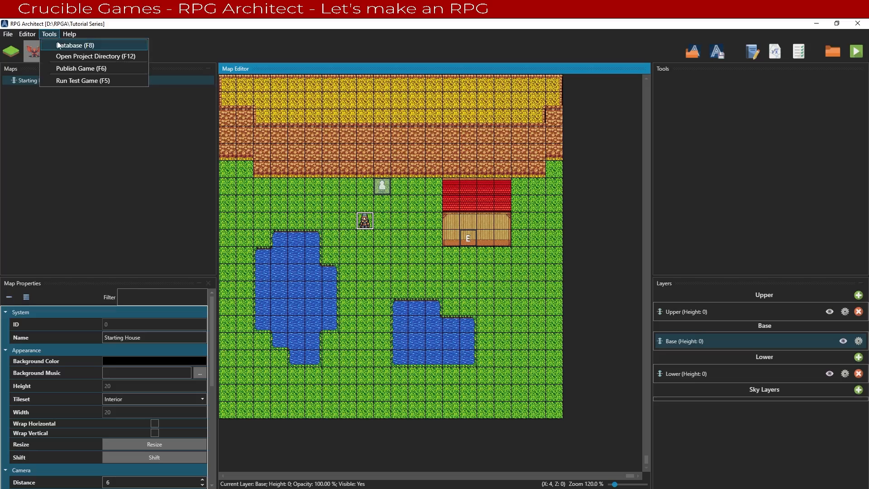
Step: Open the database and resize its Statistics list to 10 entries
{"action": "left_click", "coordinate": [63, 45]}
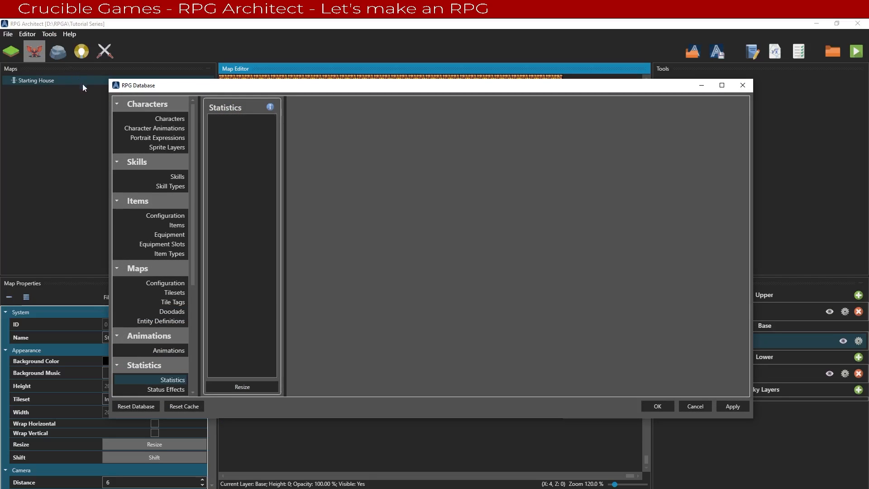
{"action": "scroll", "coordinate": [159, 267], "scroll_direction": "down", "scroll_amount": 1}
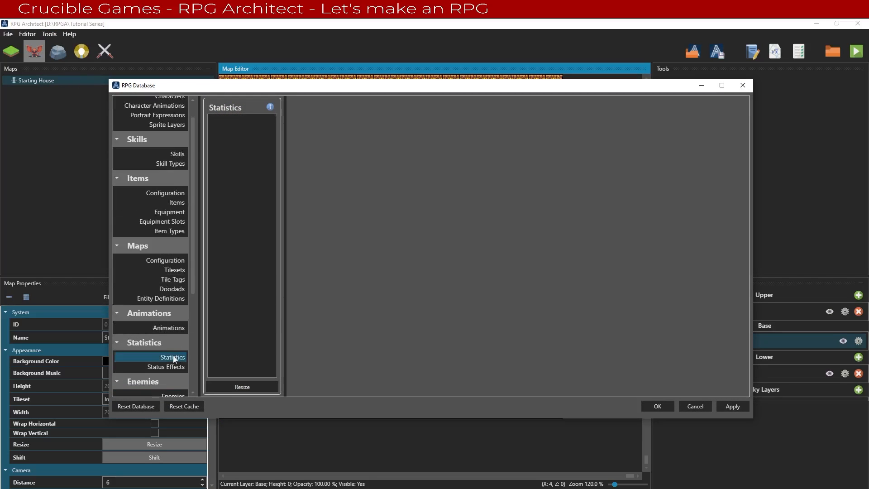
{"action": "scroll", "coordinate": [174, 359], "scroll_direction": "down", "scroll_amount": 4}
{"action": "scroll", "coordinate": [163, 303], "scroll_direction": "up", "scroll_amount": 3}
{"action": "scroll", "coordinate": [163, 302], "scroll_direction": "down", "scroll_amount": 3}
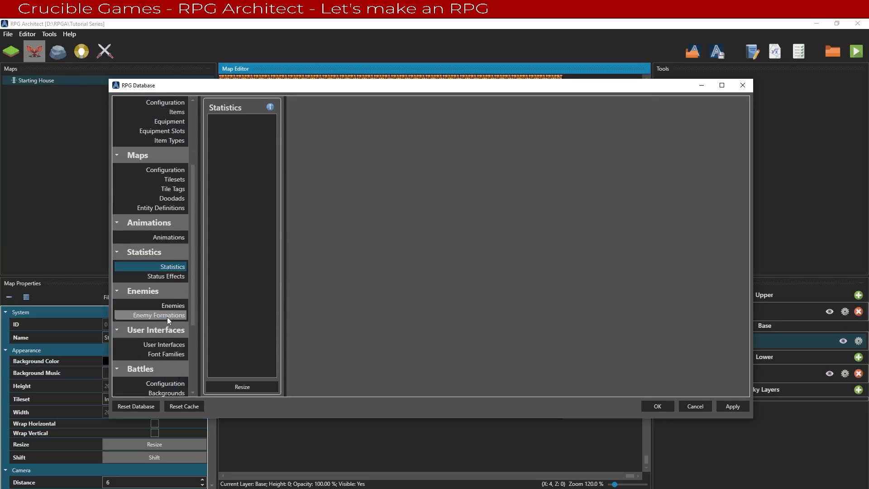
{"action": "left_click", "coordinate": [253, 386]}
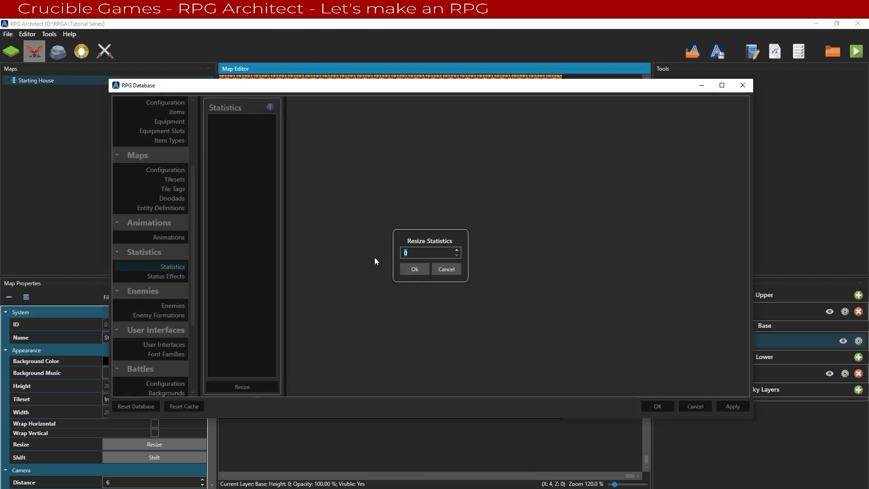
{"action": "type", "text": "10"}
{"action": "key", "text": "Return"}
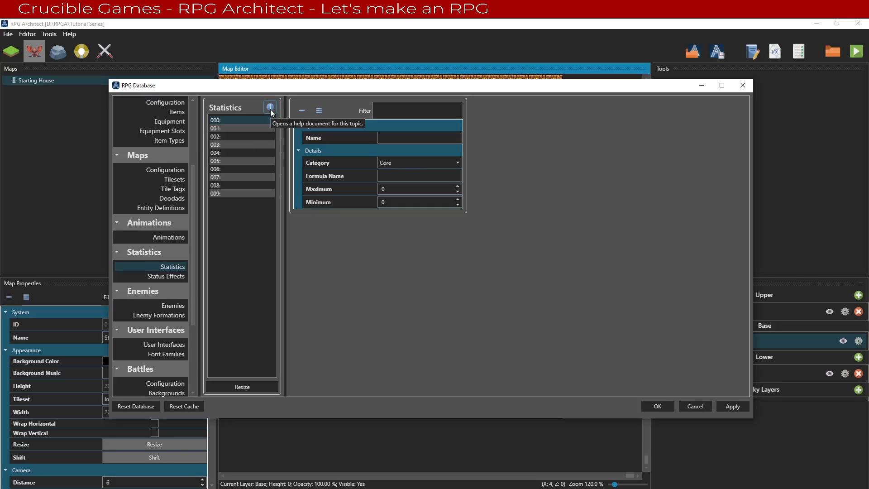
Step: Look through the Enemies, Status Effects, Animations, Doodads and Tilesets database sections, ending back on Statistics
{"action": "left_click", "coordinate": [174, 307]}
{"action": "left_click", "coordinate": [172, 314]}
{"action": "left_click", "coordinate": [172, 307]}
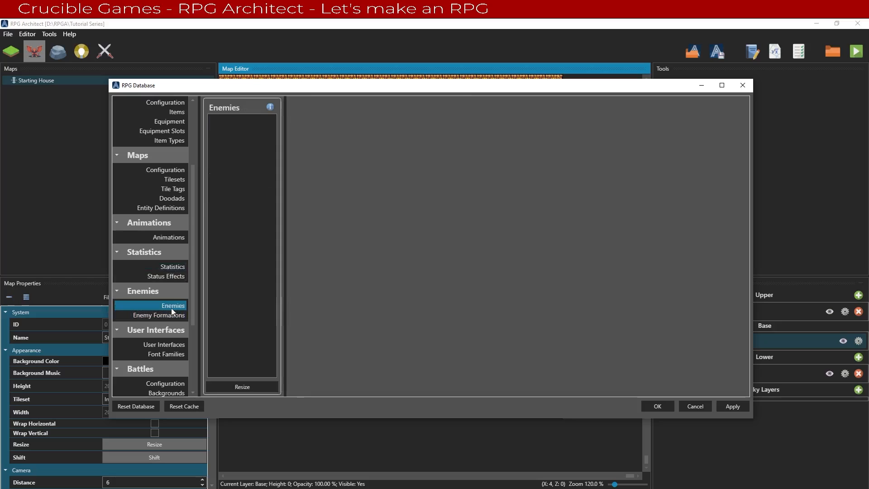
{"action": "left_click", "coordinate": [165, 267]}
{"action": "left_click", "coordinate": [165, 275]}
{"action": "left_click", "coordinate": [169, 237]}
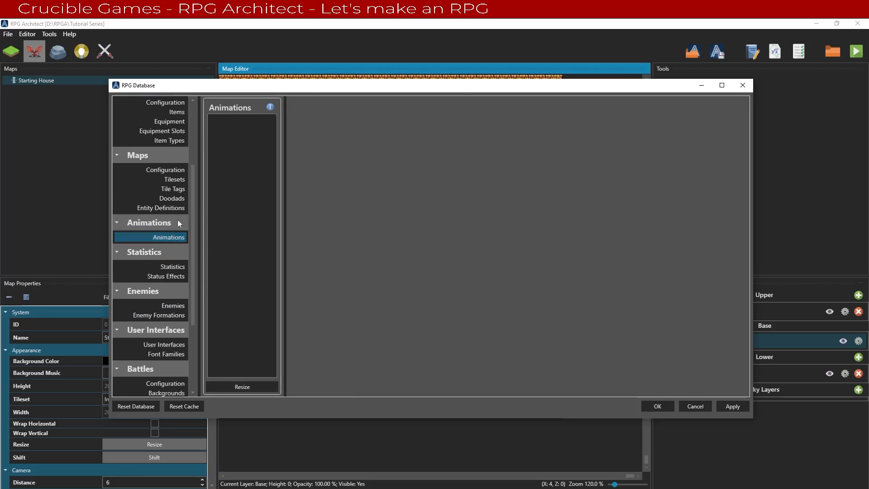
{"action": "left_click", "coordinate": [172, 198]}
{"action": "left_click", "coordinate": [173, 179]}
{"action": "left_click", "coordinate": [165, 267]}
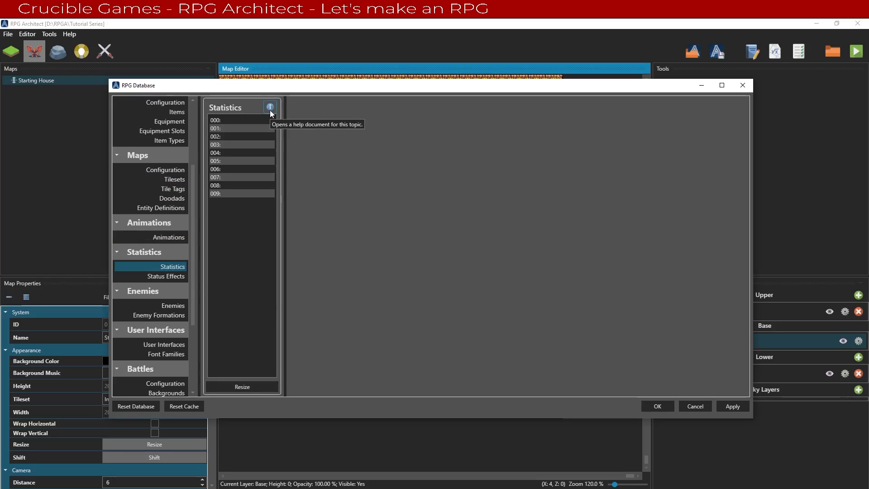
Step: Name statistic 000 Level and set its category to Rank
{"action": "left_click", "coordinate": [245, 120]}
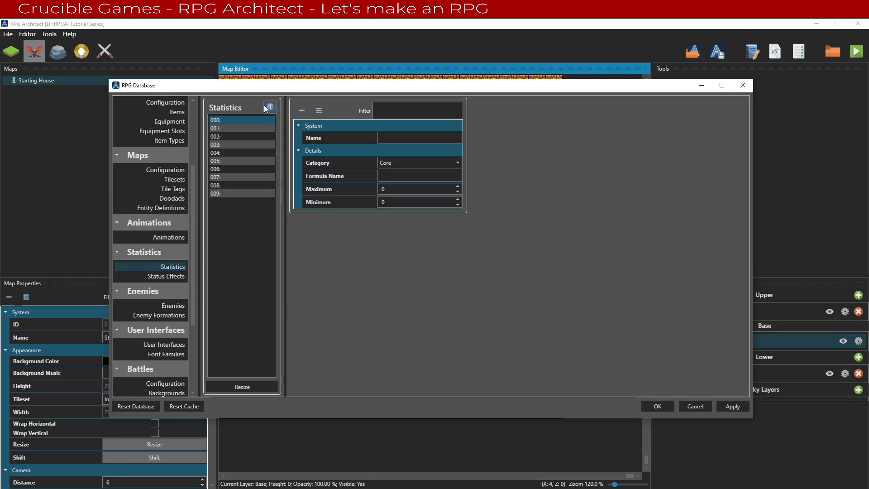
{"action": "left_click", "coordinate": [393, 163]}
{"action": "left_click", "coordinate": [394, 164]}
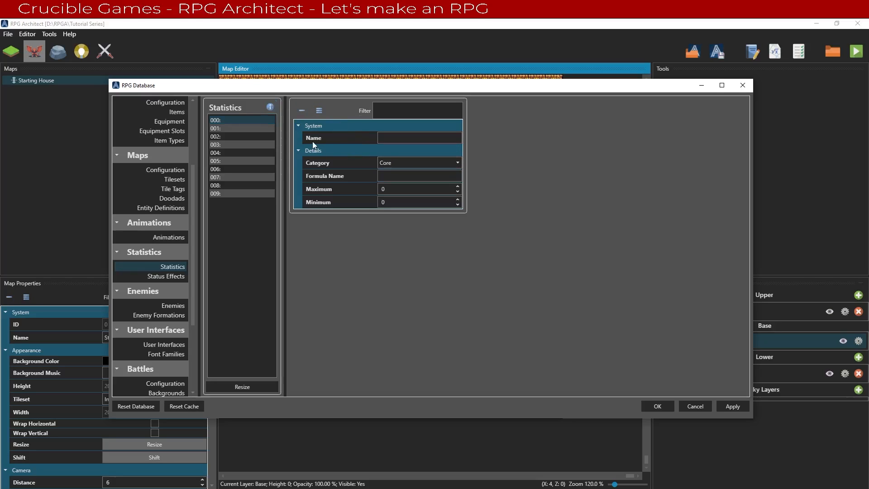
{"action": "left_click", "coordinate": [415, 164]}
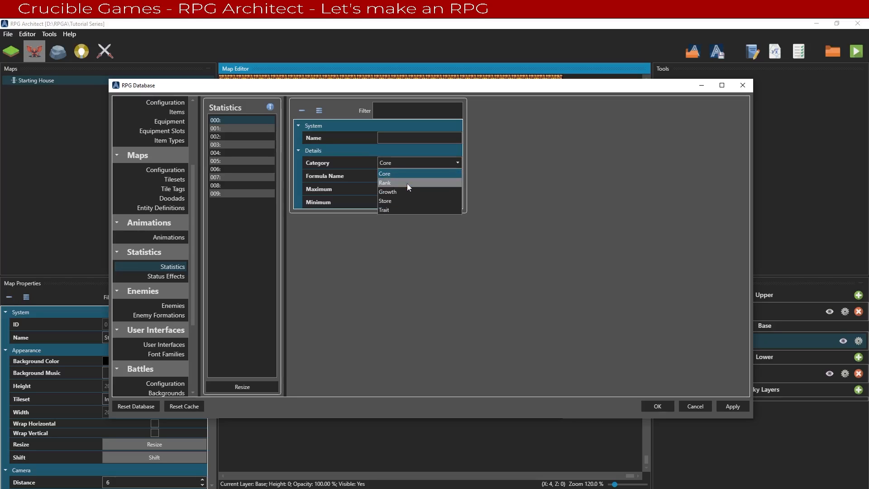
{"action": "left_click", "coordinate": [393, 137]}
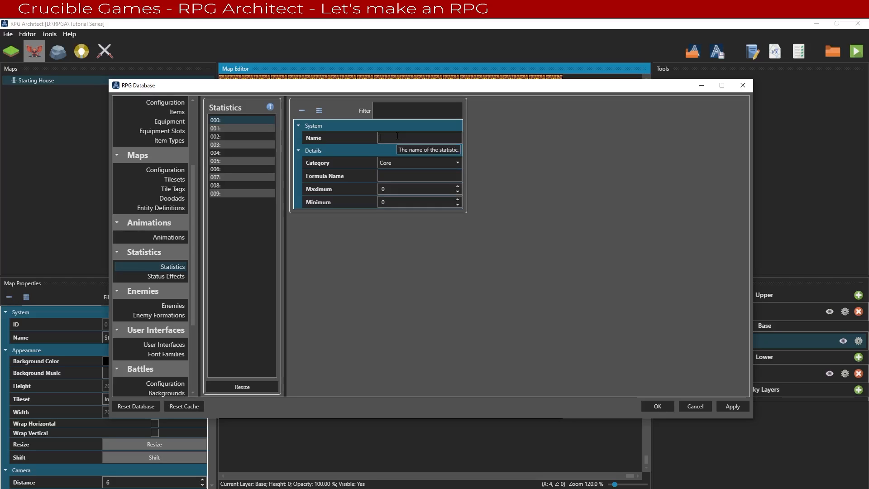
{"action": "type", "text": "Level"}
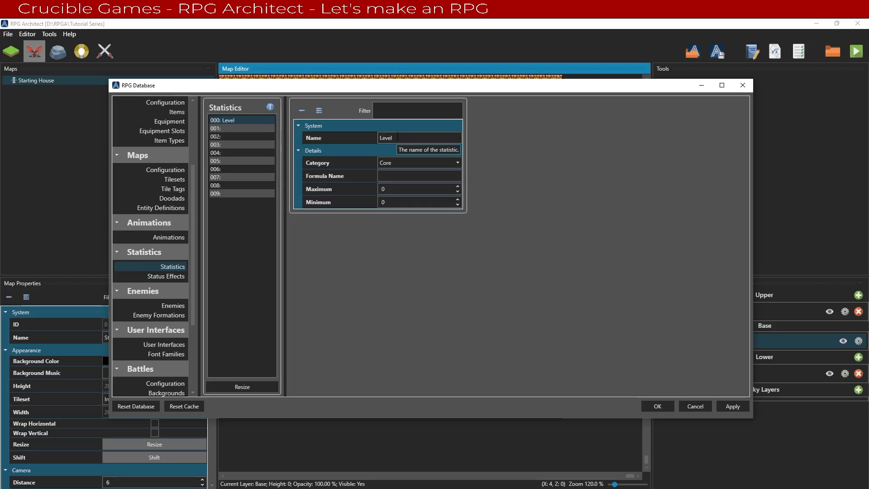
{"action": "left_click", "coordinate": [401, 162]}
{"action": "left_click", "coordinate": [401, 180]}
Step: Set the Level statistic's minimum to 1 and its maximum to 99
{"action": "left_click", "coordinate": [384, 202]}
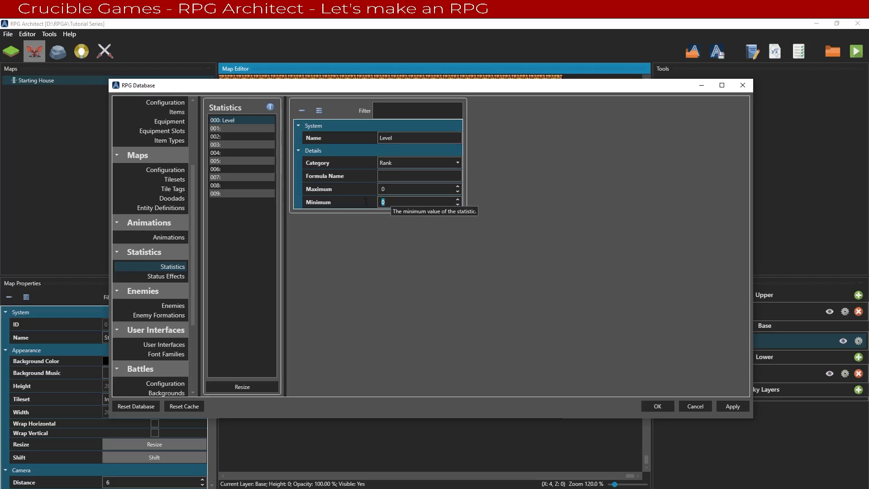
{"action": "type", "text": "1"}
{"action": "key", "text": "shift+Tab"}
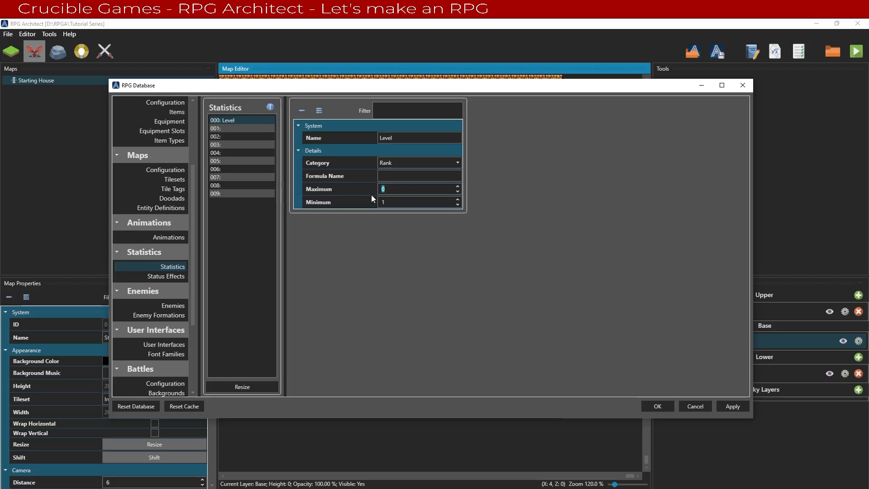
{"action": "type", "text": "99"}
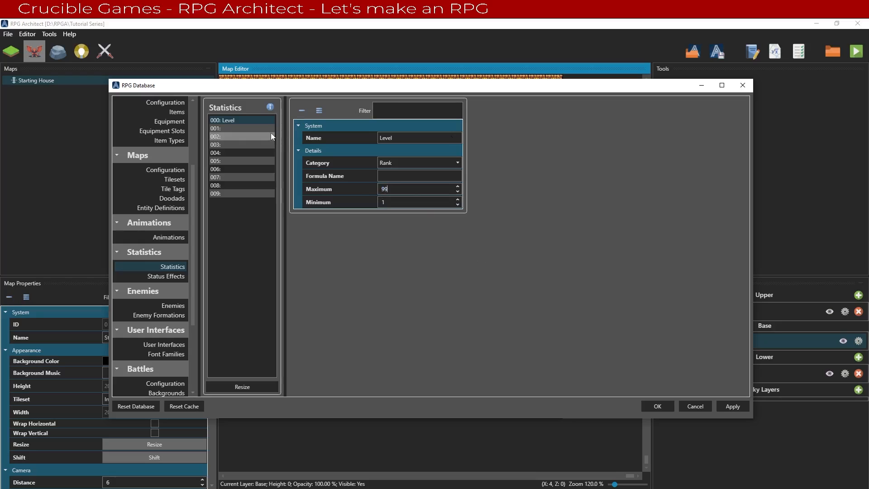
Step: Name statistic 001 Experience, assign it the Growth category and set its maximum to 100
{"action": "left_click", "coordinate": [259, 128]}
{"action": "left_click", "coordinate": [402, 133]}
{"action": "type", "text": "E"}
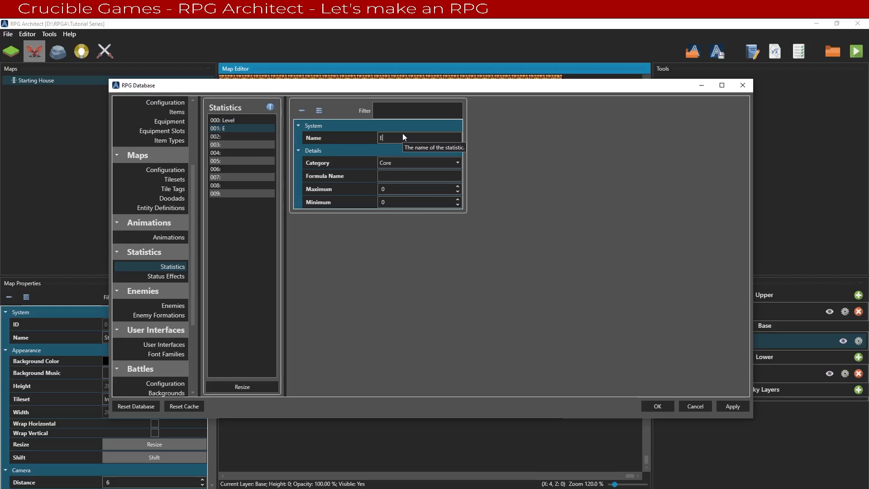
{"action": "type", "text": "xperience"}
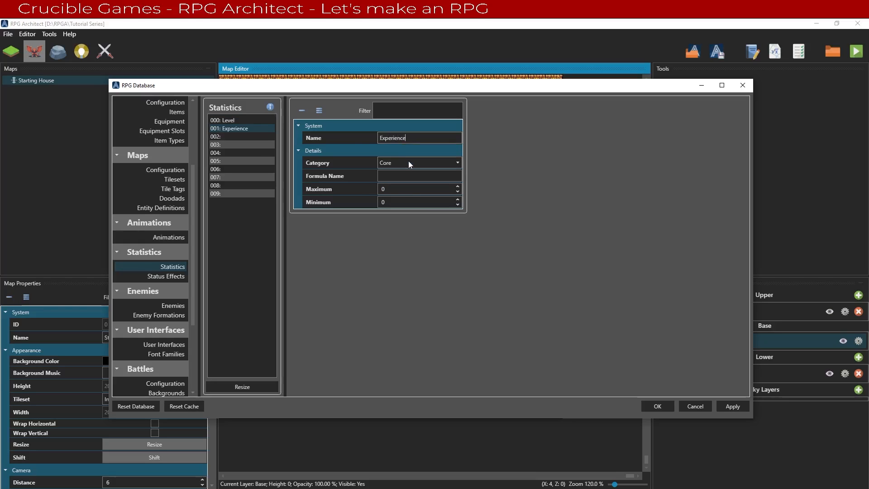
{"action": "left_click", "coordinate": [409, 163]}
{"action": "left_click", "coordinate": [406, 191]}
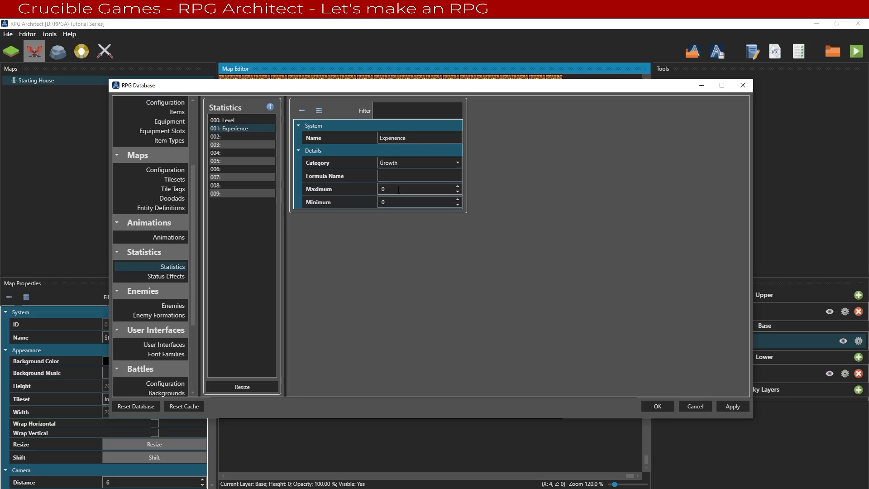
{"action": "left_click", "coordinate": [398, 190]}
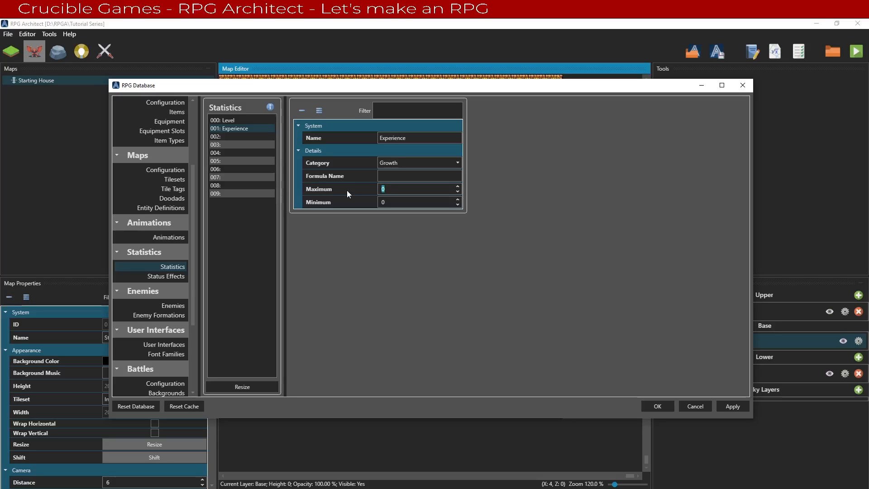
{"action": "type", "text": "100"}
Step: Set the formula name of the Level statistic to lvl and of the Experience statistic to xp
{"action": "left_click", "coordinate": [238, 120]}
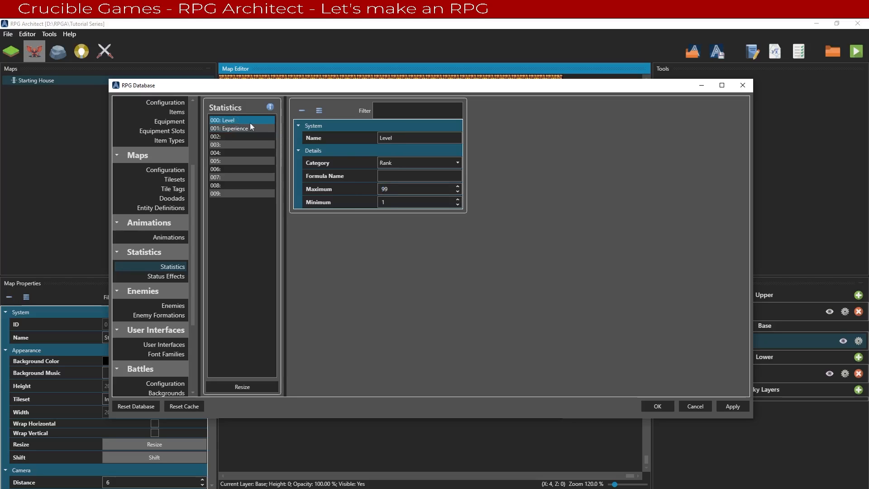
{"action": "left_click", "coordinate": [392, 176]}
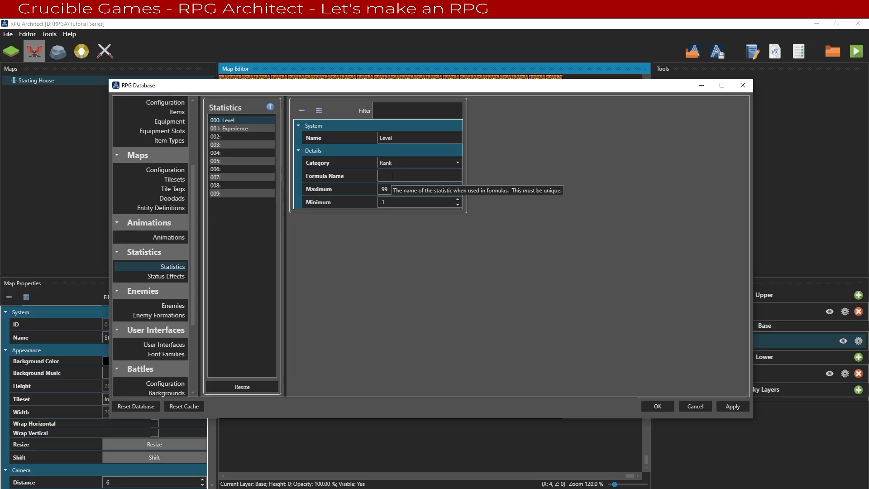
{"action": "type", "text": "lvl"}
{"action": "left_click", "coordinate": [244, 128]}
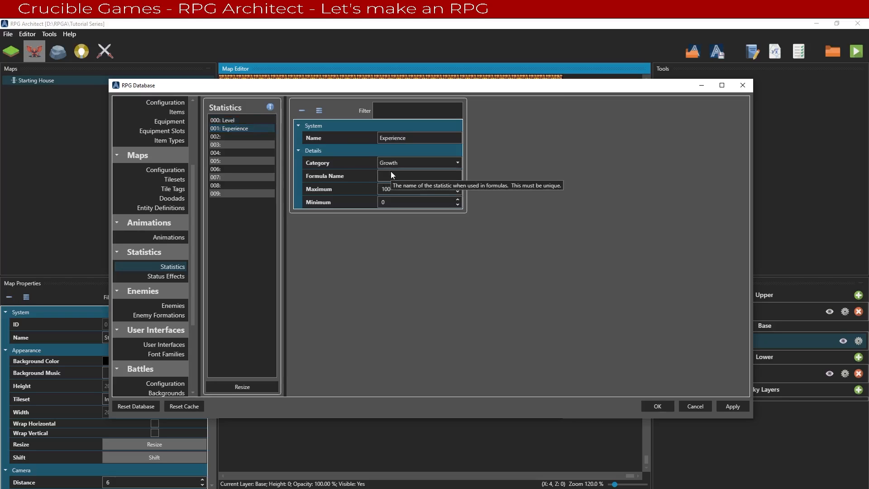
{"action": "left_click", "coordinate": [390, 176]}
{"action": "type", "text": "xp"}
Step: Name statistic 002 HP and statistic 003 Attack
{"action": "left_click", "coordinate": [262, 136]}
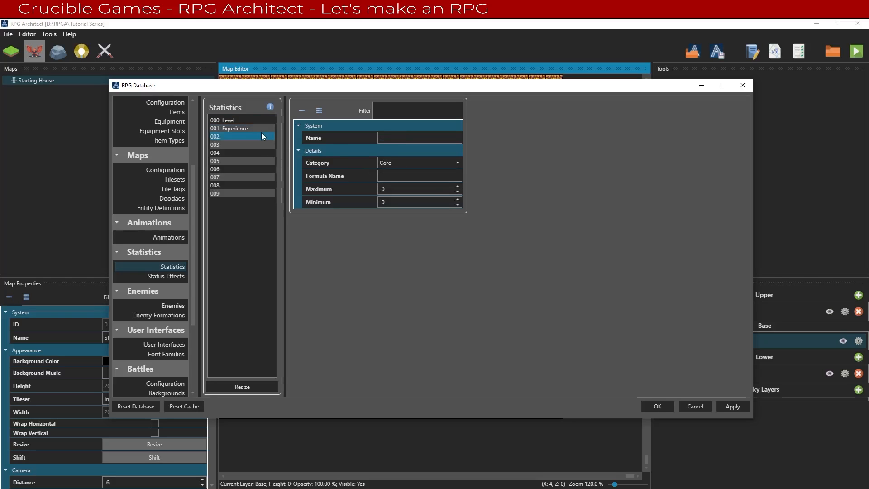
{"action": "left_click", "coordinate": [404, 138]}
{"action": "type", "text": "HP"}
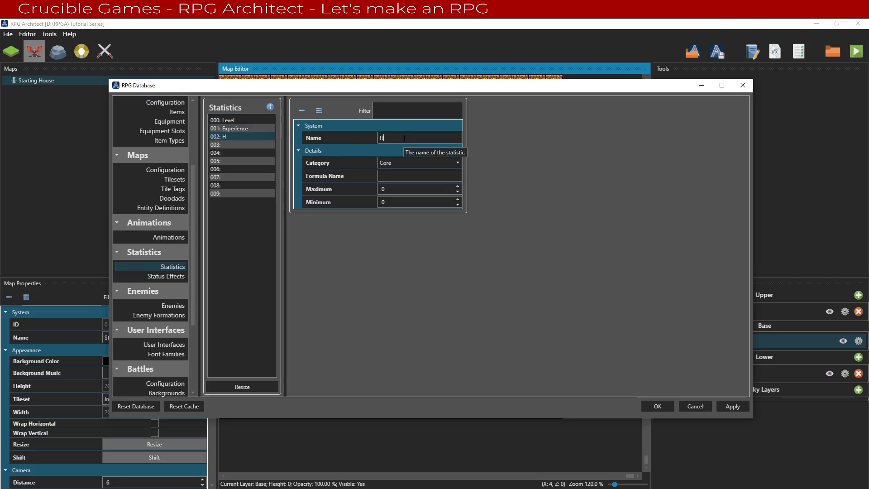
{"action": "left_click", "coordinate": [244, 145]}
{"action": "left_click", "coordinate": [393, 138]}
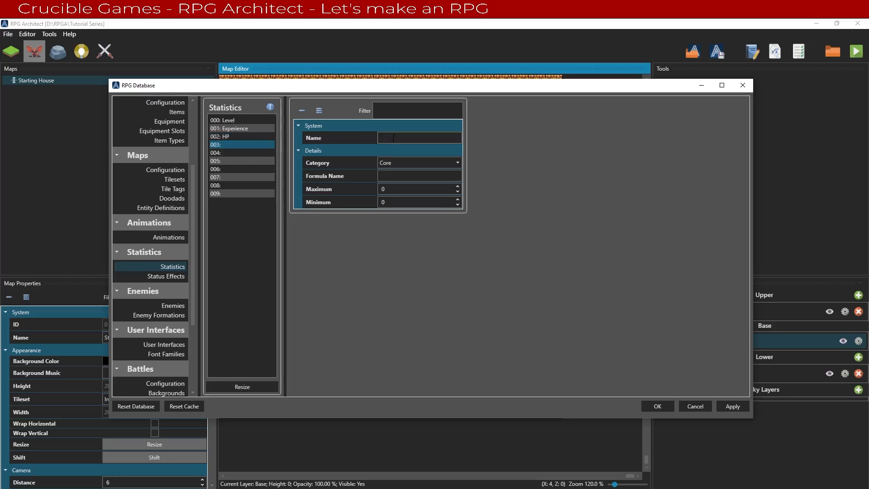
{"action": "type", "text": "Att"}
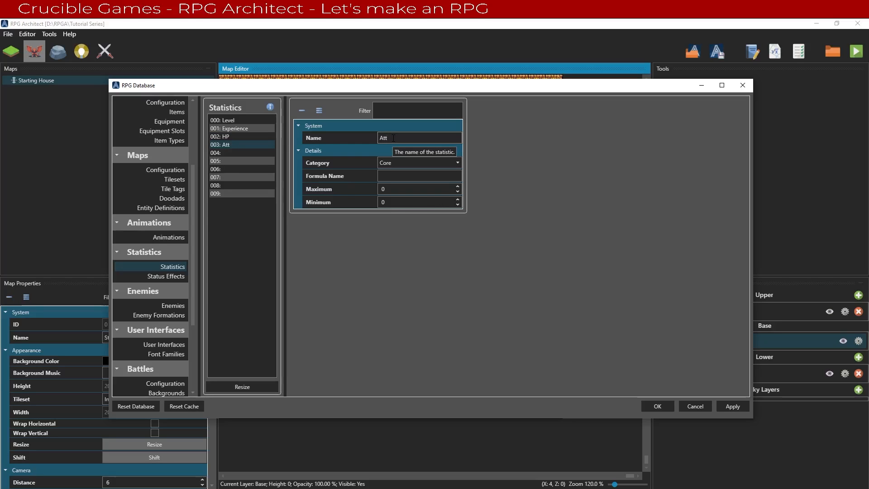
{"action": "type", "text": "ack"}
Step: Name statistic 004 Defense and statistic 005 Speed
{"action": "left_click", "coordinate": [251, 152]}
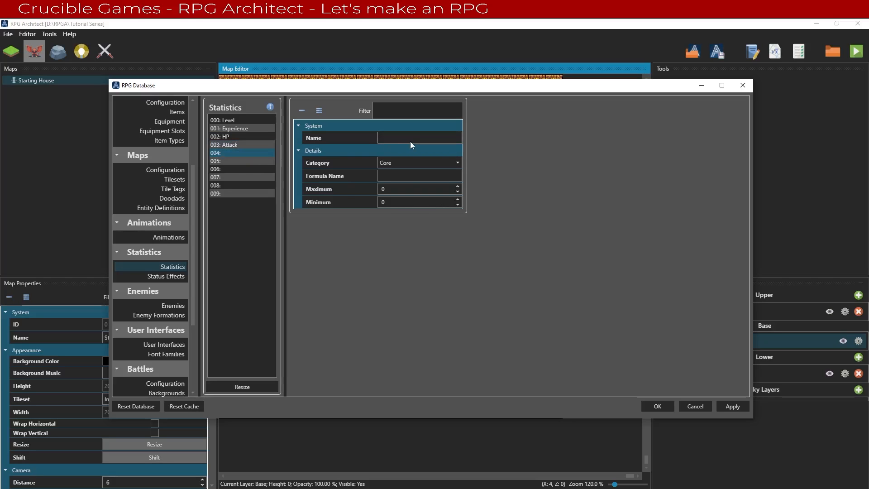
{"action": "left_click", "coordinate": [411, 138]}
{"action": "type", "text": "Defense"}
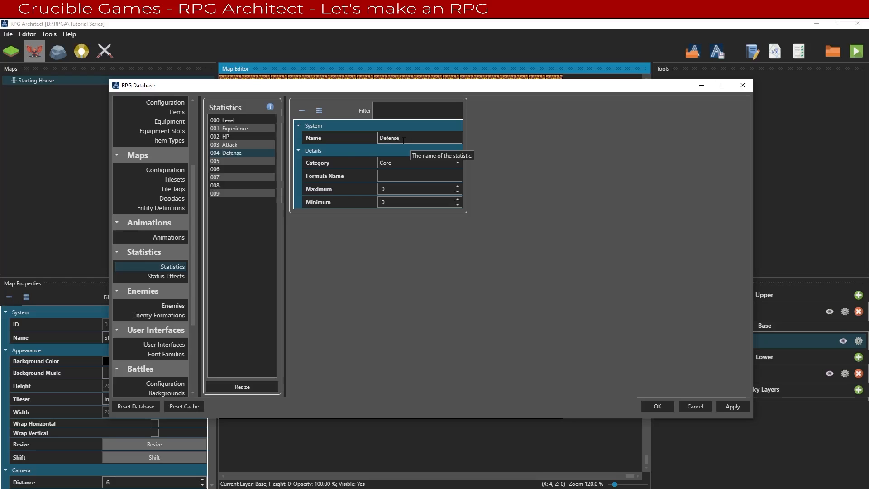
{"action": "left_click", "coordinate": [266, 162]}
{"action": "left_click", "coordinate": [402, 138]}
{"action": "type", "text": "S"}
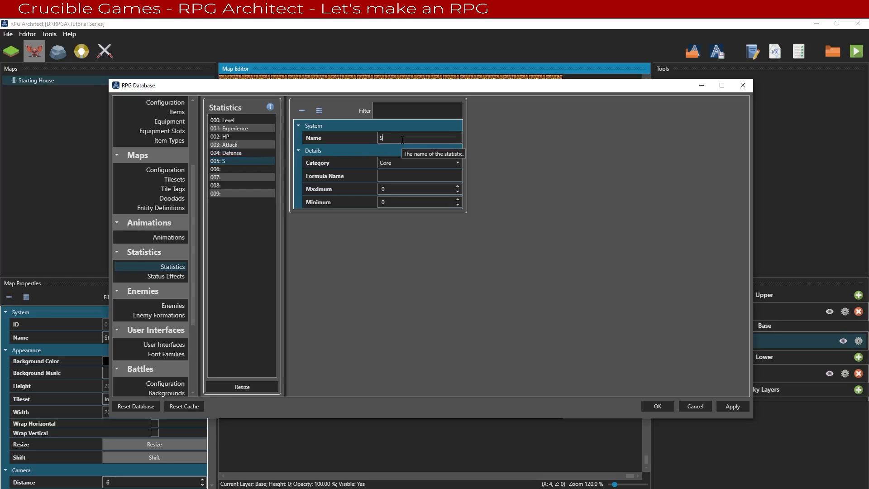
{"action": "type", "text": "peed"}
Step: Name statistic 006 Magic Attack and statistic 007 Magic Defense
{"action": "left_click", "coordinate": [244, 168]}
{"action": "left_click", "coordinate": [390, 139]}
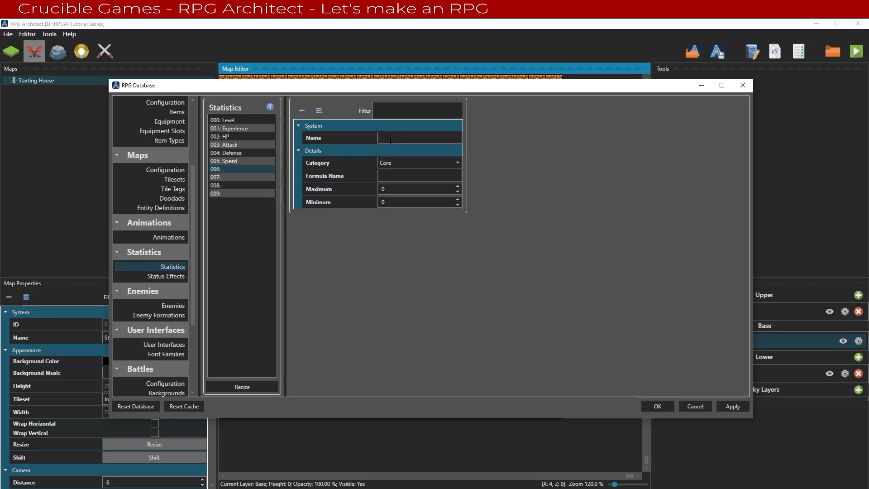
{"action": "type", "text": "Magic Atta"}
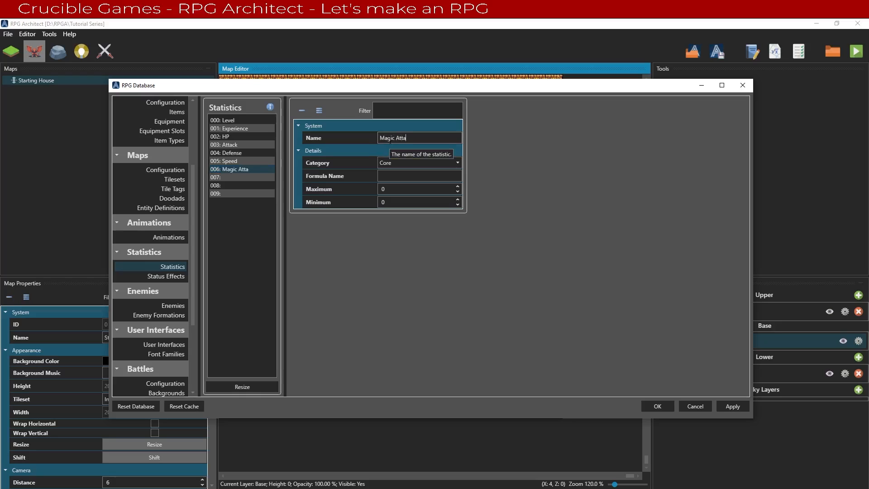
{"action": "type", "text": "ck"}
{"action": "left_click", "coordinate": [250, 178]}
{"action": "left_click", "coordinate": [419, 139]}
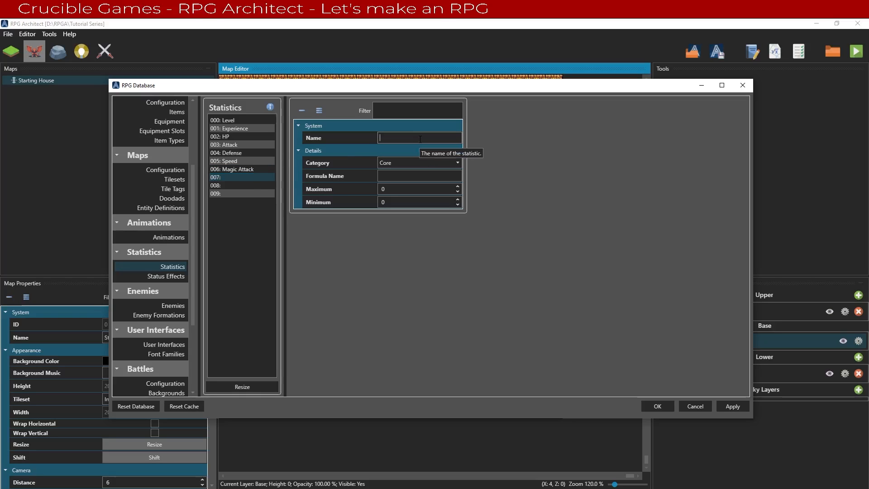
{"action": "type", "text": "Magic Defense"}
Step: Set the formula names of the Attack, Defense and Speed statistics to atk, def and spd
{"action": "left_click", "coordinate": [240, 145]}
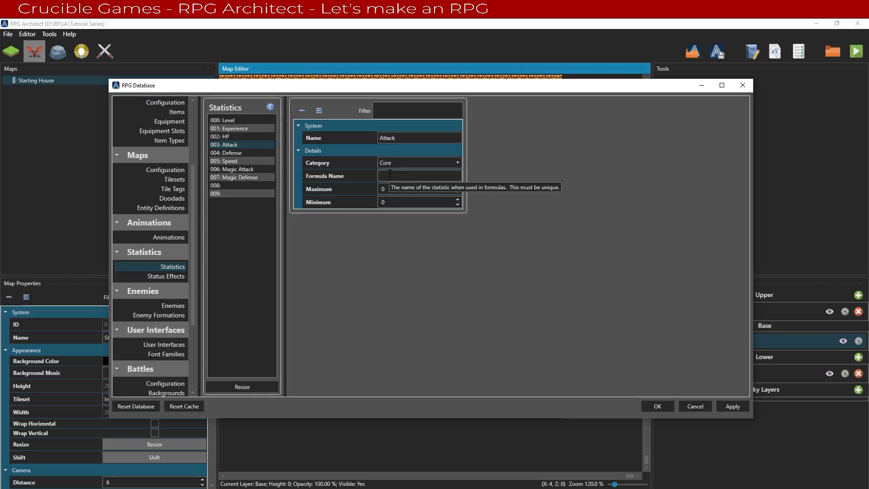
{"action": "left_click", "coordinate": [242, 153]}
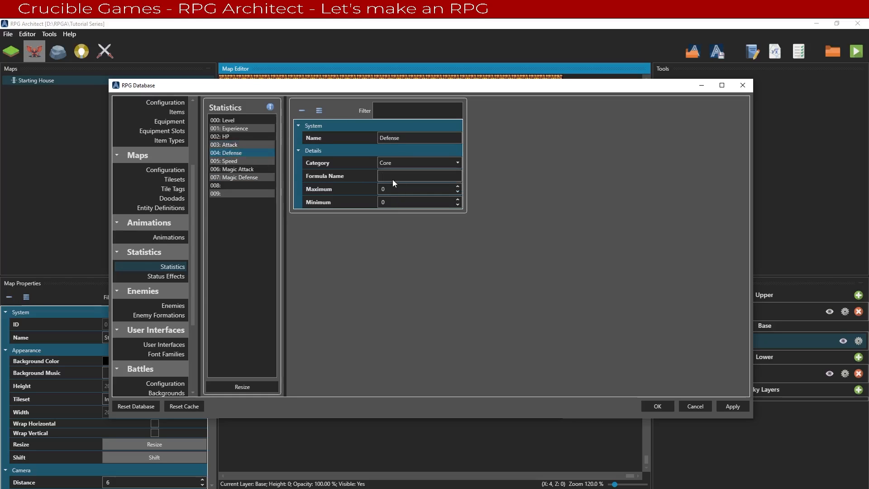
{"action": "left_click", "coordinate": [254, 161]}
{"action": "left_click", "coordinate": [389, 176]}
{"action": "type", "text": "sp"}
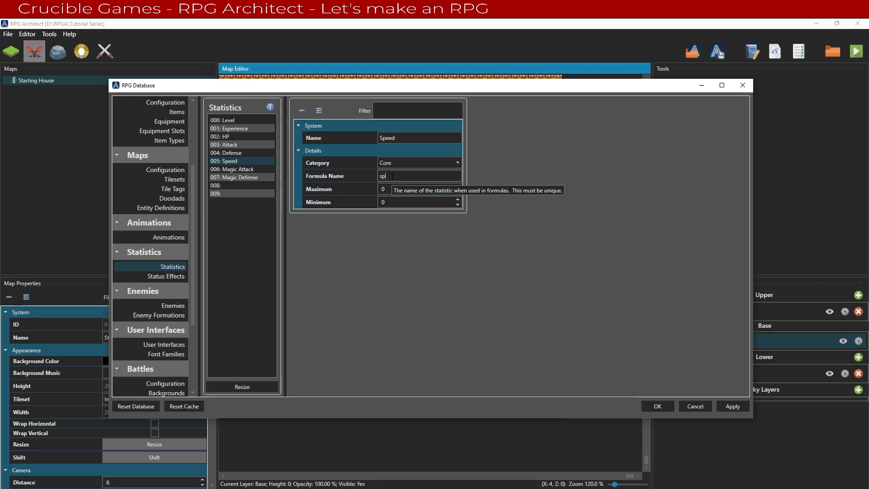
{"action": "type", "text": "d"}
Step: Set the formula name of Magic Attack to mat and of Magic Defense to mdf
{"action": "left_click", "coordinate": [261, 169]}
{"action": "left_click", "coordinate": [405, 177]}
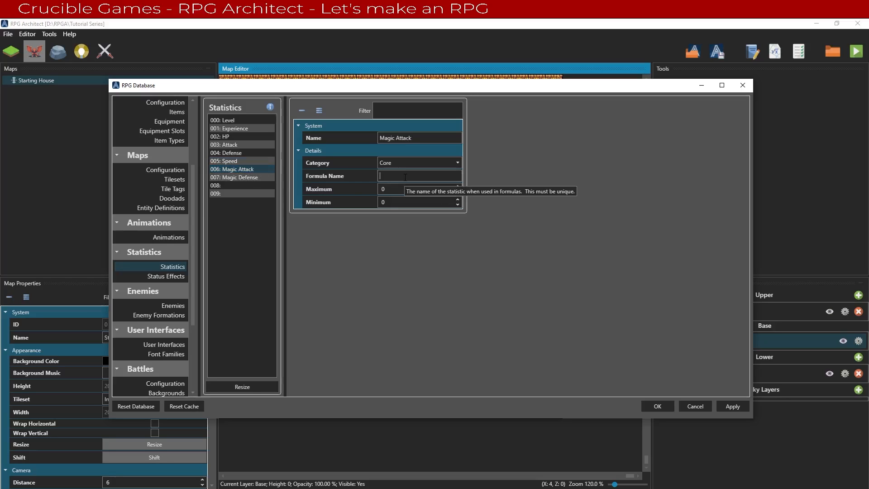
{"action": "type", "text": "mat"}
{"action": "left_click", "coordinate": [253, 177]}
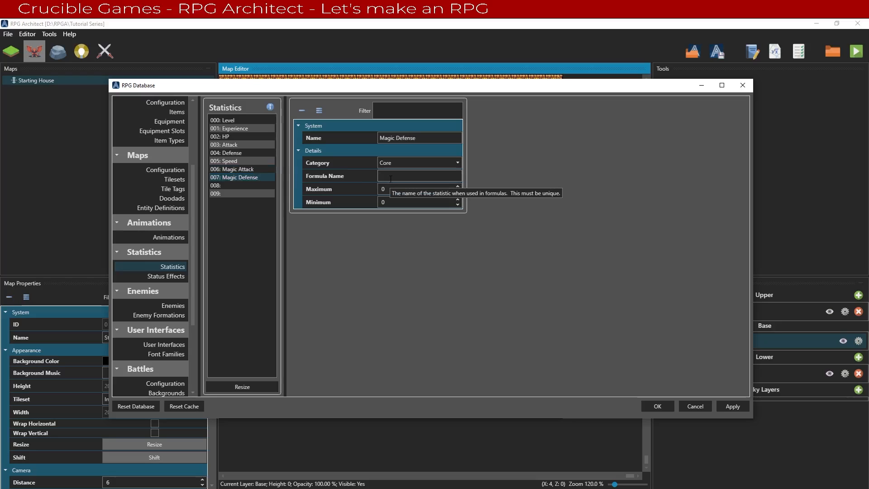
{"action": "type", "text": "mdf"}
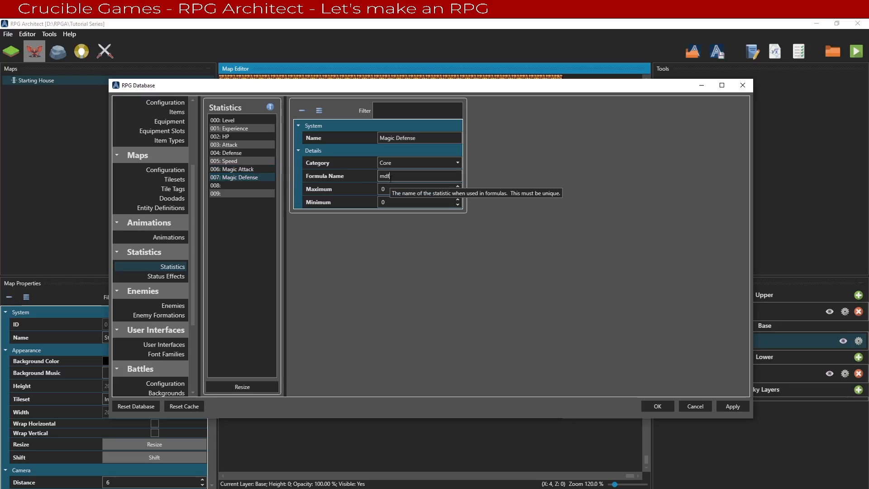
Step: Give the Attack, Defense and Speed statistics a minimum of 1 and a maximum of 100
{"action": "left_click", "coordinate": [247, 144]}
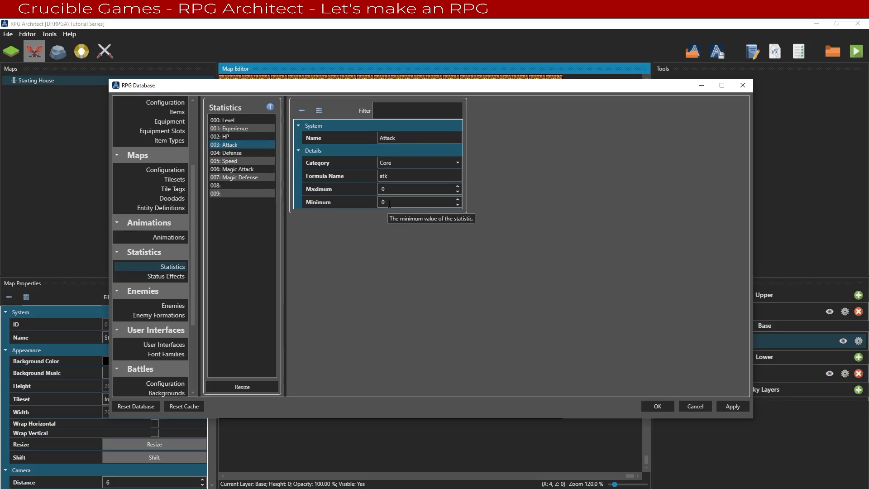
{"action": "type", "text": "1"}
{"action": "left_click_drag", "start_coordinate": [388, 203], "coordinate": [344, 189]}
{"action": "type", "text": "100"}
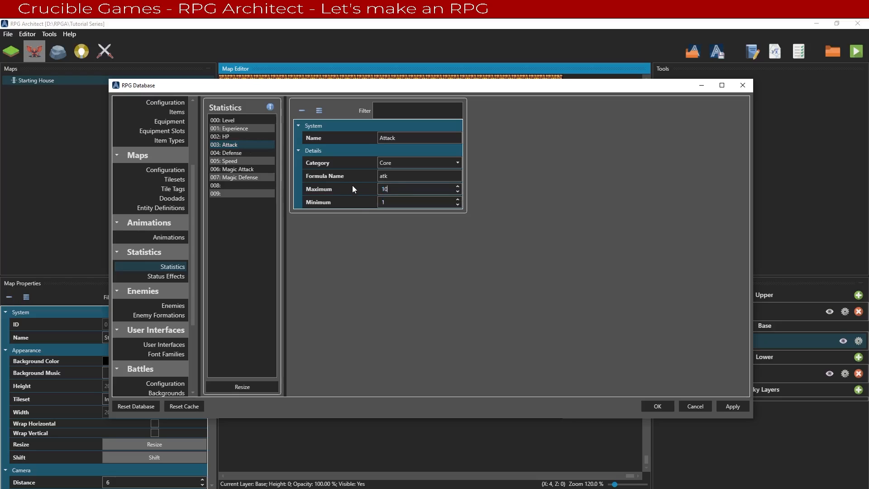
{"action": "left_click", "coordinate": [257, 154]}
{"action": "left_click_drag", "start_coordinate": [399, 202], "coordinate": [327, 190]}
{"action": "type", "text": "1100"}
{"action": "left_click", "coordinate": [244, 160]}
{"action": "left_click_drag", "start_coordinate": [398, 203], "coordinate": [313, 181]}
{"action": "type", "text": "11"}
{"action": "type", "text": "00"}
Step: Give the Magic Attack and Magic Defense statistics a minimum of 1 and a maximum of 1000
{"action": "left_click", "coordinate": [262, 171]}
{"action": "type", "text": "110"}
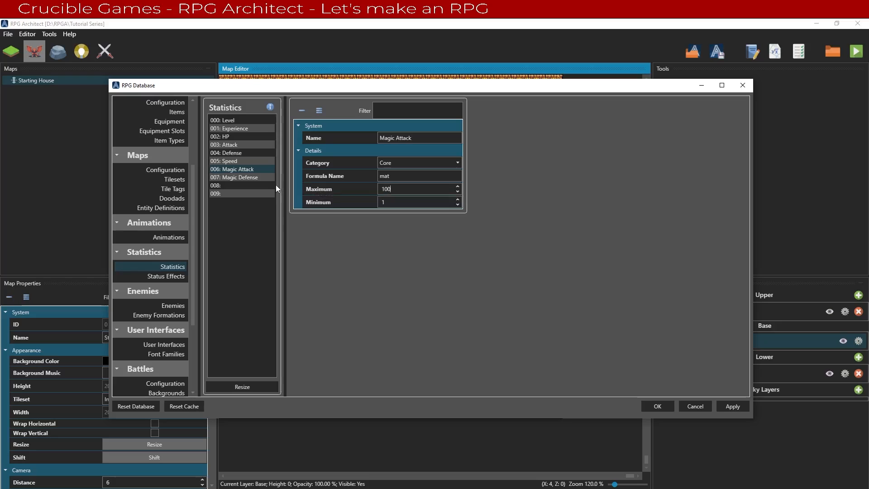
{"action": "type", "text": "0"}
{"action": "left_click", "coordinate": [254, 177]}
{"action": "type", "text": "1"}
{"action": "left_click_drag", "start_coordinate": [392, 202], "coordinate": [323, 190]}
{"action": "type", "text": "1000"}
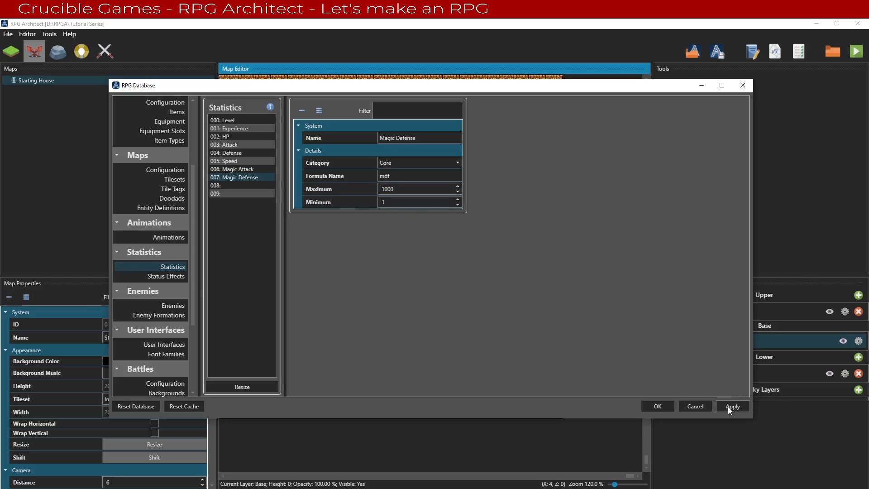
Step: Open the Hero character in the database and set its rank statistic to Level and its growth statistic to Experience
{"action": "scroll", "coordinate": [155, 246], "scroll_direction": "up", "scroll_amount": 5}
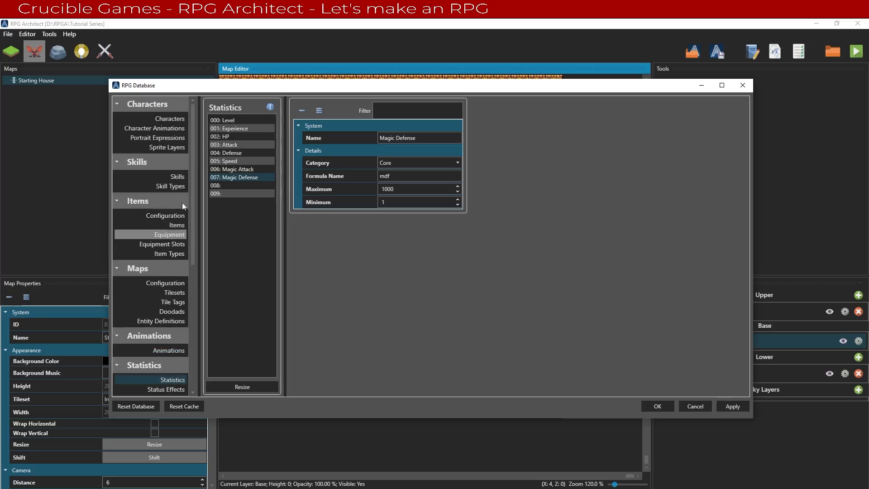
{"action": "left_click", "coordinate": [174, 118]}
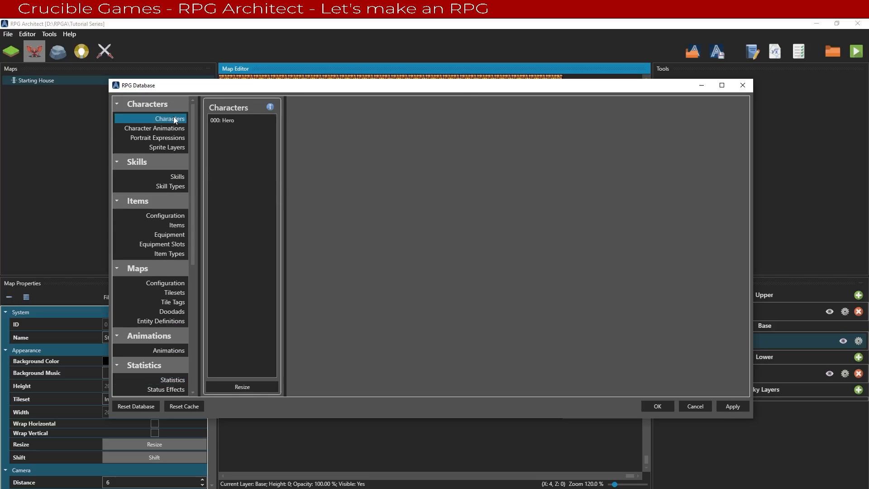
{"action": "left_click", "coordinate": [235, 121]}
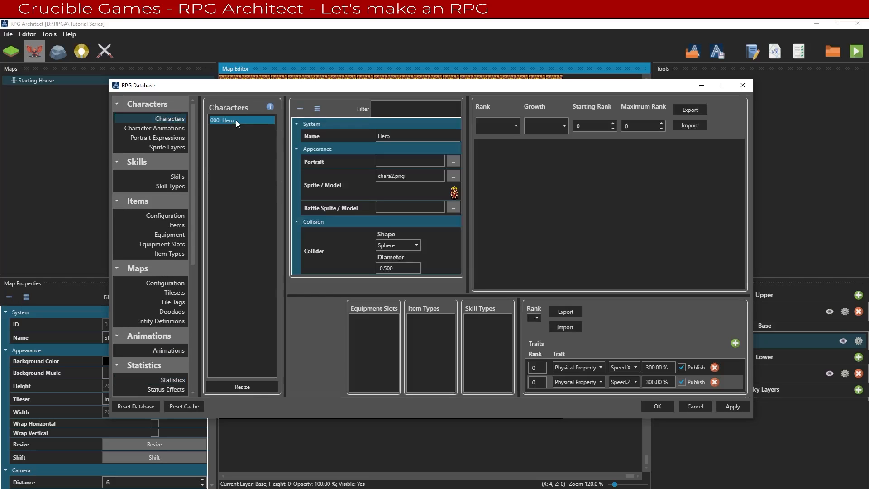
{"action": "left_click", "coordinate": [481, 123]}
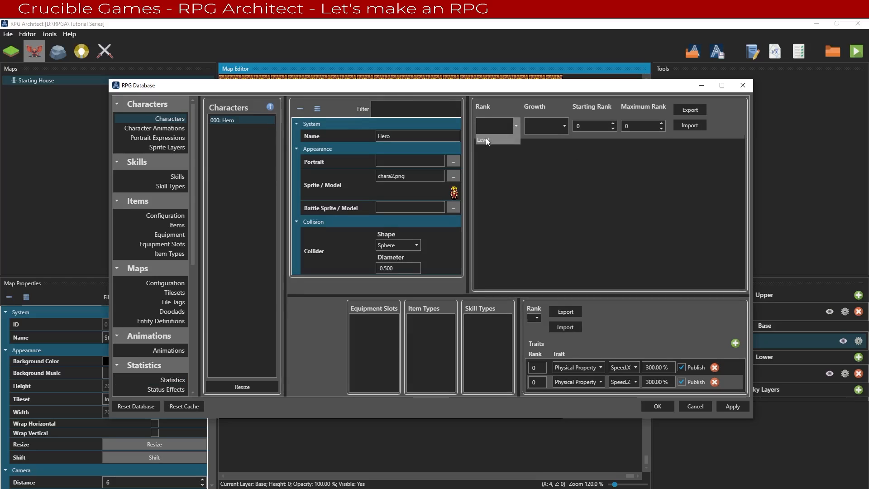
{"action": "left_click", "coordinate": [485, 138]}
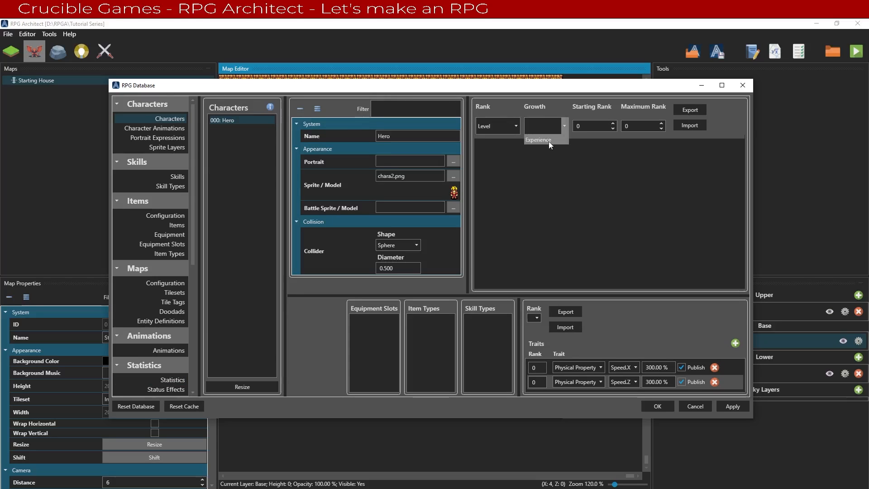
{"action": "left_click", "coordinate": [549, 141]}
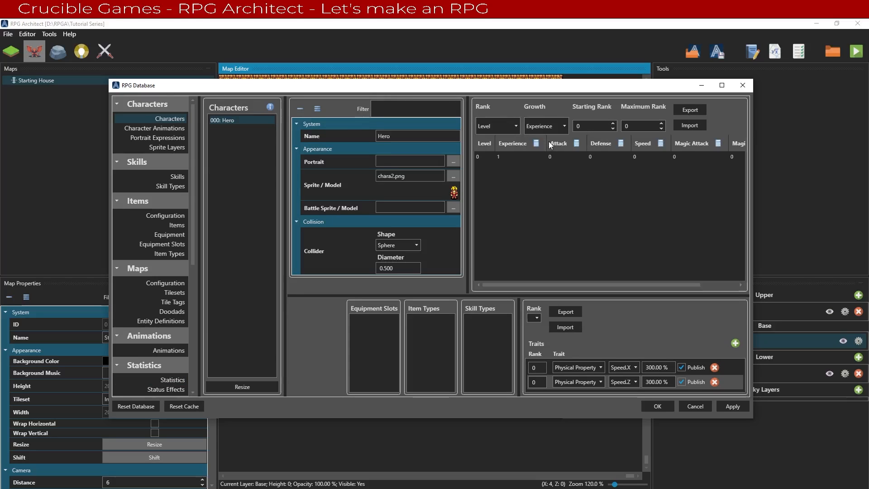
Step: Set the Hero's starting rank to 1 and maximum rank to 10, and close the database with the changes saved
{"action": "left_click", "coordinate": [613, 124]}
{"action": "double_click", "coordinate": [650, 127]}
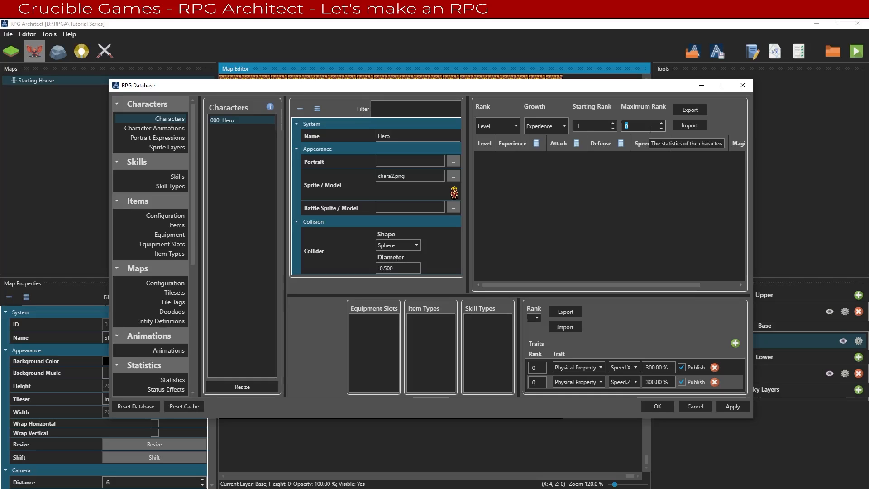
{"action": "type", "text": "10"}
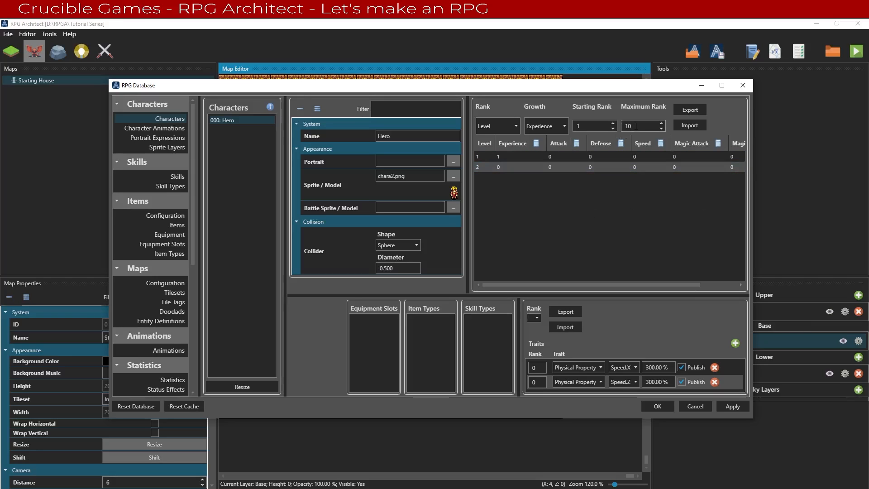
{"action": "scroll", "coordinate": [662, 128], "scroll_direction": "up", "scroll_amount": 3}
{"action": "scroll", "coordinate": [661, 128], "scroll_direction": "down", "scroll_amount": 3}
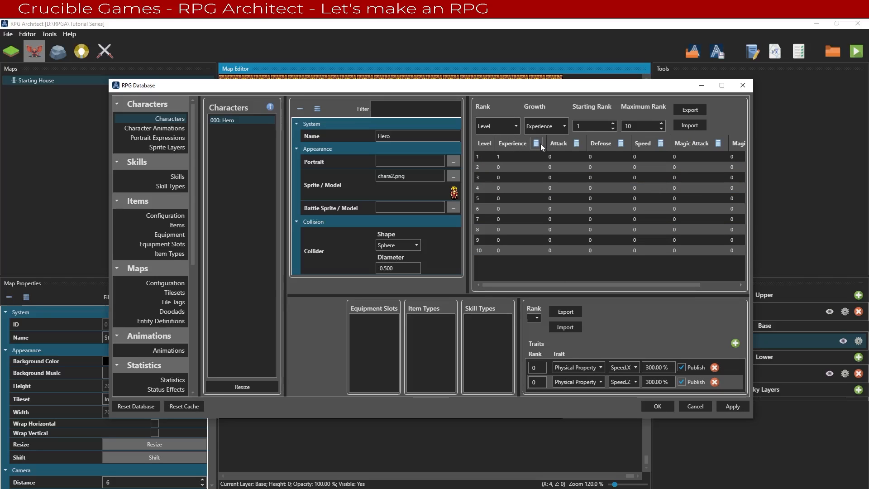
{"action": "left_click", "coordinate": [664, 406]}
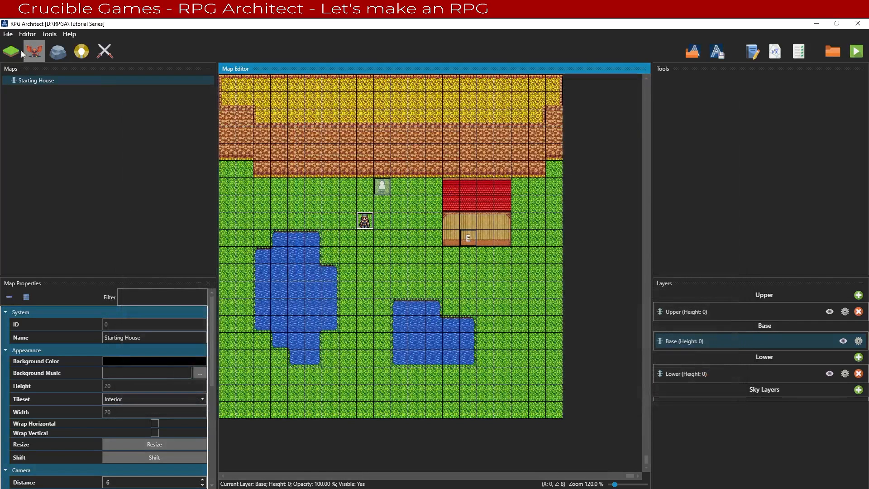
Step: Enable Save Formulas in the editor settings and confirm the change
{"action": "left_click", "coordinate": [42, 34]}
{"action": "mouse_move", "coordinate": [28, 35]}
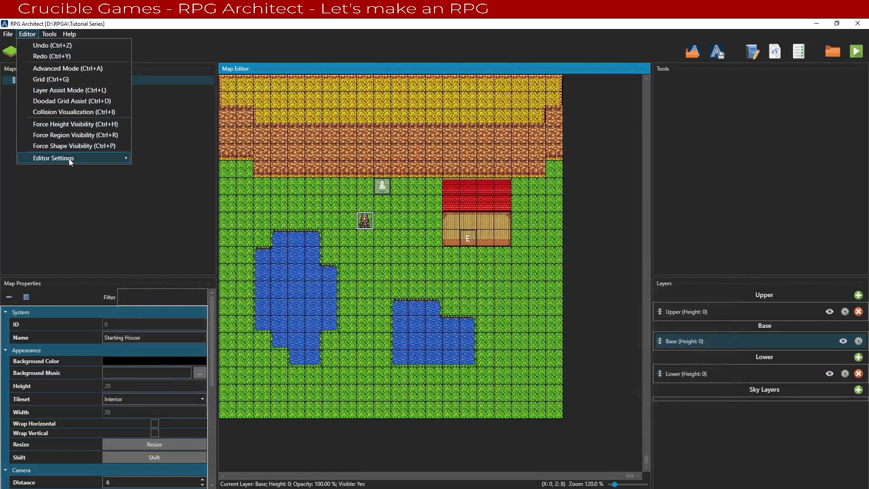
{"action": "mouse_move", "coordinate": [69, 158]}
{"action": "left_click", "coordinate": [149, 158]}
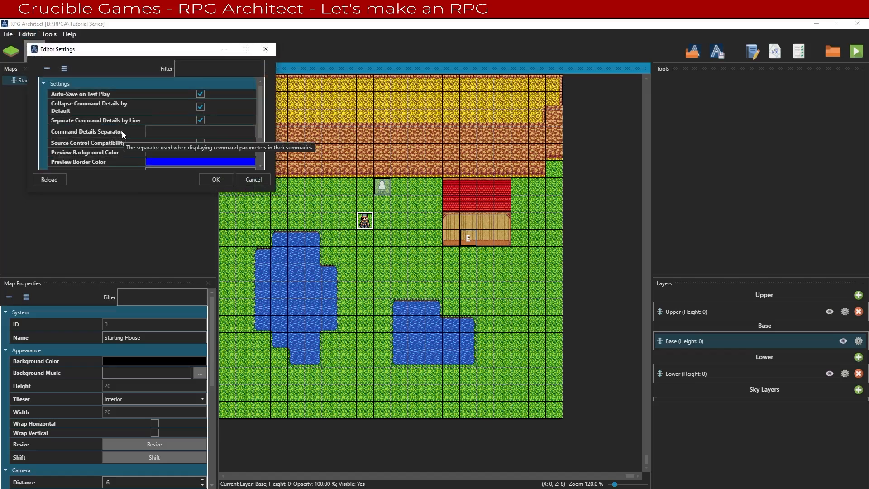
{"action": "scroll", "coordinate": [118, 129], "scroll_direction": "down", "scroll_amount": 2}
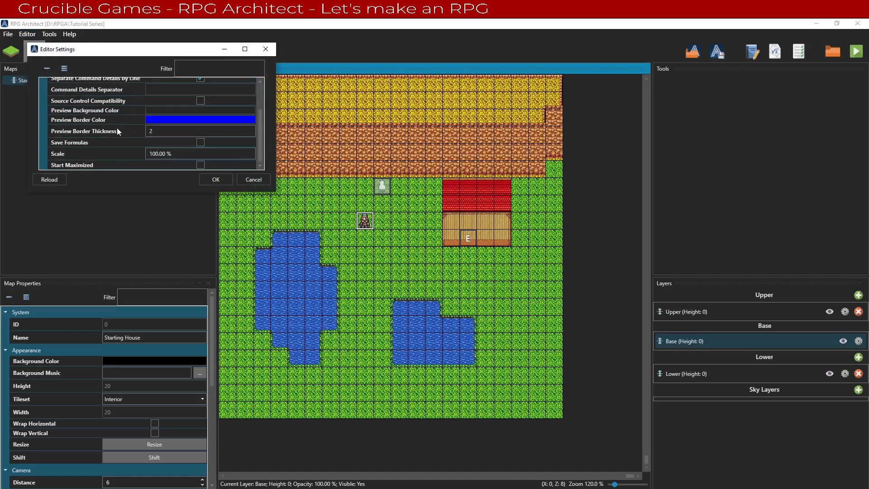
{"action": "left_click", "coordinate": [200, 142]}
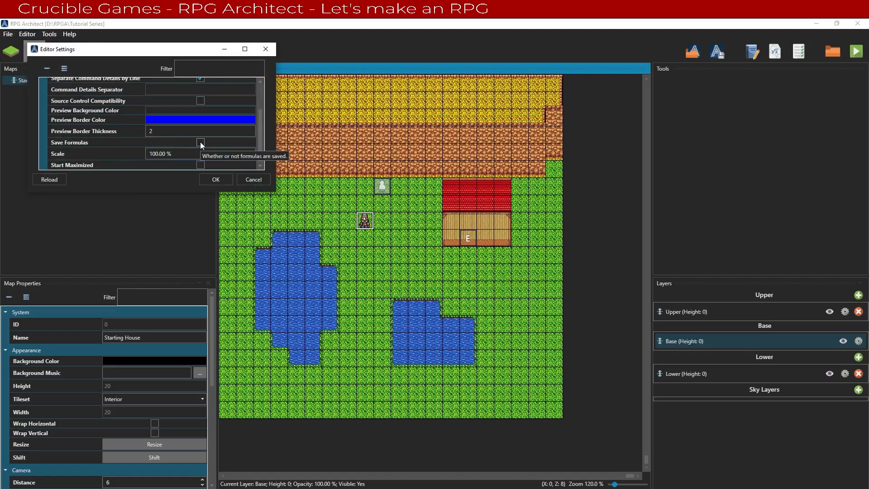
{"action": "left_click", "coordinate": [215, 179]}
Step: Reopen the database and set the formula for the Hero's Experience at each level to 0
{"action": "left_click", "coordinate": [49, 34]}
{"action": "left_click", "coordinate": [68, 44]}
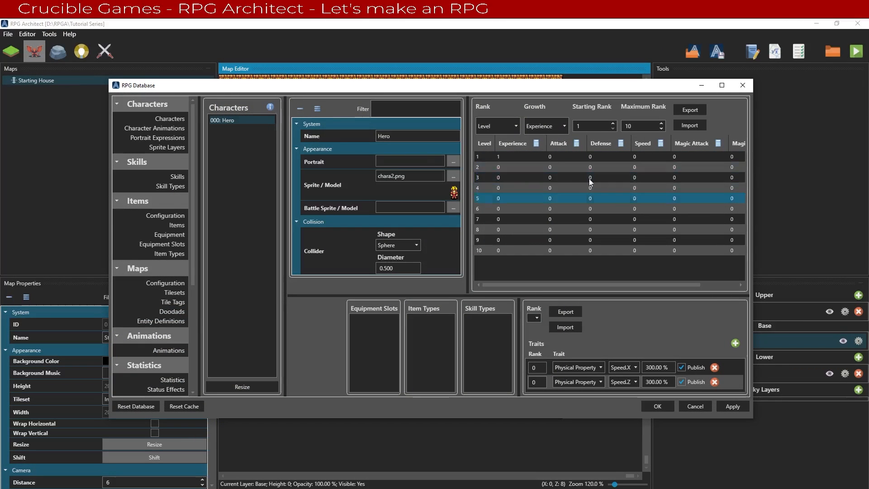
{"action": "left_click", "coordinate": [536, 143]}
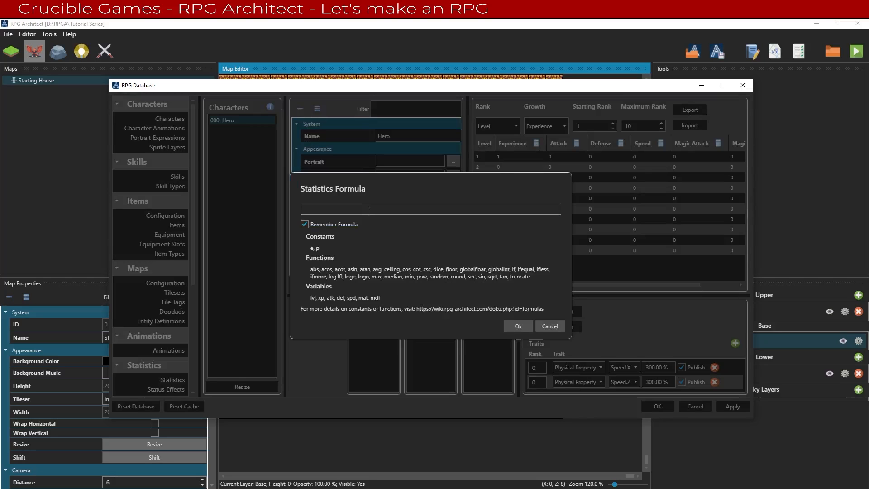
{"action": "type", "text": "0"}
{"action": "left_click", "coordinate": [507, 322]}
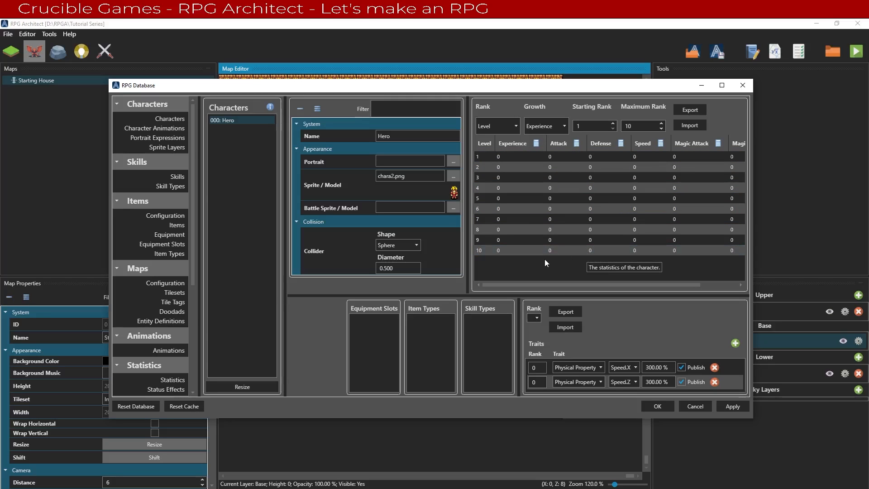
Step: Set the formula for the Hero's Attack at every level to 100
{"action": "left_click", "coordinate": [577, 143]}
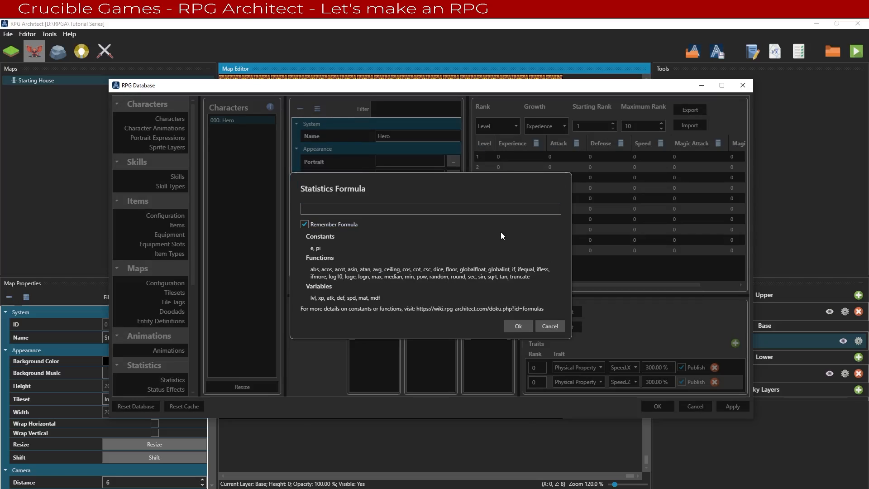
{"action": "type", "text": "100"}
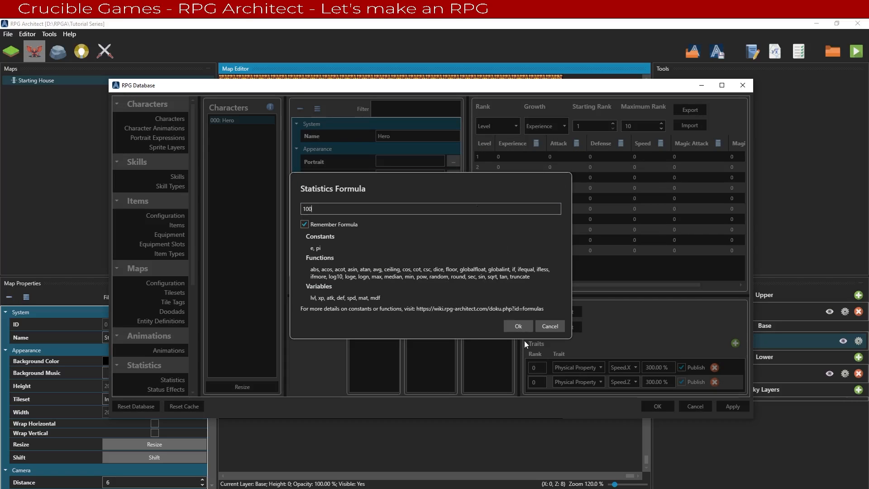
{"action": "left_click", "coordinate": [520, 326]}
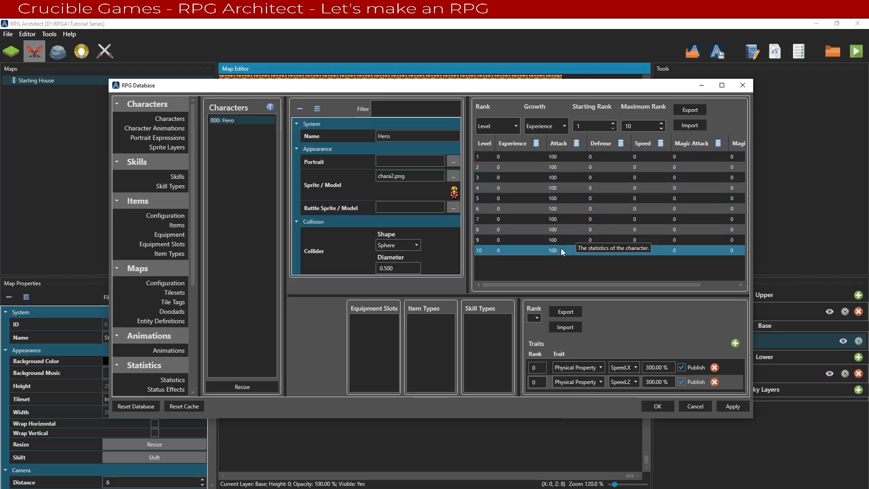
Step: Replace the Hero's Attack formula with 45 + (lvl * 10) and apply it to all levels
{"action": "left_click_drag", "start_coordinate": [553, 284], "coordinate": [507, 279]}
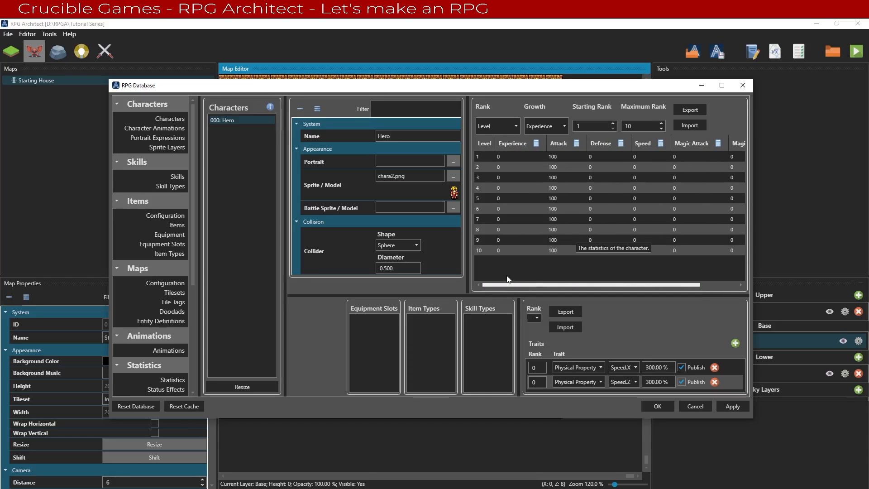
{"action": "left_click", "coordinate": [576, 142]}
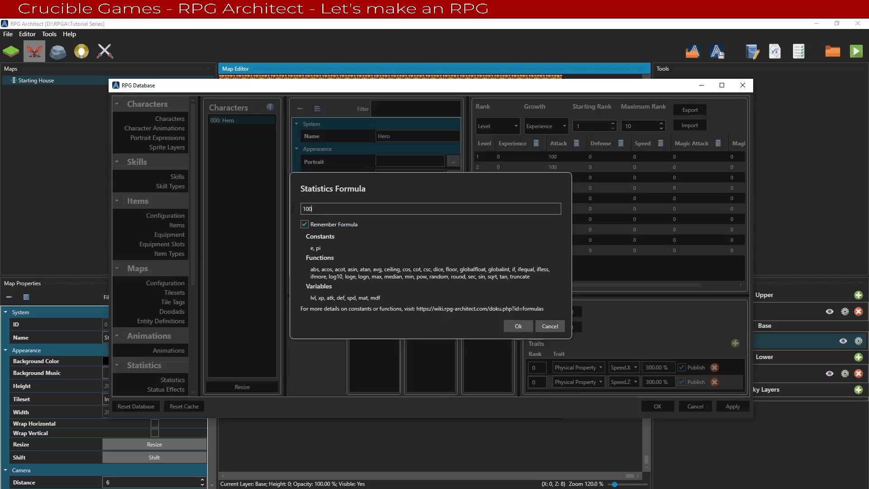
{"action": "left_click_drag", "start_coordinate": [292, 208], "coordinate": [246, 214]}
{"action": "type", "text": "45 _"}
{"action": "type", "text": "("}
{"action": "type", "text": "lvl * "}
{"action": "type", "text": "10)"}
{"action": "left_click", "coordinate": [518, 326]}
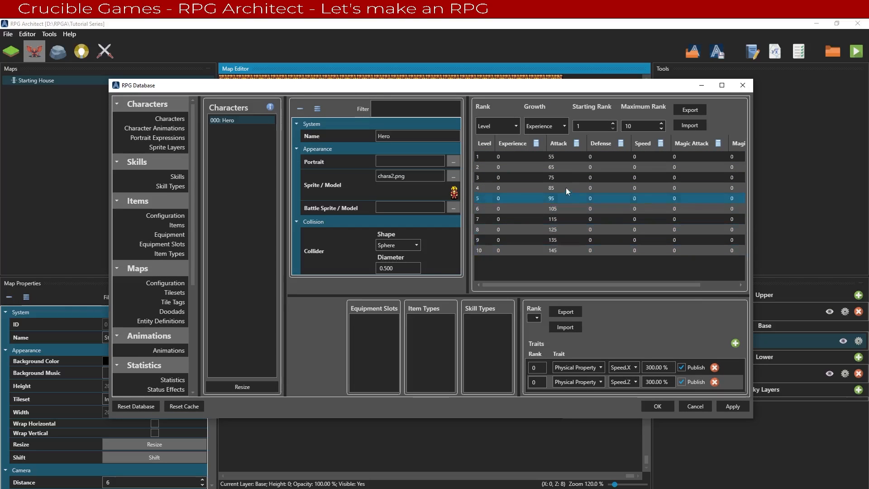
Step: Copy the text of the Hero's Attack formula and close the formula dialog
{"action": "left_click", "coordinate": [576, 143]}
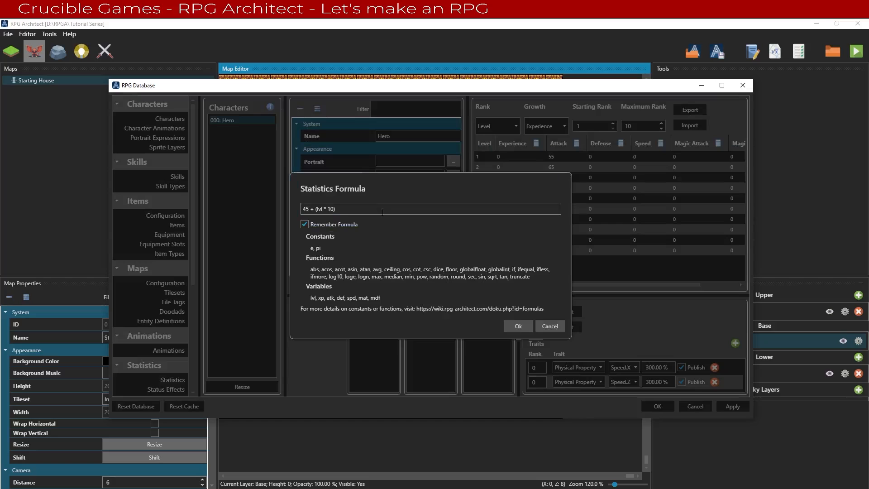
{"action": "triple_click", "coordinate": [377, 211]}
{"action": "key", "text": "ctrl+c"}
{"action": "left_click", "coordinate": [525, 324]}
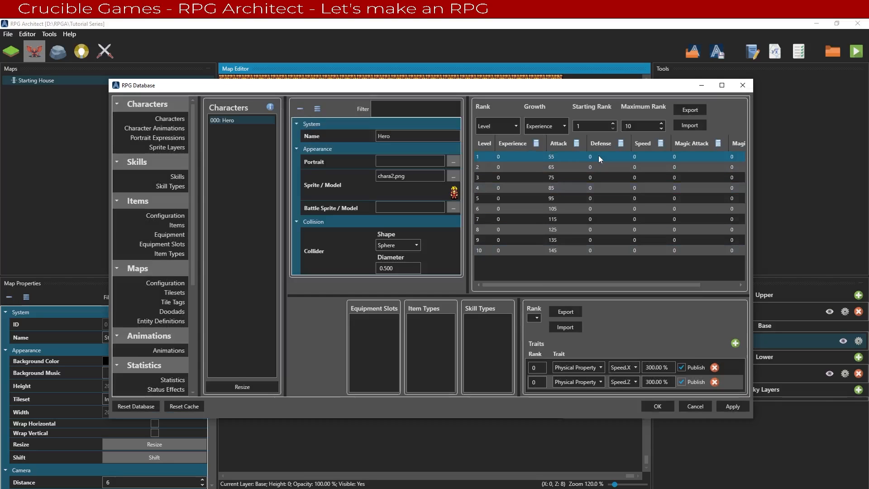
Step: Reapply the remembered Attack formula with the Hero's Maximum Rank raised to 11, and restore the Maximum Rank to 10
{"action": "left_click", "coordinate": [661, 123]}
{"action": "left_click", "coordinate": [576, 143]}
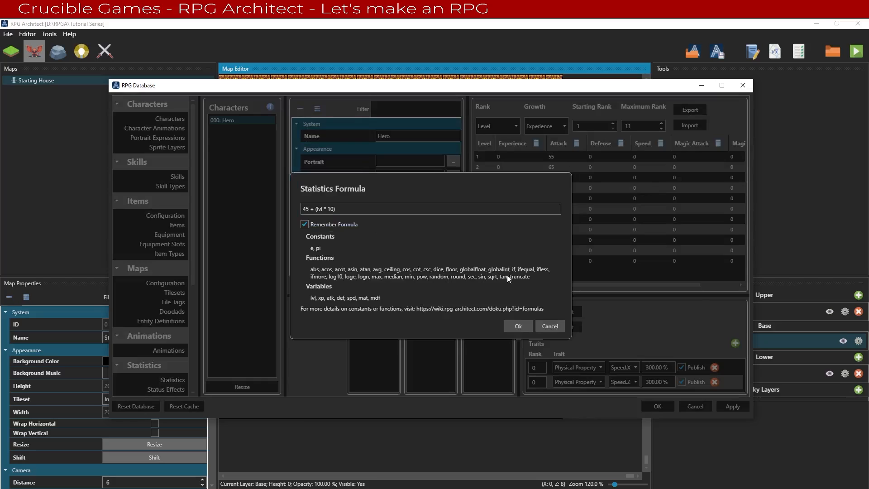
{"action": "left_click", "coordinate": [522, 325]}
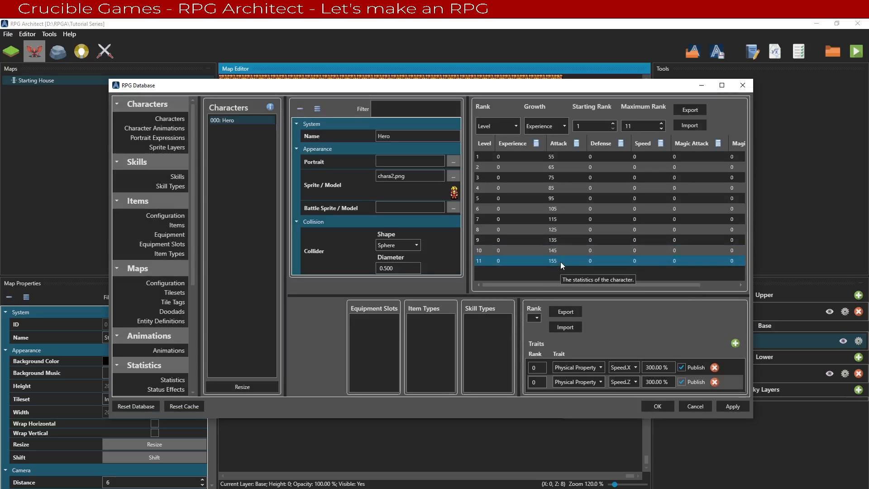
{"action": "left_click", "coordinate": [661, 129]}
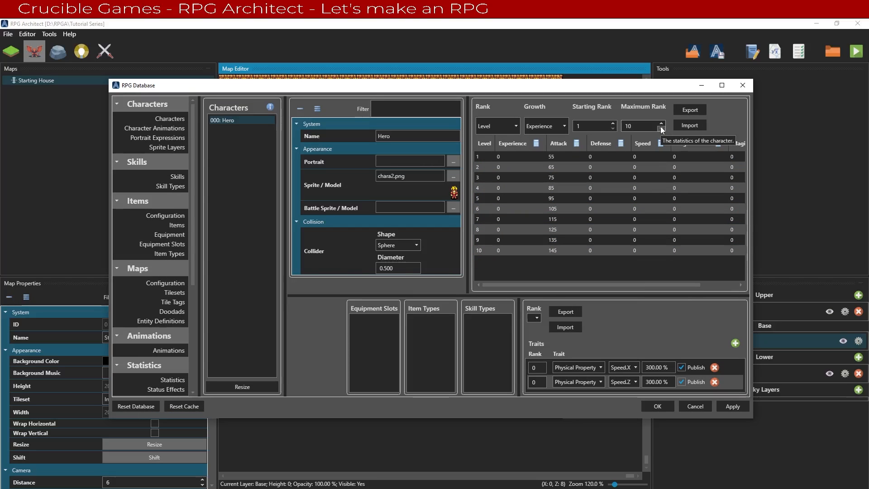
Step: Set the formula for the Hero's Defense at all levels to 20 + (lvl * 10)
{"action": "left_click", "coordinate": [621, 144]}
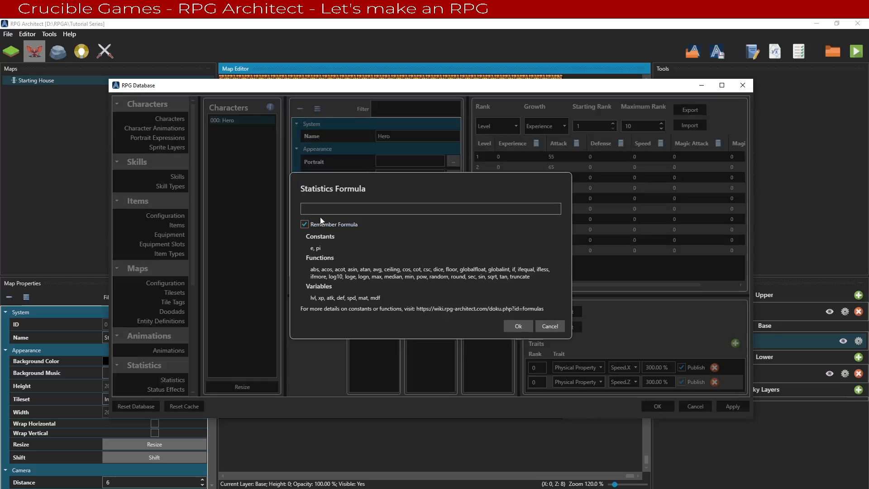
{"action": "type", "text": "45 + (lvl * 10)20"}
{"action": "key", "text": "Return"}
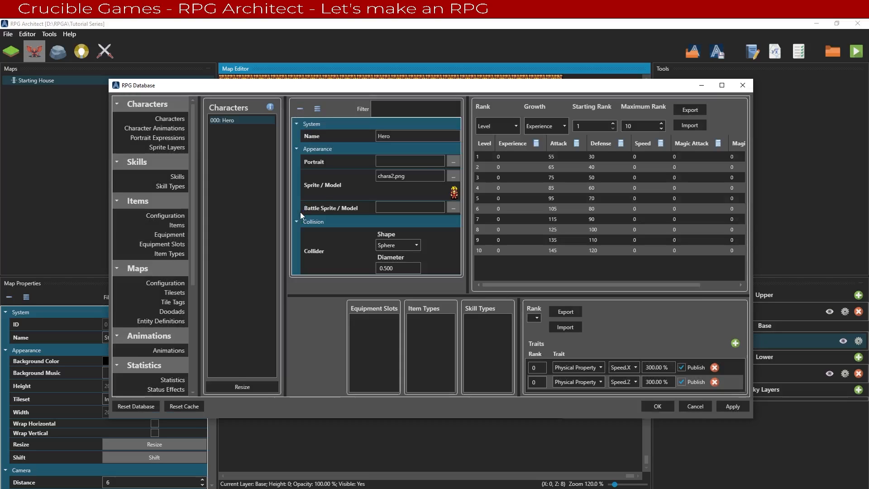
Step: Set the formula for the Hero's Speed at all levels to 10 + (lvl * 10)
{"action": "left_click", "coordinate": [660, 143]}
{"action": "key", "text": "ctrl+v"}
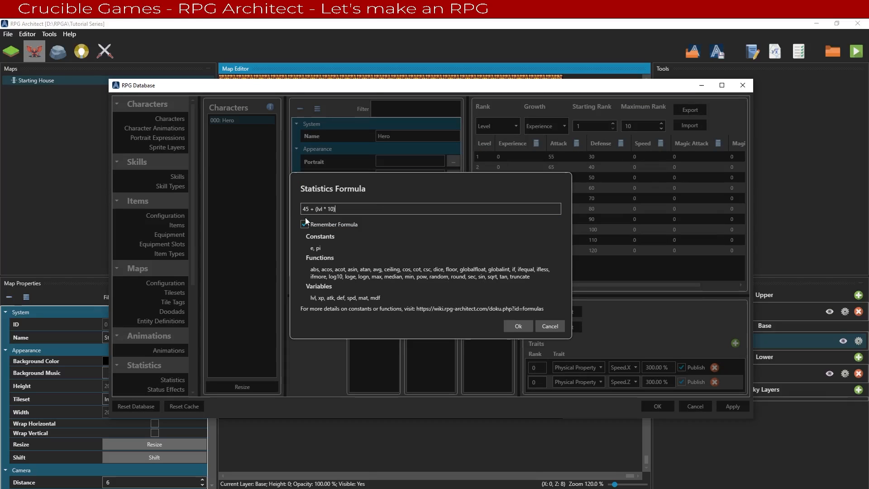
{"action": "type", "text": "10"}
{"action": "left_click", "coordinate": [512, 324]}
Step: Set the formula for the Hero's Magic Attack at all levels to 60 + (lvl * 10)
{"action": "left_click_drag", "start_coordinate": [586, 285], "coordinate": [626, 280]}
{"action": "left_click", "coordinate": [673, 143]}
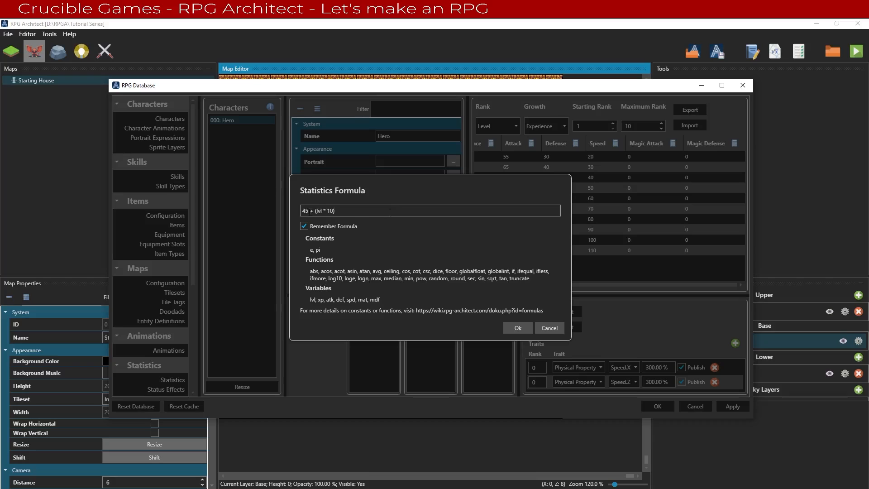
{"action": "double_click", "coordinate": [320, 210]}
{"action": "type", "text": "60"}
{"action": "key", "text": "Return"}
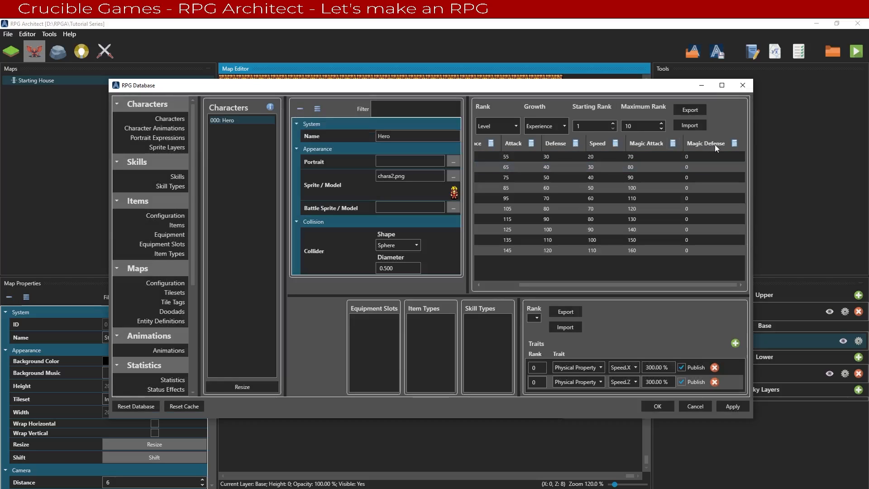
Step: Set the formula for the Hero's Magic Defense to 10 + (lvl * 10) and apply the database changes
{"action": "left_click", "coordinate": [734, 143]}
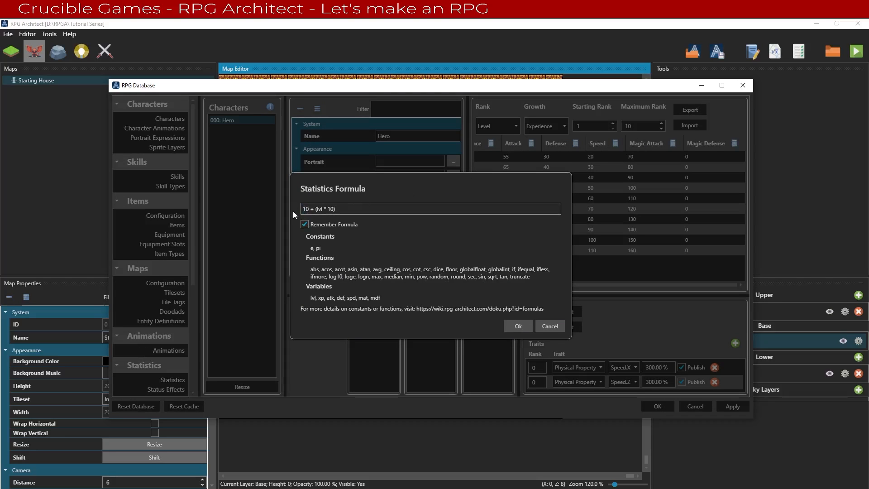
{"action": "left_click", "coordinate": [507, 325]}
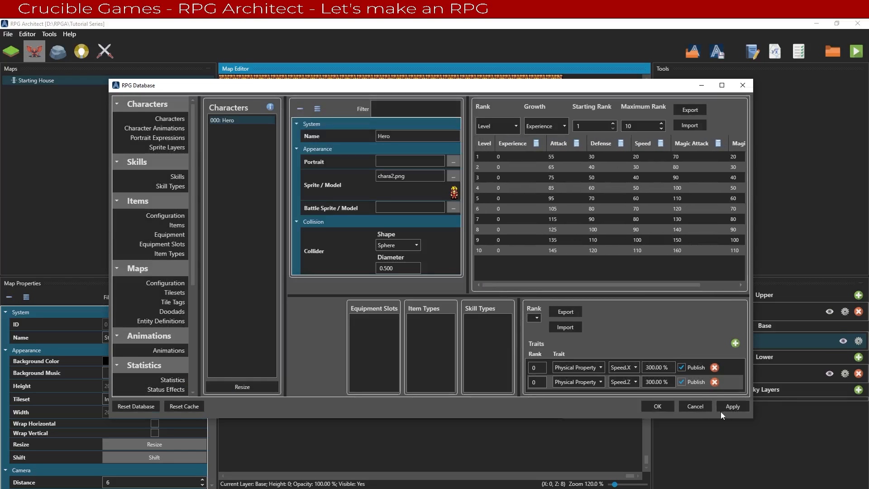
{"action": "left_click", "coordinate": [731, 405]}
Step: Open the Enemies section of the database and resize the enemy list to one entry
{"action": "scroll", "coordinate": [172, 368], "scroll_direction": "down", "scroll_amount": 2}
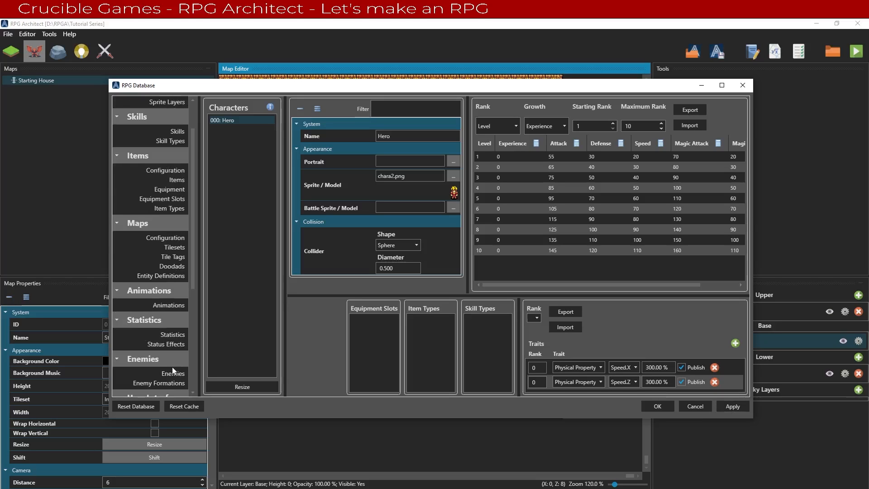
{"action": "left_click", "coordinate": [171, 373]}
{"action": "left_click", "coordinate": [235, 388]}
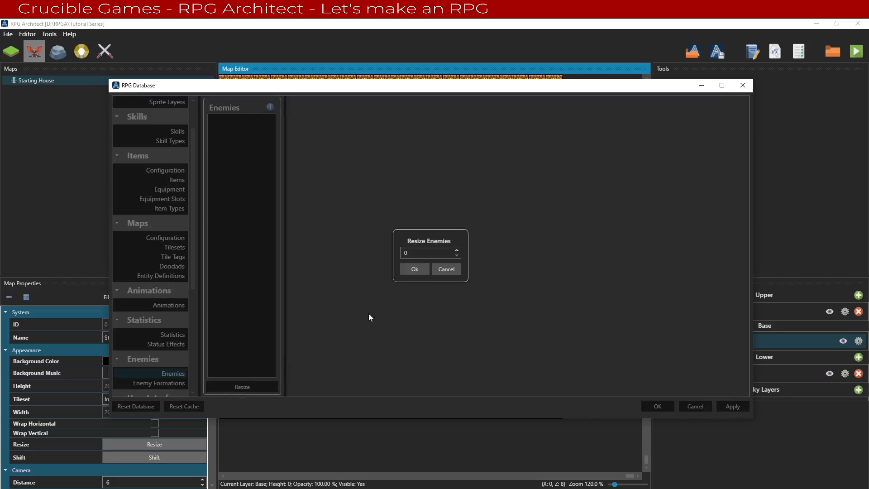
{"action": "left_click", "coordinate": [457, 250]}
{"action": "left_click", "coordinate": [414, 269]}
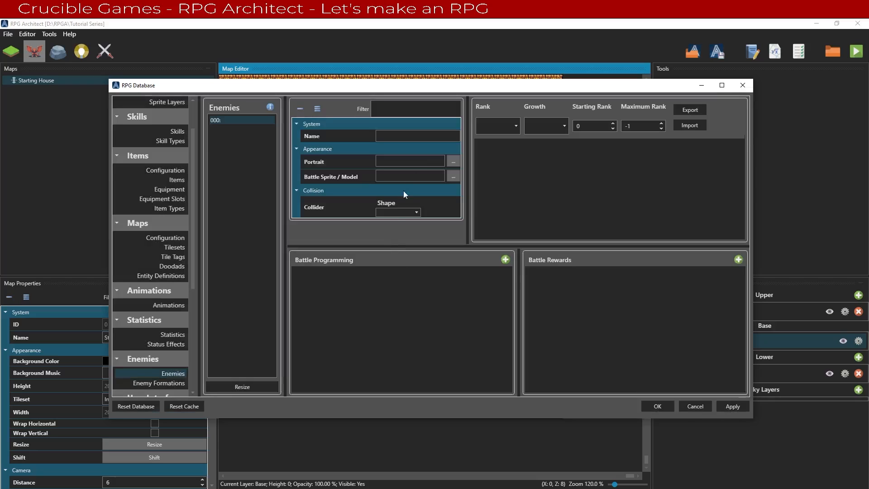
Step: Open the new enemy's battle sprite selection and preview battler sheets in the Final Boss Blues - Time Fantasy Limited folder
{"action": "left_click", "coordinate": [453, 176]}
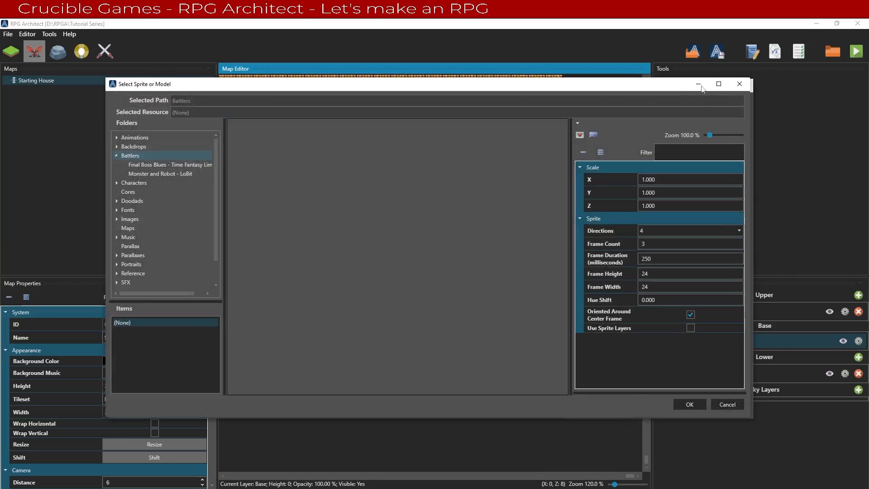
{"action": "left_click", "coordinate": [170, 164]}
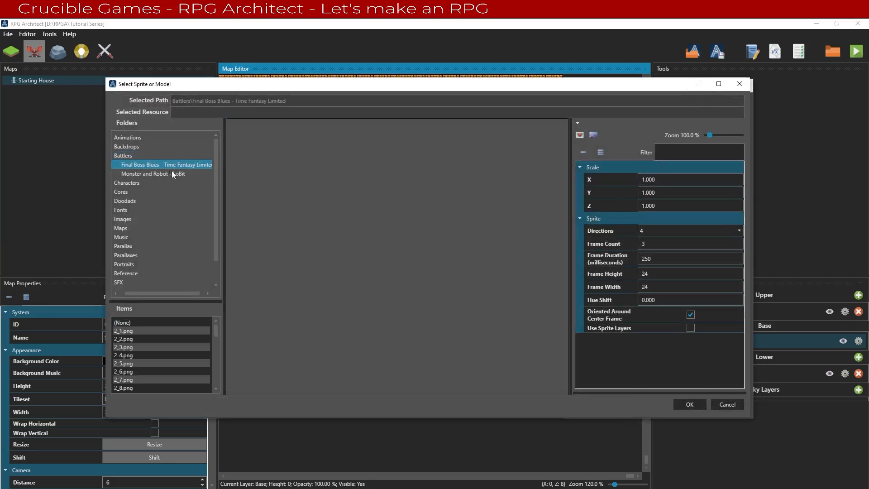
{"action": "left_click", "coordinate": [144, 339]}
{"action": "left_click", "coordinate": [151, 354]}
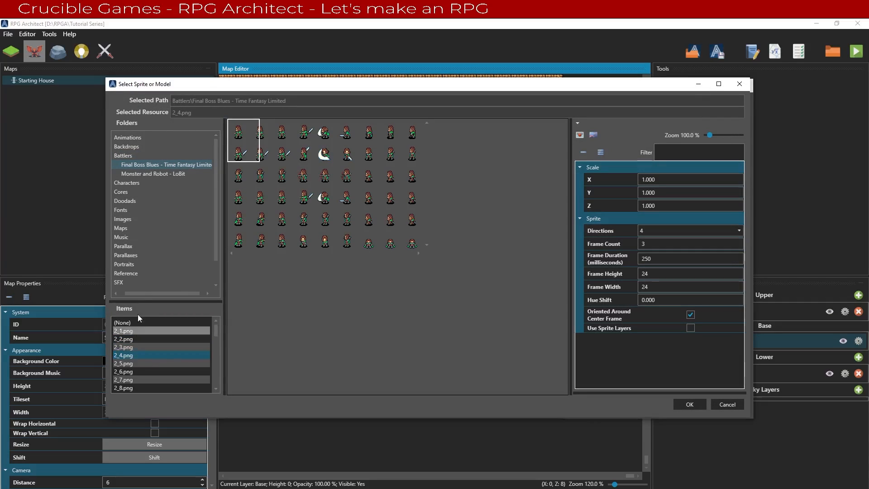
{"action": "left_click", "coordinate": [138, 371]}
{"action": "scroll", "coordinate": [138, 379], "scroll_direction": "down", "scroll_amount": 2}
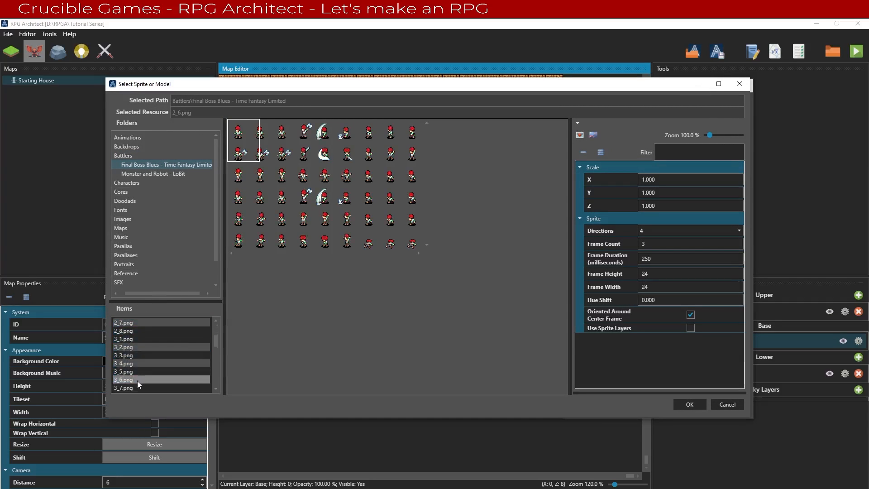
{"action": "left_click", "coordinate": [137, 381]}
{"action": "scroll", "coordinate": [137, 381], "scroll_direction": "down", "scroll_amount": 1}
{"action": "scroll", "coordinate": [137, 375], "scroll_direction": "down", "scroll_amount": 7}
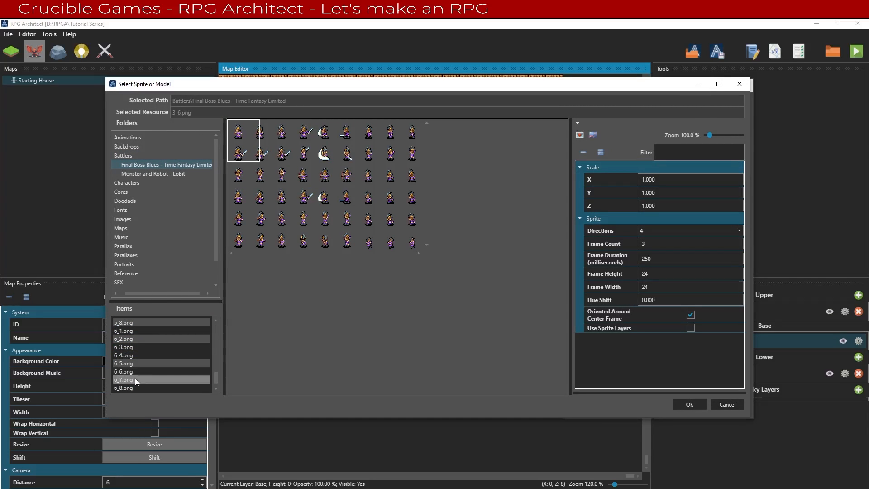
{"action": "left_click", "coordinate": [135, 378]}
{"action": "scroll", "coordinate": [135, 378], "scroll_direction": "down", "scroll_amount": 1}
{"action": "left_click", "coordinate": [135, 378]}
{"action": "scroll", "coordinate": [137, 361], "scroll_direction": "up", "scroll_amount": 6}
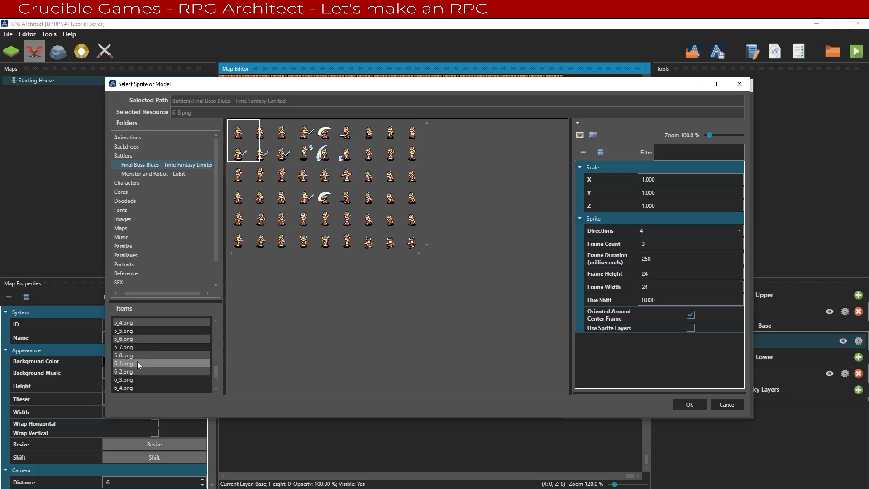
{"action": "scroll", "coordinate": [143, 361], "scroll_direction": "up", "scroll_amount": 5}
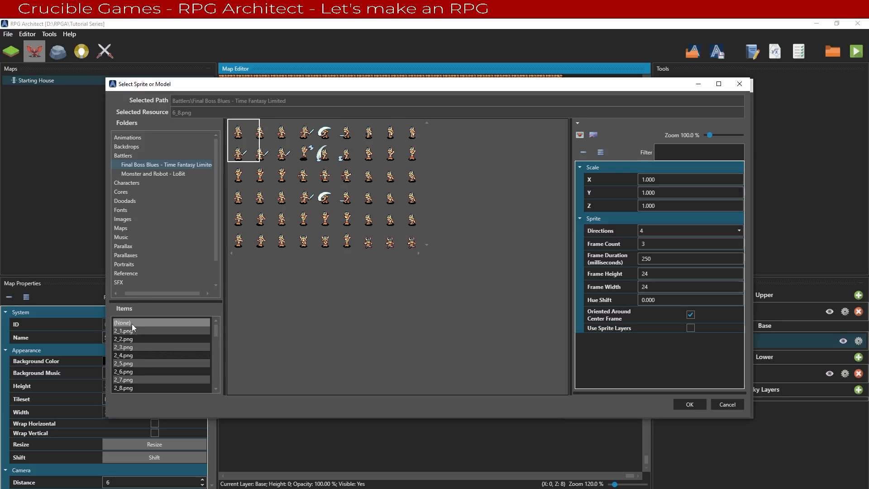
{"action": "left_click", "coordinate": [140, 324]}
Step: Preview the enemy and hero battler sheets in the Monster and Robot - LoBit folder
{"action": "left_click", "coordinate": [155, 173]}
{"action": "left_click", "coordinate": [150, 339]}
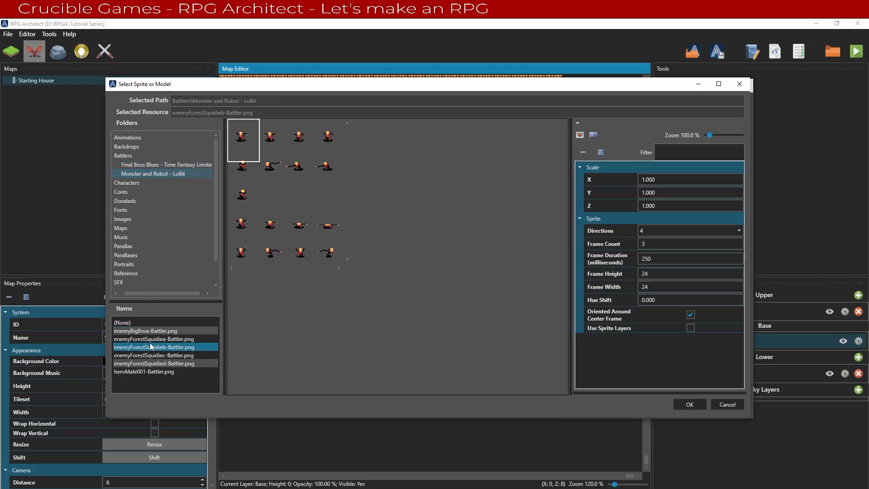
{"action": "left_click", "coordinate": [151, 355]}
{"action": "left_click", "coordinate": [153, 371]}
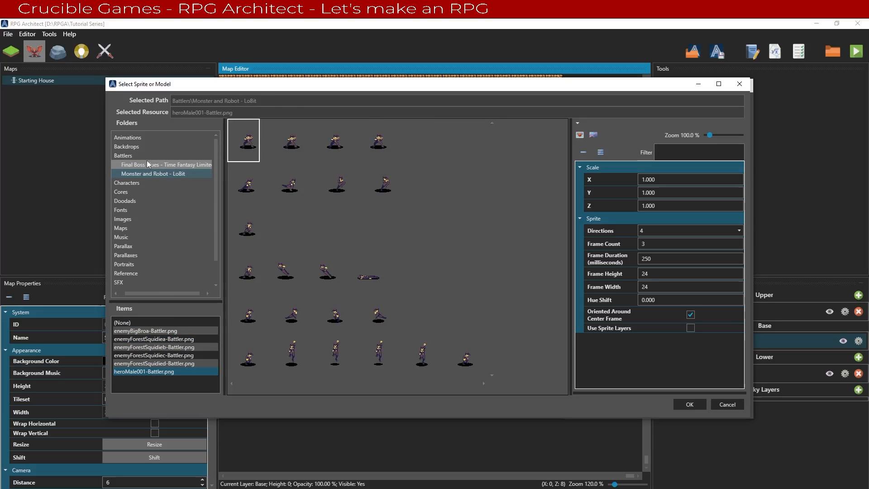
Step: Go back to the Final Boss Blues battlers, compare more sheets and select 4_5.png for the enemy's battle sprite
{"action": "left_click", "coordinate": [147, 164]}
{"action": "left_click", "coordinate": [143, 345]}
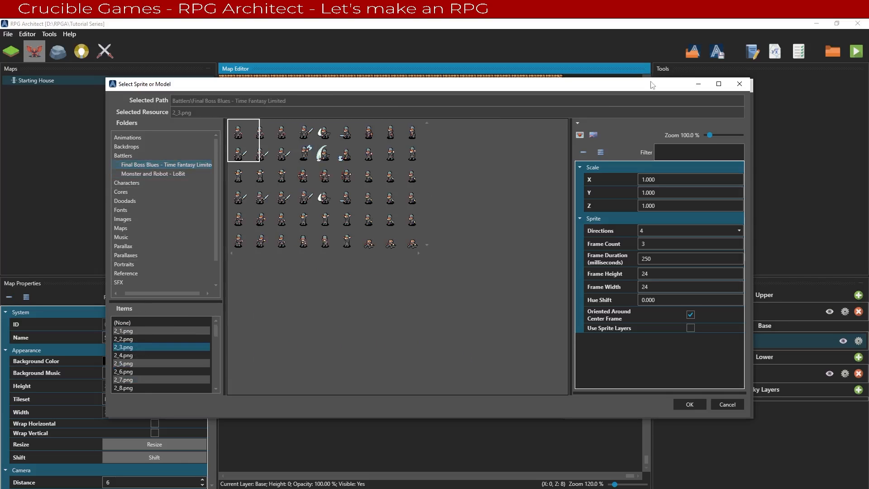
{"action": "mouse_move", "coordinate": [651, 85]}
{"action": "left_mouse_down"}
{"action": "mouse_move", "coordinate": [600, 247]}
{"action": "mouse_move", "coordinate": [666, 78]}
{"action": "left_mouse_up"}
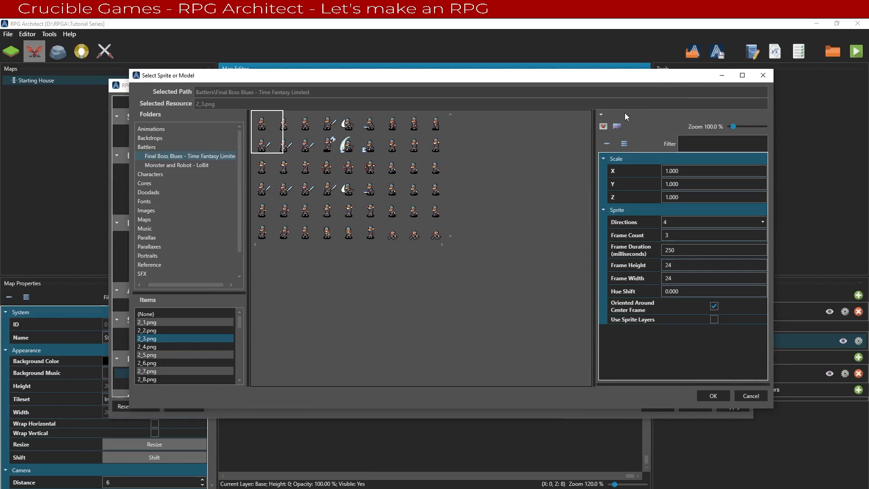
{"action": "left_click", "coordinate": [160, 346]}
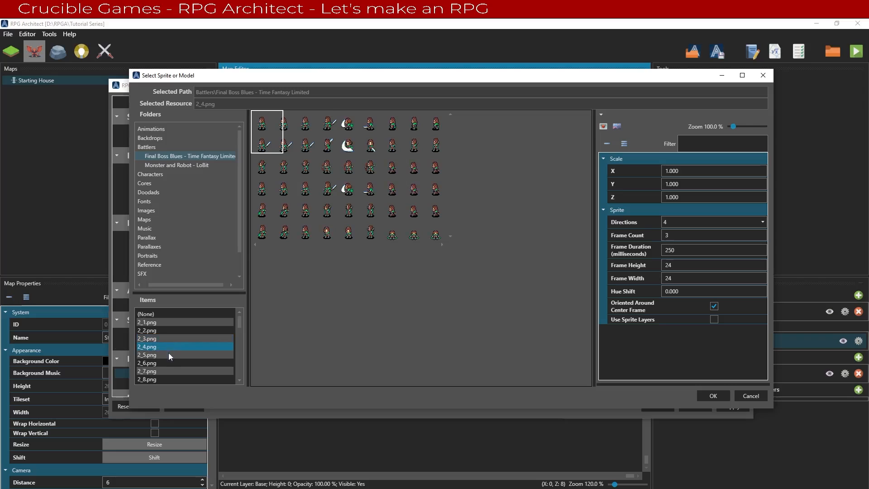
{"action": "left_click", "coordinate": [175, 365]}
{"action": "scroll", "coordinate": [175, 366], "scroll_direction": "down", "scroll_amount": 1}
{"action": "left_click", "coordinate": [175, 366]}
{"action": "scroll", "coordinate": [175, 365], "scroll_direction": "down", "scroll_amount": 3}
{"action": "left_click", "coordinate": [175, 365]}
{"action": "scroll", "coordinate": [175, 366], "scroll_direction": "down", "scroll_amount": 4}
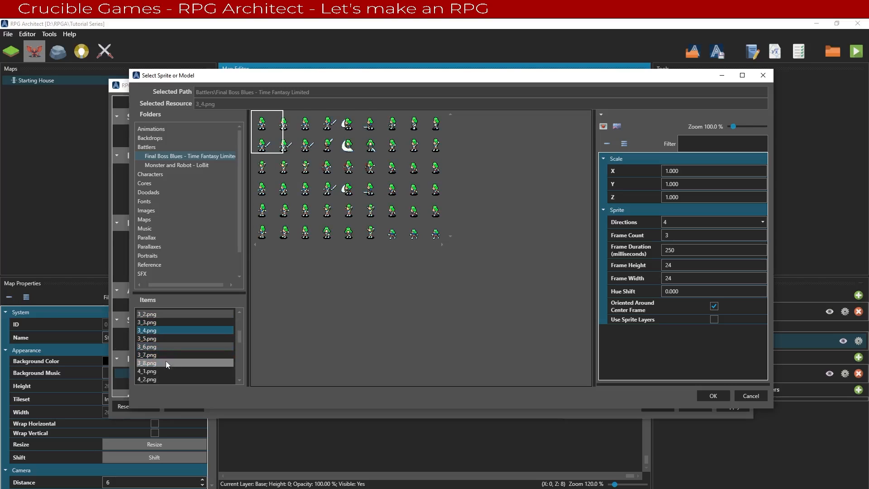
{"action": "left_click", "coordinate": [166, 361]}
{"action": "scroll", "coordinate": [166, 361], "scroll_direction": "down", "scroll_amount": 5}
{"action": "left_click", "coordinate": [166, 361]}
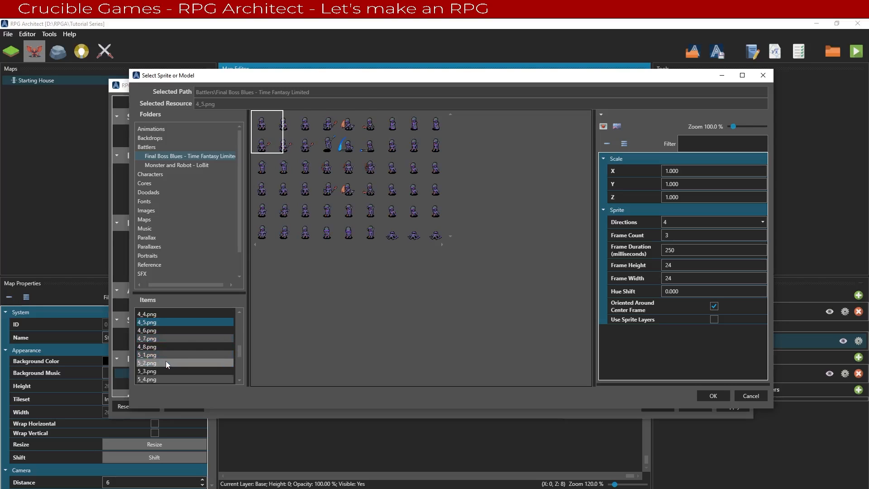
{"action": "scroll", "coordinate": [197, 326], "scroll_direction": "down", "scroll_amount": 5}
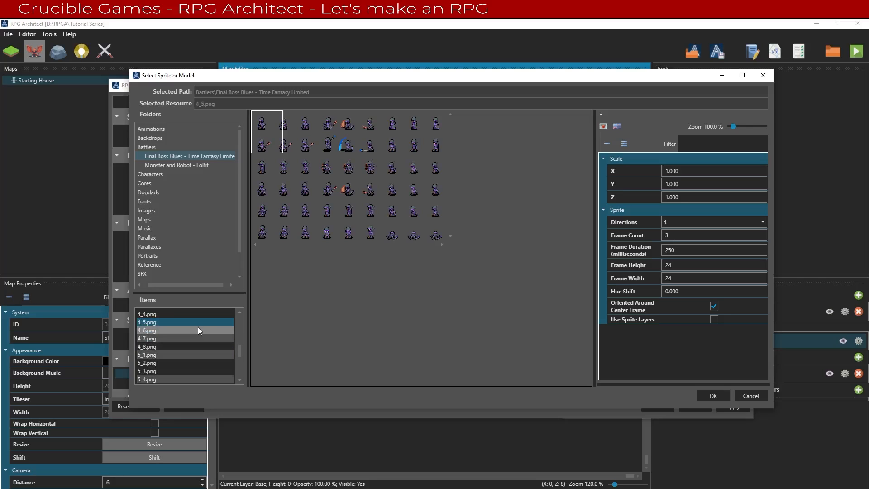
Step: Try one direction with automatically fitted frame dimensions for the 4_5.png sheet, and cancel the sprite selection
{"action": "left_click", "coordinate": [620, 128]}
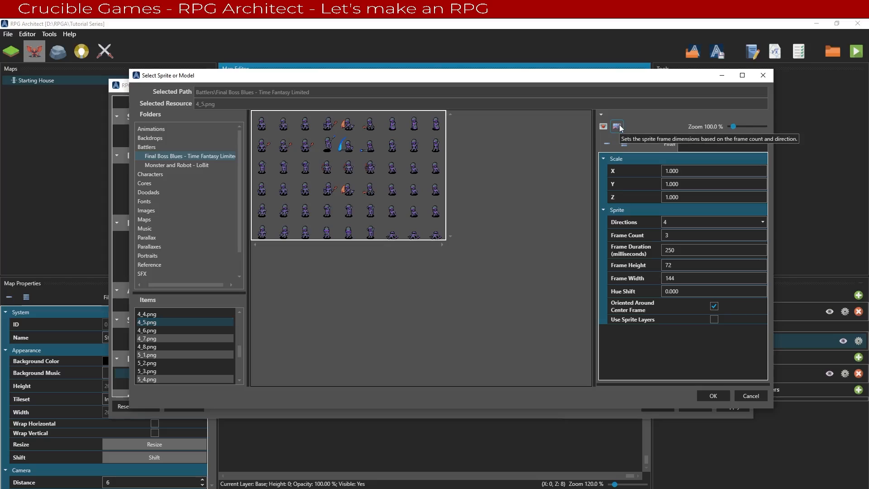
{"action": "left_click", "coordinate": [704, 224]}
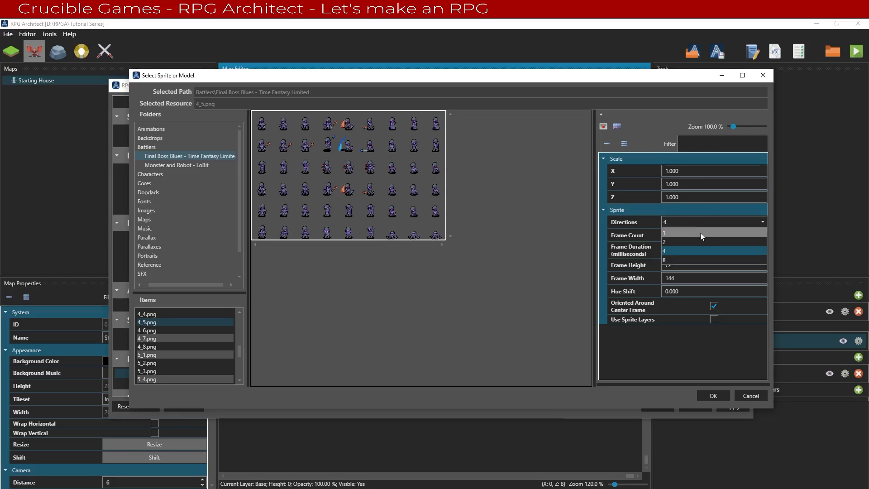
{"action": "left_click", "coordinate": [700, 232]}
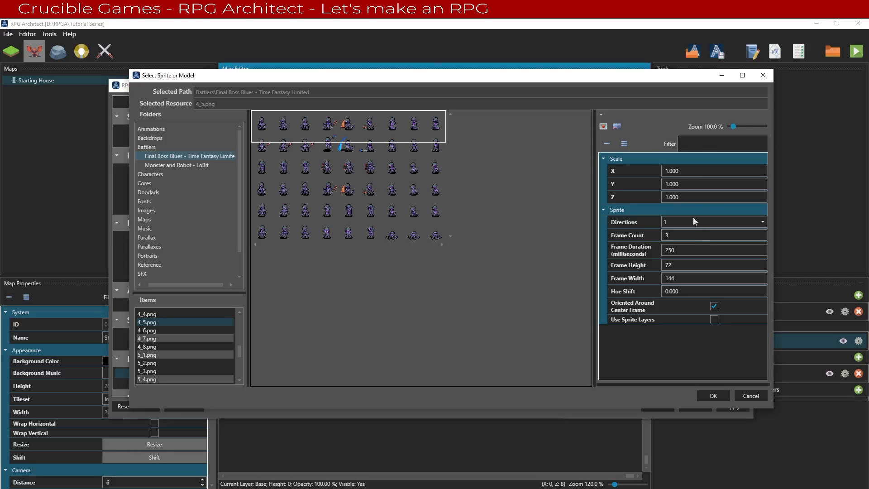
{"action": "left_click", "coordinate": [619, 127]}
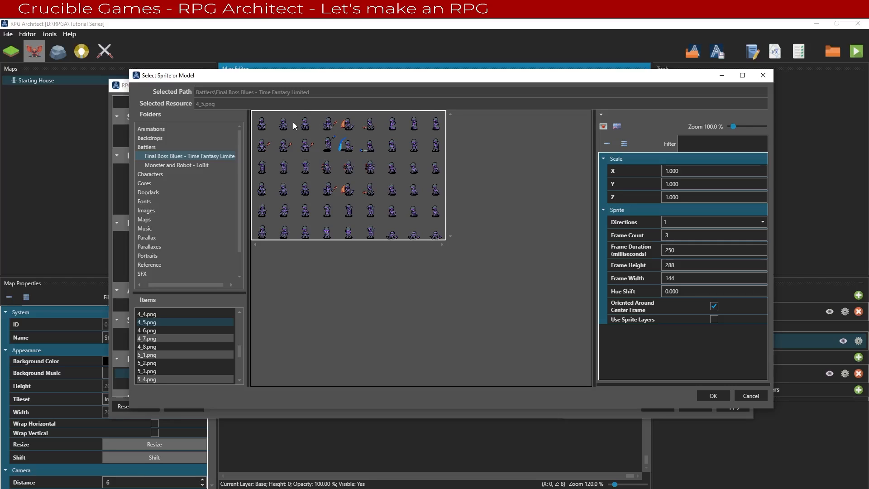
{"action": "left_click", "coordinate": [603, 126]}
{"action": "left_click", "coordinate": [745, 398]}
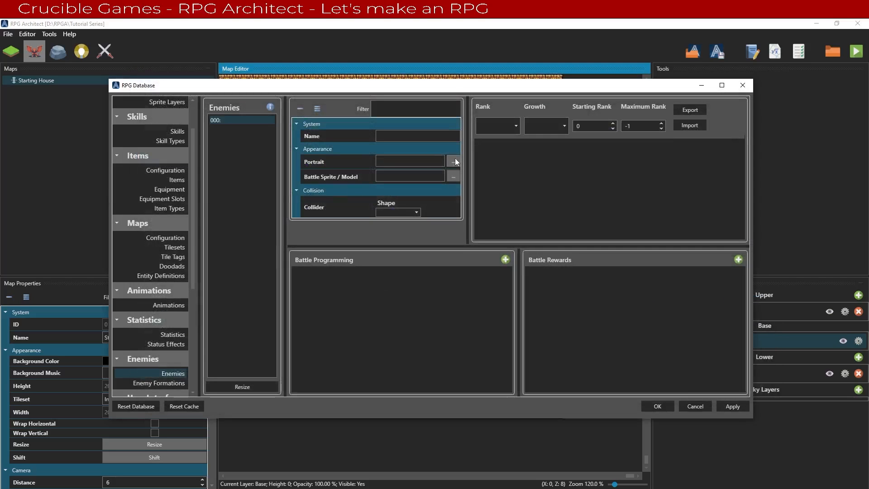
Step: Reopen the enemy's battle sprite selection, browse the Final Boss Blues - Time Fantasy Limited battlers and select 4_5.png
{"action": "left_click", "coordinate": [456, 176]}
{"action": "left_click", "coordinate": [172, 165]}
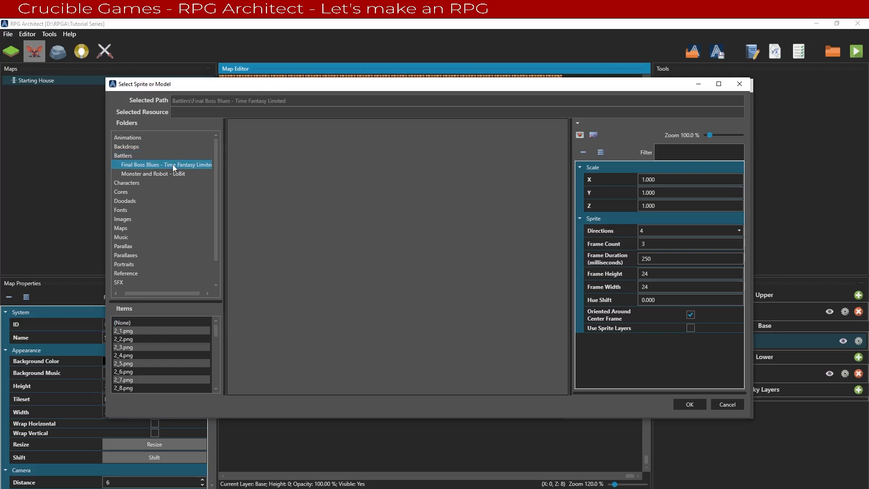
{"action": "left_click", "coordinate": [161, 336]}
{"action": "scroll", "coordinate": [161, 335], "scroll_direction": "down", "scroll_amount": 1}
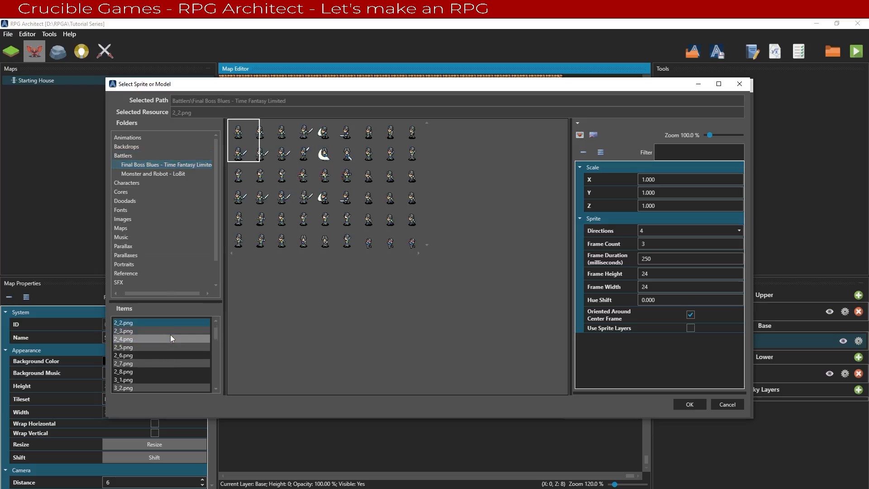
{"action": "left_click", "coordinate": [170, 336]}
{"action": "key", "text": "Down"}
{"action": "key", "text": "Down"}
{"action": "key", "text": "Down"}
{"action": "key", "text": "Down"}
{"action": "key", "text": "Down"}
{"action": "key", "text": "Down"}
{"action": "key", "text": "Down"}
{"action": "key", "text": "Down"}
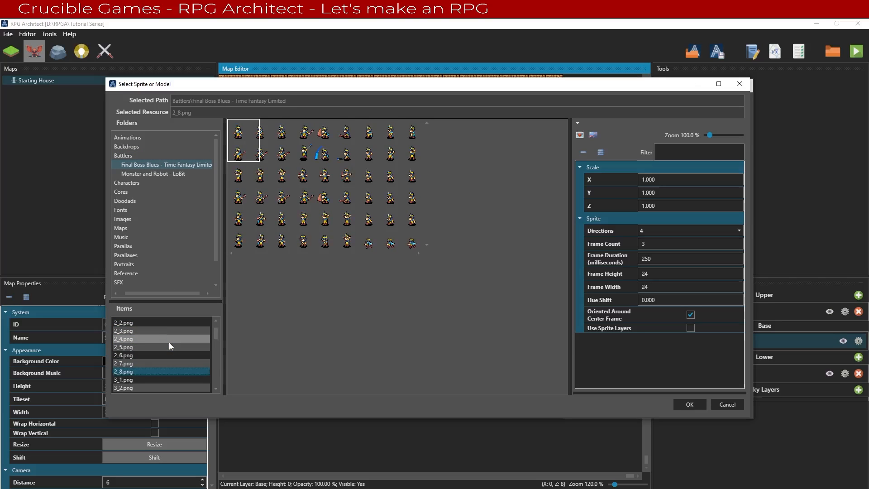
{"action": "key", "text": "Down"}
{"action": "key", "text": "Down"}
{"action": "key", "text": "Down"}
{"action": "key", "text": "Down"}
{"action": "key", "text": "Down"}
{"action": "key", "text": "Down"}
{"action": "key", "text": "Down"}
{"action": "key", "text": "Down"}
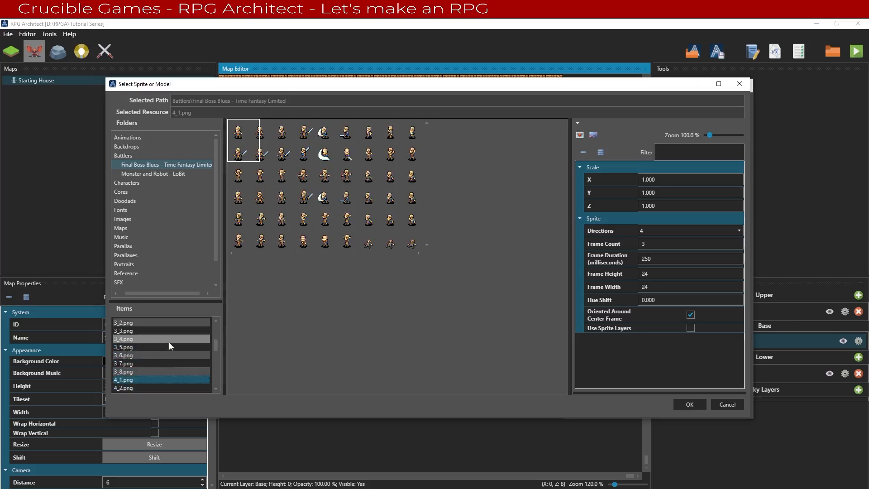
{"action": "key", "text": "Down"}
{"action": "key", "text": "Down"}
{"action": "key", "text": "Up"}
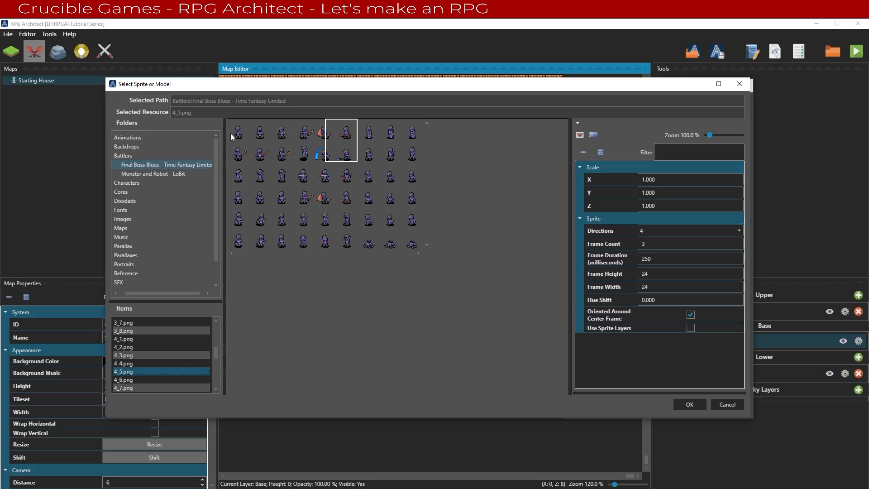
Step: Try a frame height and width of 16 on the 4_5.png sheet and test the frame selection on several sprites
{"action": "left_click", "coordinate": [258, 131]}
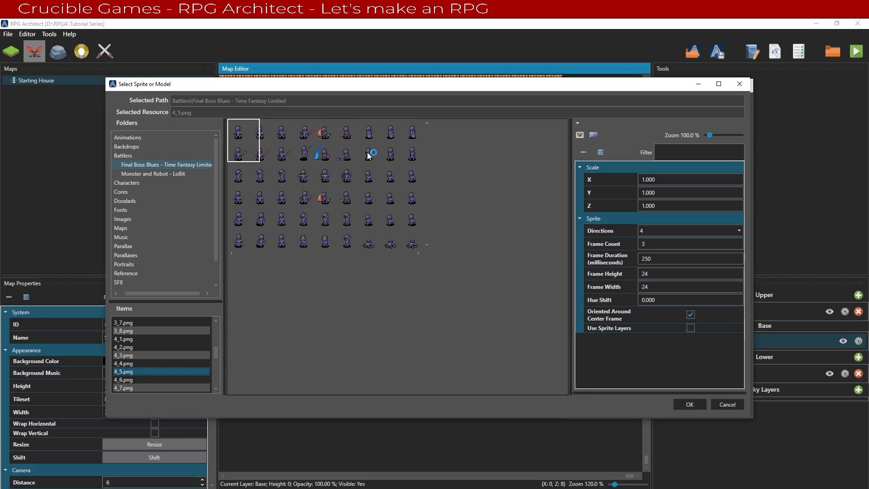
{"action": "left_click", "coordinate": [664, 274]}
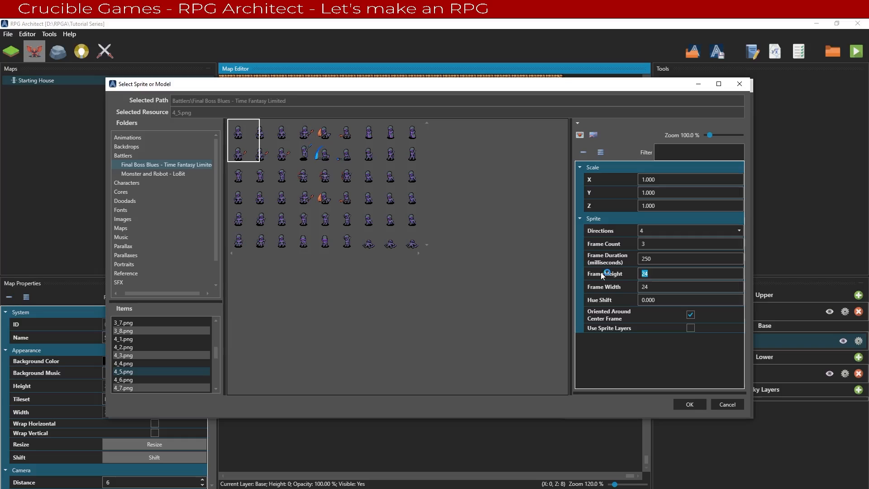
{"action": "type", "text": "16"}
{"action": "key", "text": "Tab"}
{"action": "type", "text": "16"}
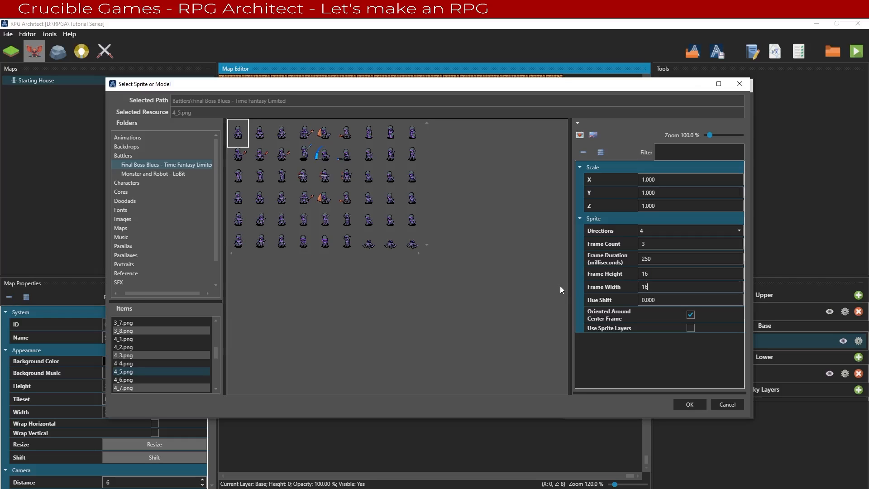
{"action": "left_click", "coordinate": [259, 129]}
{"action": "left_click", "coordinate": [279, 132]}
{"action": "left_click", "coordinate": [285, 158]}
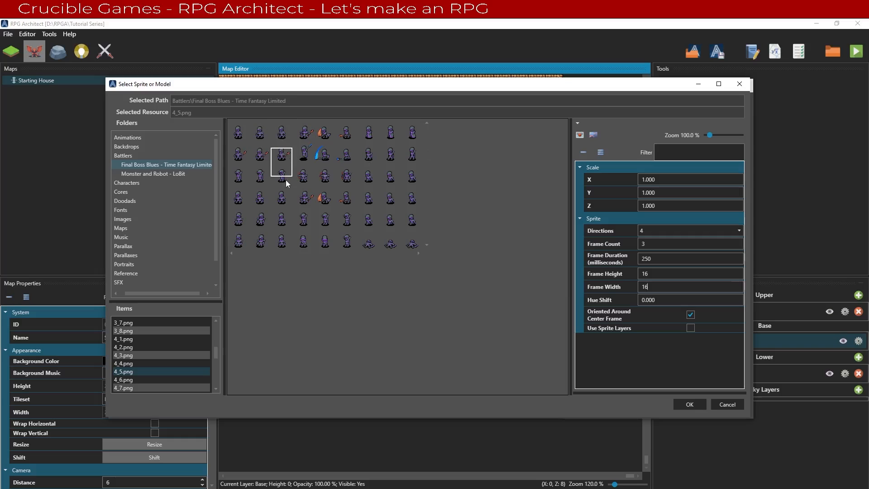
Step: Use the sheet's first sprite with 1 direction, 3 frames and a 48 by 48 frame size as the enemy's battle sprite
{"action": "left_click", "coordinate": [246, 141]}
{"action": "left_click", "coordinate": [654, 233]}
{"action": "left_click", "coordinate": [654, 241]}
{"action": "double_click", "coordinate": [660, 273]}
{"action": "type", "text": "48"}
{"action": "key", "text": "Tab"}
{"action": "type", "text": "48"}
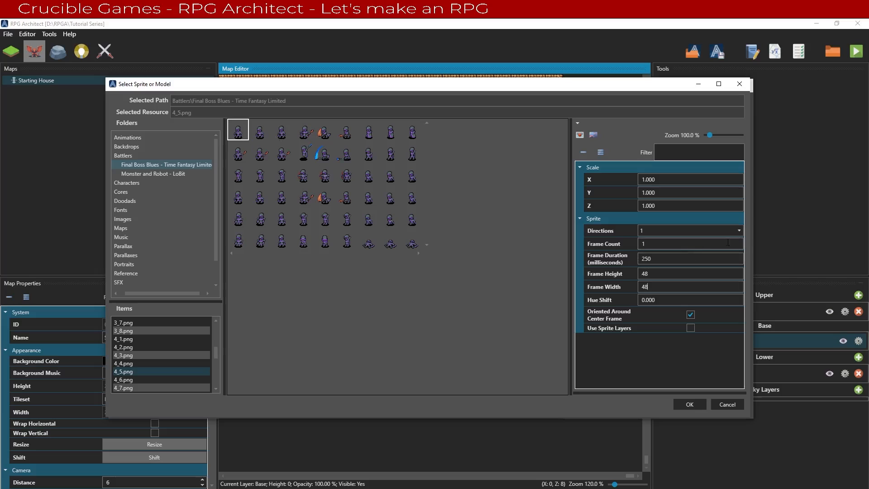
{"action": "type", "text": "3"}
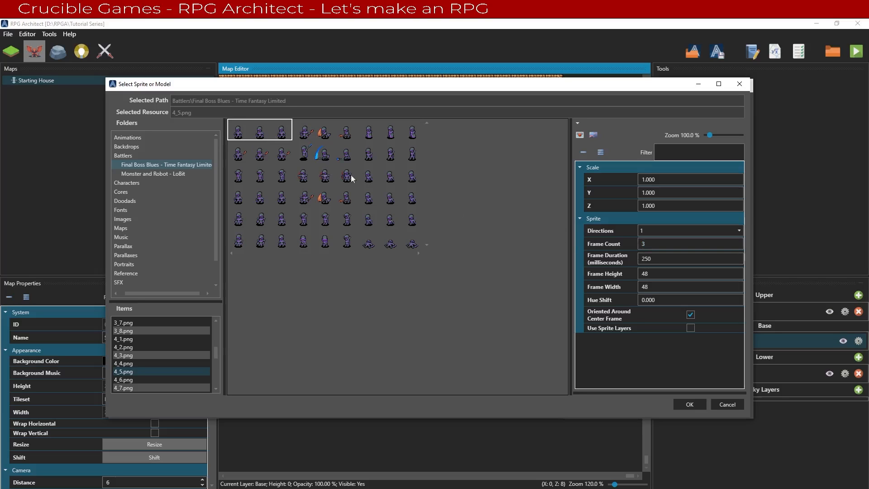
{"action": "left_click", "coordinate": [688, 403]}
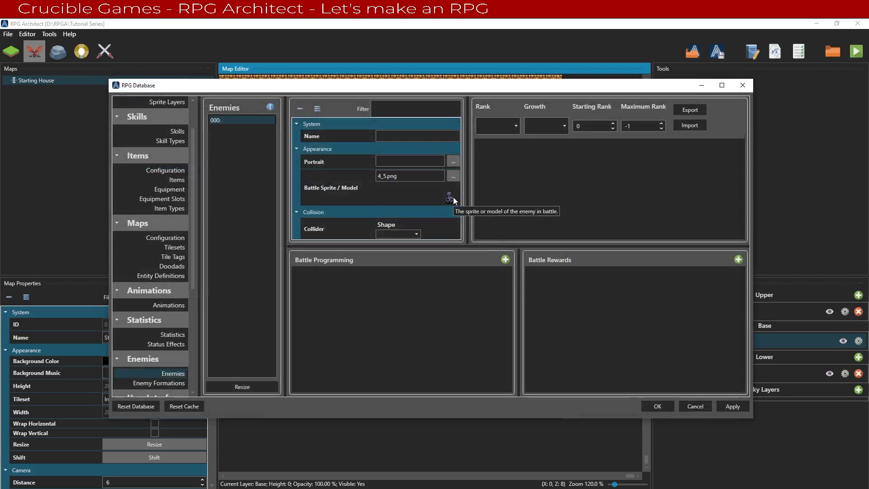
Step: Name the enemy Mage, set its rank to Level and growth to Experience, and save the database changes
{"action": "left_click", "coordinate": [392, 135]}
{"action": "type", "text": "M"}
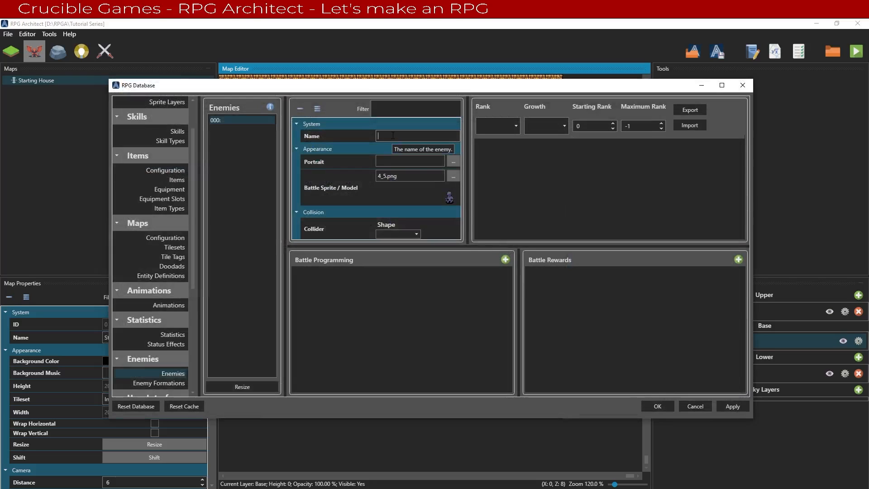
{"action": "type", "text": "age"}
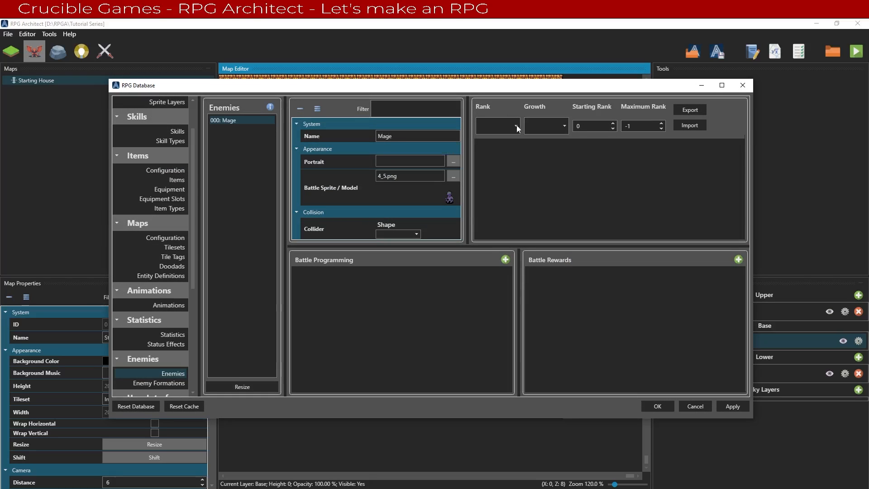
{"action": "left_click", "coordinate": [515, 125]}
{"action": "left_click", "coordinate": [506, 140]}
{"action": "left_click", "coordinate": [563, 126]}
{"action": "left_click", "coordinate": [538, 139]}
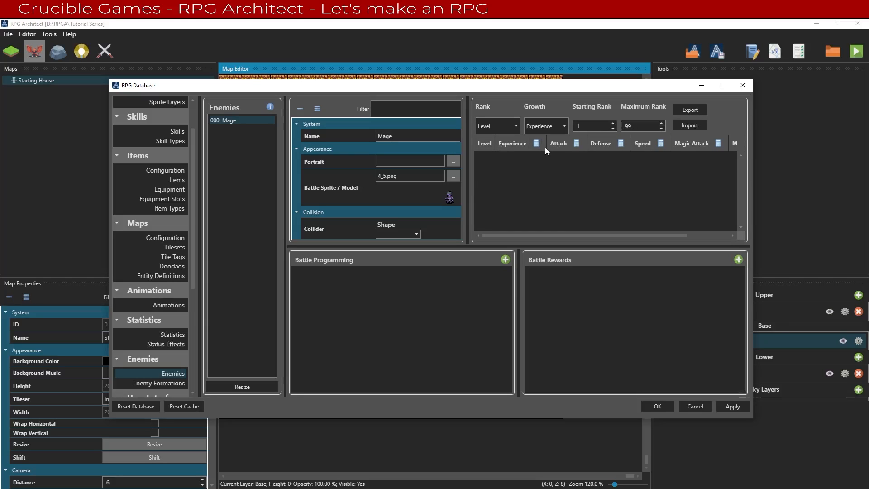
{"action": "left_click", "coordinate": [723, 405]}
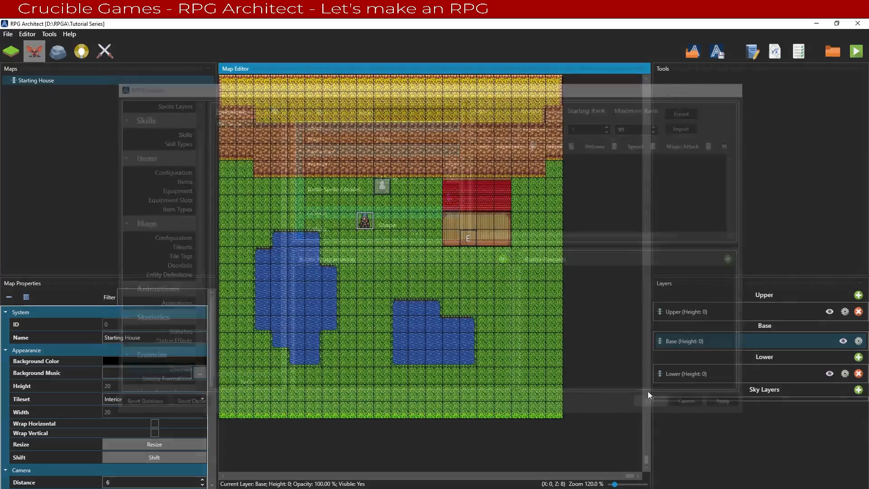
Step: Reopen the database and set the Mage's maximum rank to 10
{"action": "left_click", "coordinate": [27, 34]}
{"action": "left_click", "coordinate": [47, 44]}
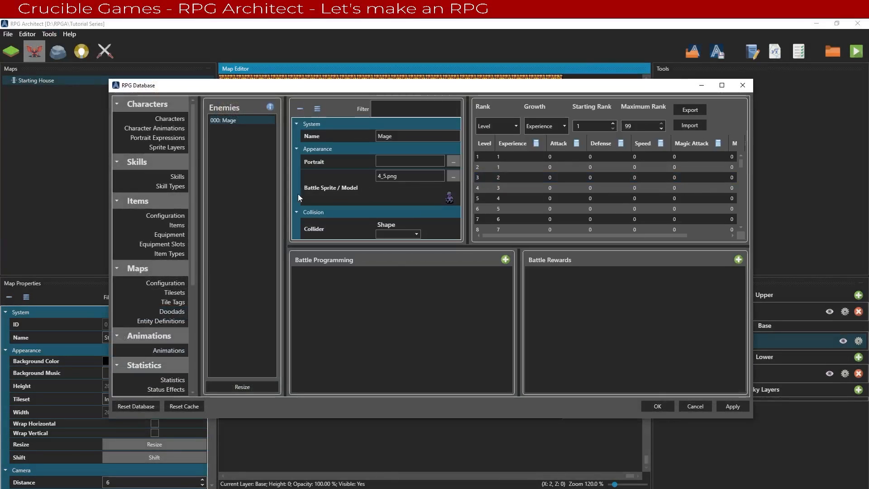
{"action": "scroll", "coordinate": [505, 199], "scroll_direction": "down", "scroll_amount": 4}
{"action": "scroll", "coordinate": [505, 199], "scroll_direction": "up", "scroll_amount": 3}
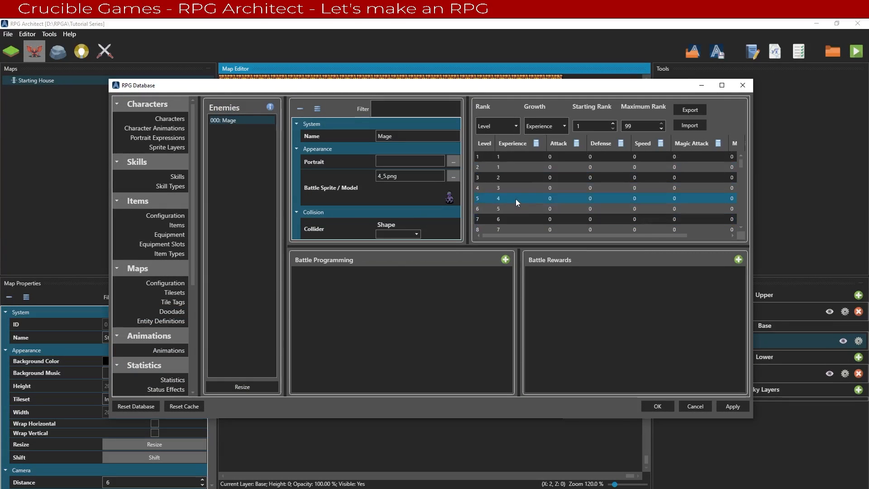
{"action": "left_click_drag", "start_coordinate": [632, 127], "coordinate": [574, 127]}
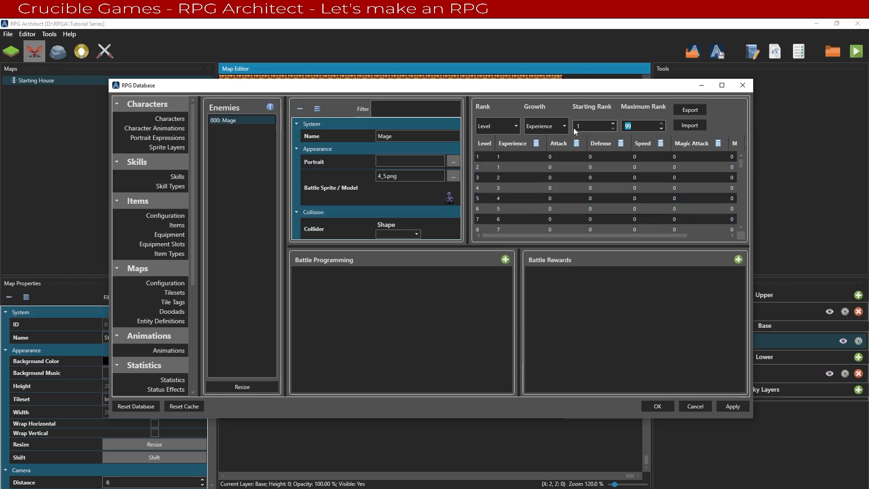
{"action": "type", "text": "10"}
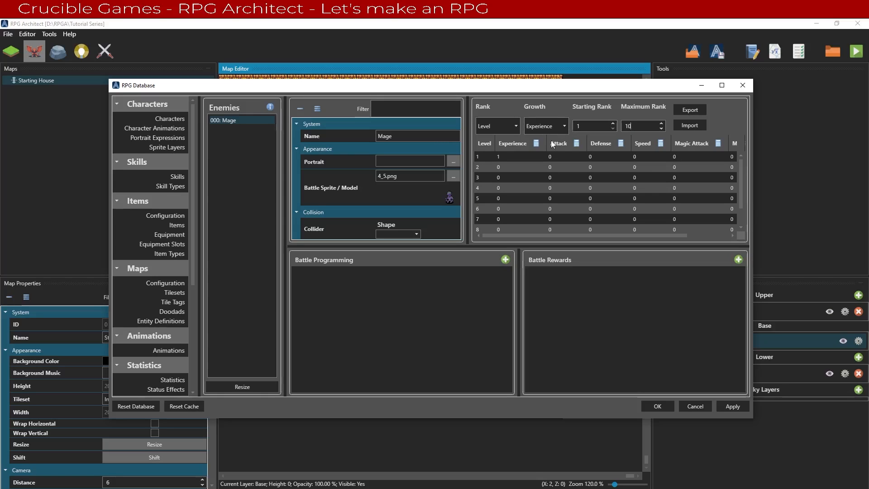
Step: Export the Hero's statistics table as a CSV file named stat in the project's Content folder
{"action": "left_click", "coordinate": [170, 118]}
{"action": "left_click", "coordinate": [242, 121]}
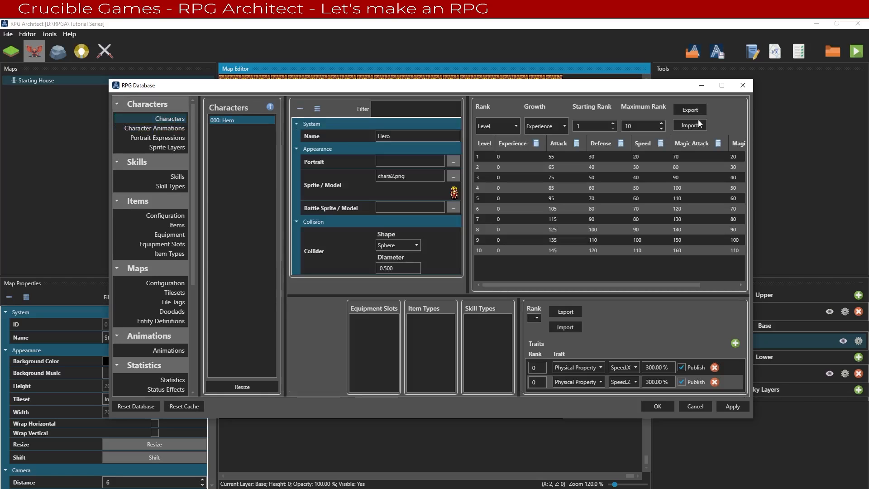
{"action": "left_click", "coordinate": [699, 113]}
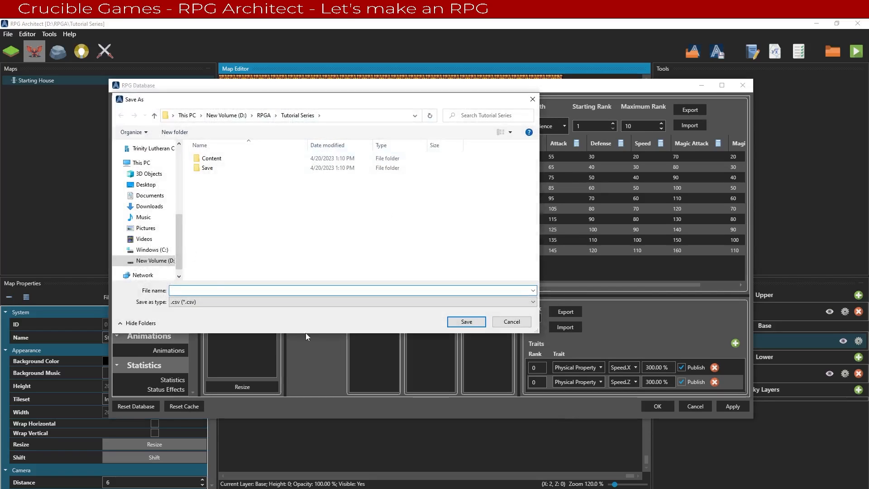
{"action": "double_click", "coordinate": [235, 159]}
{"action": "left_click", "coordinate": [208, 289]}
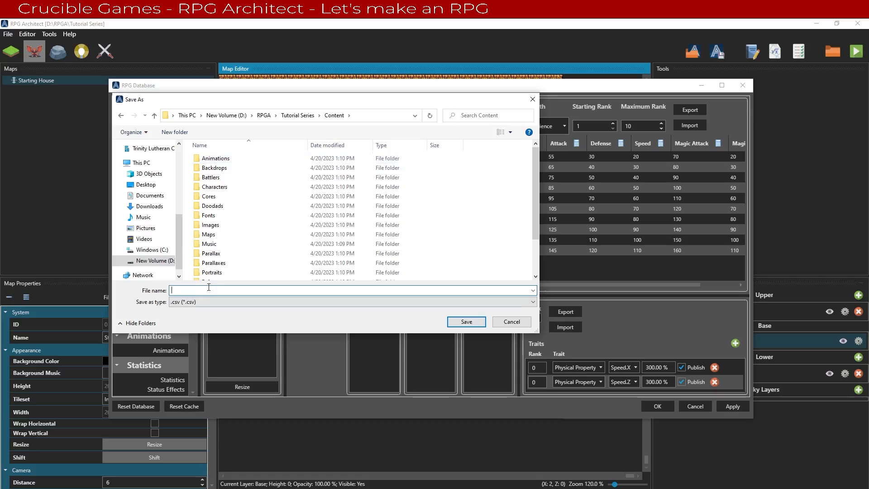
{"action": "type", "text": "stat"}
{"action": "key", "text": "Return"}
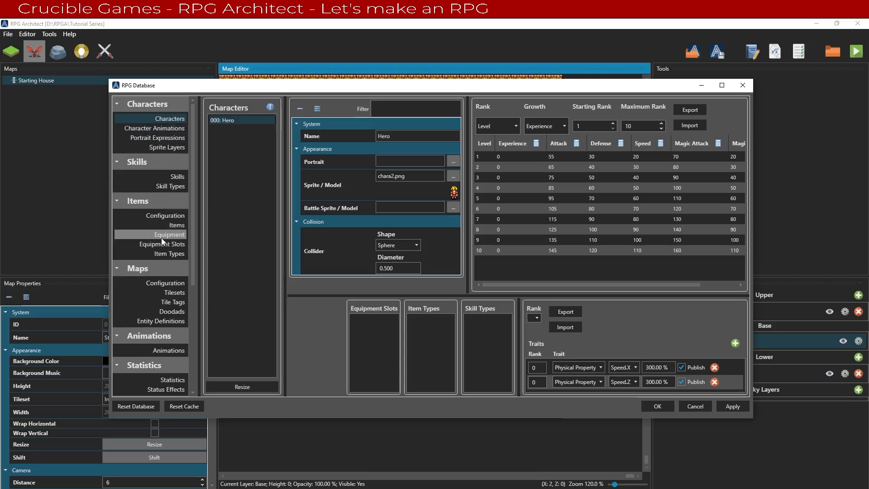
Step: Import the exported statistics CSV from the Content folder into the Mage enemy's statistics table
{"action": "scroll", "coordinate": [162, 351], "scroll_direction": "down", "scroll_amount": 1}
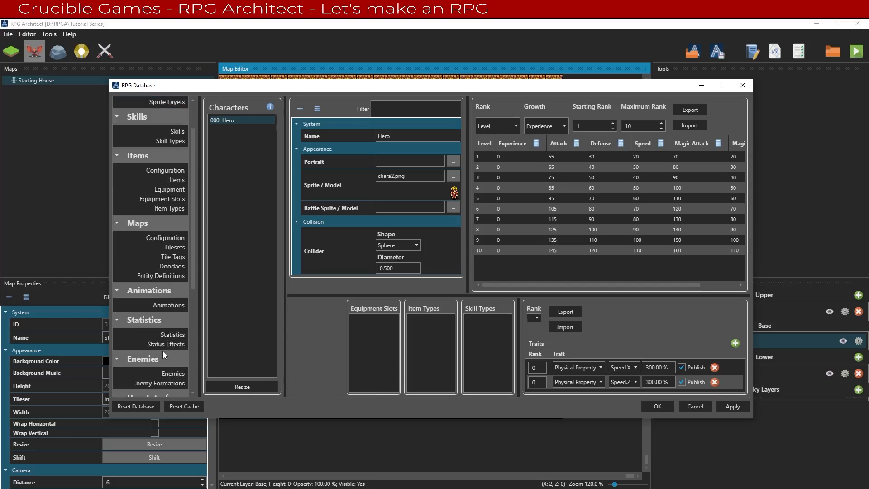
{"action": "left_click", "coordinate": [162, 371]}
{"action": "left_click", "coordinate": [253, 121]}
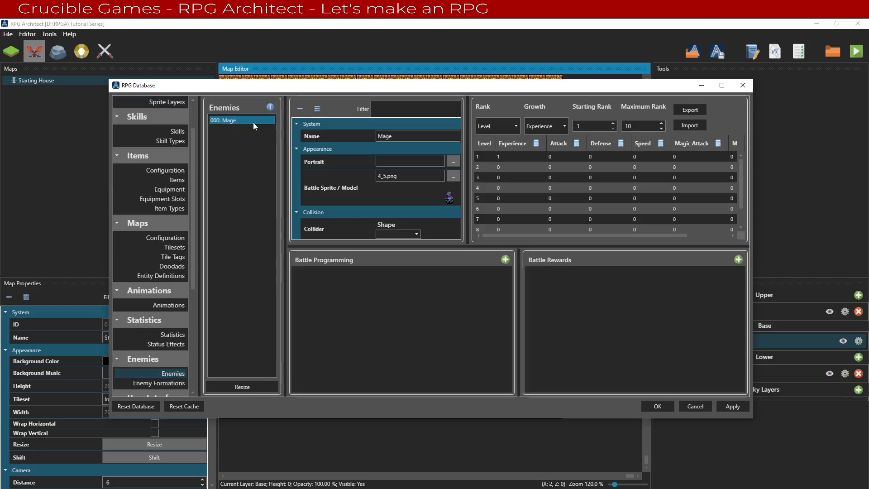
{"action": "left_click", "coordinate": [692, 129]}
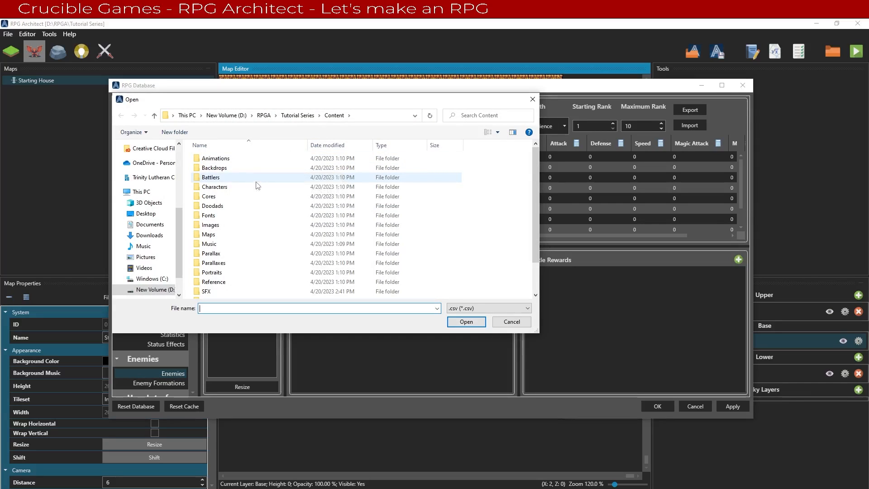
{"action": "scroll", "coordinate": [257, 185], "scroll_direction": "down", "scroll_amount": 2}
{"action": "double_click", "coordinate": [216, 291]}
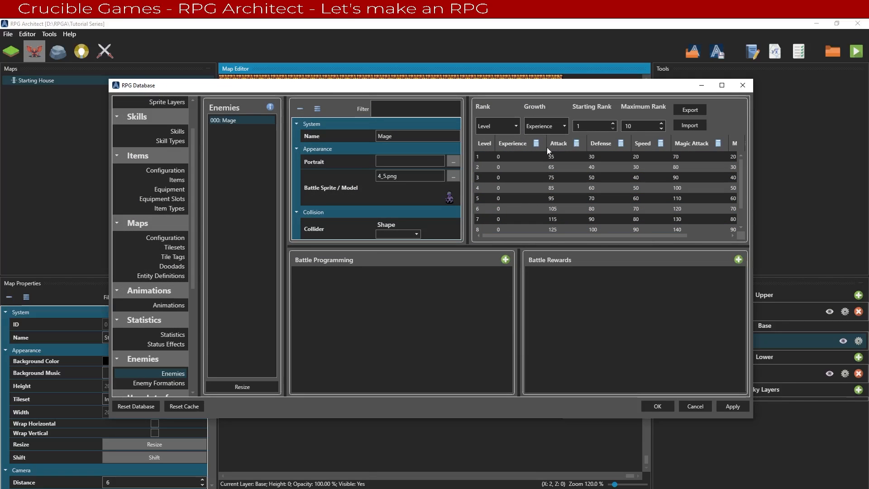
Step: Set the Mage's Attack formula to 45 + (lvl * 5) and its Defense formula to 20+ (lvl * 5)
{"action": "left_click", "coordinate": [575, 143]}
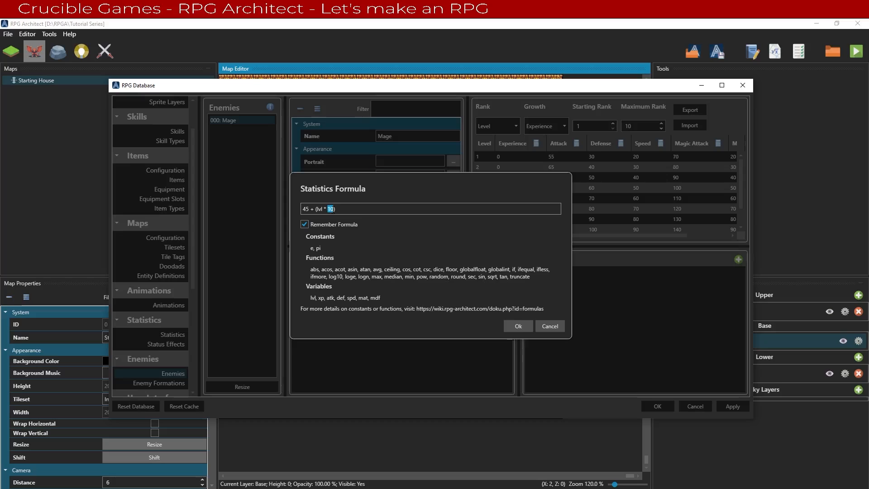
{"action": "type", "text": "5"}
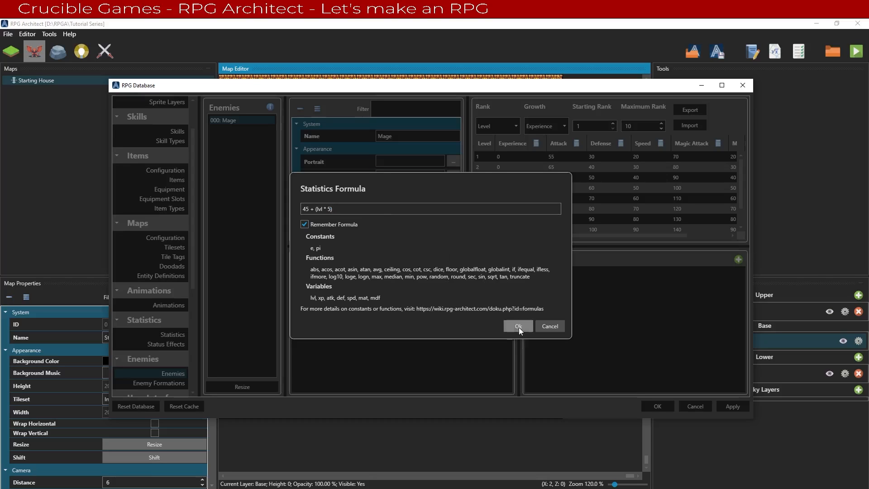
{"action": "left_click", "coordinate": [518, 327]}
{"action": "left_click", "coordinate": [620, 143]}
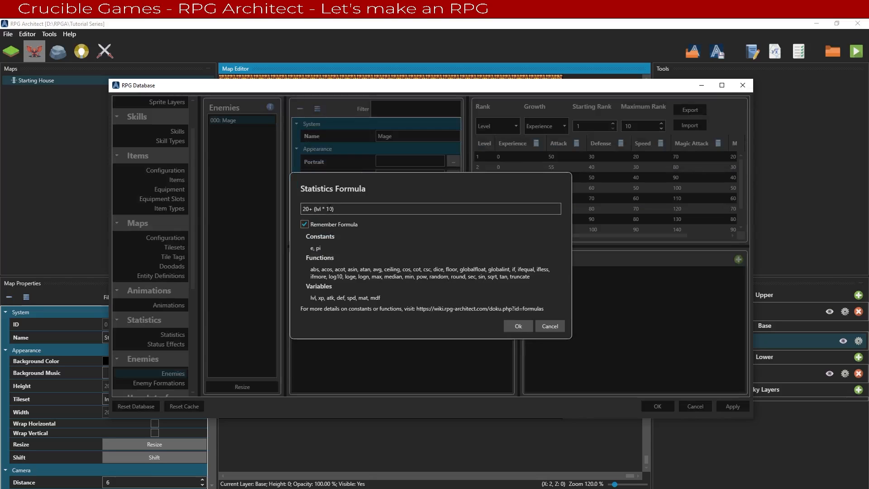
{"action": "left_click", "coordinate": [512, 328]}
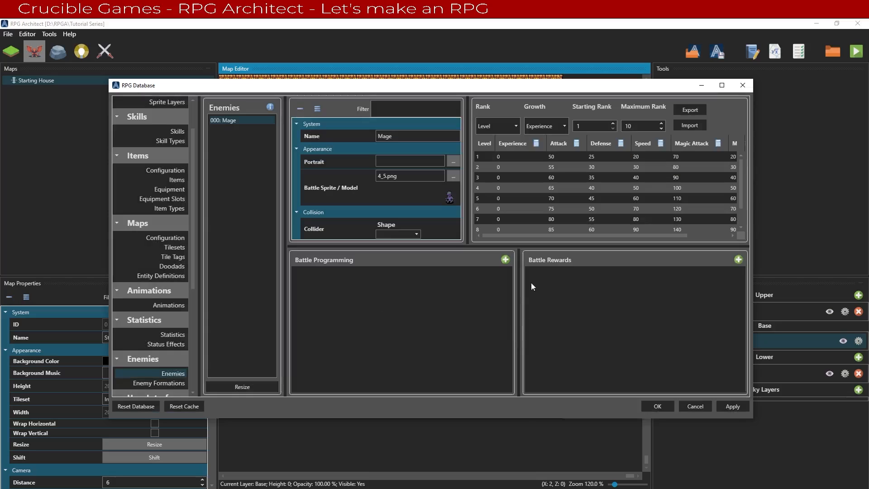
Step: Set the Mage's Speed formula to 10 + (lvl * 5) and its Magic Attack formula to 60 + (lvl * 5)
{"action": "left_click", "coordinate": [661, 144]}
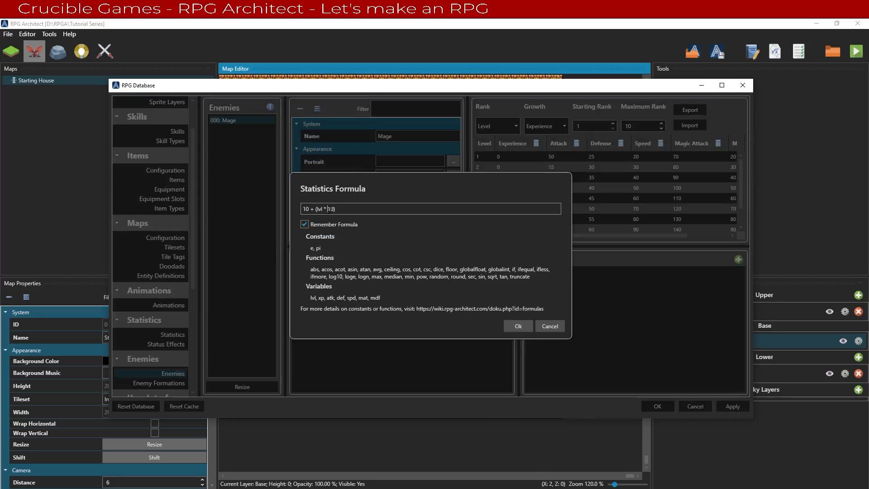
{"action": "left_click", "coordinate": [512, 325]}
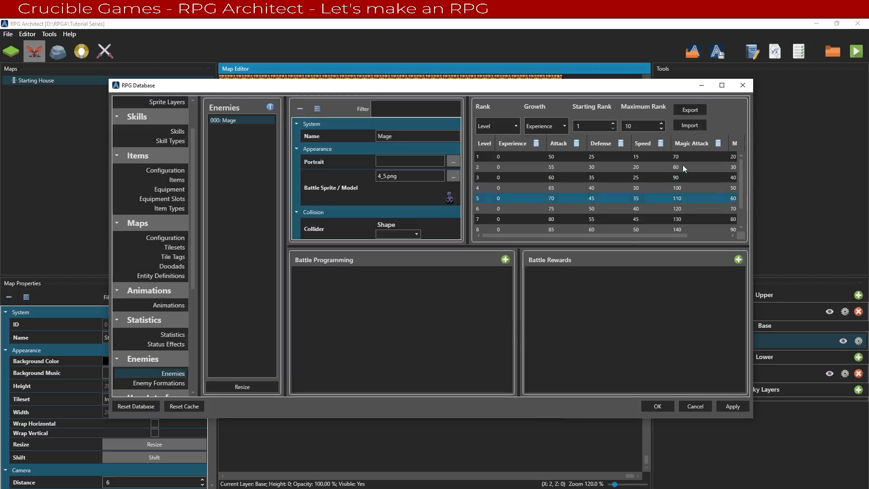
{"action": "left_click", "coordinate": [718, 143]}
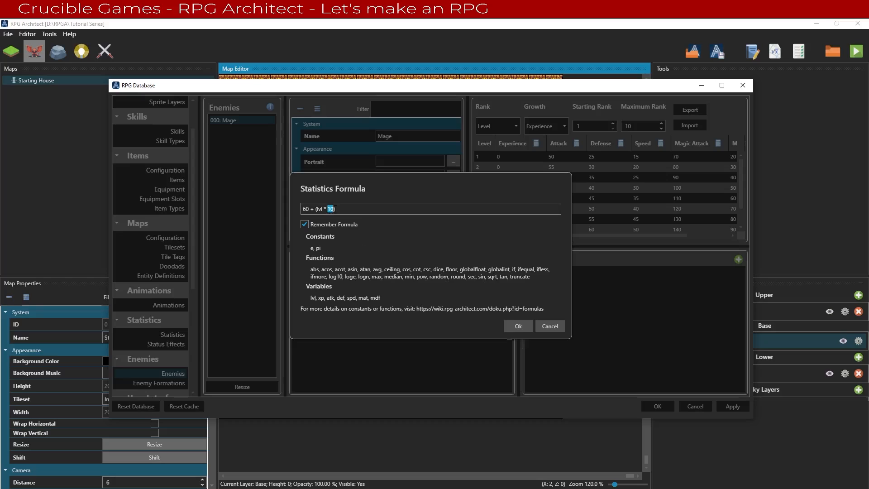
{"action": "type", "text": "5"}
{"action": "left_click", "coordinate": [518, 326]}
Step: Set the Mage's Magic Defense formula to 10 + (lvl * 5) and apply the database changes
{"action": "left_click_drag", "start_coordinate": [554, 234], "coordinate": [647, 234]}
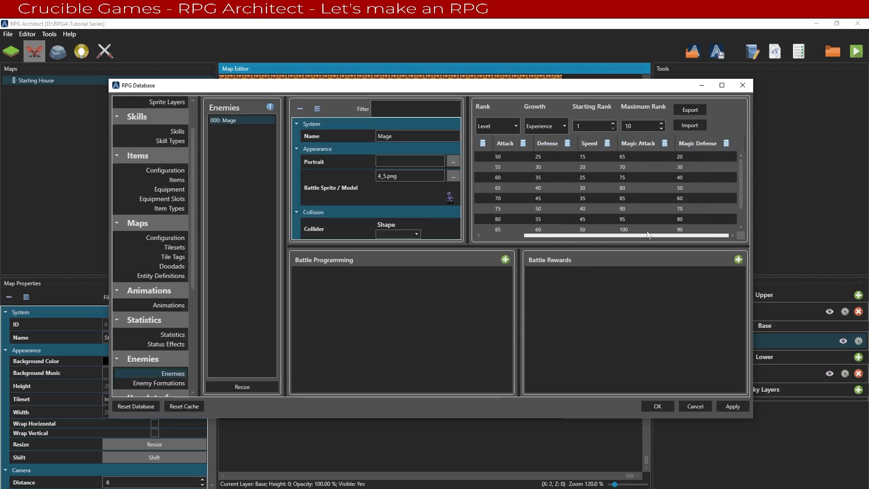
{"action": "left_click", "coordinate": [727, 143]}
{"action": "double_click", "coordinate": [329, 209]}
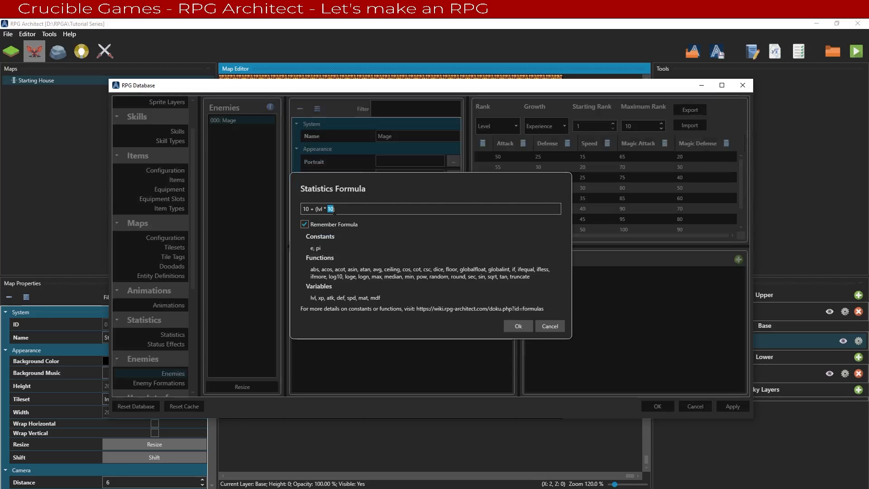
{"action": "type", "text": "5"}
{"action": "left_click", "coordinate": [506, 324]}
{"action": "left_click", "coordinate": [736, 406]}
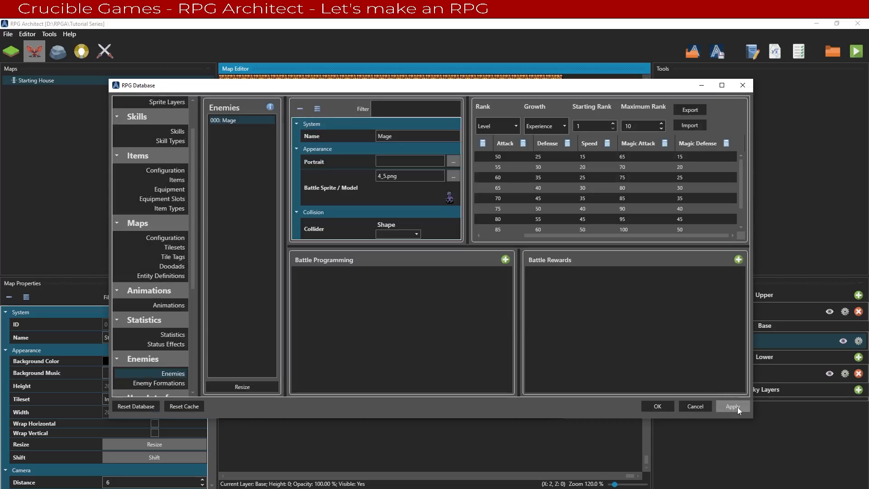
Step: Give the Mage a Sphere collider with a diameter of 0.5
{"action": "left_click_drag", "start_coordinate": [590, 235], "coordinate": [547, 236]}
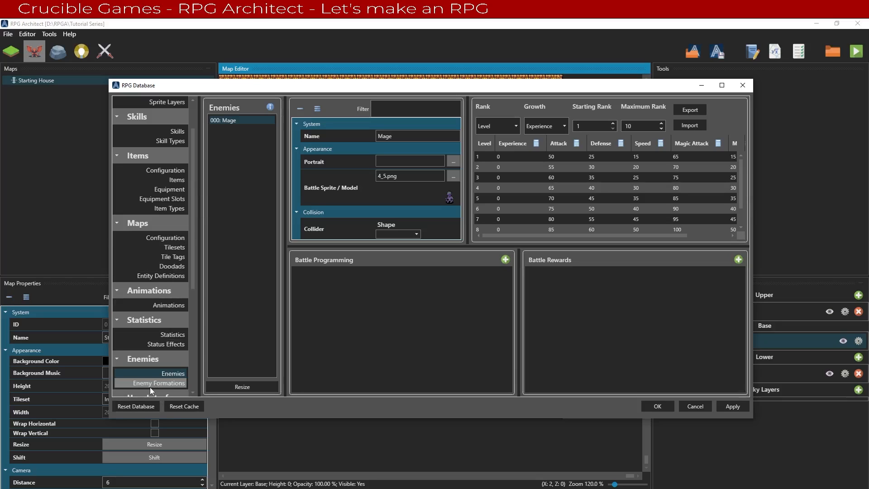
{"action": "left_click", "coordinate": [398, 234]}
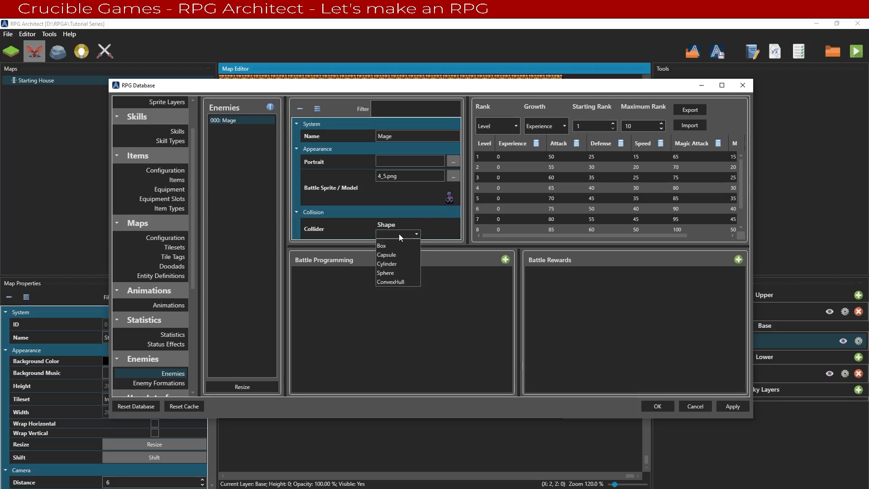
{"action": "left_click", "coordinate": [393, 272]}
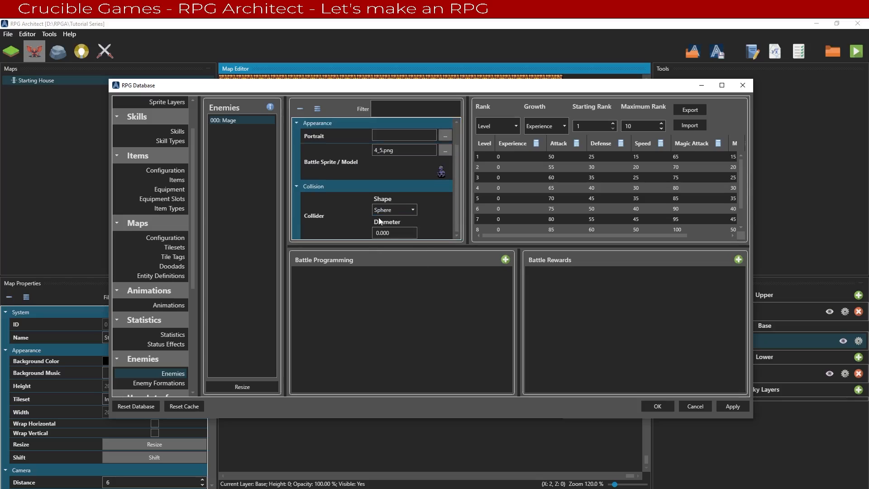
{"action": "type", "text": "0.5"}
{"action": "left_click", "coordinate": [392, 210]}
{"action": "left_click", "coordinate": [332, 217]}
{"action": "scroll", "coordinate": [332, 217], "scroll_direction": "up", "scroll_amount": 2}
{"action": "scroll", "coordinate": [332, 219], "scroll_direction": "down", "scroll_amount": 1}
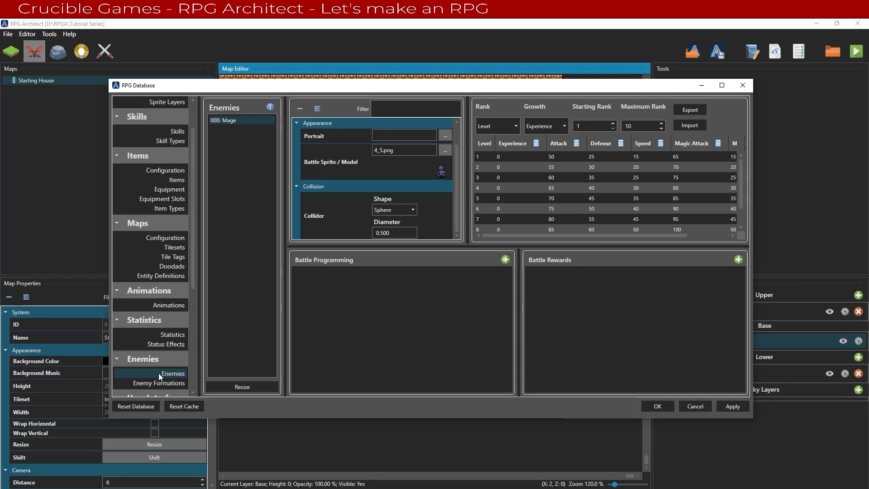
Step: Create one enemy formation and name it 2 Magi
{"action": "left_click", "coordinate": [151, 383]}
{"action": "left_click", "coordinate": [239, 386]}
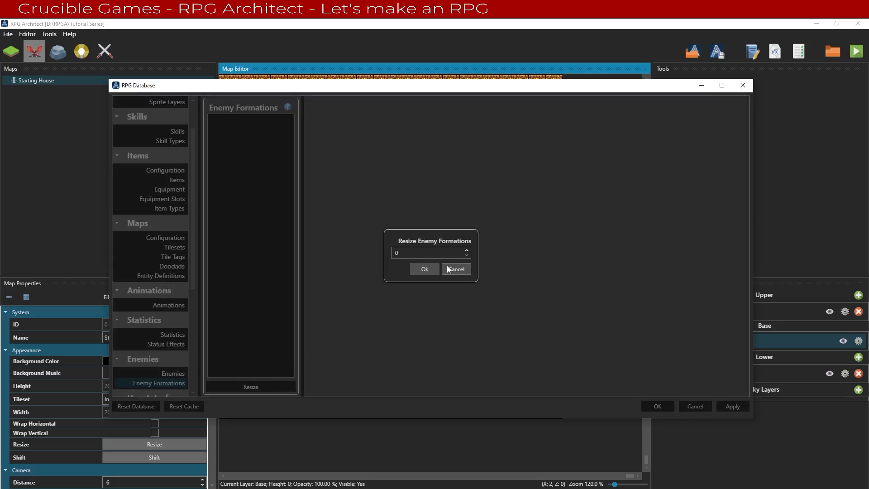
{"action": "left_click", "coordinate": [466, 250]}
{"action": "left_click", "coordinate": [425, 269]}
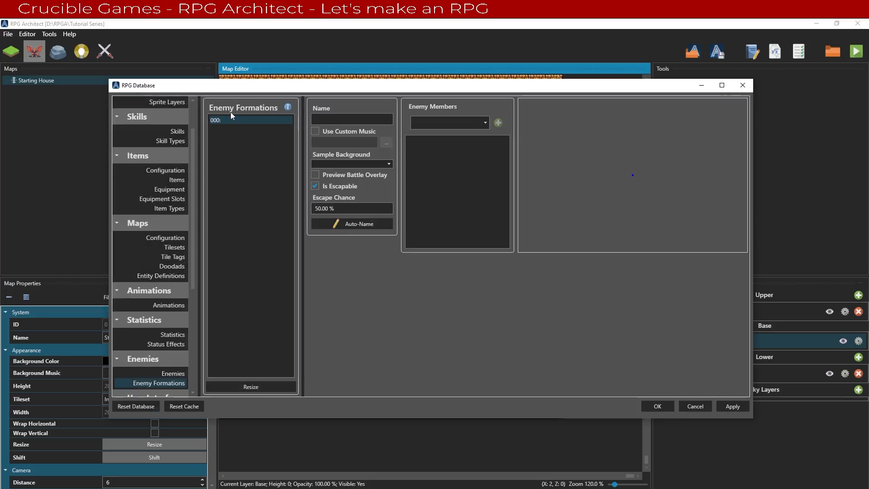
{"action": "left_click", "coordinate": [340, 118]}
{"action": "type", "text": "2 Magi"}
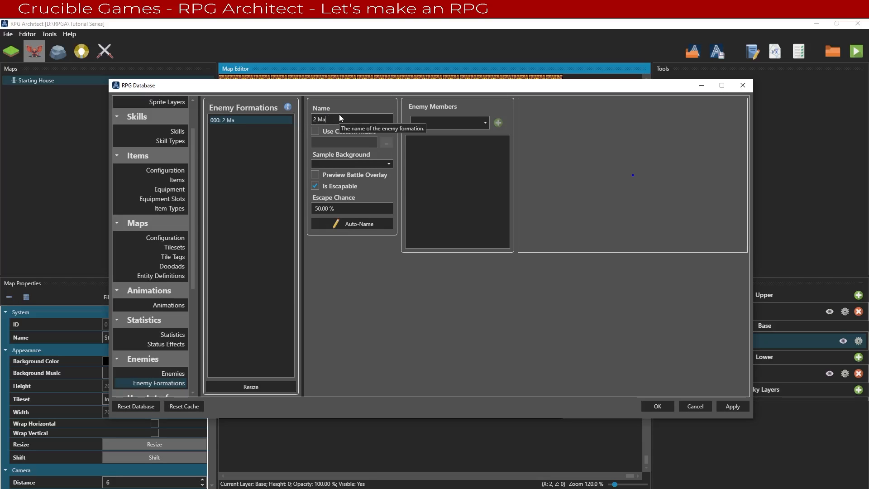
Step: Add two Mage enemies as members of the 2 Magi formation
{"action": "left_click", "coordinate": [462, 123]}
{"action": "left_click", "coordinate": [461, 135]}
{"action": "left_click", "coordinate": [498, 123]}
{"action": "left_click", "coordinate": [497, 123]}
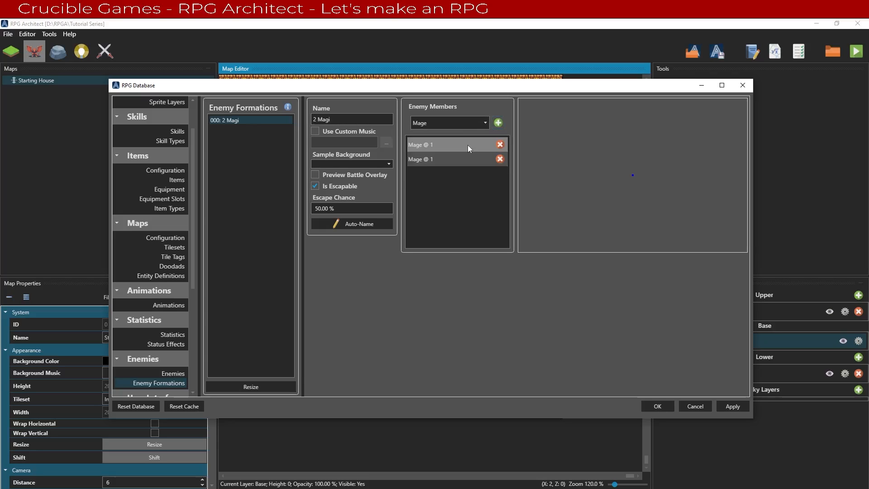
Step: Set the X position of the first Mage in the formation to 2
{"action": "left_click", "coordinate": [459, 160]}
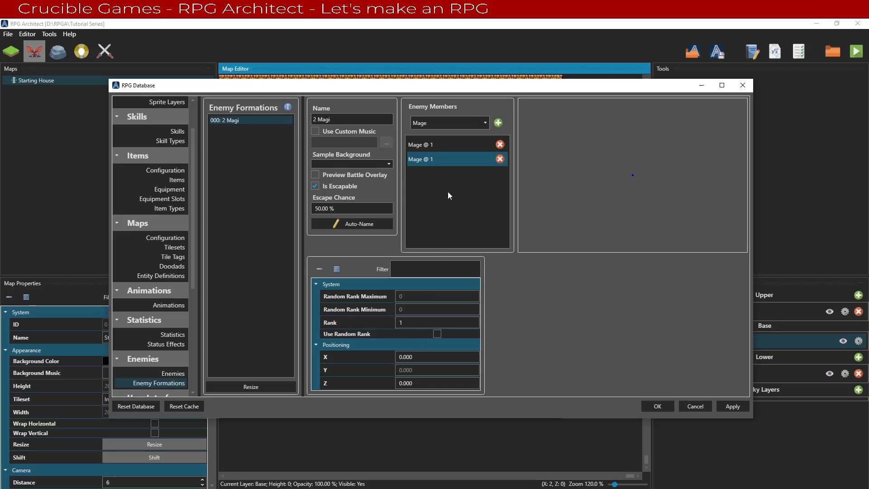
{"action": "left_click", "coordinate": [441, 148]}
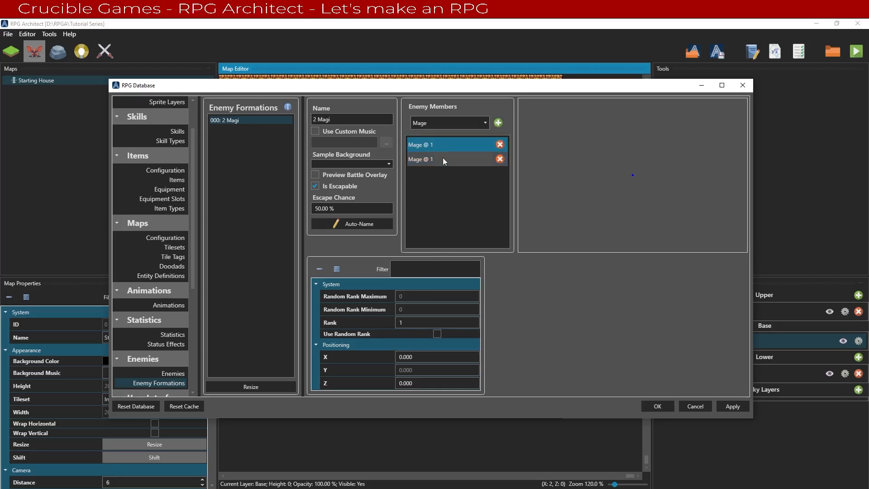
{"action": "left_click", "coordinate": [422, 356]}
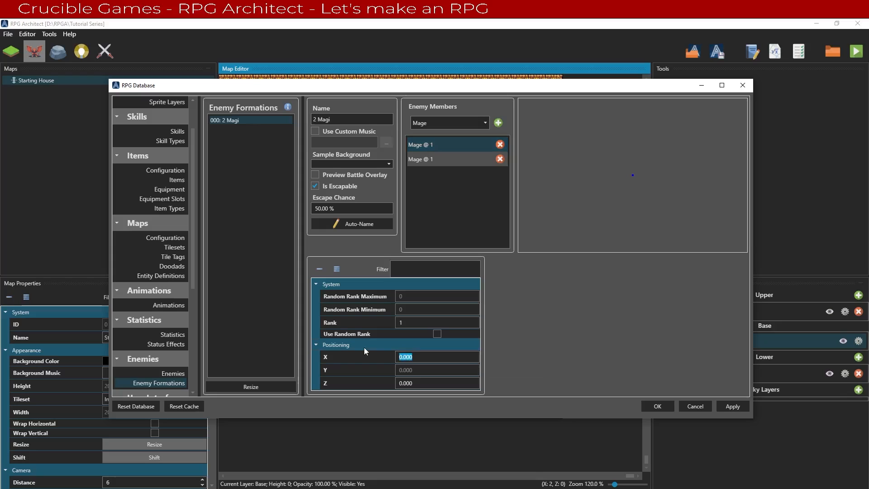
{"action": "type", "text": "2"}
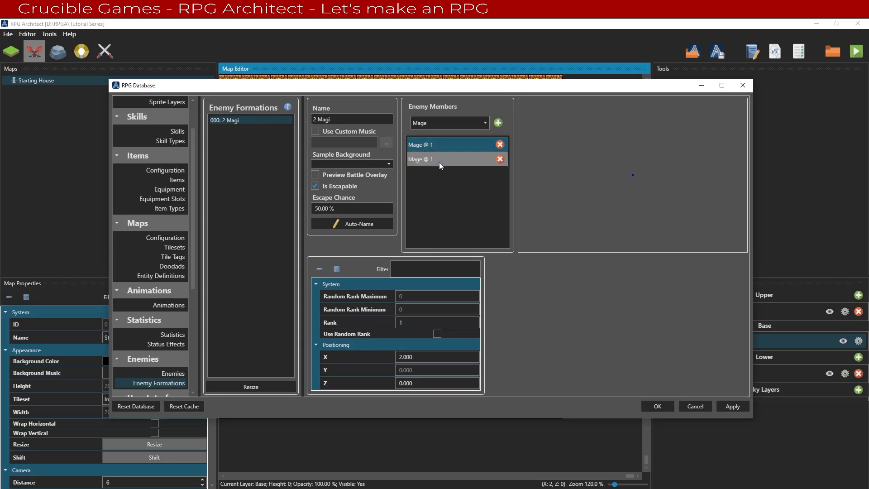
{"action": "left_click", "coordinate": [439, 160]}
{"action": "left_click", "coordinate": [447, 144]}
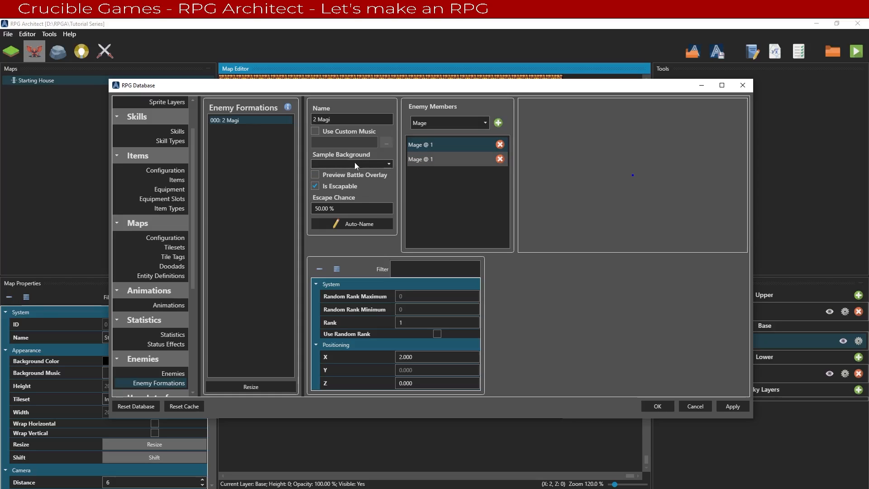
Step: Create one battle background and name it Test
{"action": "scroll", "coordinate": [162, 297], "scroll_direction": "down", "scroll_amount": 4}
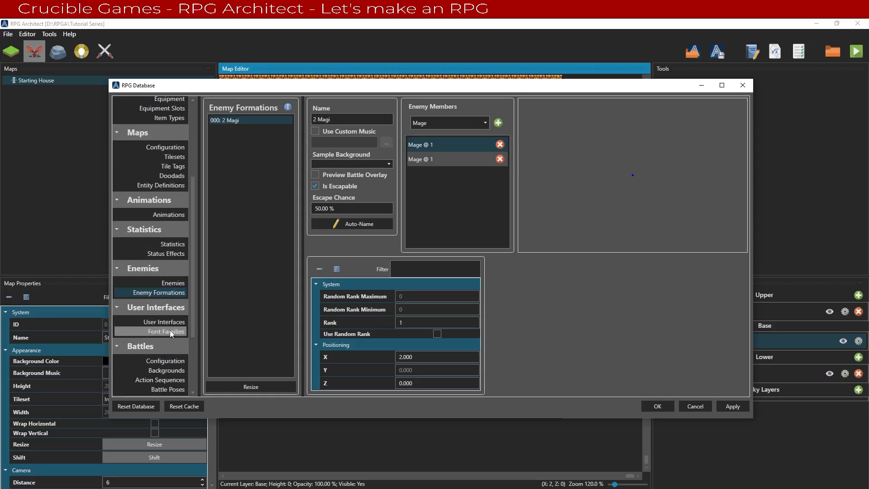
{"action": "left_click", "coordinate": [172, 370]}
{"action": "left_click", "coordinate": [248, 387]}
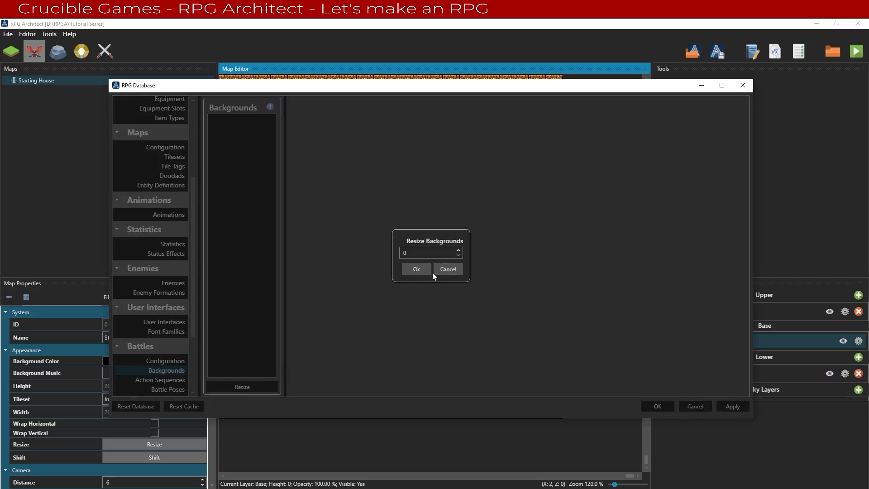
{"action": "left_click", "coordinate": [458, 249]}
{"action": "left_click", "coordinate": [416, 268]}
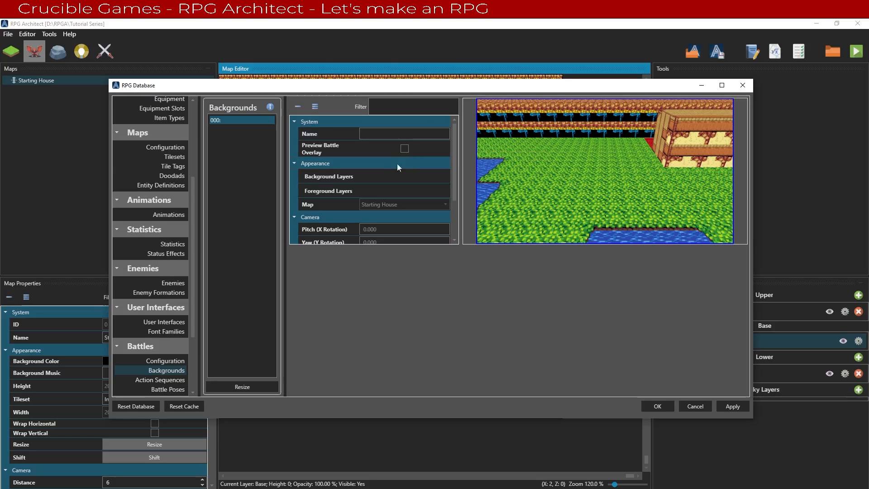
{"action": "scroll", "coordinate": [397, 164], "scroll_direction": "down", "scroll_amount": 3}
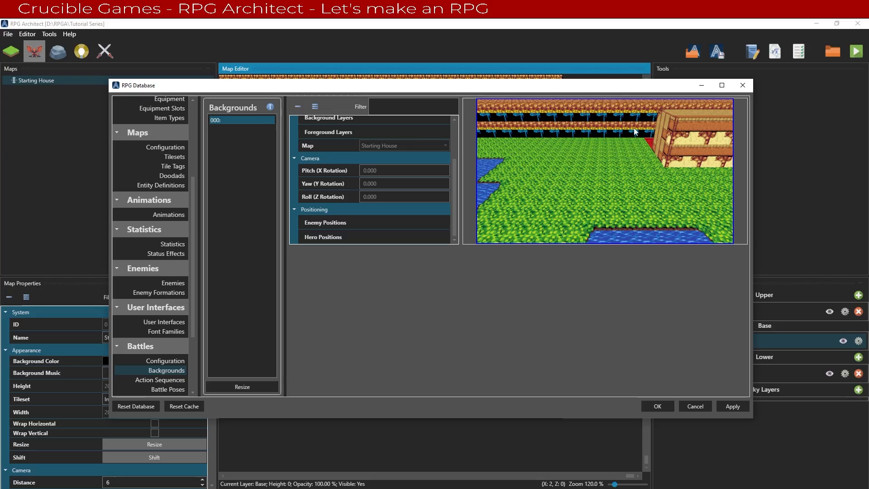
{"action": "scroll", "coordinate": [424, 139], "scroll_direction": "up", "scroll_amount": 3}
{"action": "left_click", "coordinate": [397, 133]}
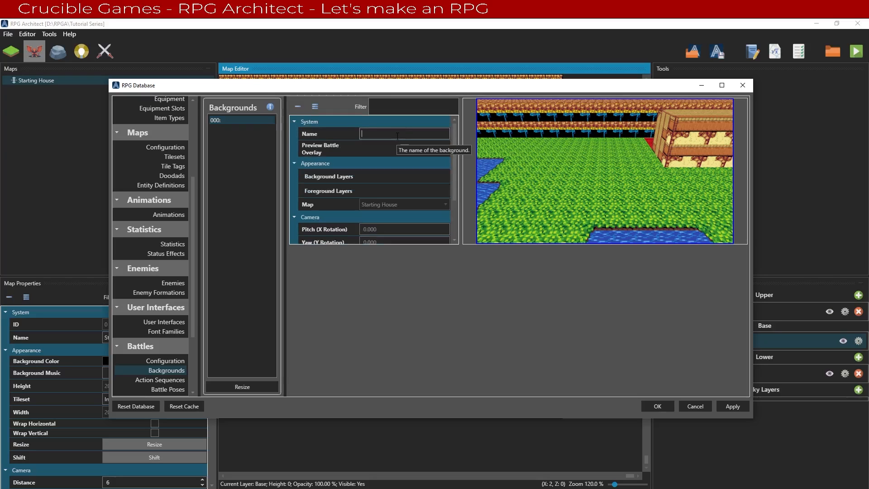
{"action": "type", "text": "Test"}
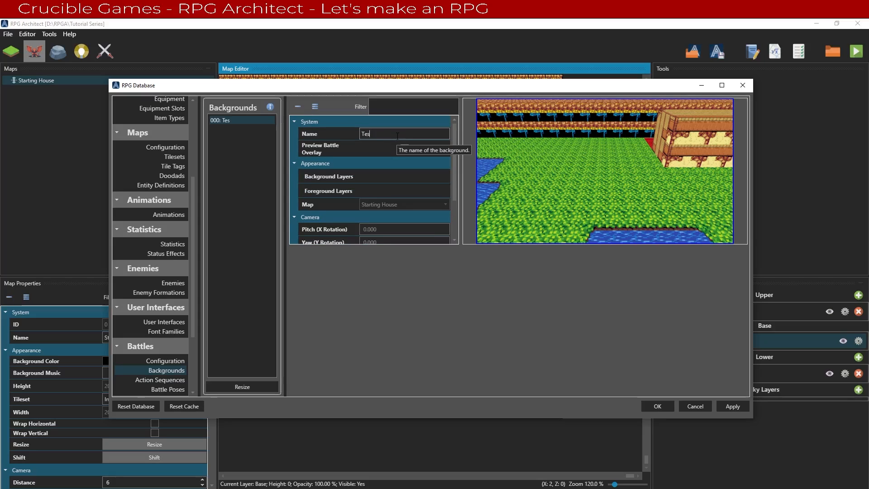
Step: Try to add a background layer to Test with an image from the Monster and Robot - LoBit backdrops, and close the database
{"action": "left_click", "coordinate": [374, 176]}
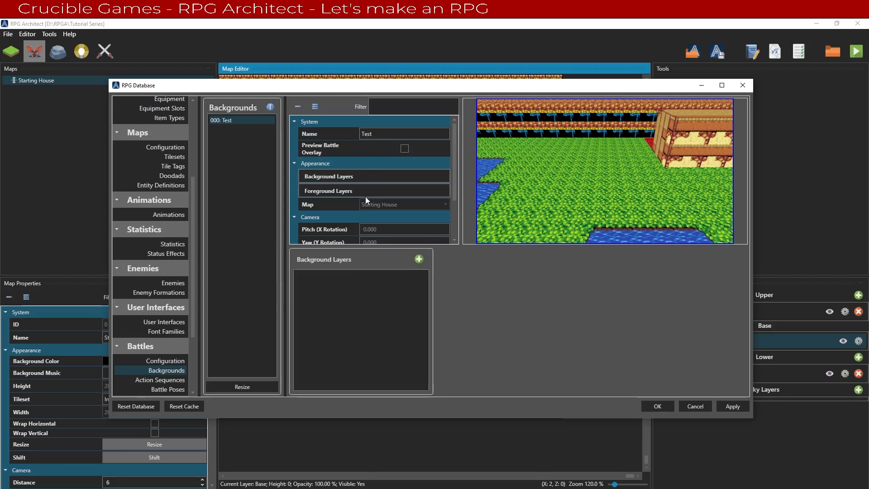
{"action": "left_click", "coordinate": [419, 258]}
{"action": "left_click", "coordinate": [375, 279]}
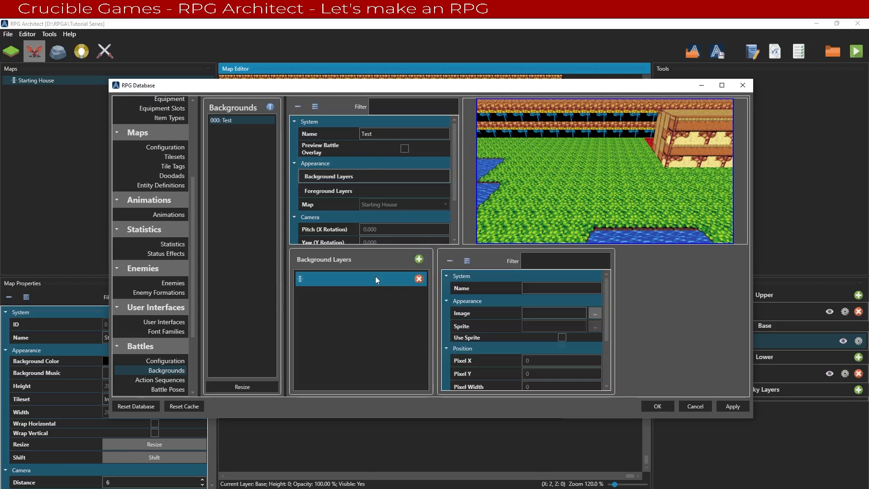
{"action": "left_click", "coordinate": [594, 312]}
{"action": "double_click", "coordinate": [157, 156]}
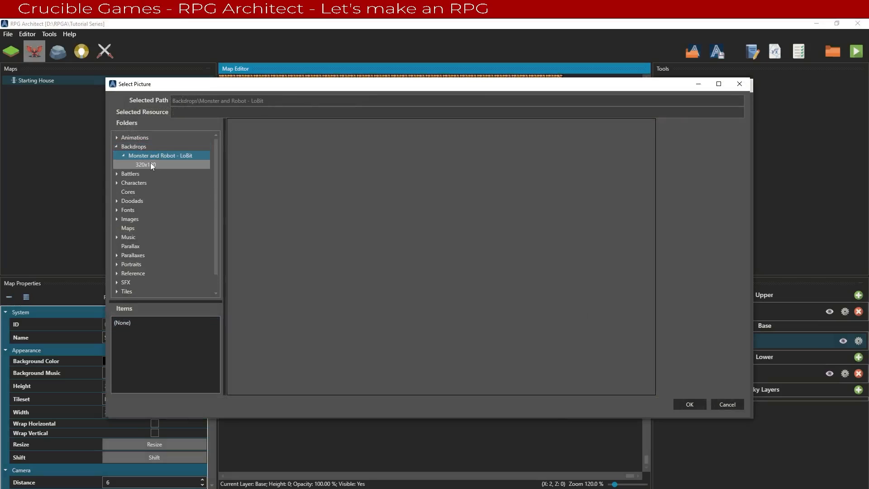
{"action": "left_click", "coordinate": [150, 164]}
{"action": "left_click", "coordinate": [168, 330]}
{"action": "left_click", "coordinate": [681, 403]}
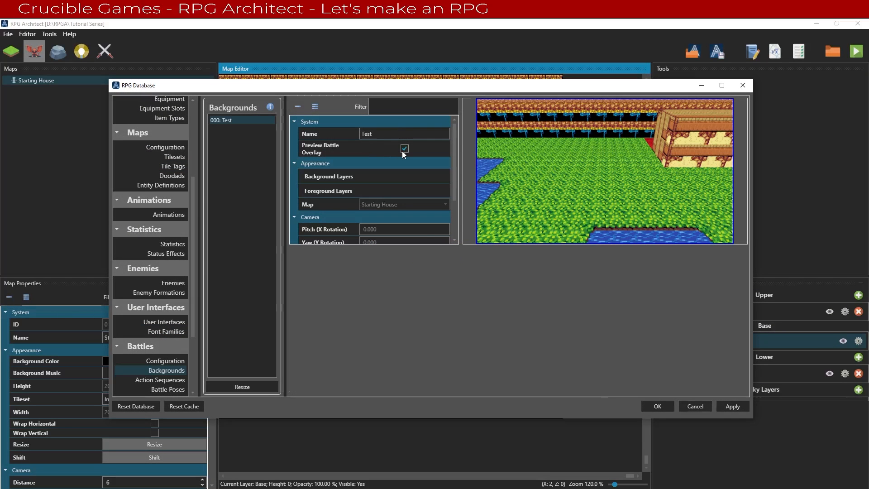
{"action": "left_click", "coordinate": [375, 177]}
{"action": "key", "text": "Escape"}
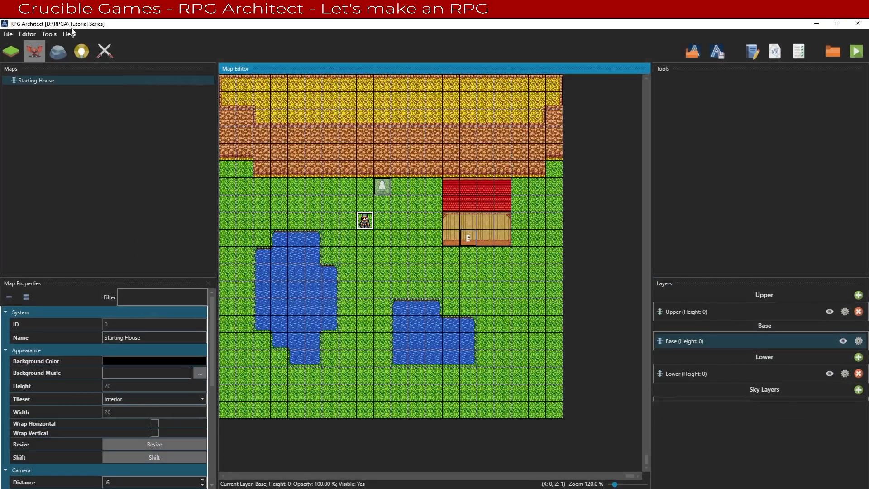
Step: Reopen the database and set the battle configuration so that battles occur on the user interface
{"action": "left_click", "coordinate": [27, 34]}
{"action": "left_click", "coordinate": [104, 44]}
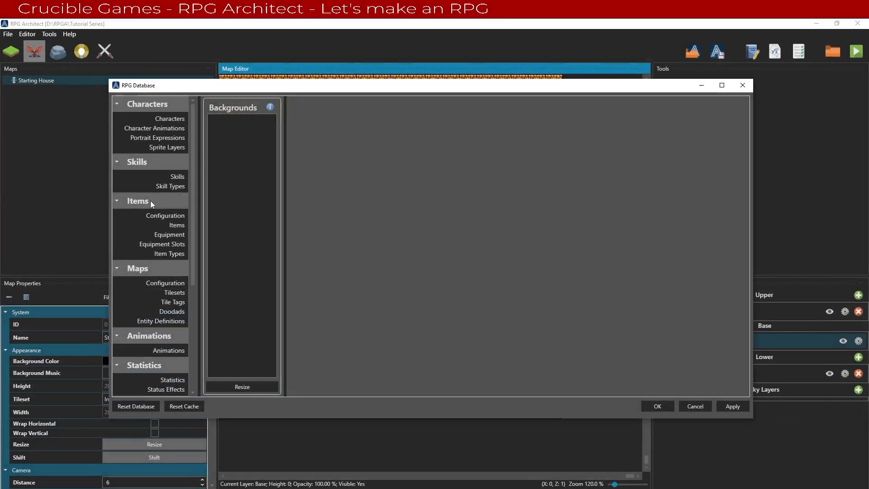
{"action": "scroll", "coordinate": [148, 216], "scroll_direction": "down", "scroll_amount": 5}
{"action": "scroll", "coordinate": [152, 286], "scroll_direction": "down", "scroll_amount": 1}
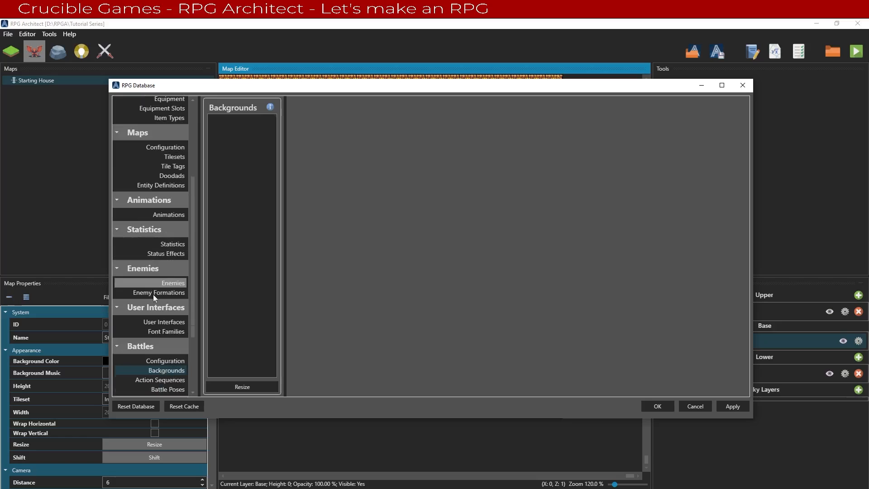
{"action": "left_click", "coordinate": [175, 360]}
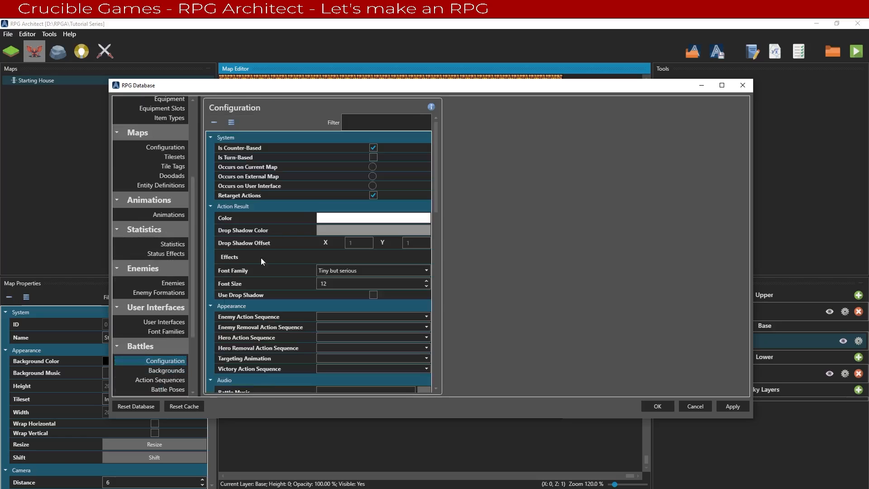
{"action": "left_click", "coordinate": [372, 185]}
Step: Create one battle background in the database's battle backgrounds list
{"action": "scroll", "coordinate": [164, 333], "scroll_direction": "down", "scroll_amount": 2}
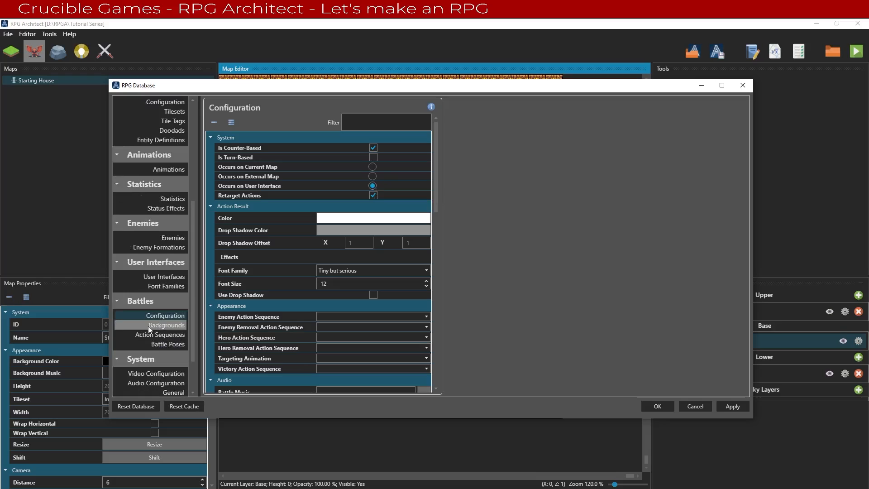
{"action": "left_click", "coordinate": [149, 325]}
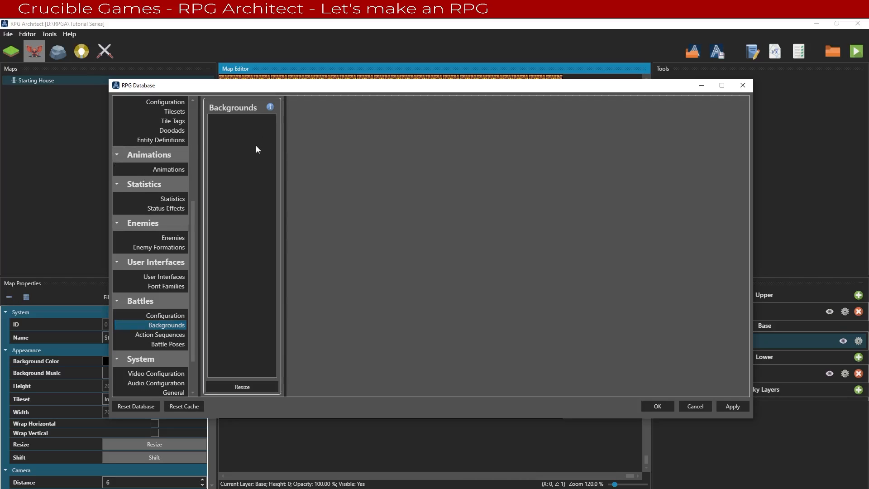
{"action": "left_click", "coordinate": [179, 318]}
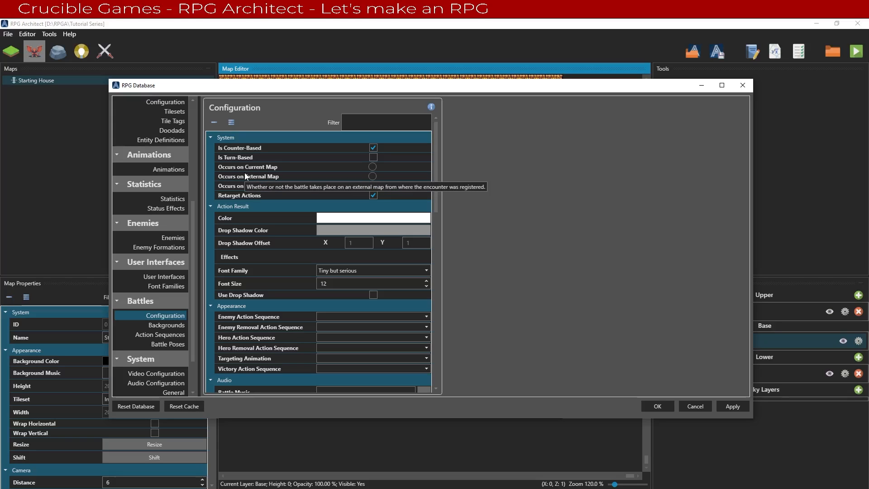
{"action": "left_click", "coordinate": [167, 324]}
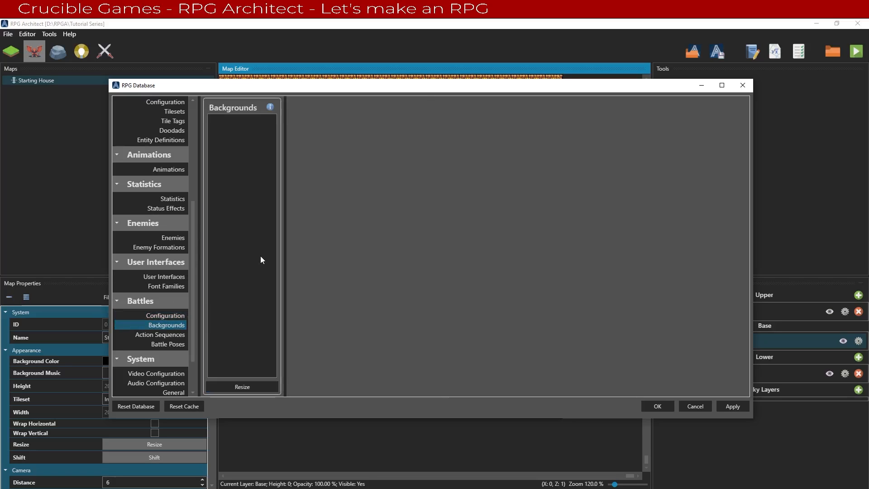
{"action": "left_click", "coordinate": [243, 386]}
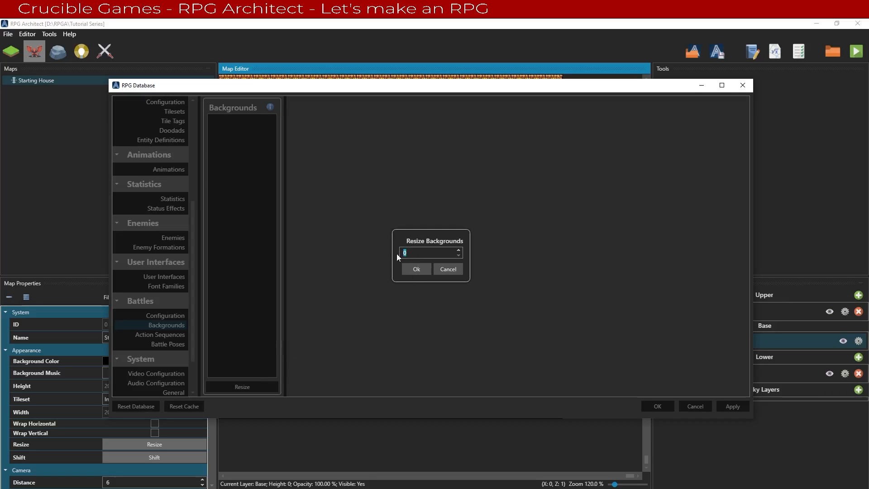
{"action": "type", "text": "1"}
{"action": "left_click", "coordinate": [414, 268]}
Step: Add a background layer to the new battle background using BB-ForestVillage.png from the 320x180 Monster and Robot - LoBit backdrops
{"action": "left_click", "coordinate": [376, 182]}
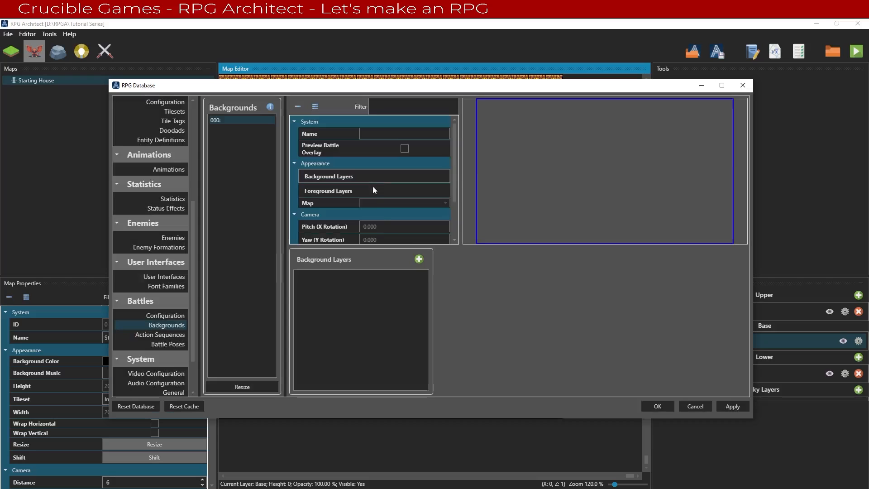
{"action": "left_click", "coordinate": [419, 259]}
{"action": "left_click", "coordinate": [399, 278]}
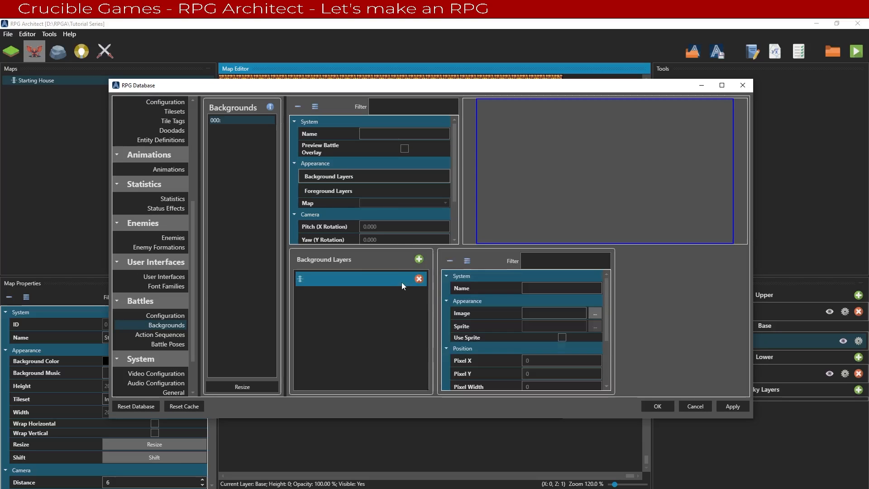
{"action": "left_click", "coordinate": [592, 308]}
{"action": "double_click", "coordinate": [160, 155]}
{"action": "left_click", "coordinate": [144, 164]}
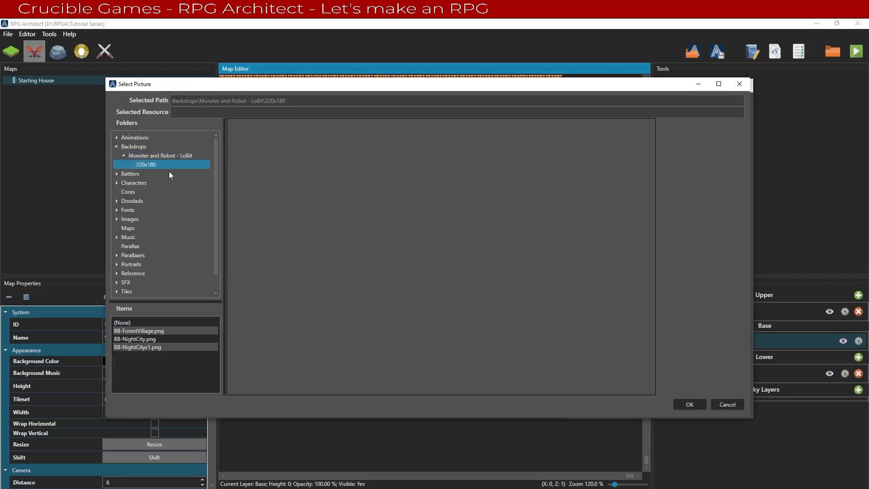
{"action": "left_click", "coordinate": [182, 338]}
{"action": "left_click", "coordinate": [165, 330]}
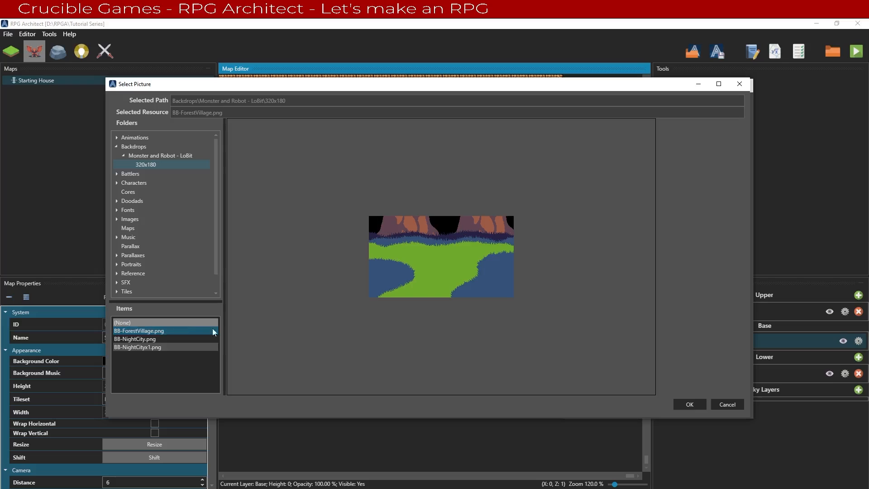
{"action": "left_click", "coordinate": [685, 405]}
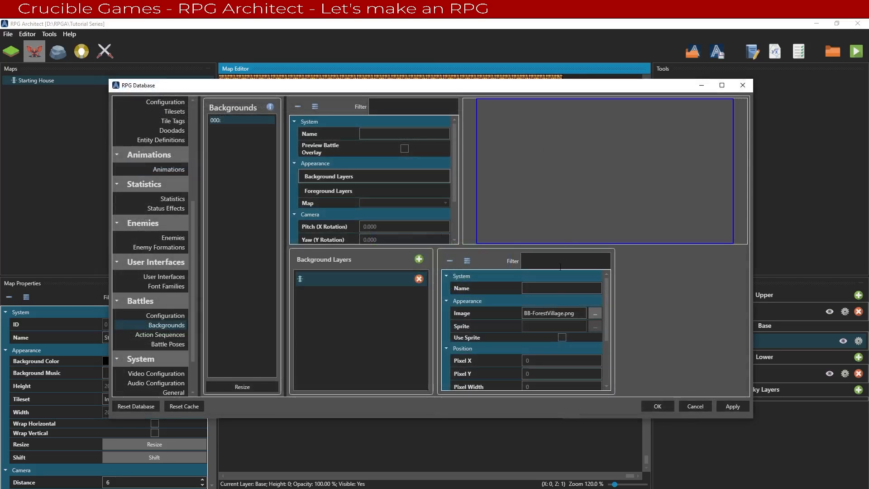
Step: Set the background layer's relative width and relative height to 100%
{"action": "left_click", "coordinate": [544, 360]}
{"action": "type", "text": "100"}
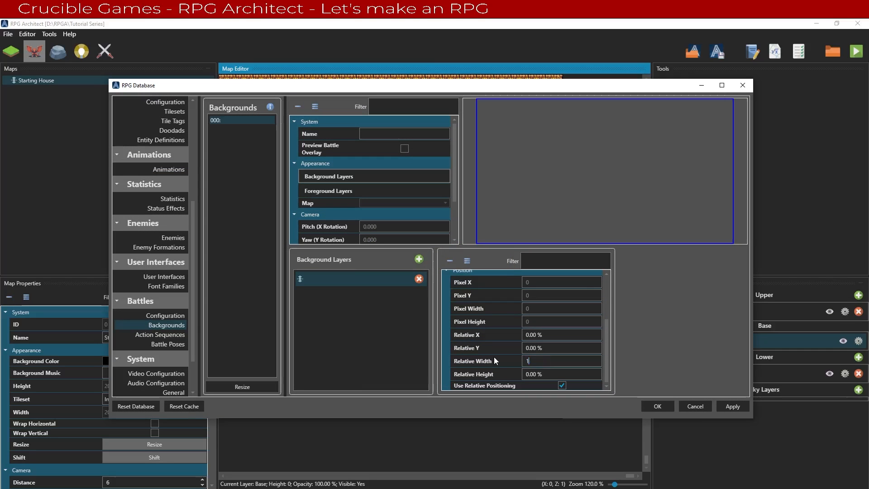
{"action": "left_click", "coordinate": [552, 372]}
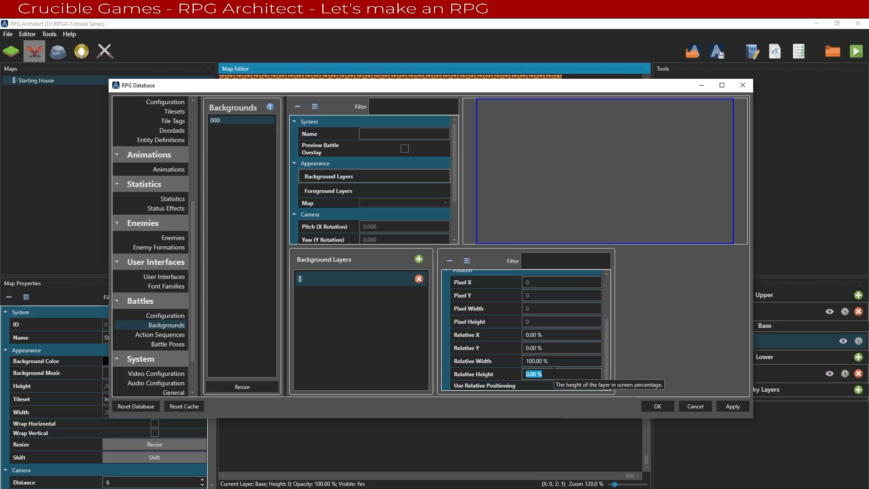
{"action": "type", "text": "100"}
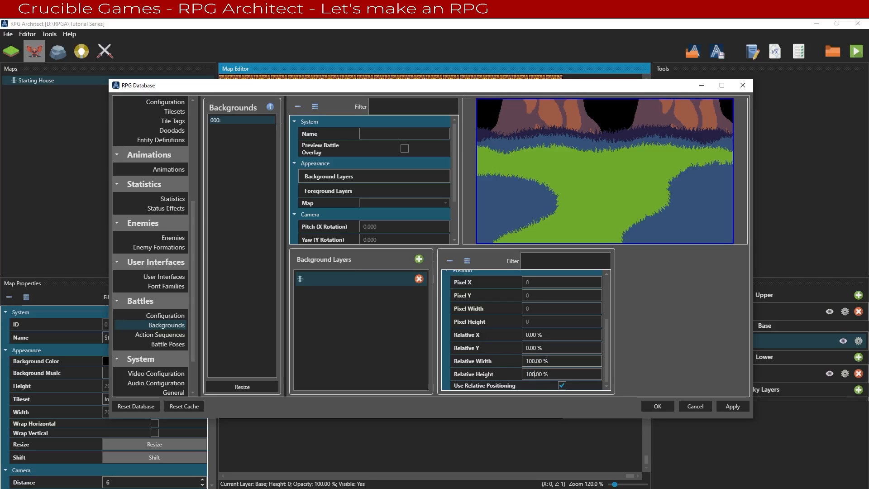
Step: Add an enemy position to the battle background and set its X coordinate to 300
{"action": "scroll", "coordinate": [343, 208], "scroll_direction": "down", "scroll_amount": 2}
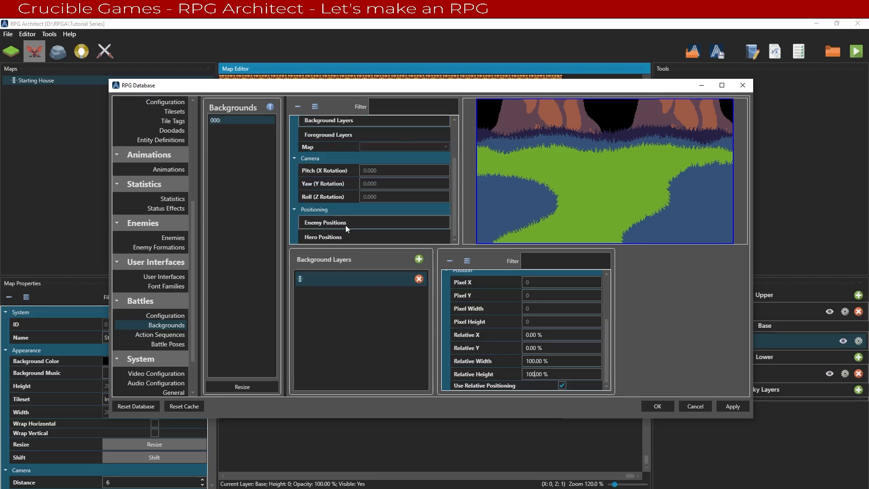
{"action": "left_click", "coordinate": [346, 226]}
{"action": "left_click", "coordinate": [419, 257]}
{"action": "left_click", "coordinate": [360, 275]}
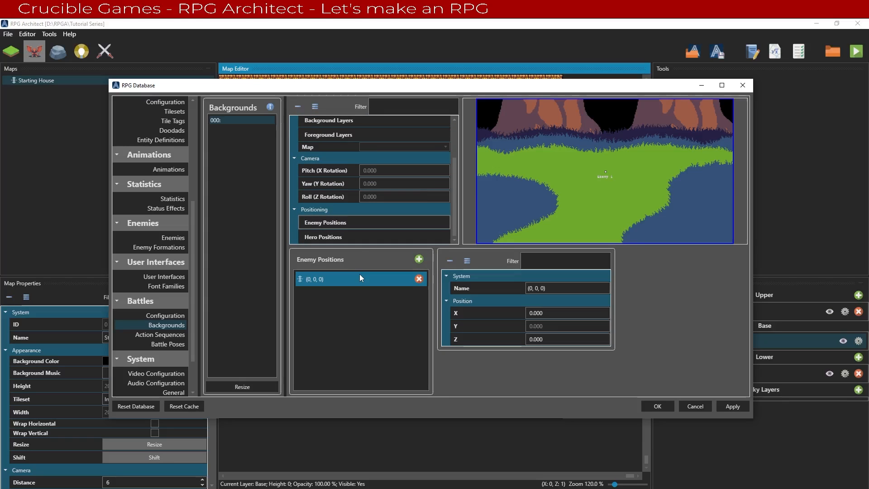
{"action": "scroll", "coordinate": [543, 313], "scroll_direction": "up", "scroll_amount": 4}
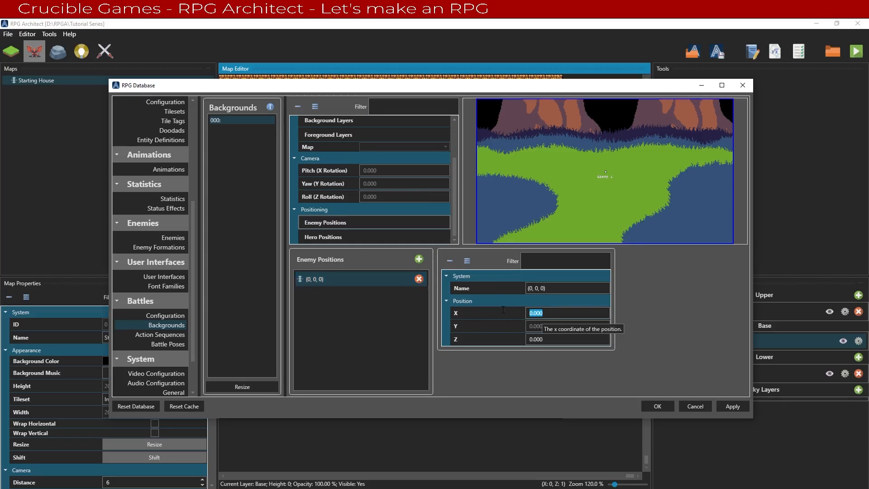
{"action": "scroll", "coordinate": [544, 313], "scroll_direction": "up", "scroll_amount": 9}
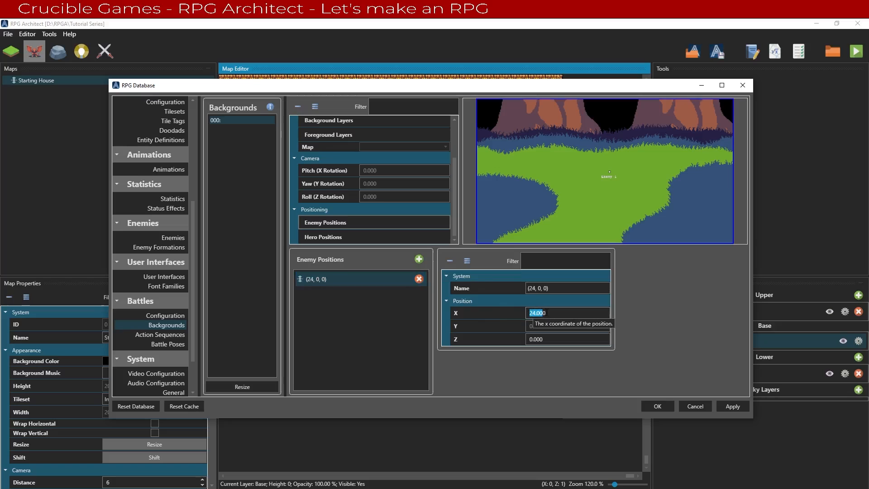
{"action": "scroll", "coordinate": [546, 313], "scroll_direction": "up", "scroll_amount": 20}
{"action": "type", "text": "3000"}
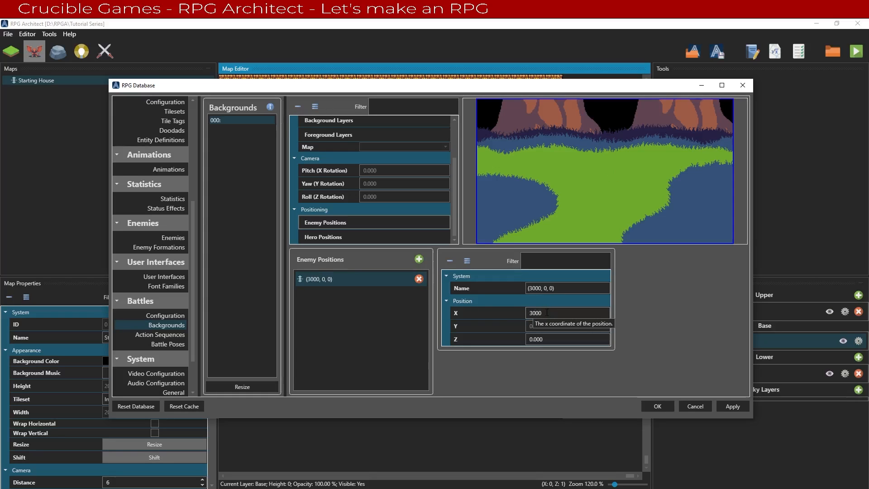
{"action": "key", "text": "BackSpace"}
Step: Add a second enemy position with X set to 300 and Z set to 100
{"action": "left_click", "coordinate": [418, 259]}
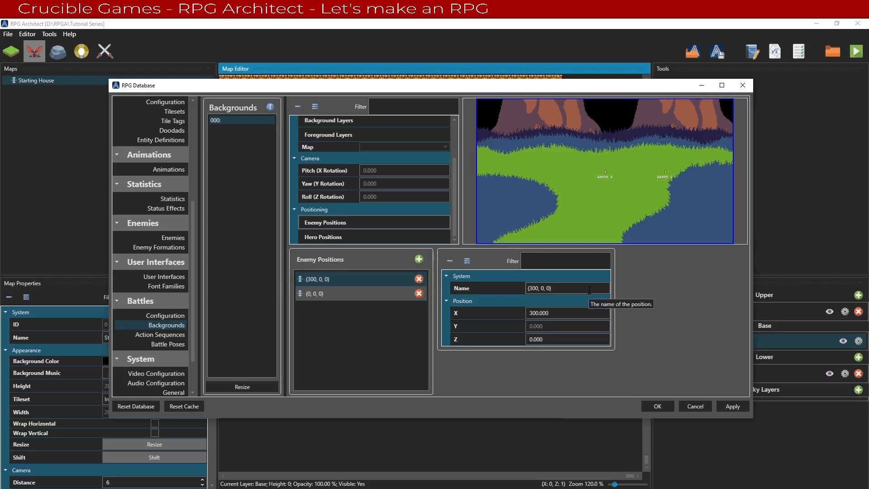
{"action": "left_click", "coordinate": [343, 293]}
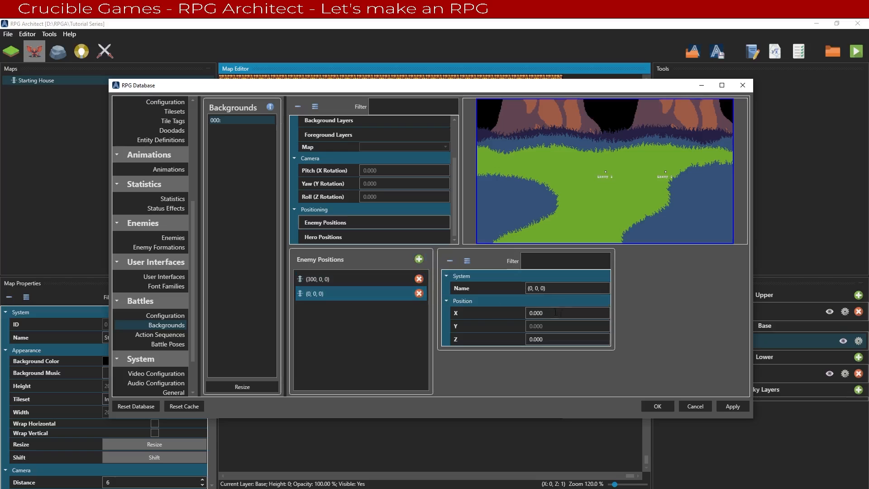
{"action": "left_click", "coordinate": [451, 312]}
{"action": "type", "text": "300"}
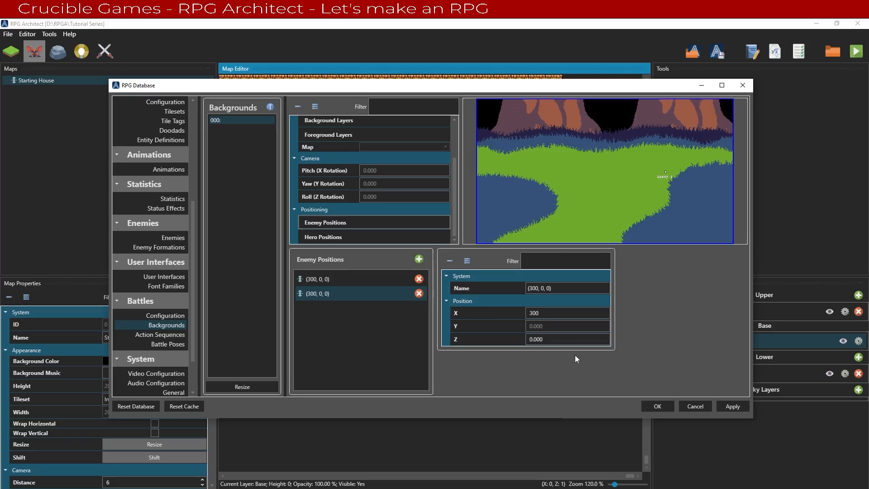
{"action": "left_click", "coordinate": [551, 341]}
{"action": "type", "text": "100"}
Step: Add a hero position to the battle background with X set to -200, and apply the database changes
{"action": "left_click", "coordinate": [341, 238]}
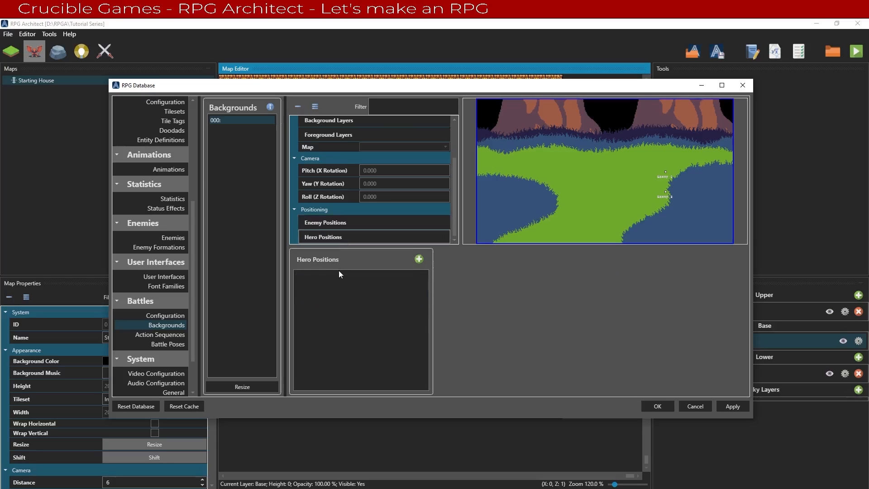
{"action": "left_click", "coordinate": [419, 258]}
{"action": "left_click", "coordinate": [351, 279]}
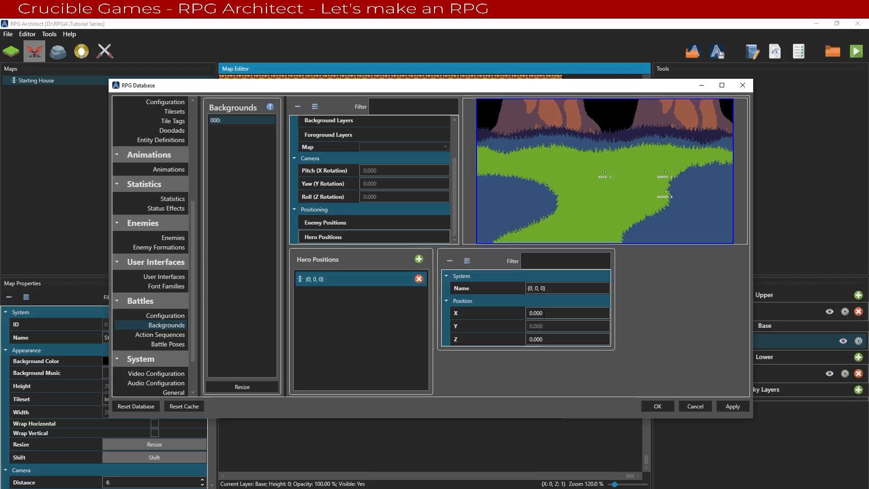
{"action": "left_click", "coordinate": [487, 311]}
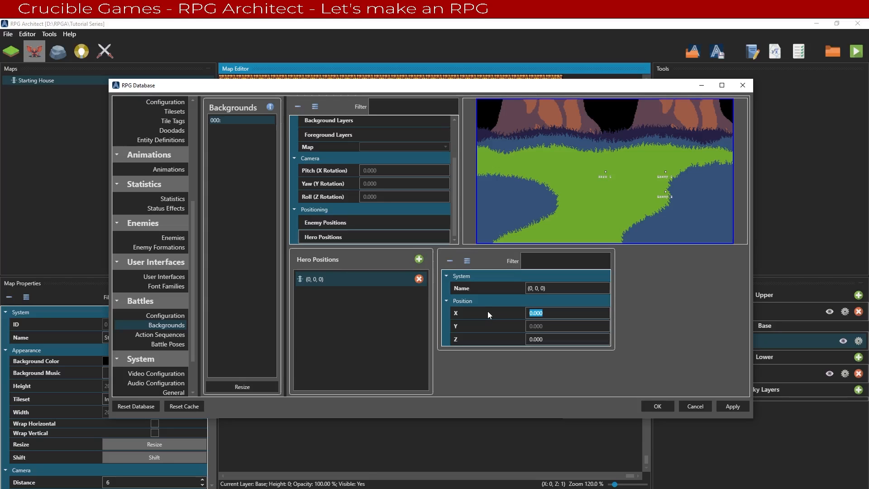
{"action": "type", "text": "-100"}
{"action": "key", "text": "BackSpace"}
{"action": "key", "text": "BackSpace"}
{"action": "key", "text": "BackSpace"}
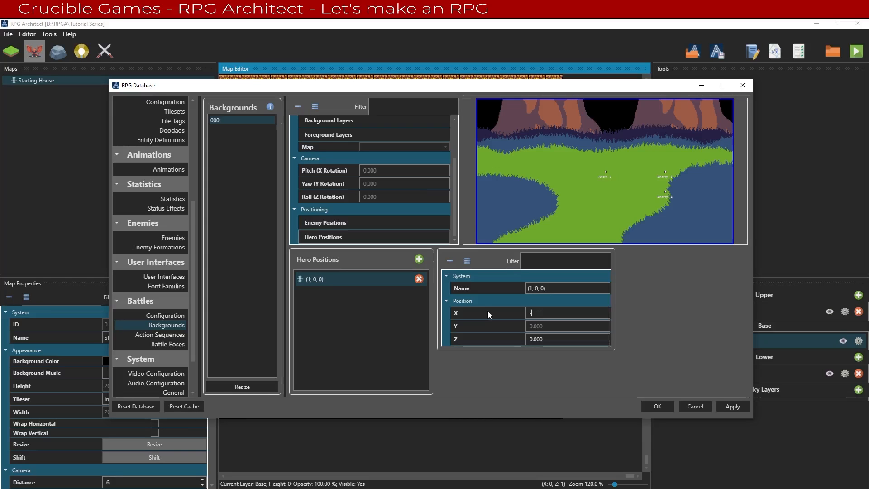
{"action": "type", "text": "200"}
{"action": "left_click", "coordinate": [727, 403]}
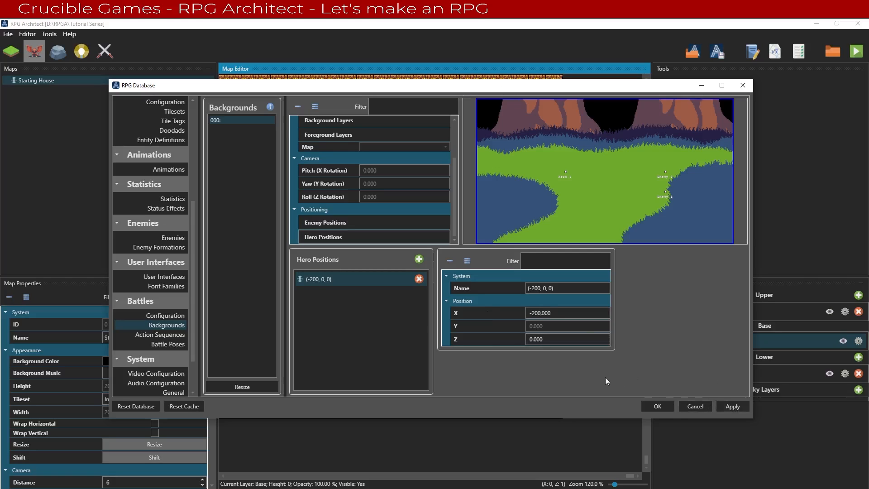
Step: Create one enemy formation and add two Mages as its enemy members
{"action": "left_click", "coordinate": [160, 246]}
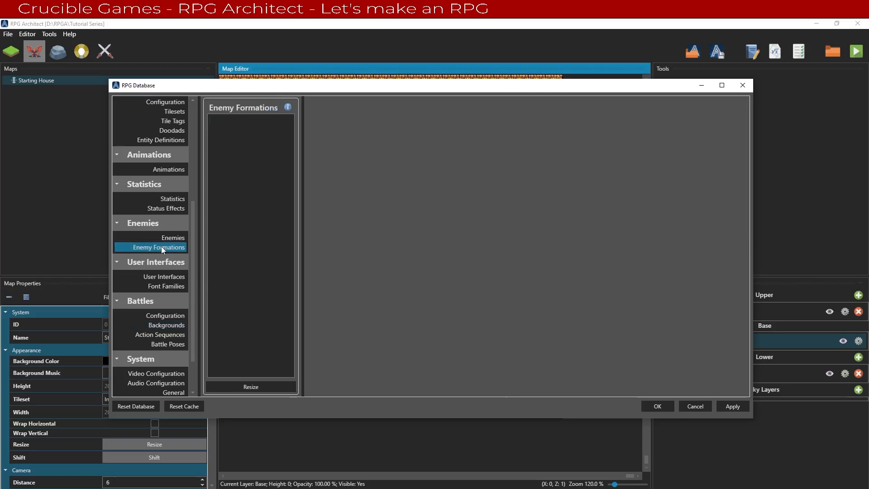
{"action": "left_click", "coordinate": [265, 387]}
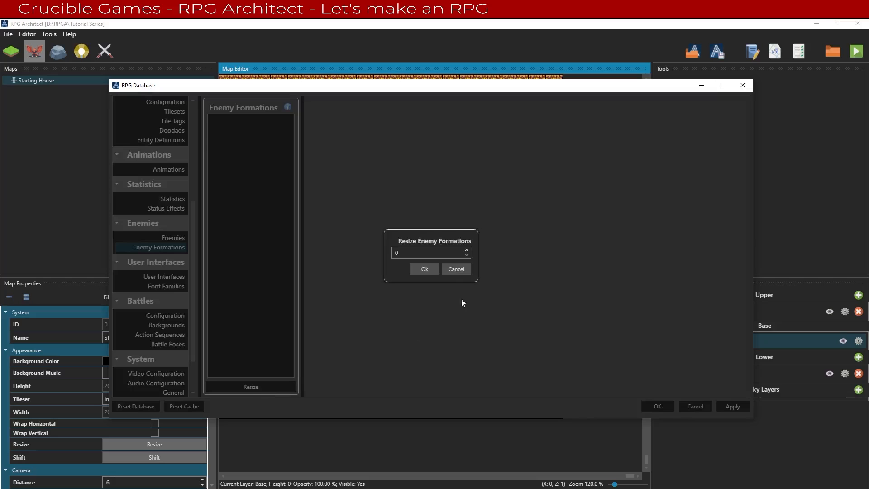
{"action": "left_click", "coordinate": [422, 269]}
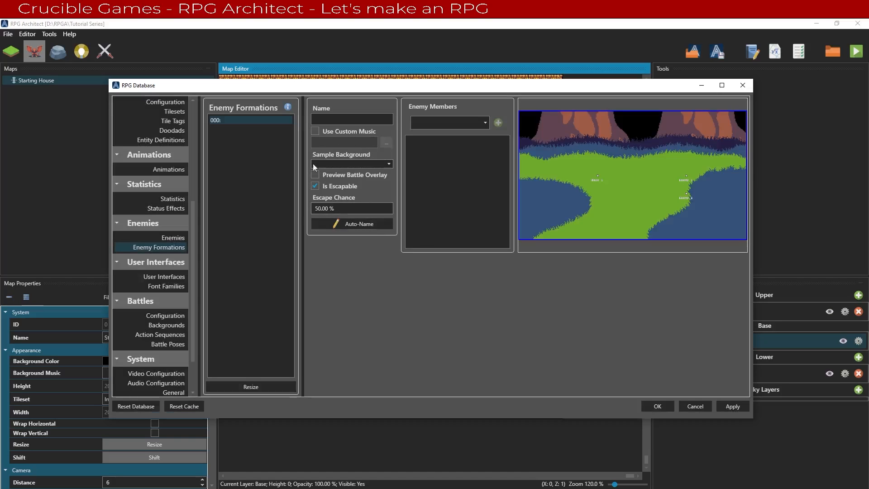
{"action": "left_click", "coordinate": [453, 123]}
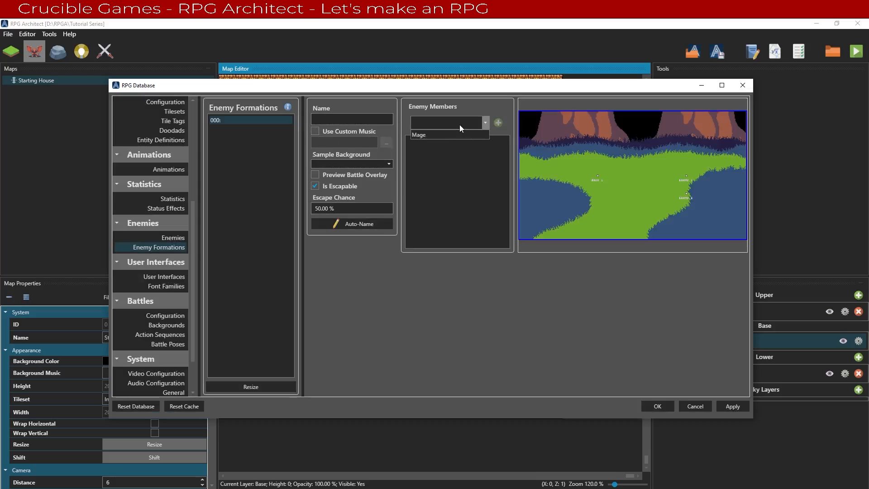
{"action": "left_click", "coordinate": [449, 135]}
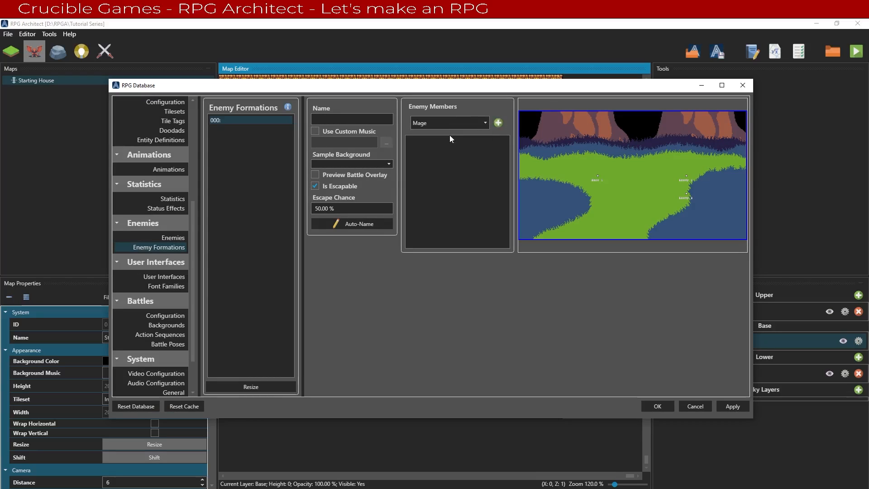
{"action": "left_click", "coordinate": [498, 123]}
{"action": "left_click", "coordinate": [475, 141]}
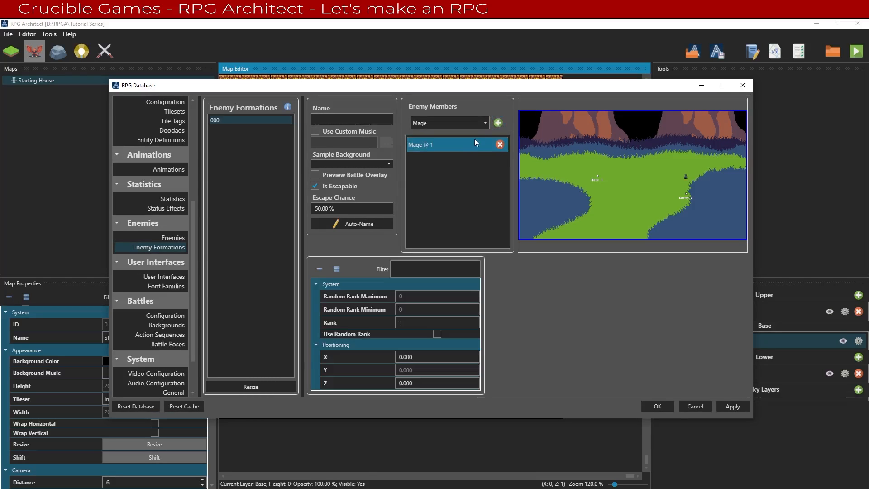
{"action": "left_click", "coordinate": [498, 123]}
{"action": "left_click", "coordinate": [443, 161]}
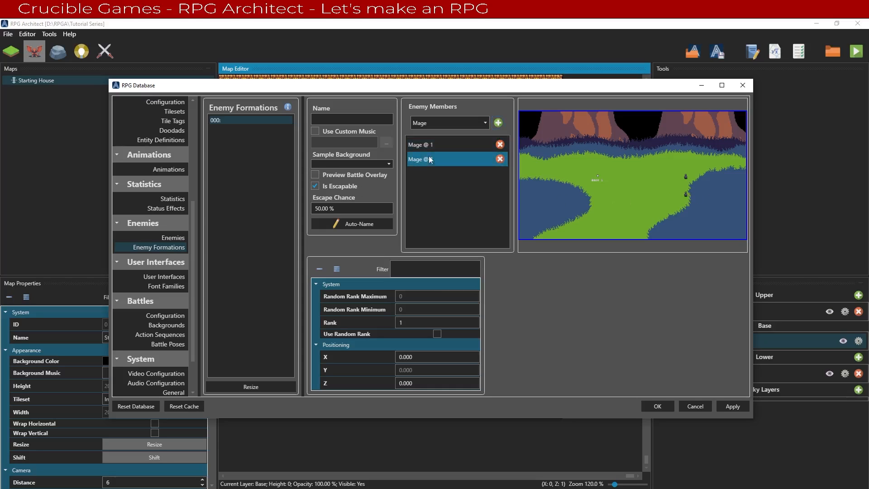
Step: Check the Mage's enemy settings, including its battle sprite and statistics, and return to the enemy formations
{"action": "left_click", "coordinate": [172, 239]}
{"action": "left_click", "coordinate": [254, 120]}
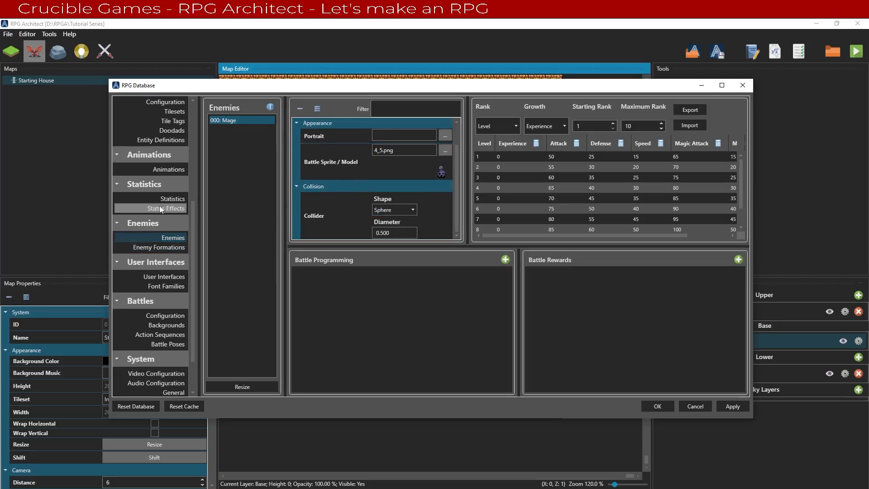
{"action": "left_click", "coordinate": [159, 245]}
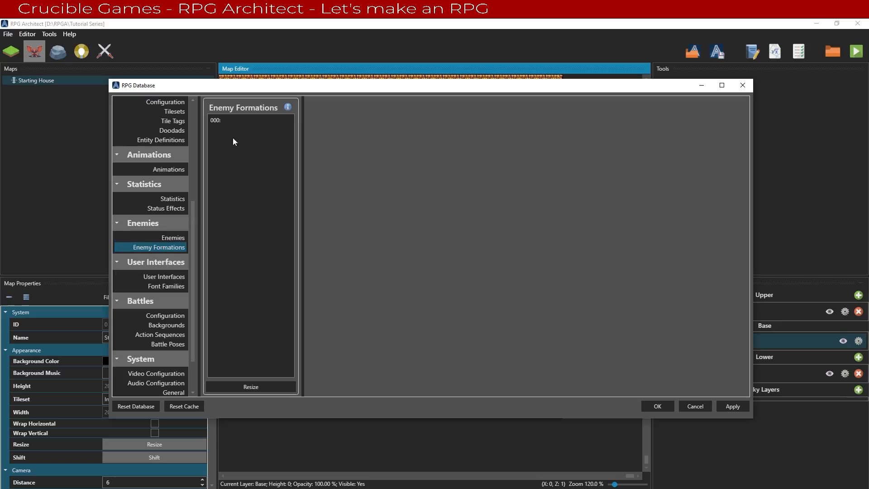
Step: Name the enemy formation Magi and review the settings of its two Mage members
{"action": "left_click", "coordinate": [262, 121]}
{"action": "type", "text": "Magi"}
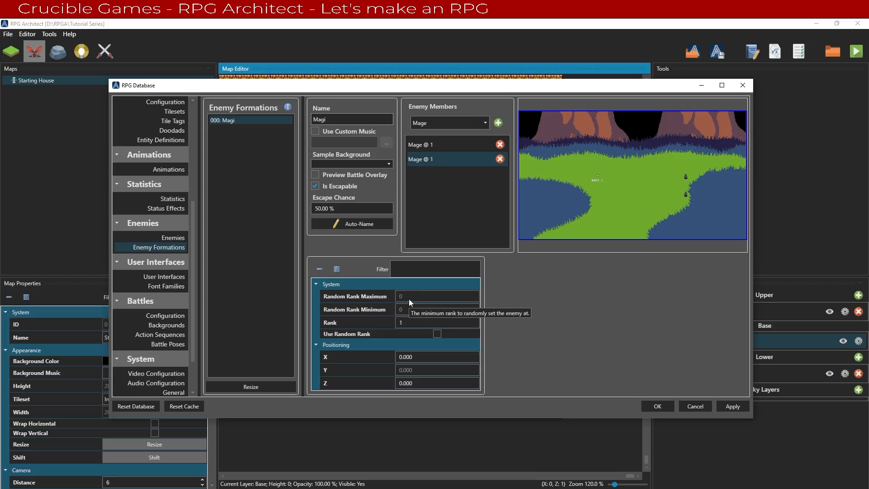
{"action": "left_click", "coordinate": [429, 160]}
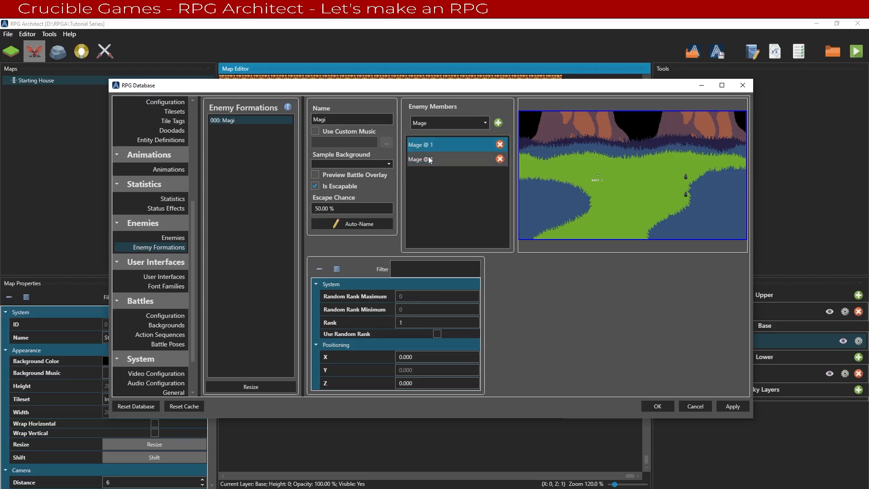
{"action": "left_click", "coordinate": [436, 334]}
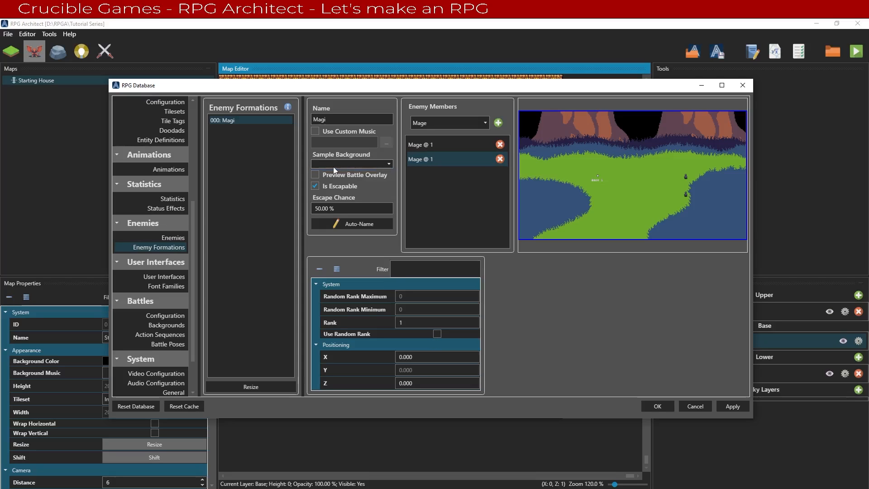
{"action": "left_click", "coordinate": [314, 174]}
{"action": "scroll", "coordinate": [161, 311], "scroll_direction": "down", "scroll_amount": 3}
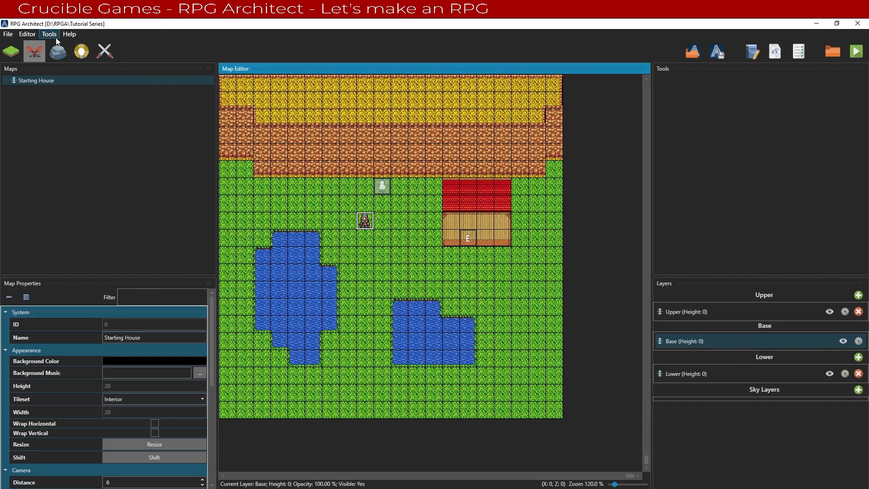
Step: Reopen the database and compare the Hero's 2_1.png and mirrored 2_1 battle sprites, keeping the mirrored one
{"action": "left_click", "coordinate": [55, 37]}
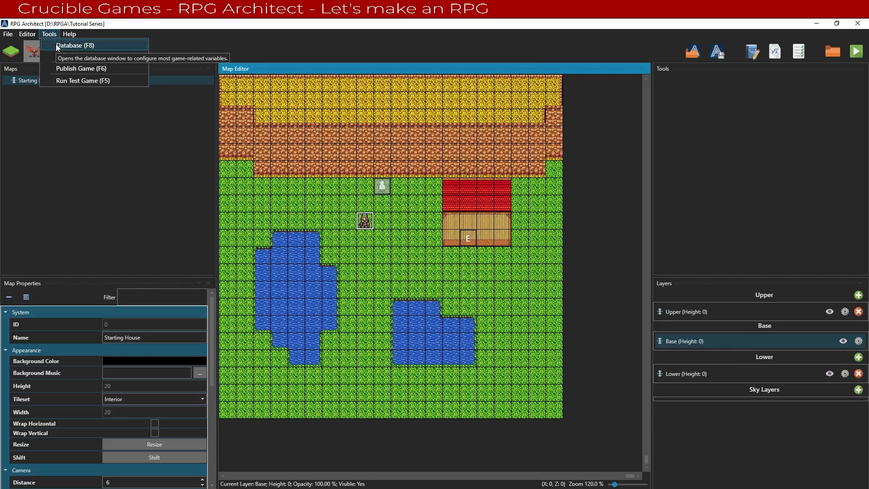
{"action": "left_click", "coordinate": [57, 46]}
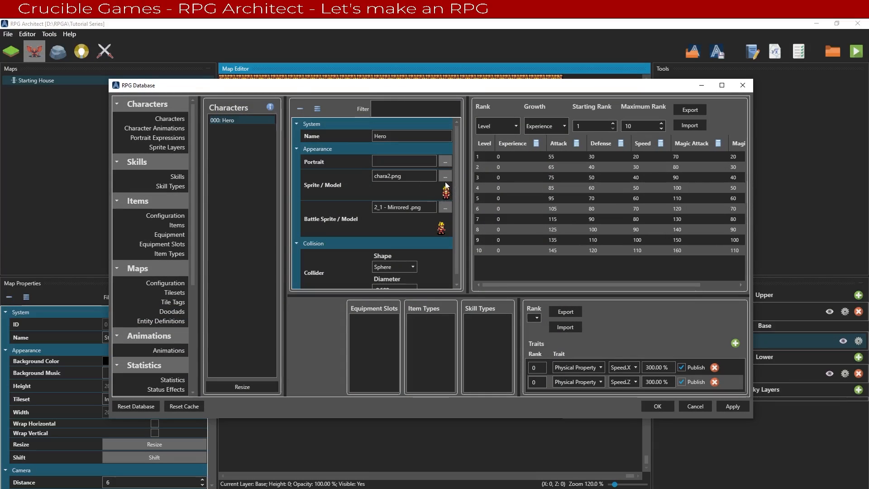
{"action": "left_click", "coordinate": [445, 210]}
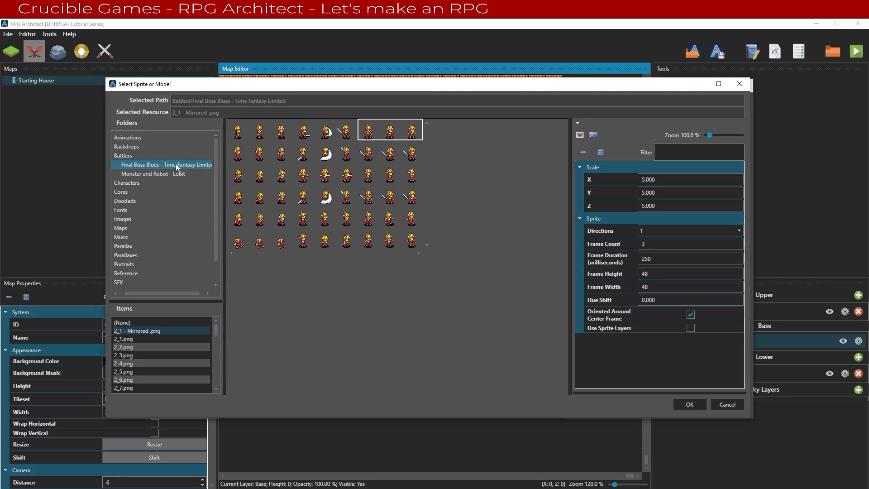
{"action": "left_click", "coordinate": [162, 337]}
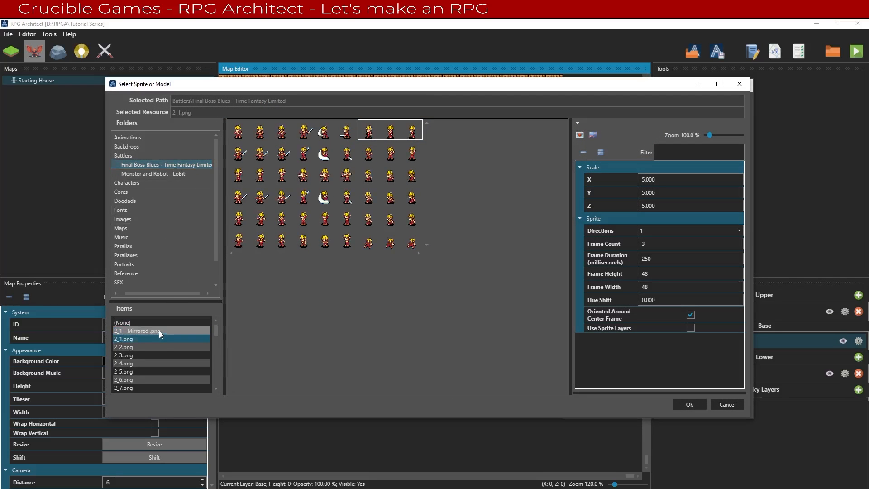
{"action": "left_click", "coordinate": [154, 331]}
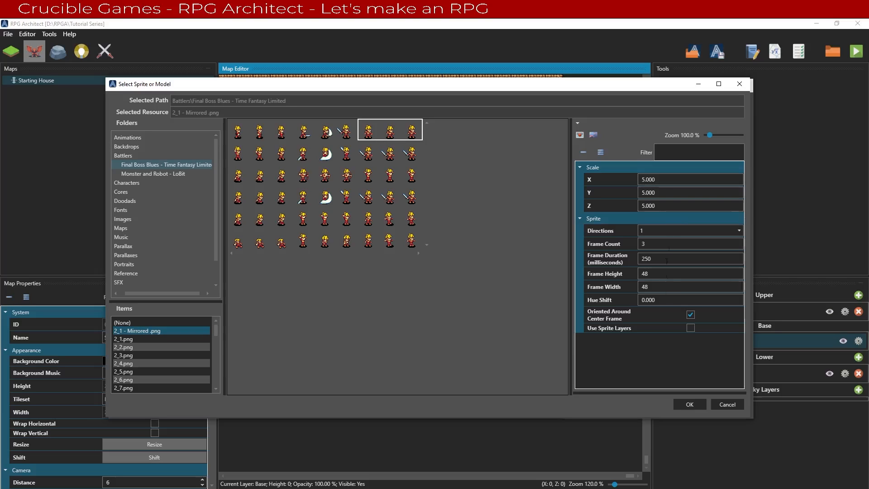
{"action": "left_click", "coordinate": [689, 404]}
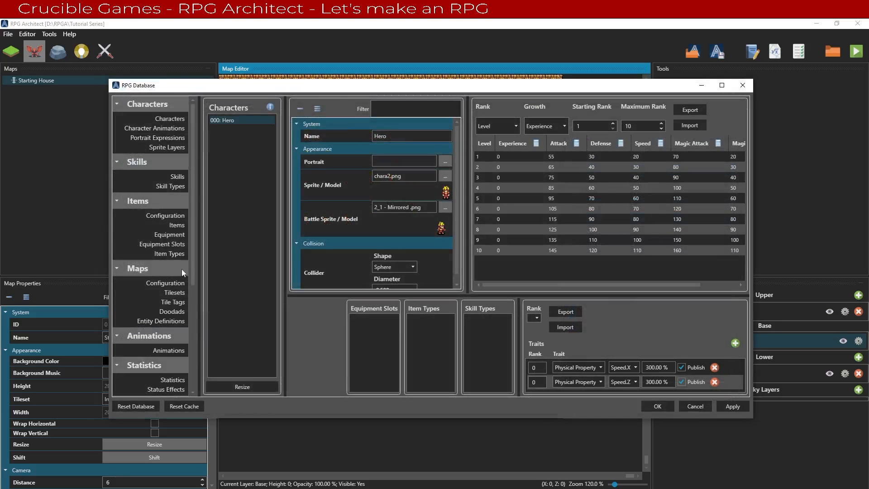
Step: Review the hero position and both enemy positions of the Battle background
{"action": "scroll", "coordinate": [166, 319], "scroll_direction": "down", "scroll_amount": 5}
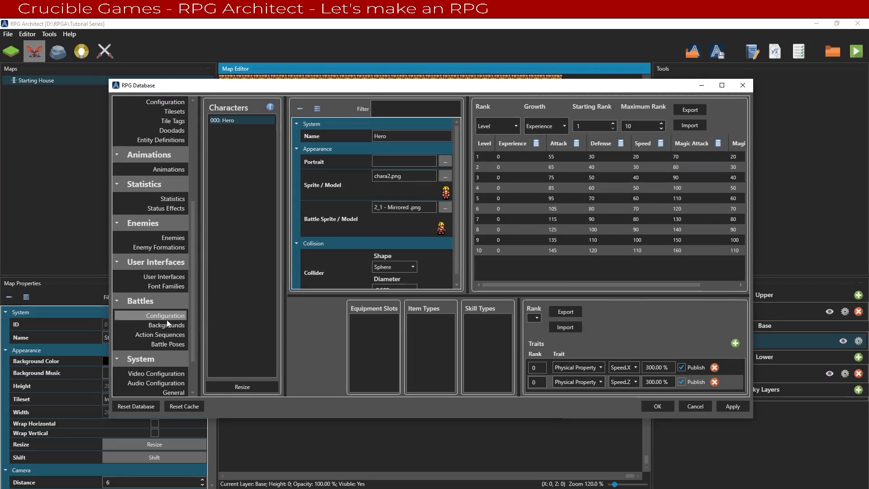
{"action": "scroll", "coordinate": [164, 316], "scroll_direction": "down", "scroll_amount": 3}
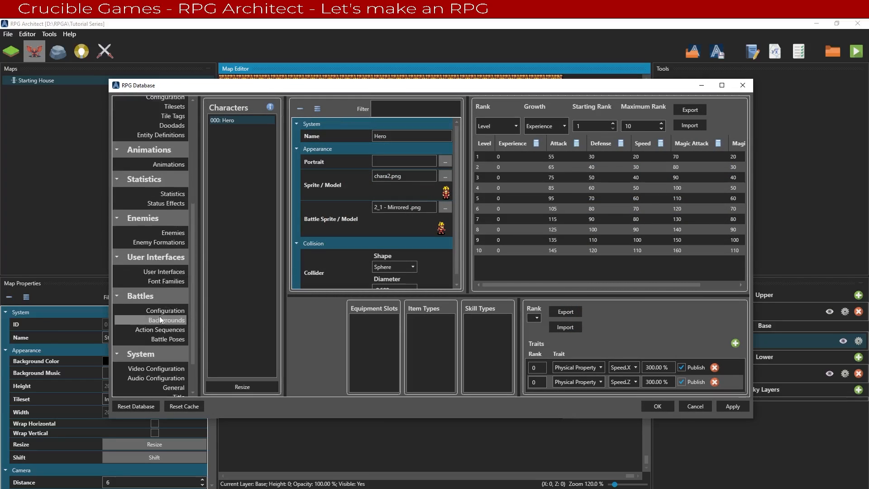
{"action": "left_click", "coordinate": [160, 320]}
{"action": "left_click", "coordinate": [245, 120]}
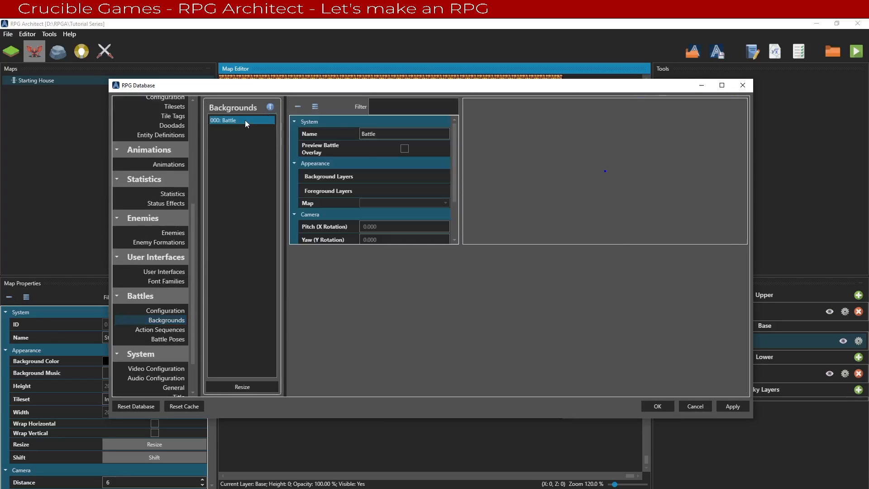
{"action": "scroll", "coordinate": [352, 226], "scroll_direction": "down", "scroll_amount": 2}
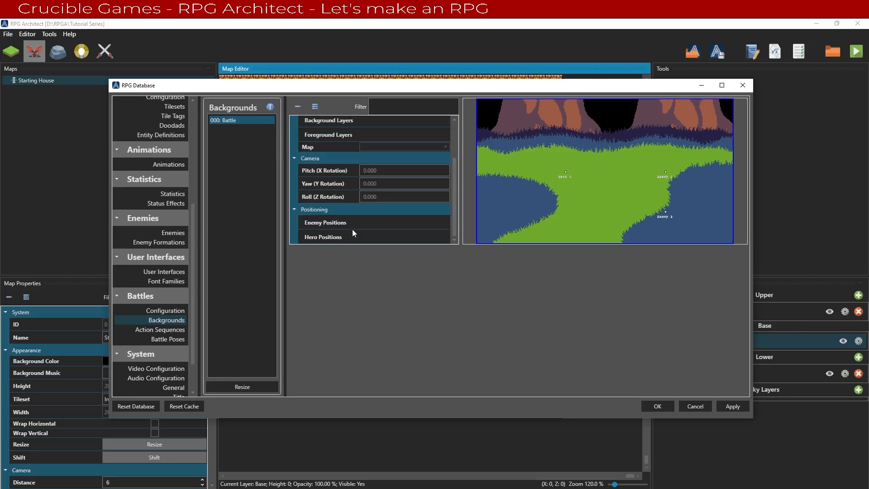
{"action": "left_click", "coordinate": [344, 224]}
{"action": "left_click", "coordinate": [343, 234]}
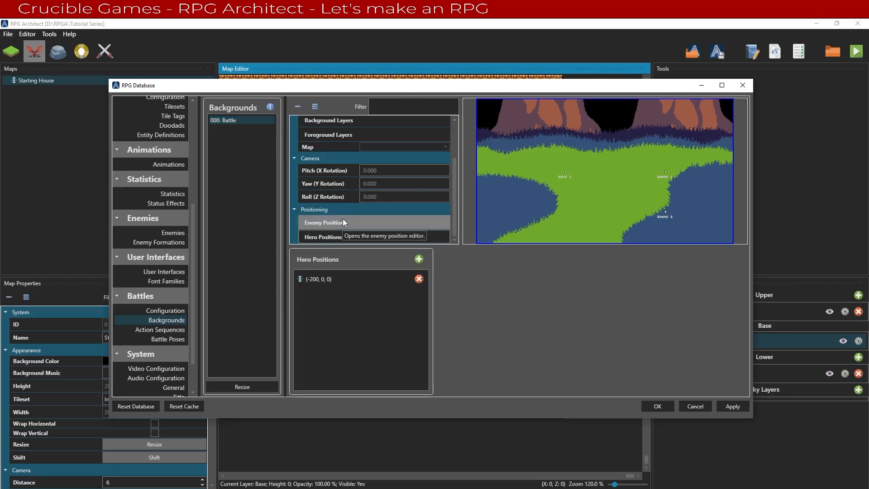
{"action": "left_click", "coordinate": [343, 221]}
{"action": "left_click", "coordinate": [333, 278]}
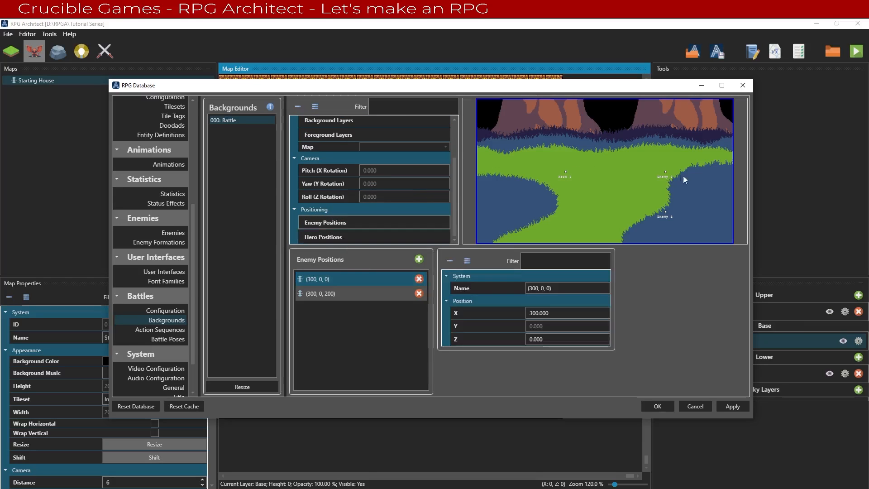
{"action": "left_click", "coordinate": [336, 293]}
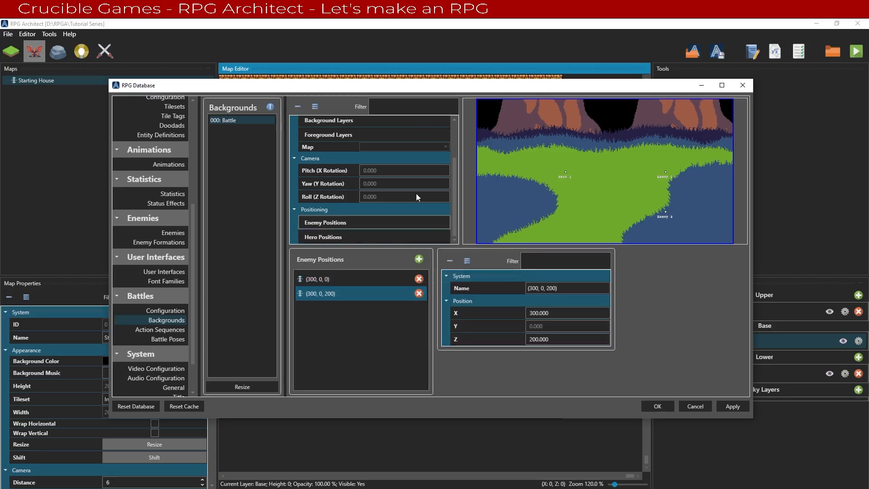
Step: Check the Magi formation's members against the battle preview, view the enemies list, and close the database
{"action": "left_click", "coordinate": [149, 233]}
{"action": "left_click", "coordinate": [146, 241]}
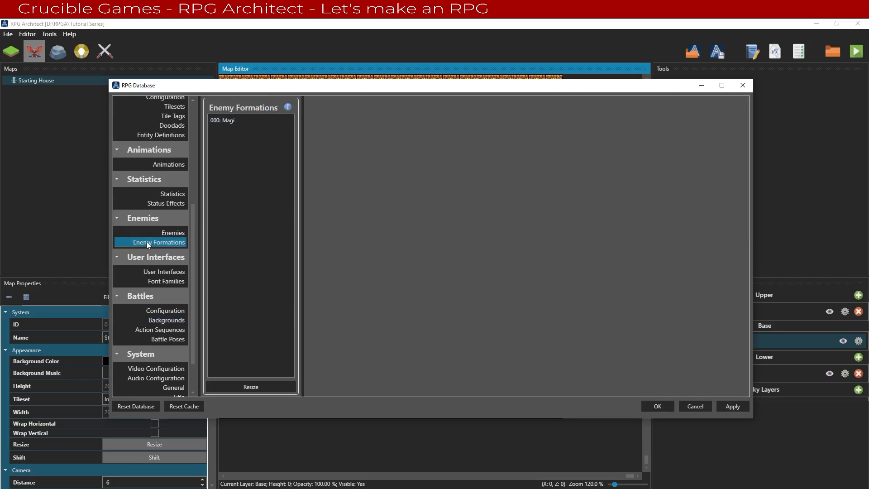
{"action": "left_click", "coordinate": [248, 119]}
{"action": "left_click", "coordinate": [428, 148]}
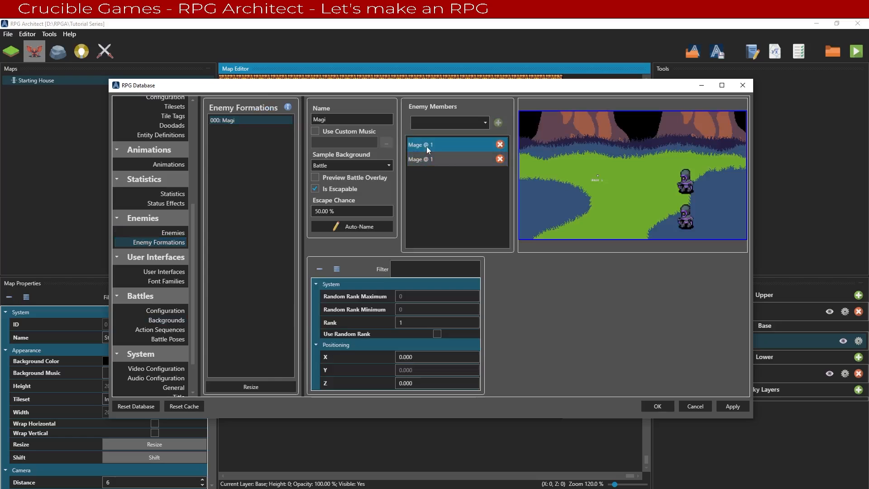
{"action": "left_click", "coordinate": [166, 230]}
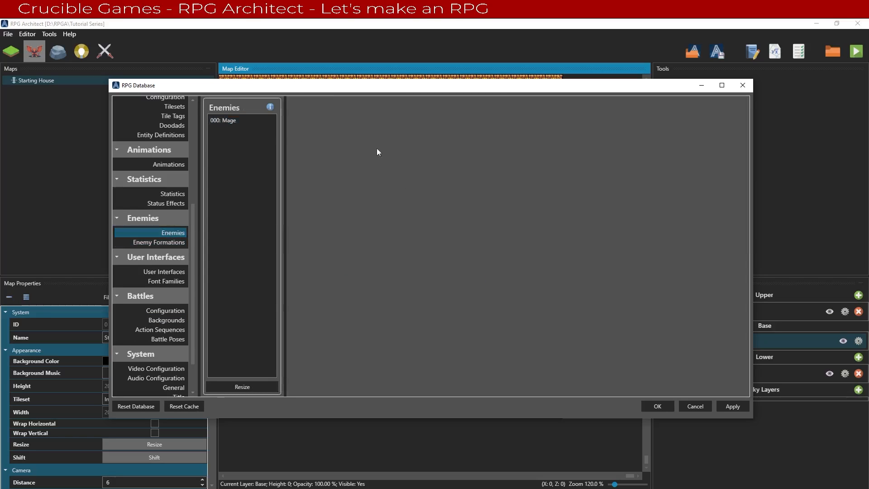
{"action": "left_click", "coordinate": [645, 409]}
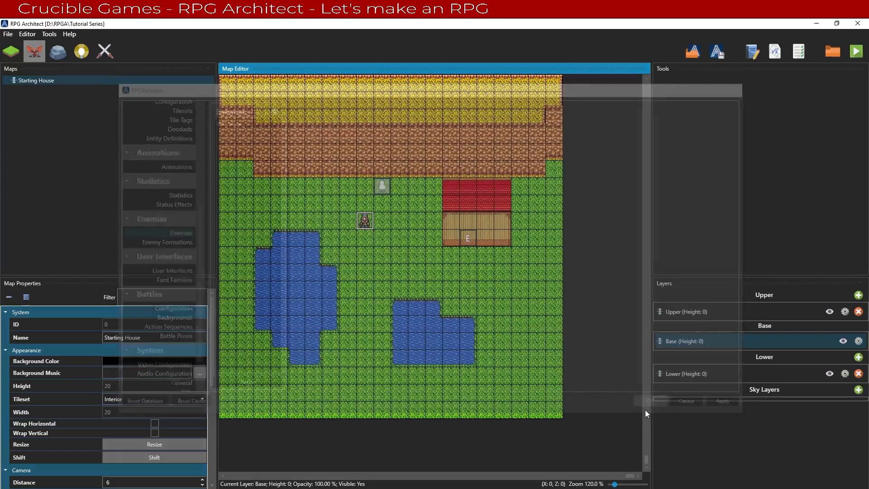
Step: Add a Start Battle command with the Magi group and Battle background to the Traveler entity's script, and expand its settings
{"action": "double_click", "coordinate": [369, 223]}
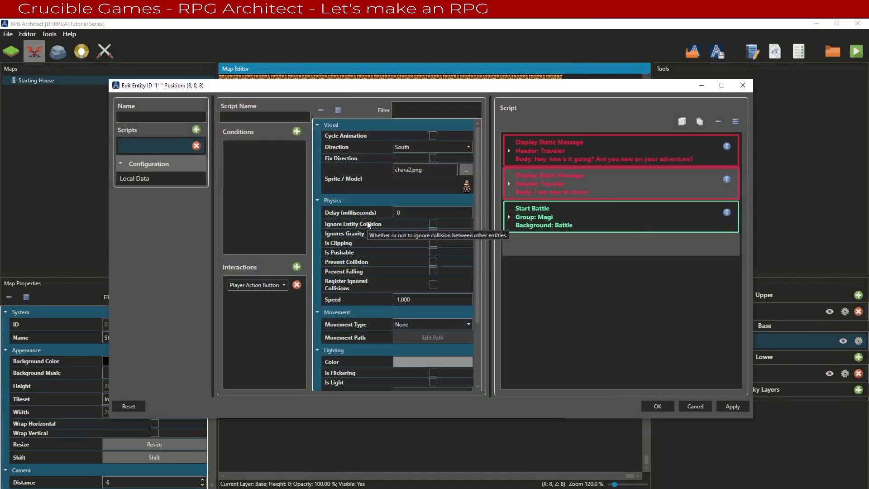
{"action": "left_click", "coordinate": [552, 210]}
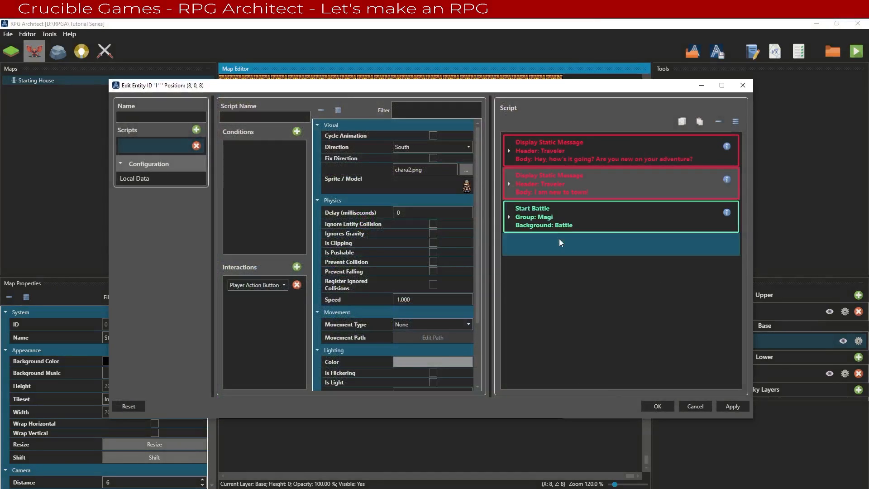
{"action": "right_click", "coordinate": [558, 241]}
{"action": "mouse_move", "coordinate": [618, 400]}
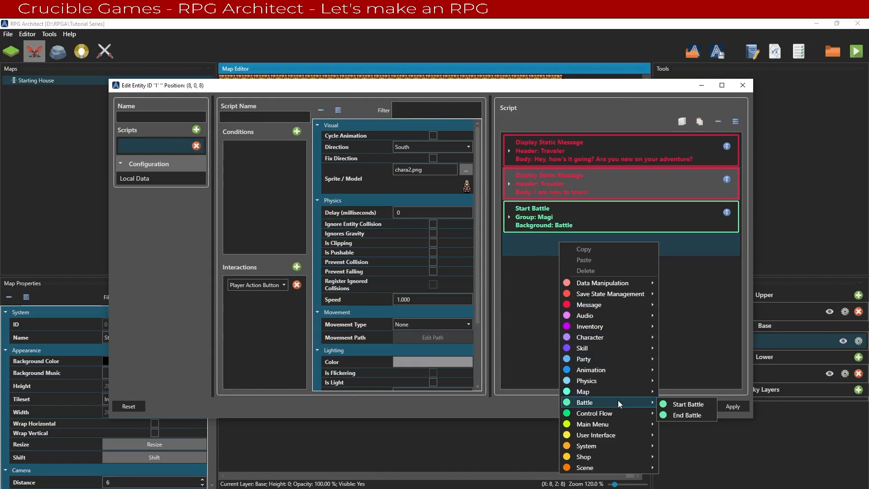
{"action": "left_click", "coordinate": [685, 403]}
{"action": "left_click", "coordinate": [602, 251]}
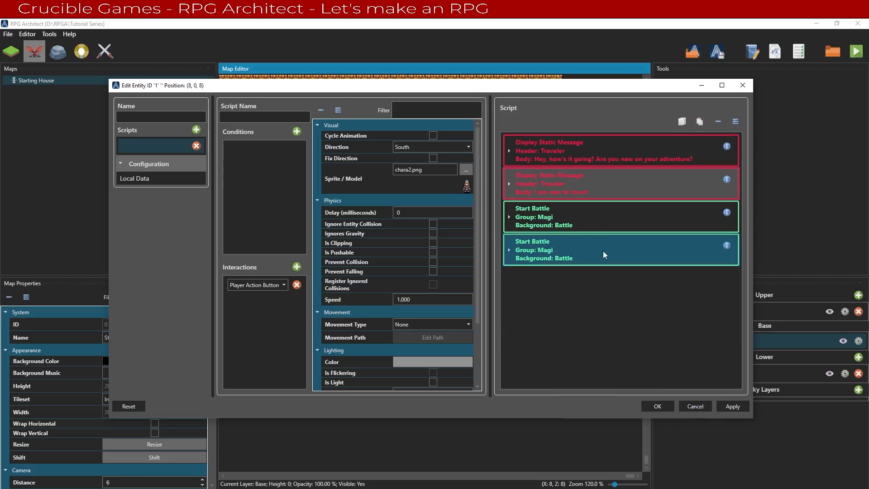
{"action": "left_click", "coordinate": [603, 251]}
Step: Delete the duplicate Start Battle command from the Traveler's script and accept the entity changes
{"action": "right_click", "coordinate": [670, 216]}
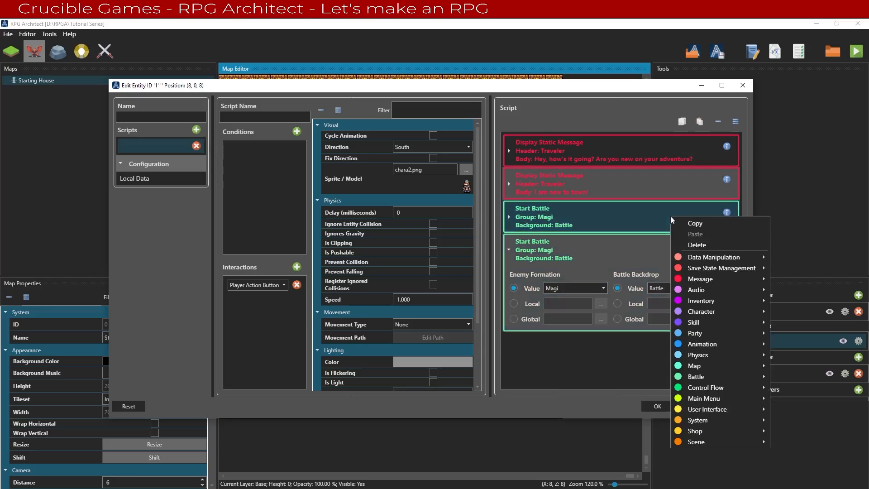
{"action": "left_click", "coordinate": [618, 216]}
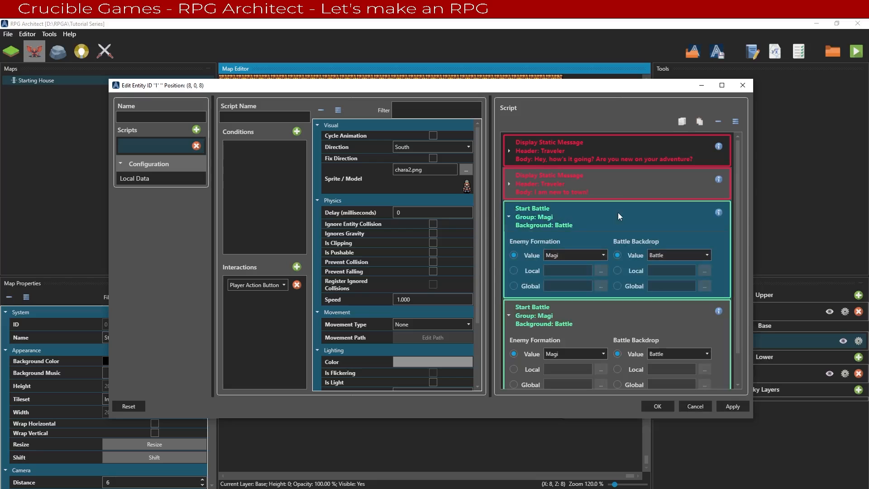
{"action": "key", "text": "Delete"}
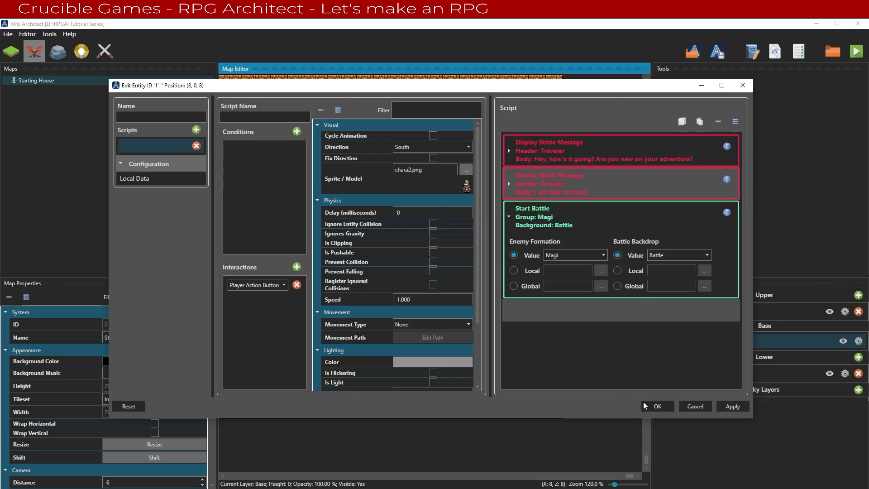
{"action": "left_click", "coordinate": [657, 406]}
Step: Check the Mage's enemy settings in the database and close it
{"action": "left_click", "coordinate": [27, 34]}
{"action": "left_click", "coordinate": [52, 40]}
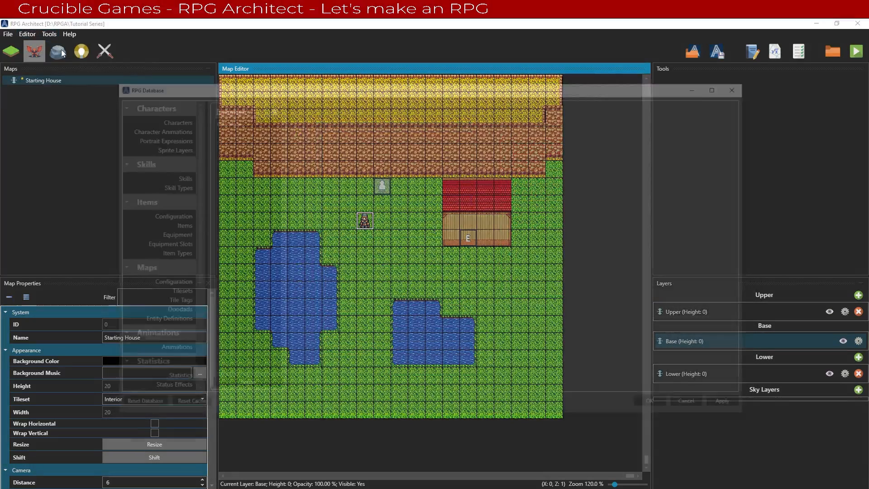
{"action": "scroll", "coordinate": [162, 327], "scroll_direction": "down", "scroll_amount": 3}
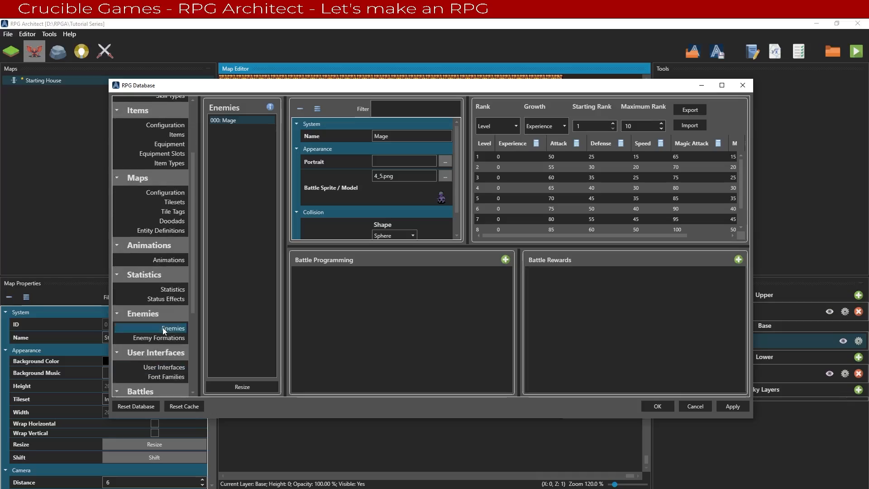
{"action": "left_click", "coordinate": [655, 406]}
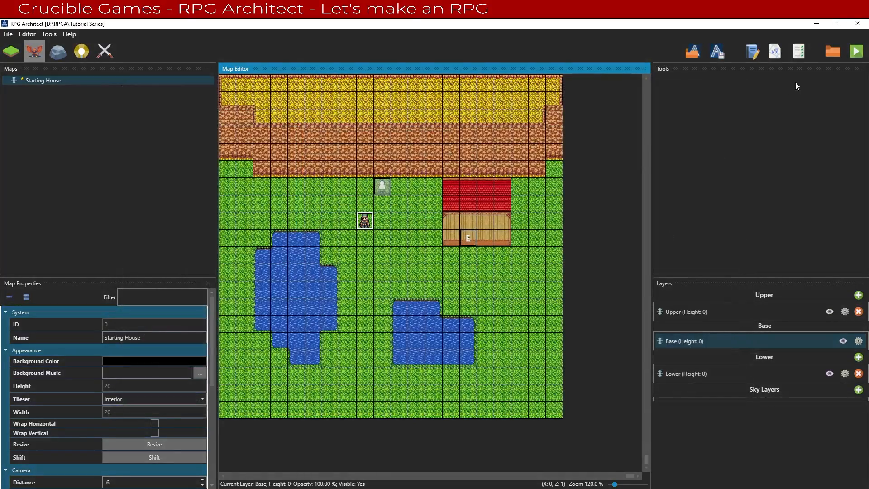
Step: Run the test game, talk to the Traveler, and advance the dialogue to start the Magi battle
{"action": "left_click", "coordinate": [861, 52]}
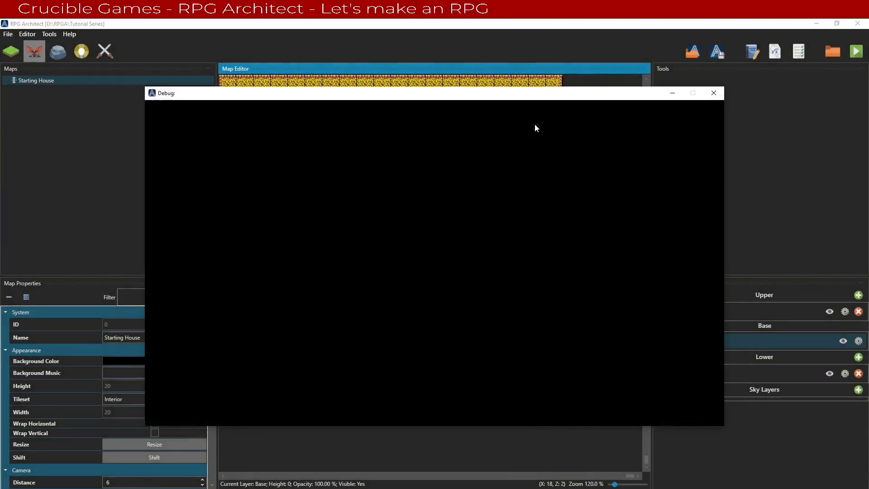
{"action": "key", "text": "Down"}
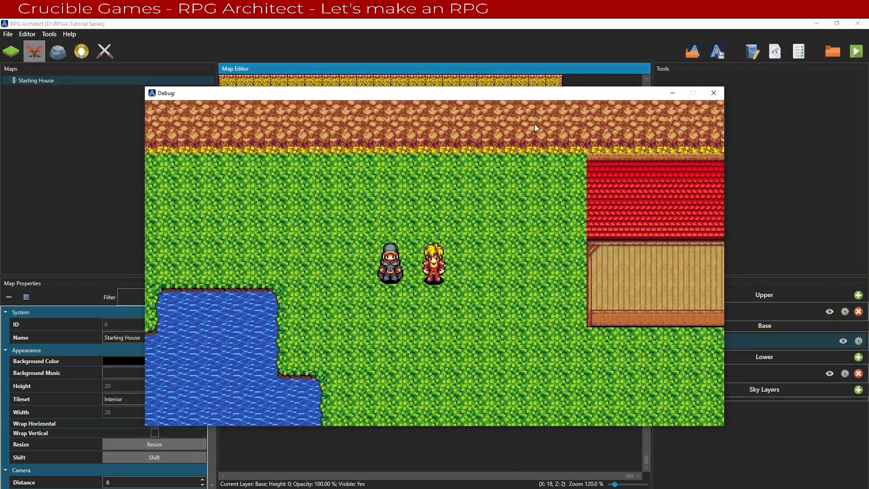
{"action": "key", "text": "Left"}
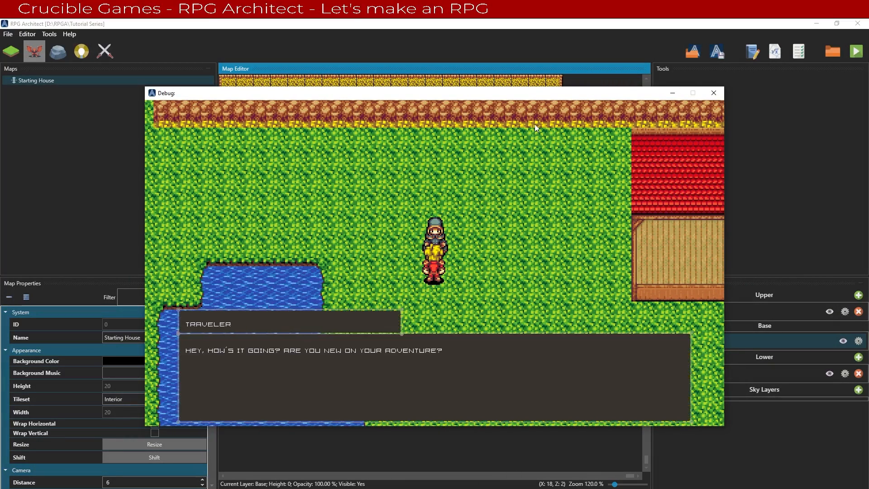
{"action": "key", "text": "Return"}
{"action": "key", "text": "Return"}
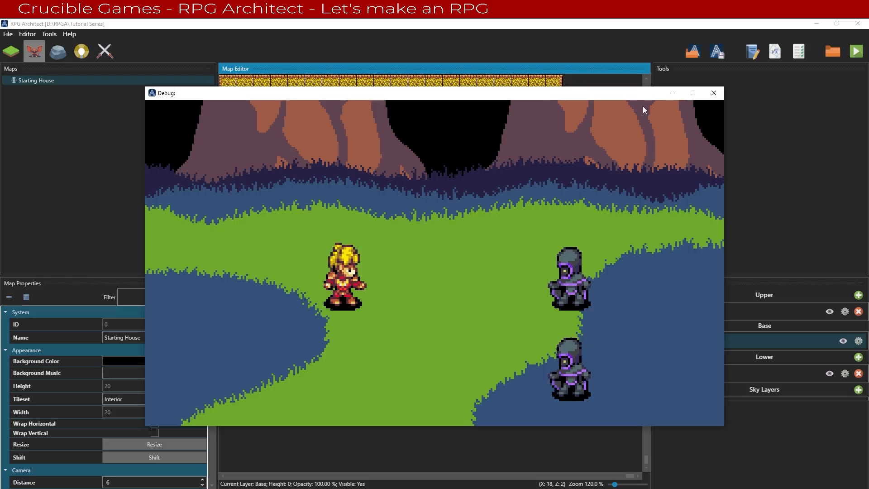
Step: Close the test game and resize the database's user interfaces list to 2 entries
{"action": "left_click", "coordinate": [713, 93]}
{"action": "left_click", "coordinate": [28, 34]}
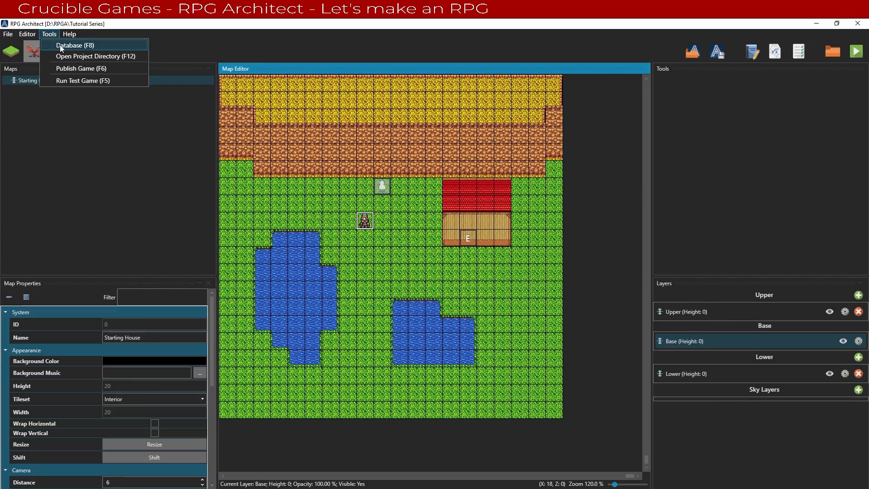
{"action": "left_click", "coordinate": [54, 44]}
{"action": "scroll", "coordinate": [153, 282], "scroll_direction": "down", "scroll_amount": 5}
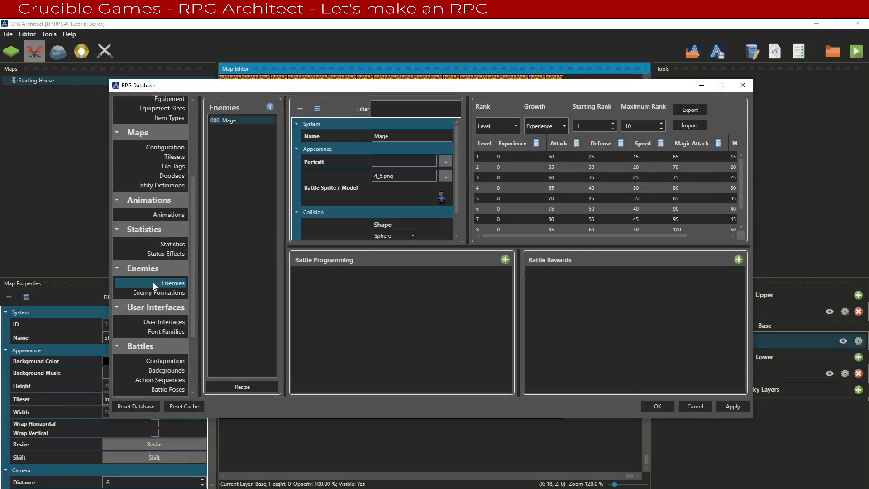
{"action": "left_click", "coordinate": [163, 321]}
{"action": "left_click", "coordinate": [259, 387]}
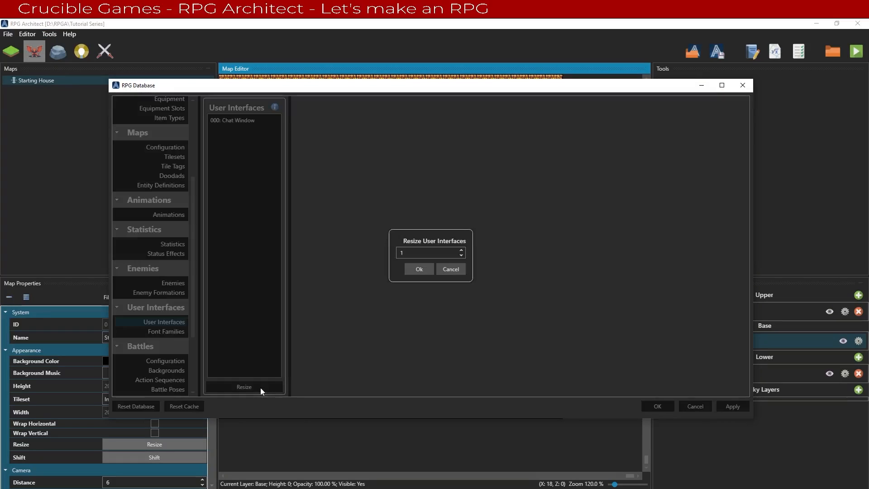
{"action": "left_click", "coordinate": [462, 251]}
{"action": "left_click", "coordinate": [416, 269]}
Step: Name the new empty user interface Battle Actions
{"action": "left_click", "coordinate": [230, 128]}
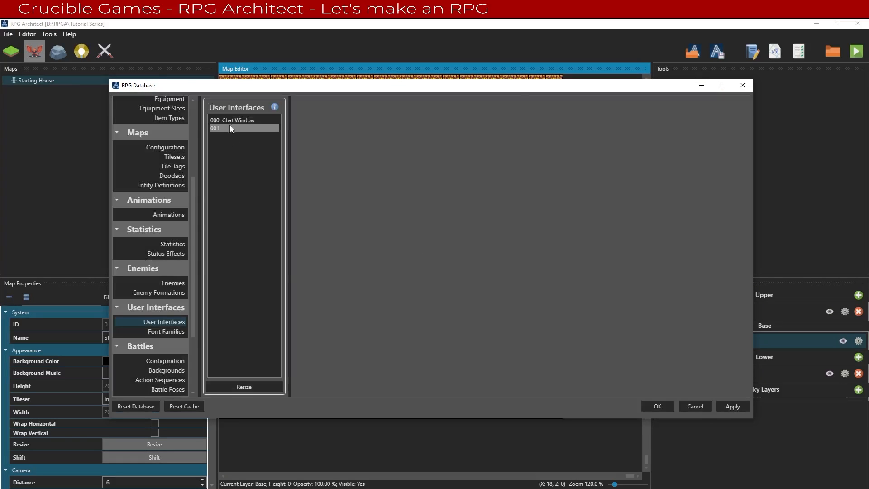
{"action": "left_click", "coordinate": [324, 119]}
{"action": "type", "text": "Battle "}
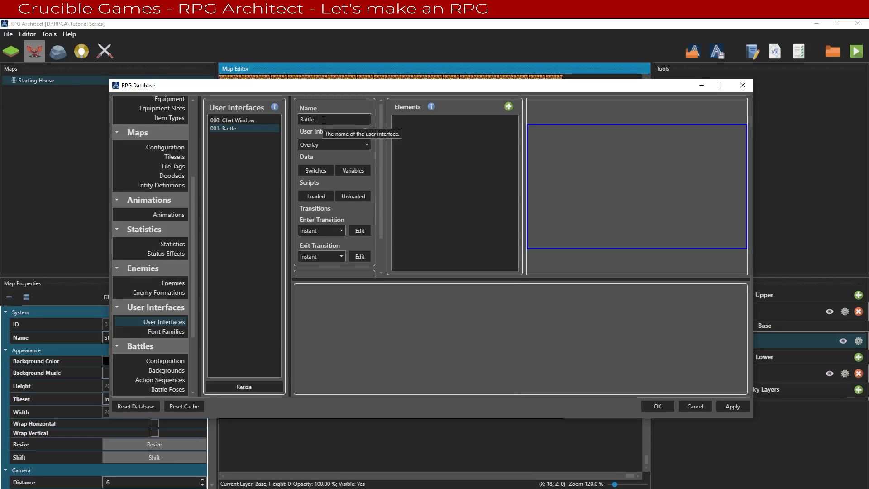
{"action": "type", "text": "Actions"}
Step: Copy the Chat Window user interface and paste it over the second entry
{"action": "left_click", "coordinate": [250, 120]}
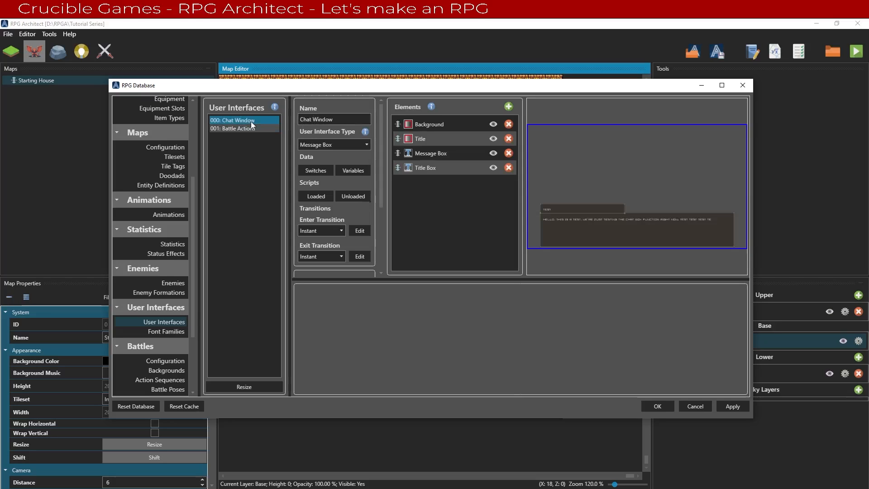
{"action": "right_click", "coordinate": [251, 122]}
{"action": "left_click", "coordinate": [255, 132]}
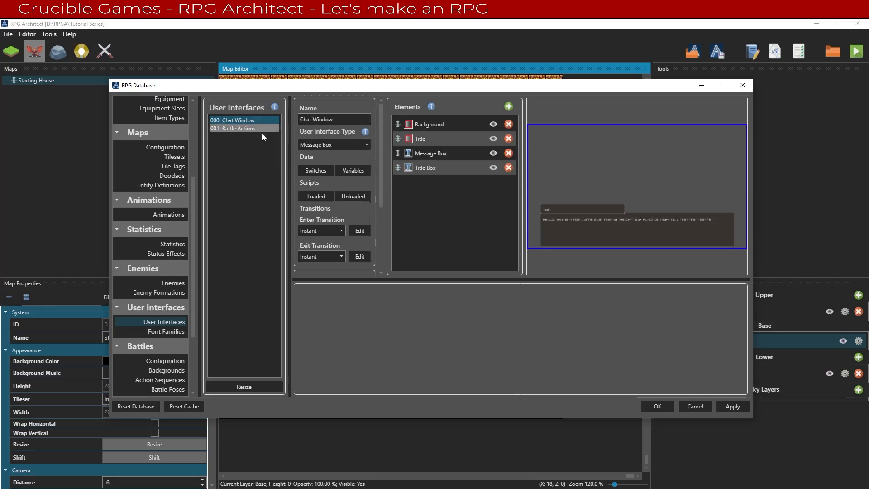
{"action": "right_click", "coordinate": [243, 140]}
{"action": "left_click", "coordinate": [270, 175]}
{"action": "left_click", "coordinate": [241, 129]}
{"action": "right_click", "coordinate": [241, 130]}
{"action": "left_click", "coordinate": [267, 159]}
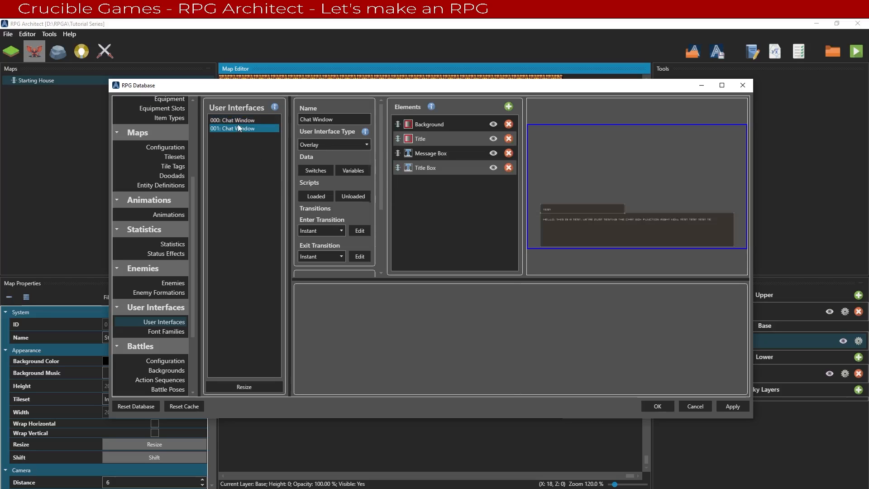
Step: Rename the pasted user interface Battle Options and check which user interface types are available
{"action": "left_click", "coordinate": [333, 119]}
{"action": "key", "text": "ctrl+a"}
{"action": "type", "text": "B"}
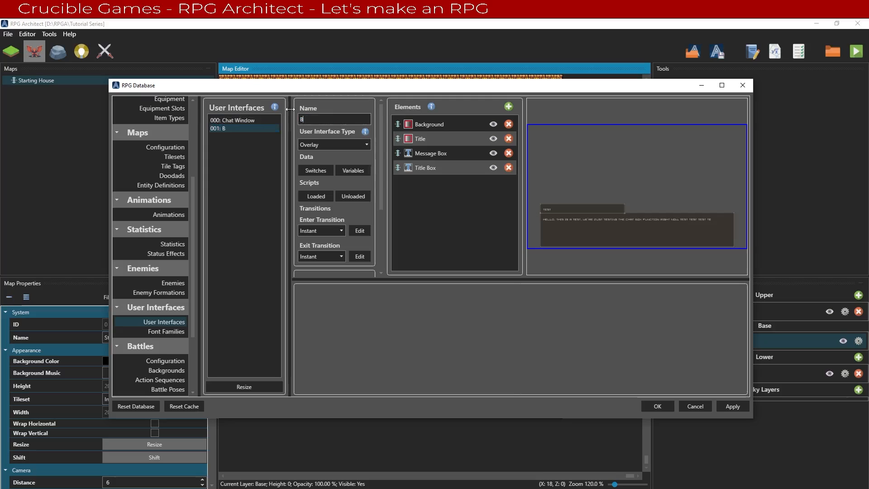
{"action": "type", "text": "attle Options"}
{"action": "left_click", "coordinate": [330, 145]}
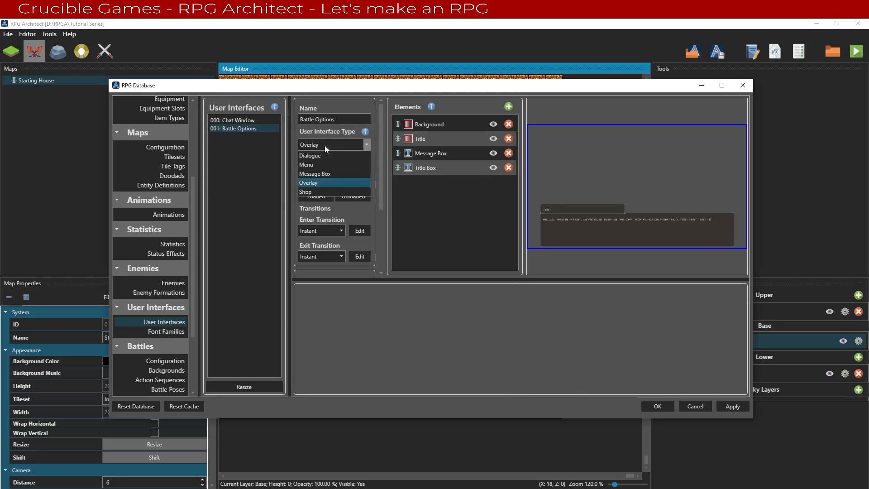
{"action": "left_click", "coordinate": [324, 145]}
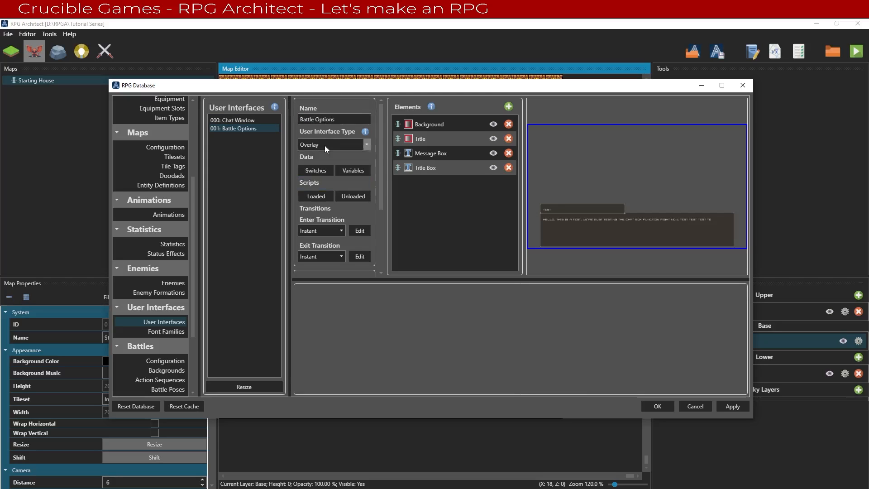
Step: Delete the Title Box and Title elements from Battle Options, and enlarge and reposition the database window
{"action": "left_click", "coordinate": [433, 171]}
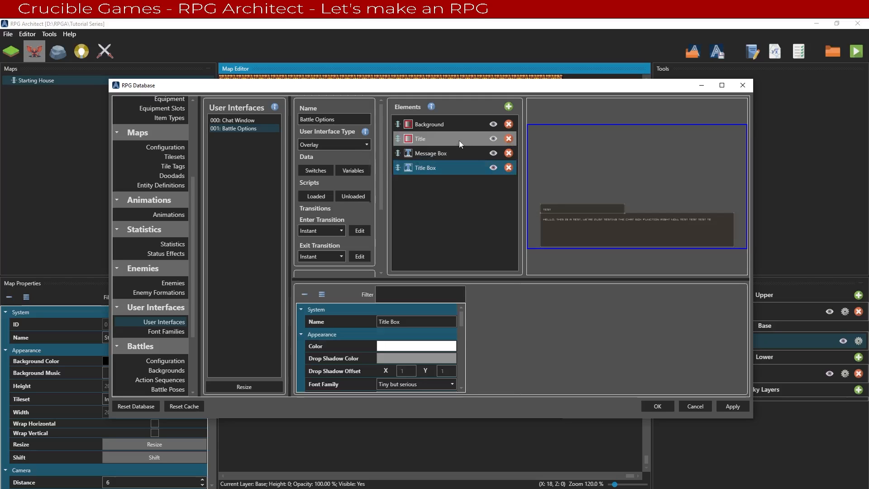
{"action": "key", "text": "Delete"}
{"action": "left_click", "coordinate": [443, 141]}
{"action": "key", "text": "Delete"}
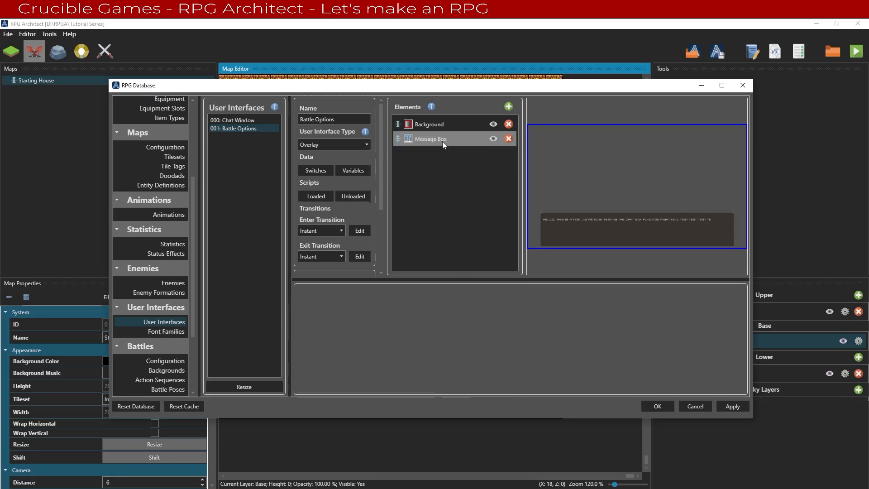
{"action": "left_click_drag", "start_coordinate": [751, 417], "coordinate": [837, 463]}
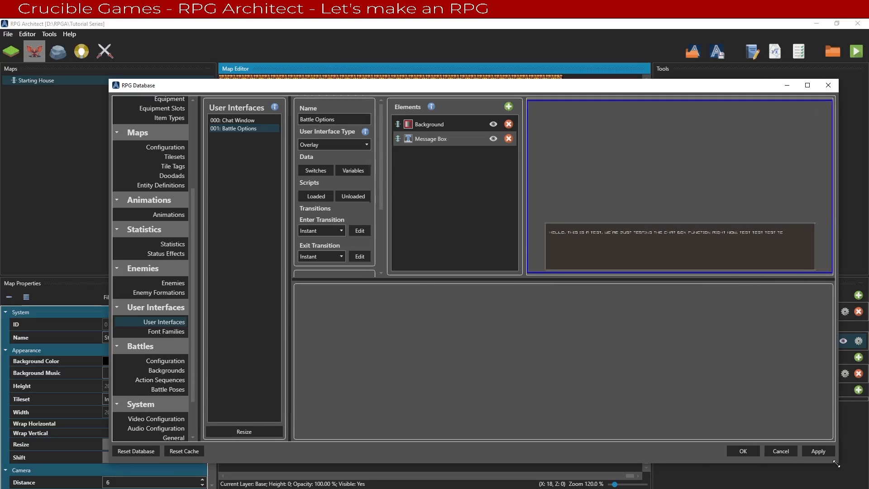
{"action": "left_click_drag", "start_coordinate": [521, 91], "coordinate": [460, 70]}
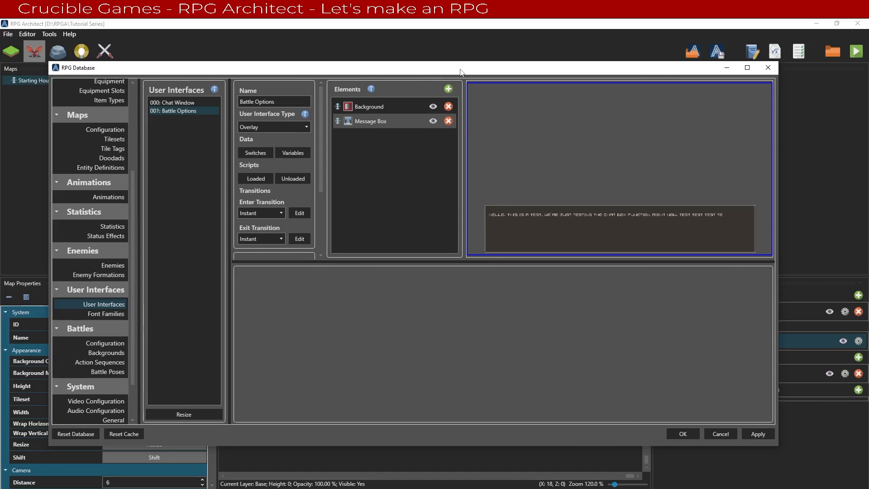
Step: Review the Background element's properties and delete the Message Box element from Battle Options
{"action": "left_click", "coordinate": [376, 108]}
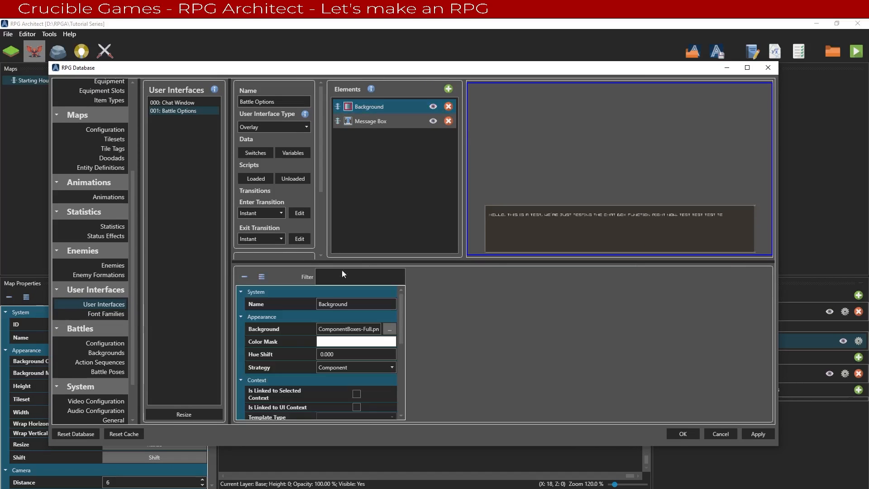
{"action": "scroll", "coordinate": [343, 318], "scroll_direction": "down", "scroll_amount": 5}
{"action": "scroll", "coordinate": [343, 318], "scroll_direction": "down", "scroll_amount": 2}
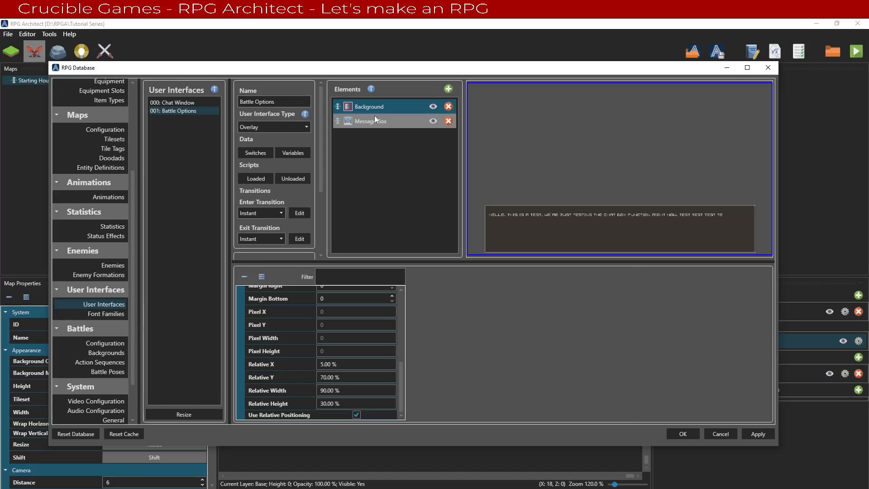
{"action": "scroll", "coordinate": [372, 385], "scroll_direction": "up", "scroll_amount": 10}
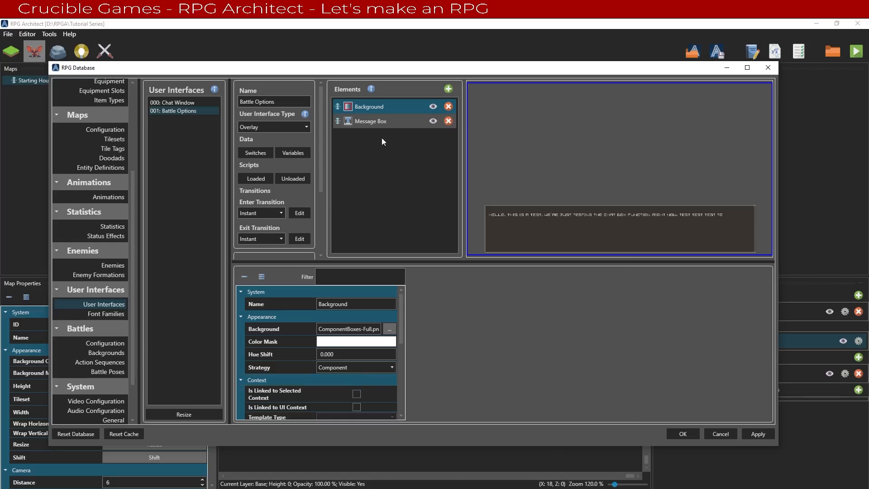
{"action": "left_click", "coordinate": [366, 121]}
{"action": "key", "text": "Delete"}
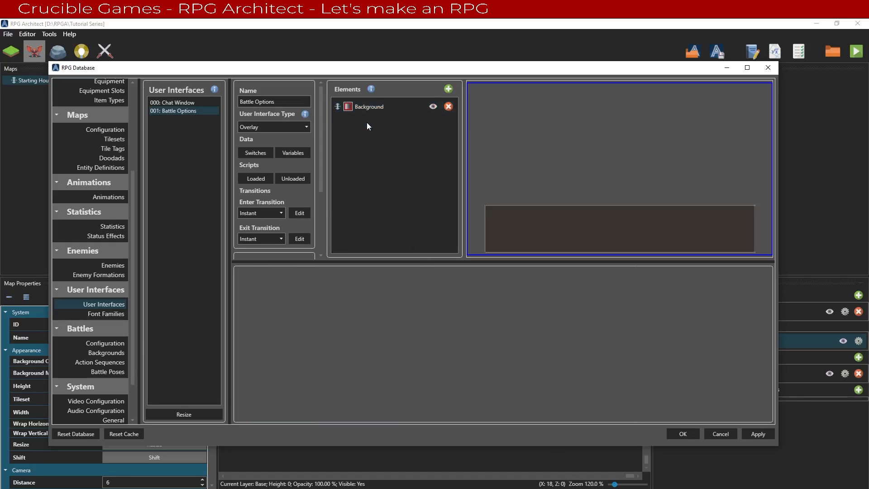
Step: Duplicate the Background element within the Battle Options interface
{"action": "left_click", "coordinate": [386, 105]}
{"action": "scroll", "coordinate": [390, 307], "scroll_direction": "down", "scroll_amount": 5}
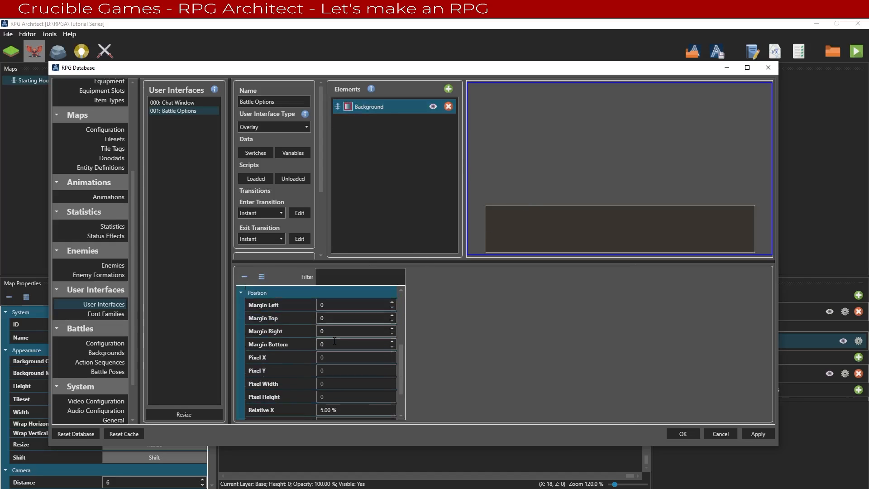
{"action": "right_click", "coordinate": [389, 111]}
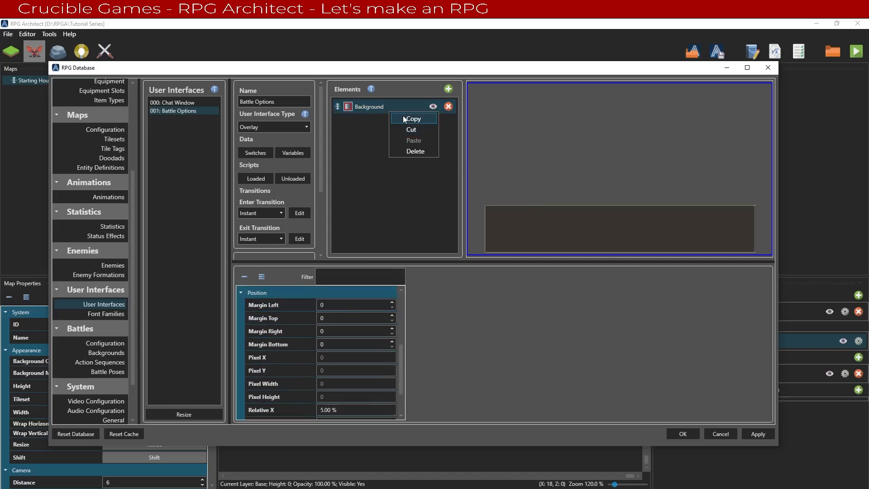
{"action": "left_click", "coordinate": [403, 117]}
{"action": "right_click", "coordinate": [379, 135]}
{"action": "left_click", "coordinate": [403, 164]}
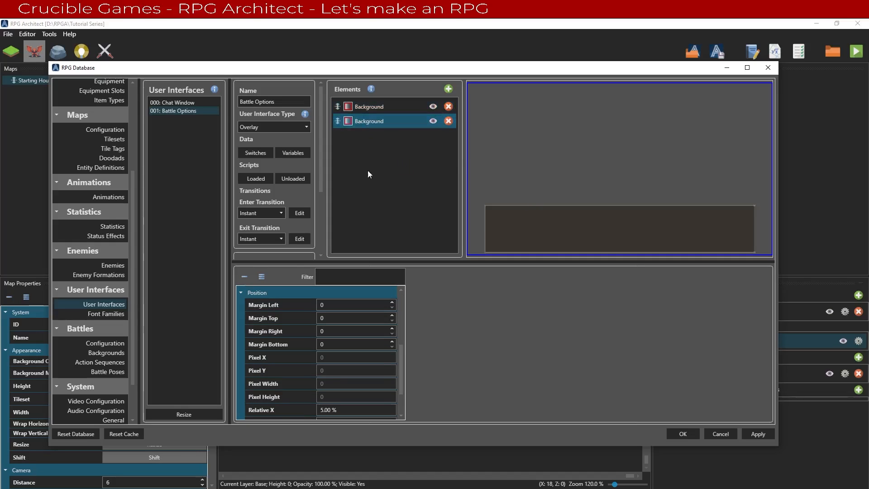
Step: Set the duplicated Background's relative width to 40% and its relative X to 55%
{"action": "scroll", "coordinate": [317, 353], "scroll_direction": "down", "scroll_amount": 3}
{"action": "left_click", "coordinate": [303, 389]}
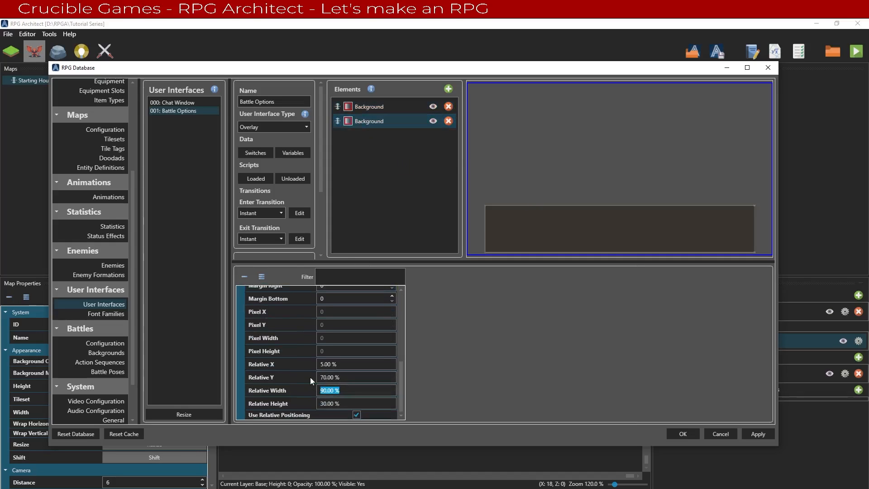
{"action": "type", "text": "40"}
{"action": "left_click", "coordinate": [357, 403]}
{"action": "left_click", "coordinate": [293, 360]}
{"action": "type", "text": "4560"}
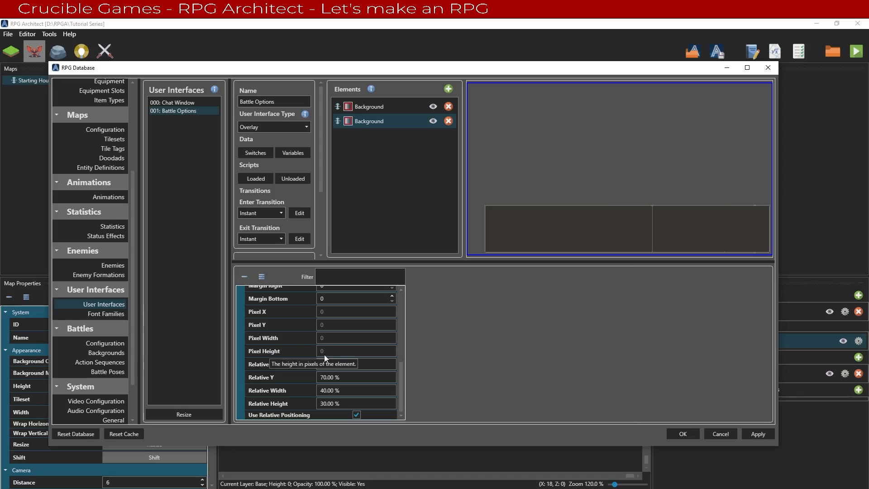
{"action": "left_click_drag", "start_coordinate": [341, 367], "coordinate": [303, 363]}
{"action": "type", "text": "55"}
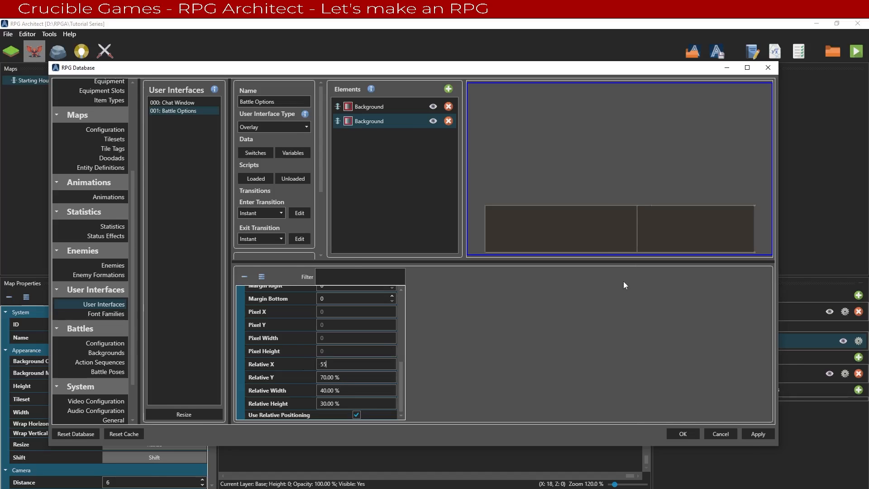
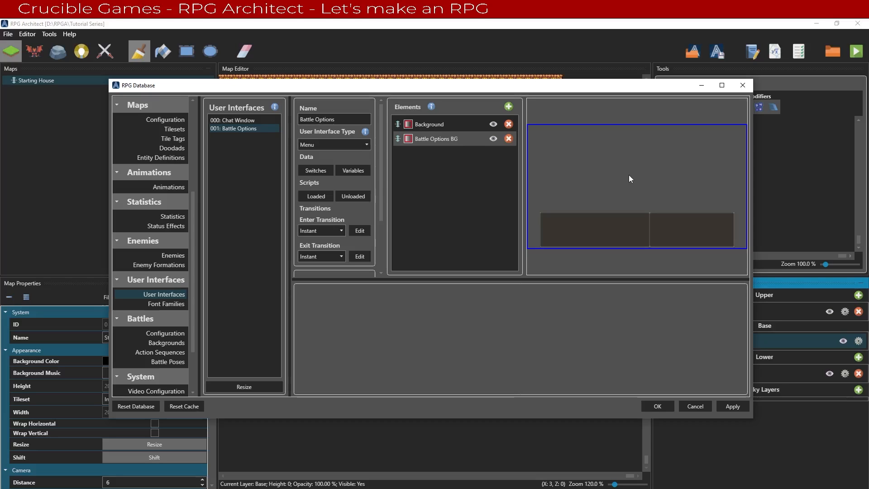
Step: Add a Templated List element to Battle Options and name it Battle Commands
{"action": "left_click", "coordinate": [508, 108]}
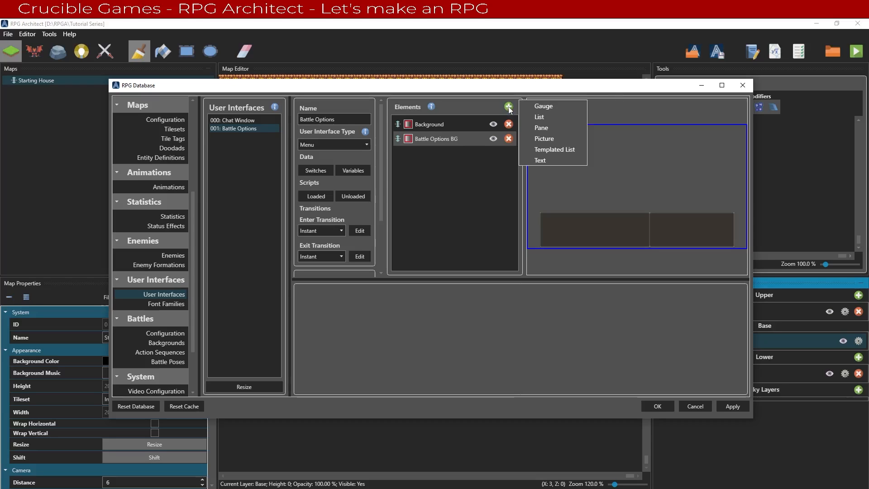
{"action": "left_click", "coordinate": [552, 149]}
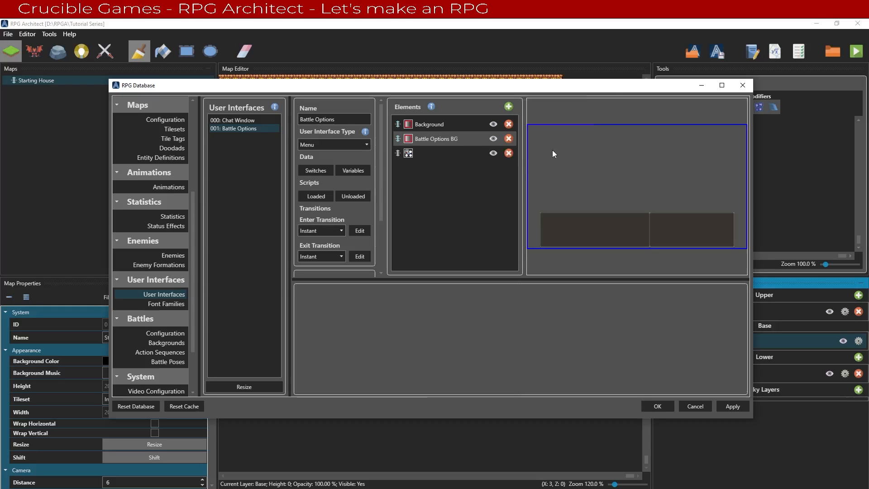
{"action": "left_click", "coordinate": [467, 152]}
{"action": "left_click", "coordinate": [388, 319]}
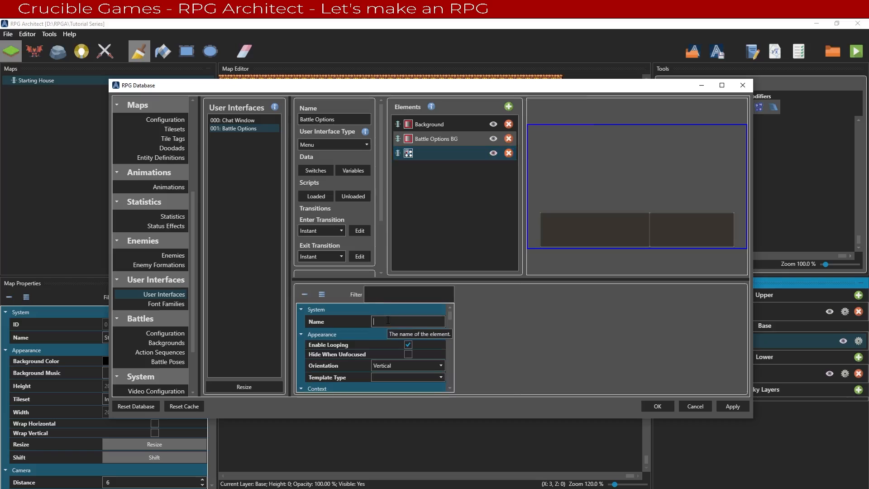
{"action": "type", "text": "Battle Commands"}
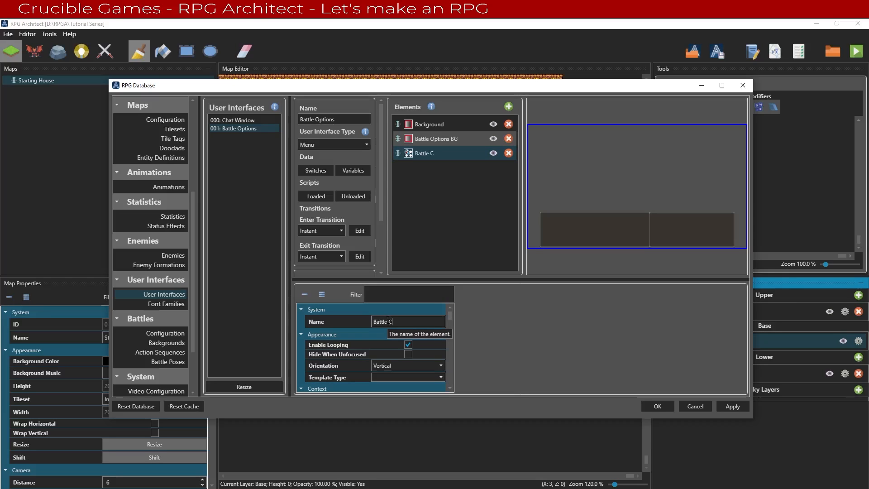
Step: Set the Battle Commands list's orientation to Horizontal and its template type to Battle Command
{"action": "left_click", "coordinate": [389, 367]}
{"action": "left_click", "coordinate": [392, 378]}
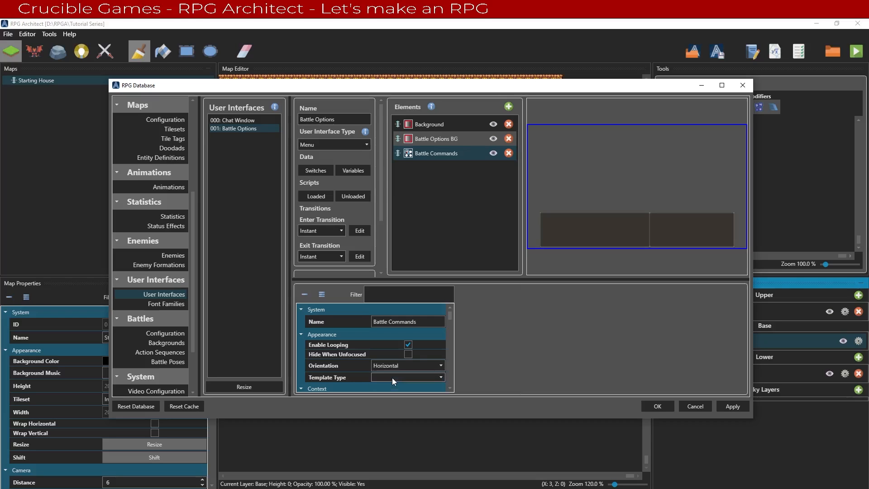
{"action": "left_click", "coordinate": [391, 378]}
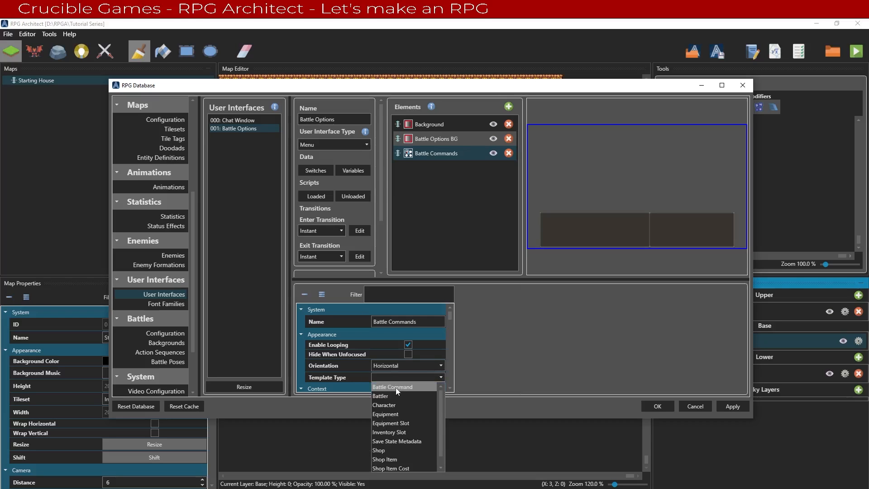
{"action": "left_click", "coordinate": [395, 388]}
Step: Add a Text component to the Battle Commands list's item components and name it Name
{"action": "scroll", "coordinate": [354, 356], "scroll_direction": "down", "scroll_amount": 2}
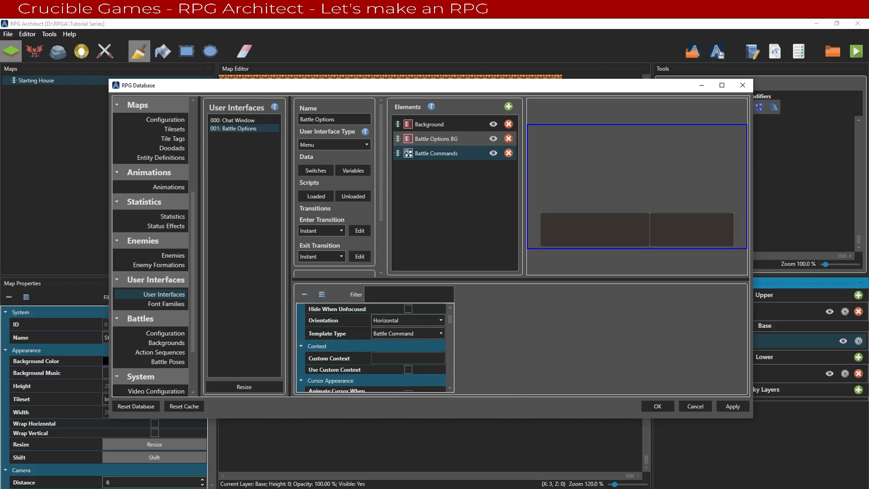
{"action": "scroll", "coordinate": [395, 346], "scroll_direction": "down", "scroll_amount": 6}
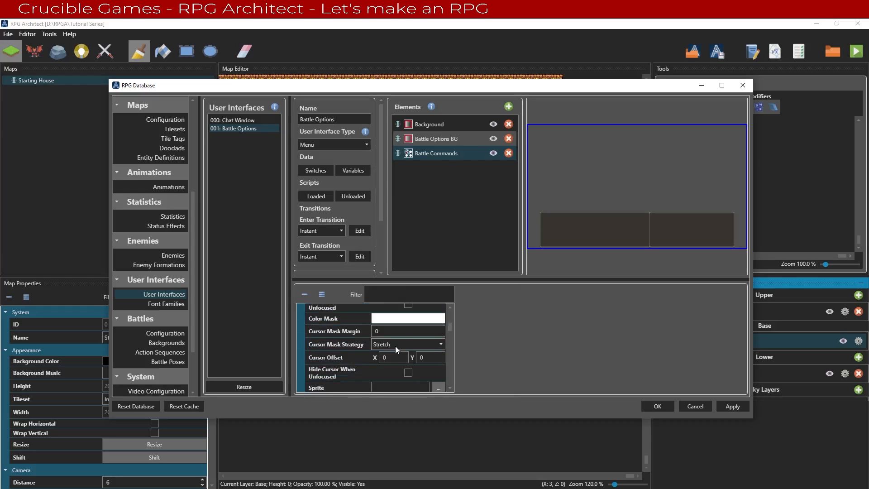
{"action": "left_click", "coordinate": [387, 336]}
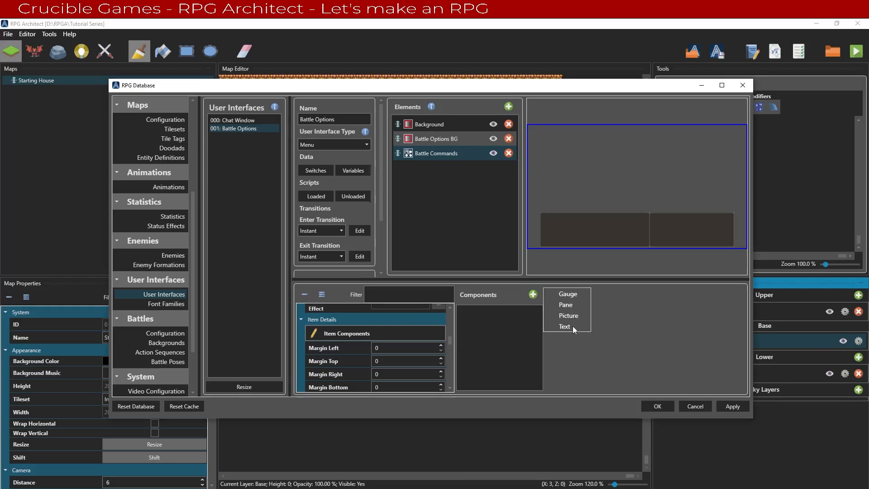
{"action": "left_click", "coordinate": [561, 326]}
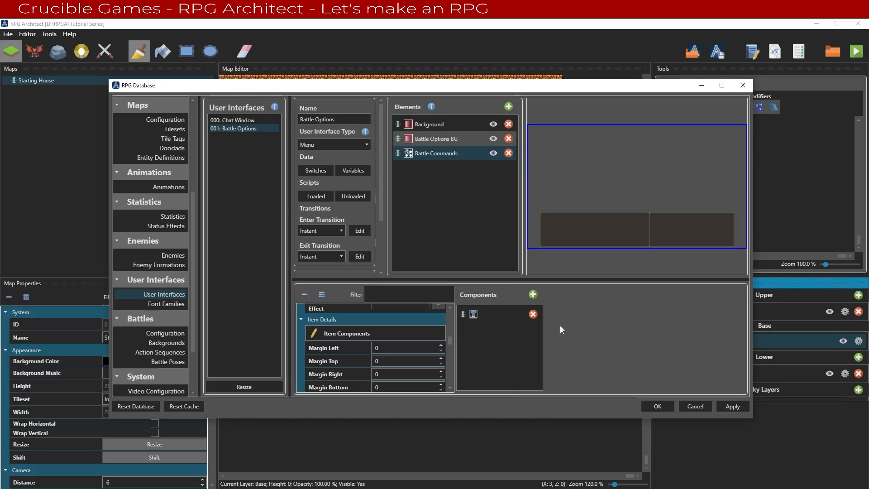
{"action": "left_click", "coordinate": [479, 314]}
{"action": "left_click", "coordinate": [634, 322]}
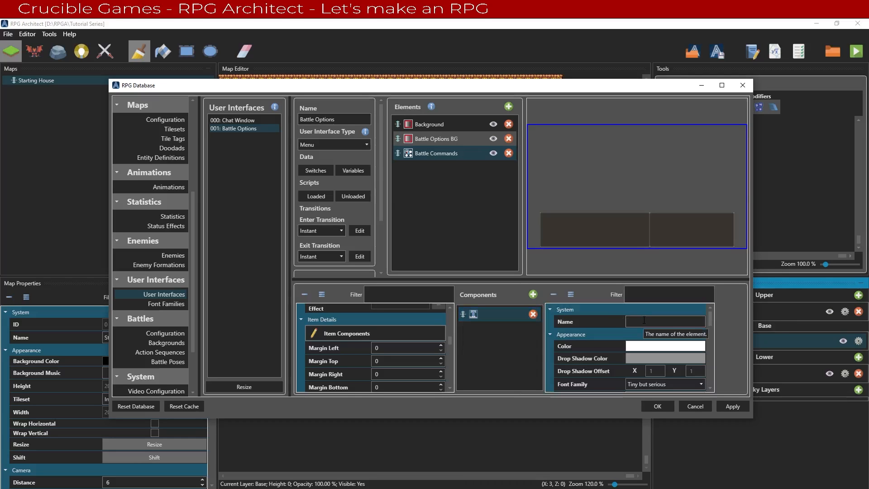
{"action": "type", "text": "Name"}
Step: Enable Use Template for the Name component's text with the template Name, and set its font size to 40
{"action": "scroll", "coordinate": [617, 358], "scroll_direction": "down", "scroll_amount": 5}
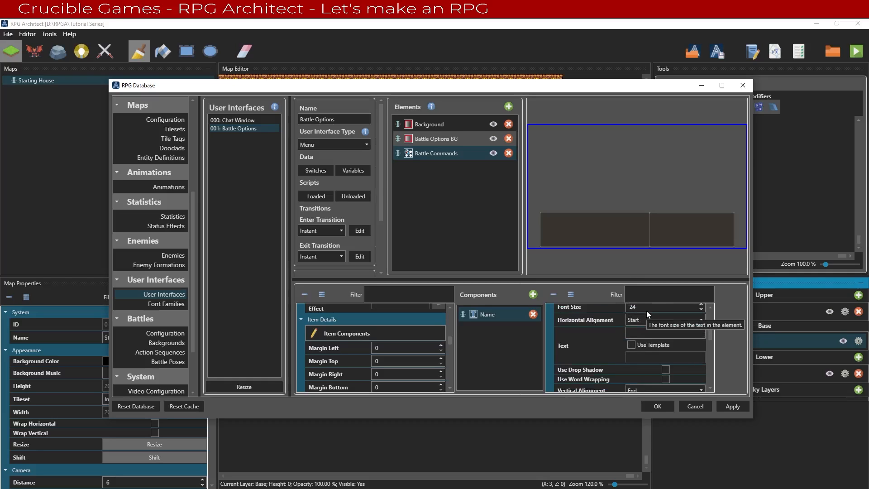
{"action": "scroll", "coordinate": [599, 354], "scroll_direction": "down", "scroll_amount": 3}
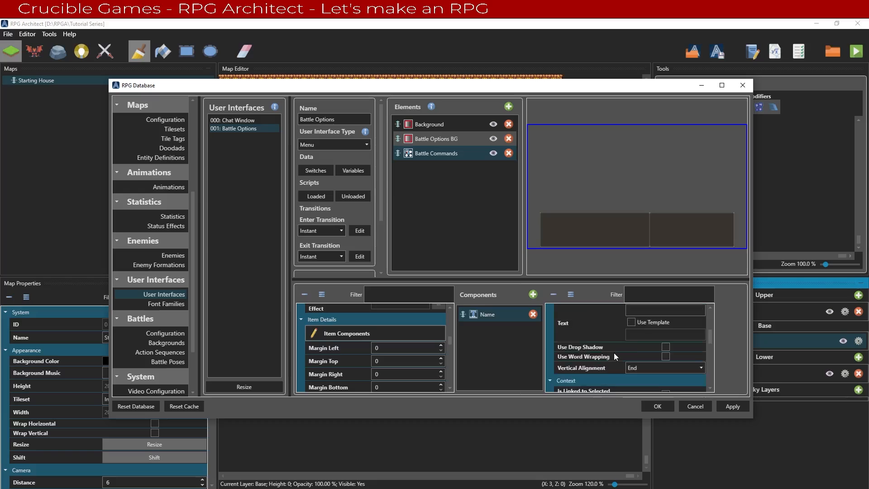
{"action": "scroll", "coordinate": [613, 352], "scroll_direction": "up", "scroll_amount": 1}
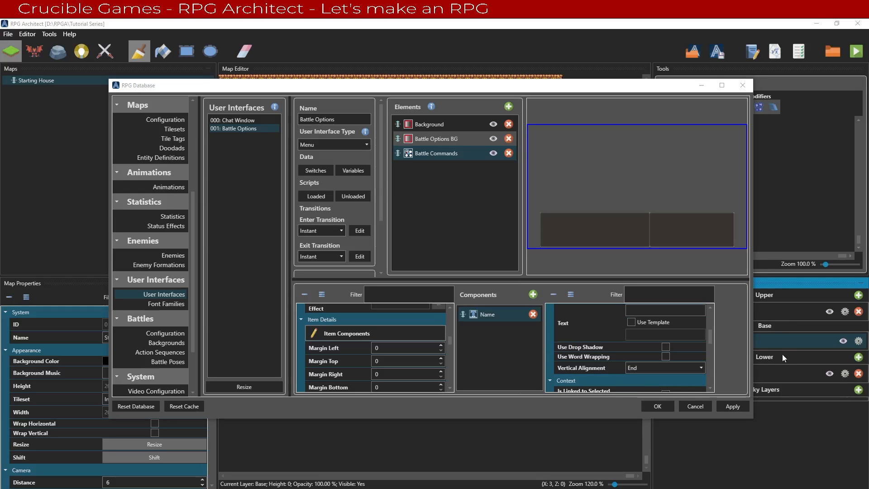
{"action": "left_click", "coordinate": [631, 322]}
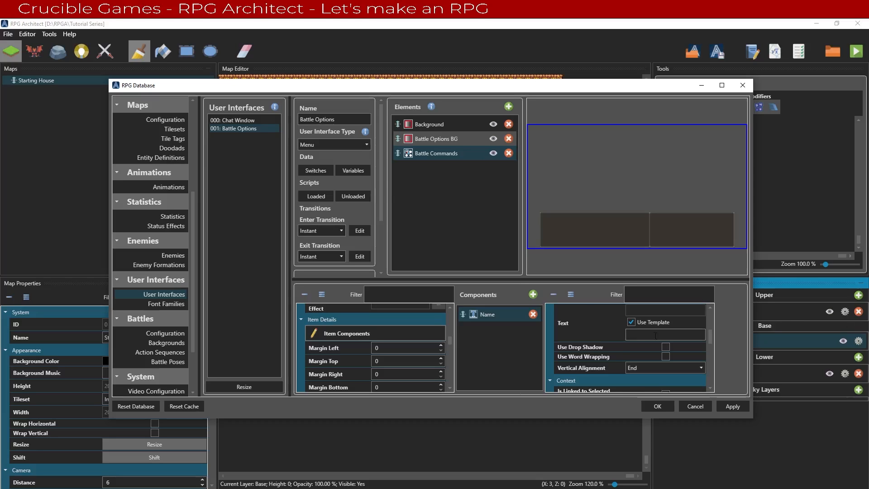
{"action": "scroll", "coordinate": [651, 333], "scroll_direction": "up", "scroll_amount": 1}
{"action": "left_click", "coordinate": [646, 357]}
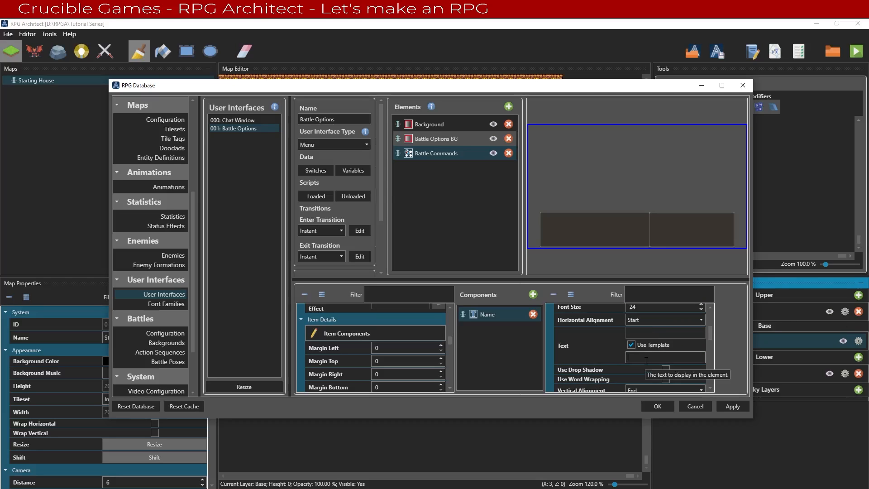
{"action": "type", "text": "Name"}
{"action": "scroll", "coordinate": [631, 323], "scroll_direction": "up", "scroll_amount": 1}
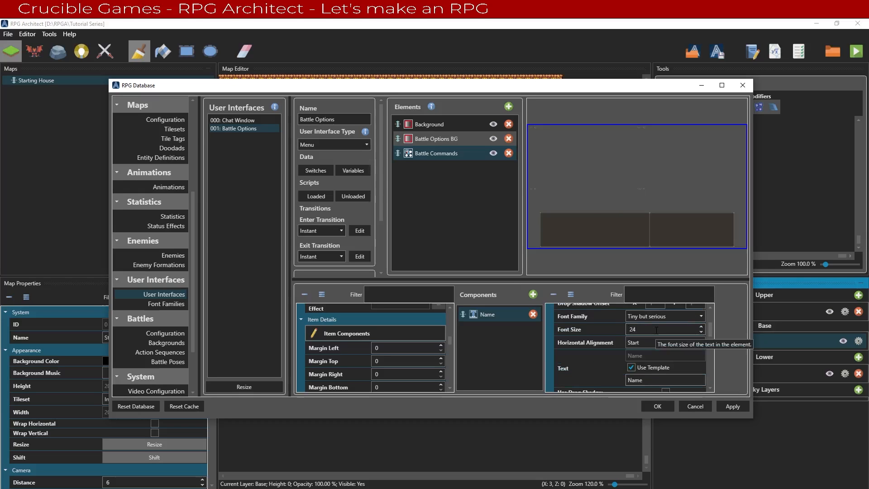
{"action": "left_click", "coordinate": [614, 328]}
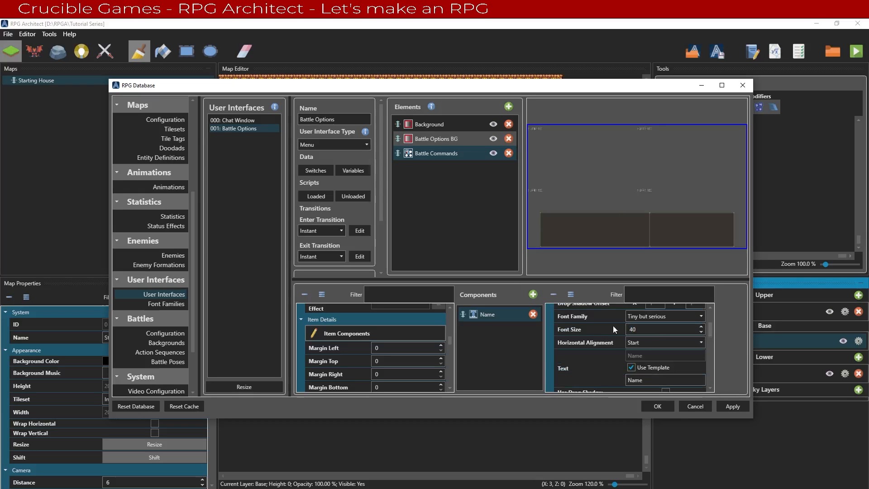
Step: Set the Name component's relative width to 35% and its relative height to 20%
{"action": "scroll", "coordinate": [611, 324], "scroll_direction": "up", "scroll_amount": 3}
{"action": "scroll", "coordinate": [617, 327], "scroll_direction": "down", "scroll_amount": 9}
{"action": "scroll", "coordinate": [615, 327], "scroll_direction": "down", "scroll_amount": 3}
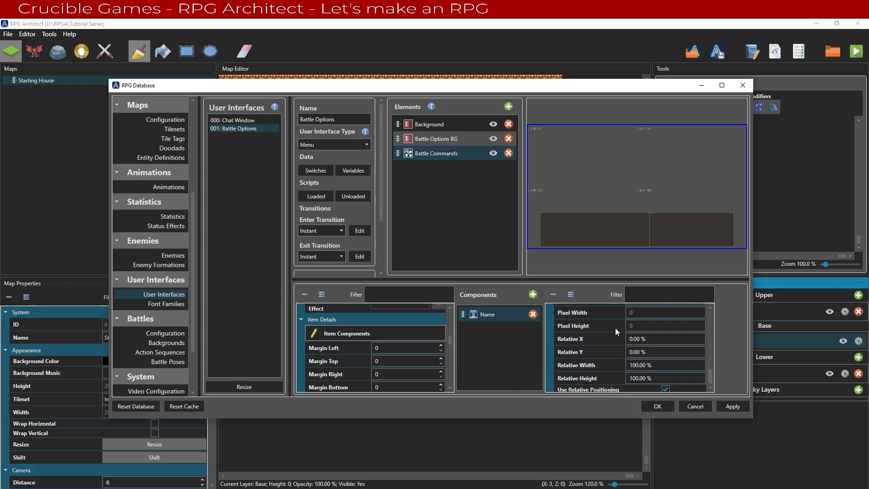
{"action": "left_click", "coordinate": [670, 362]}
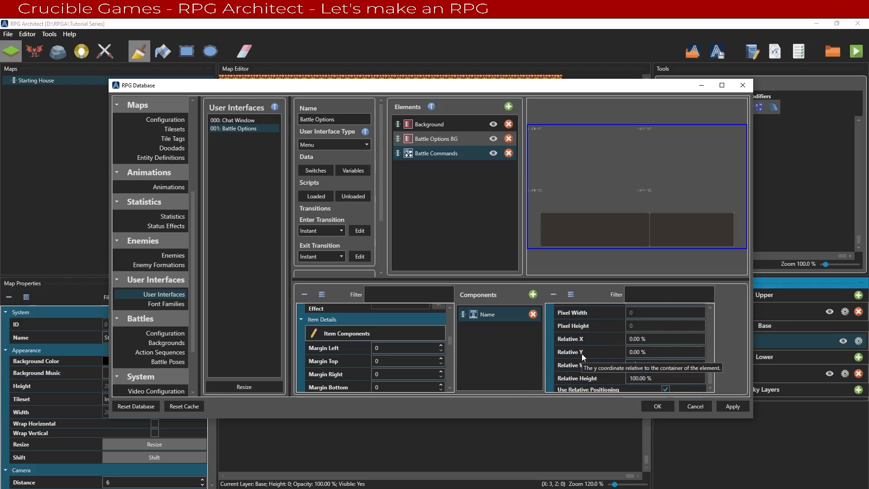
{"action": "type", "text": "40"}
{"action": "key", "text": "Tab"}
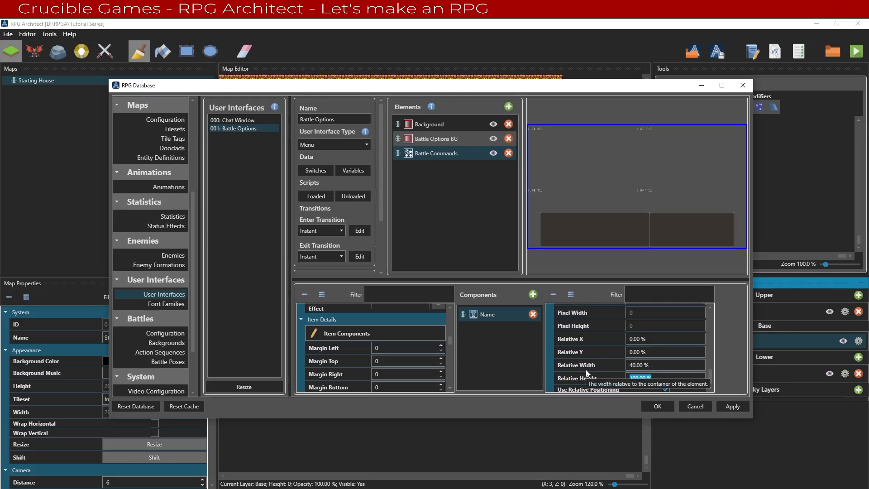
{"action": "type", "text": "20"}
{"action": "left_click", "coordinate": [662, 365]}
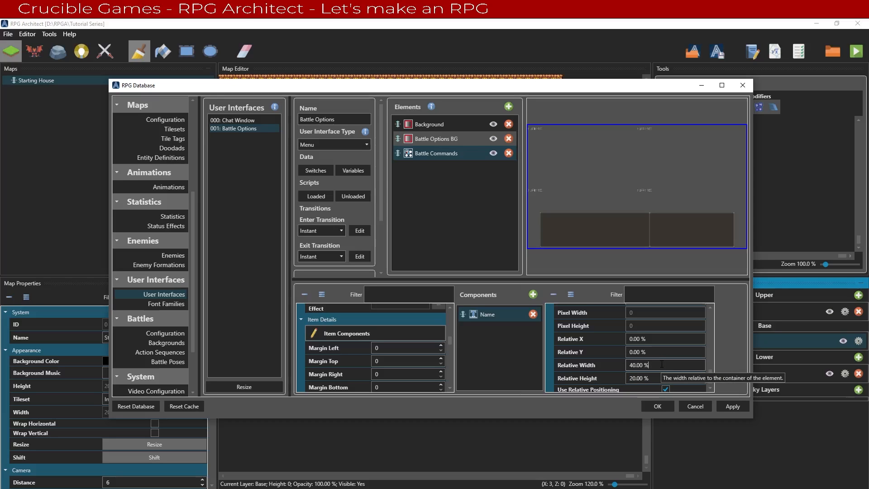
{"action": "key", "text": "BackSpace"}
{"action": "key", "text": "BackSpace"}
{"action": "type", "text": "35"}
Step: Set the Battle Commands item details to a relative width of 20% and a relative height of 20%
{"action": "scroll", "coordinate": [401, 333], "scroll_direction": "down", "scroll_amount": 2}
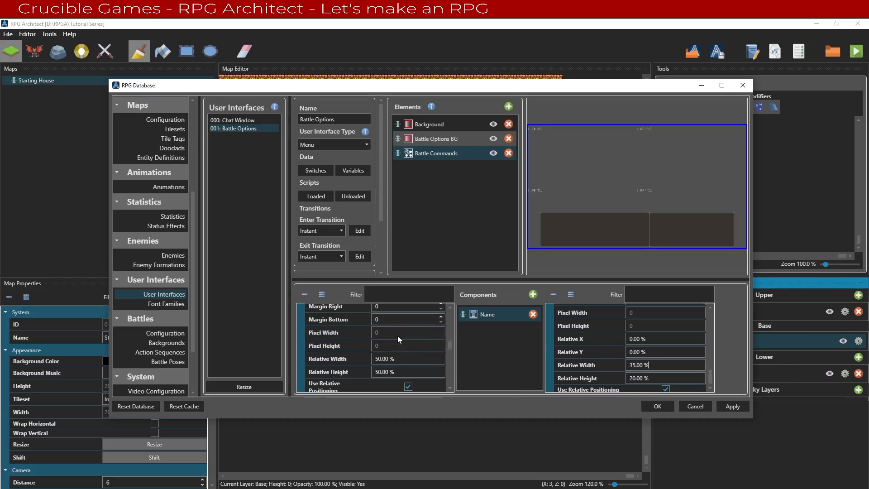
{"action": "left_click", "coordinate": [410, 361]}
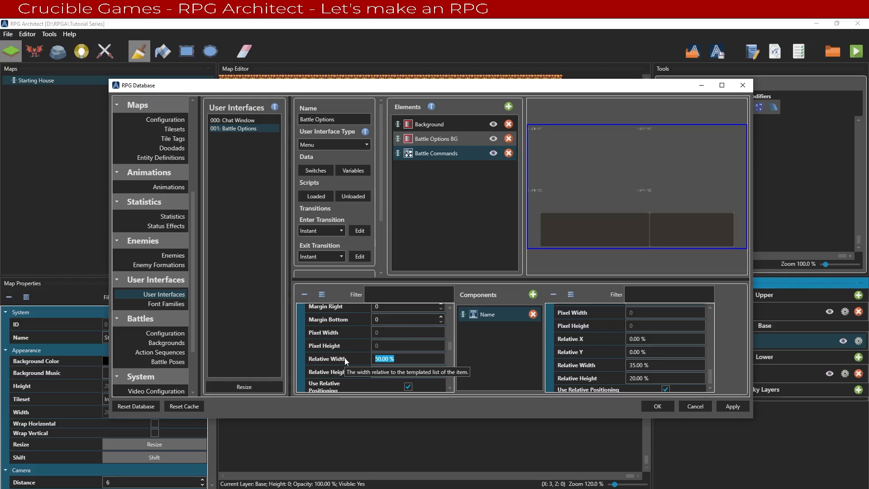
{"action": "type", "text": "20"}
{"action": "left_click", "coordinate": [407, 368]}
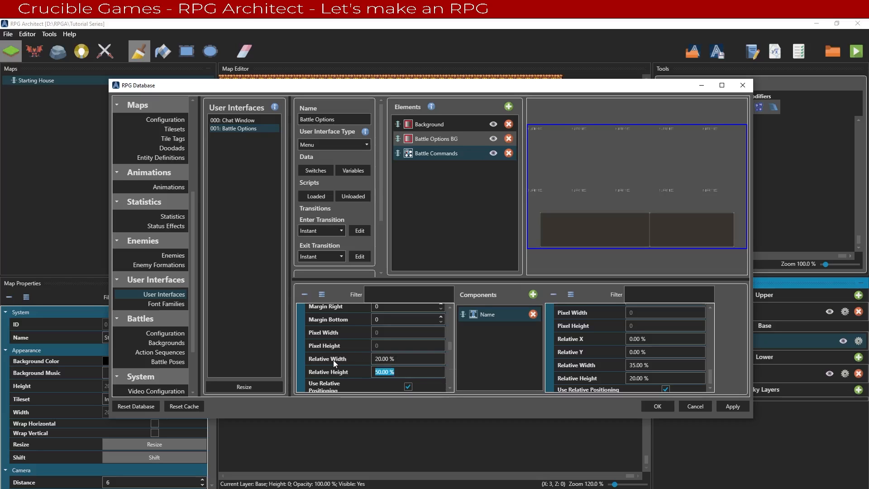
{"action": "type", "text": "20"}
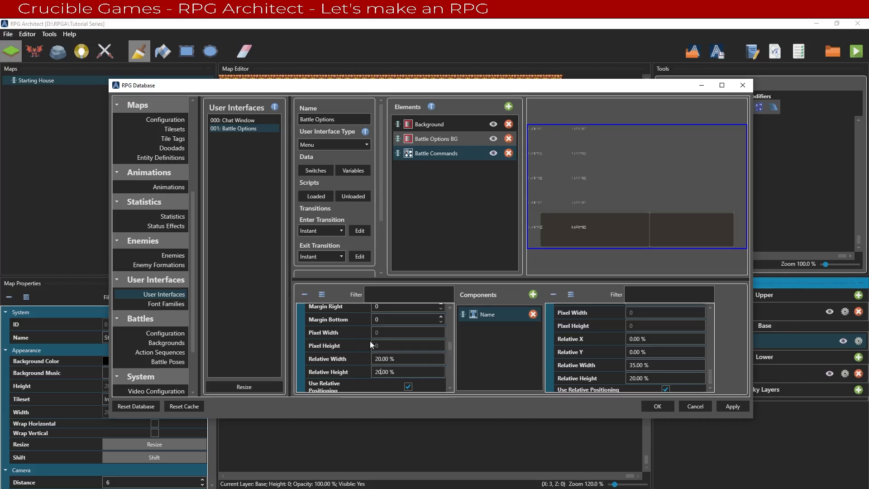
{"action": "scroll", "coordinate": [372, 342], "scroll_direction": "down", "scroll_amount": 1}
{"action": "left_click", "coordinate": [381, 349]}
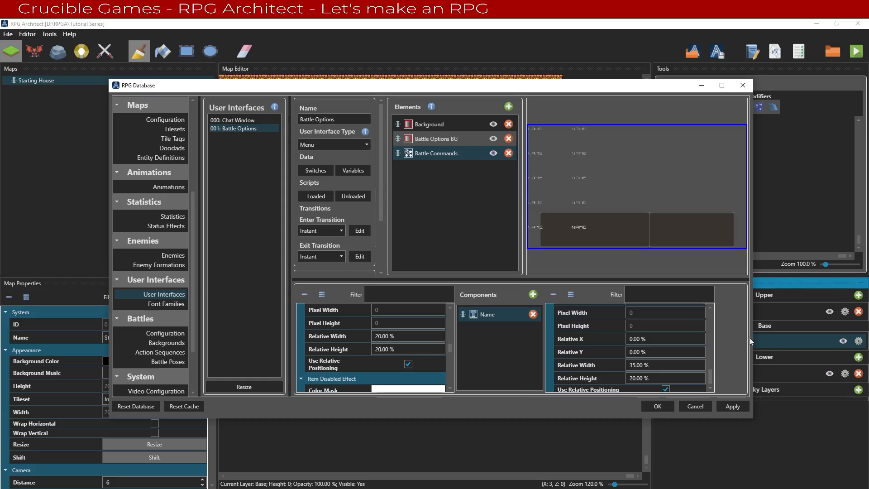
Step: Set the Name component's relative width and relative height both to 100%
{"action": "left_click_drag", "start_coordinate": [663, 365], "coordinate": [652, 379]}
{"action": "type", "text": "100"}
{"action": "key", "text": "ctrl+a"}
{"action": "type", "text": "100"}
Step: Reduce the Battle Commands items' relative width to 12% and their relative height to 7%
{"action": "scroll", "coordinate": [404, 336], "scroll_direction": "up", "scroll_amount": 3}
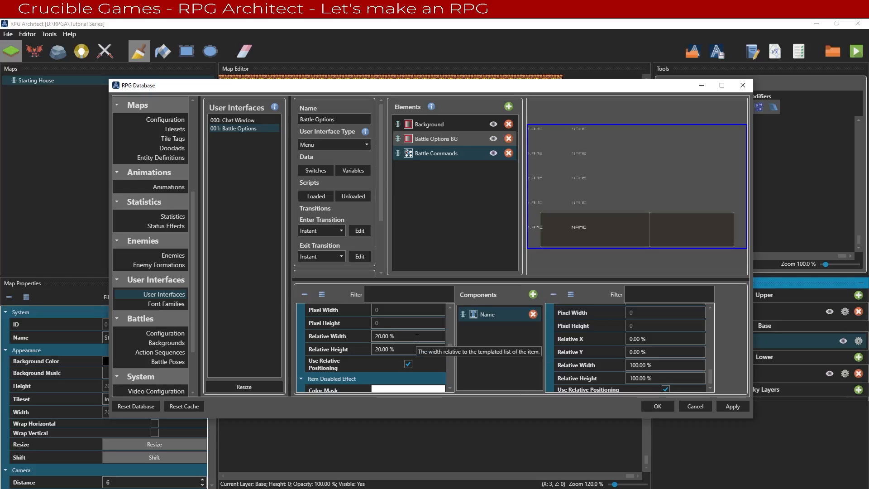
{"action": "scroll", "coordinate": [404, 336], "scroll_direction": "down", "scroll_amount": 10}
{"action": "scroll", "coordinate": [400, 349], "scroll_direction": "down", "scroll_amount": 5}
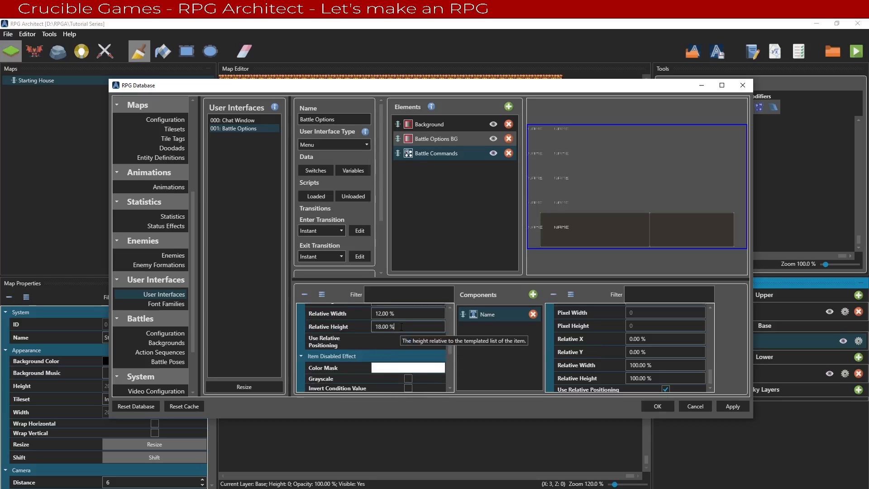
{"action": "scroll", "coordinate": [401, 327], "scroll_direction": "down", "scroll_amount": 10}
{"action": "scroll", "coordinate": [402, 326], "scroll_direction": "down", "scroll_amount": 3}
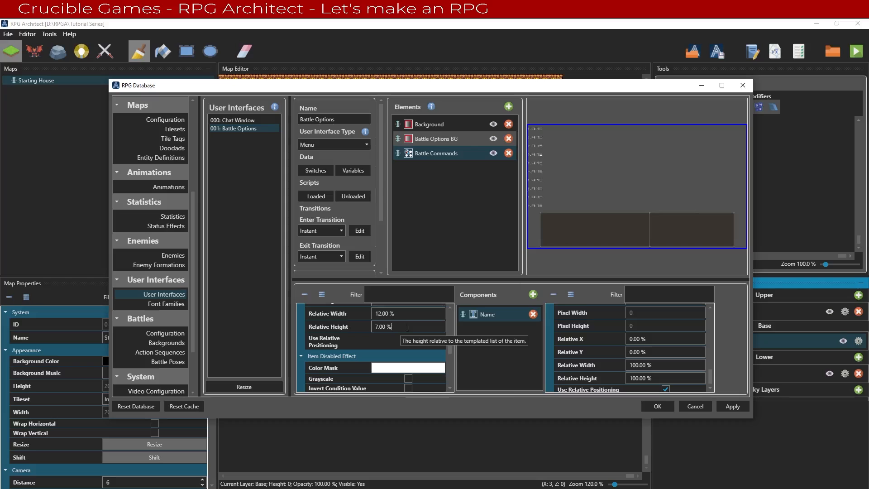
{"action": "left_click_drag", "start_coordinate": [407, 327], "coordinate": [356, 330]}
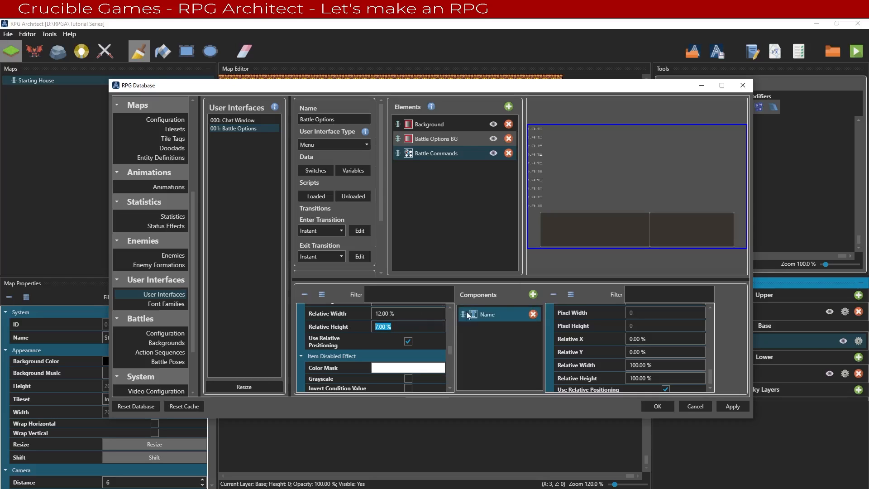
Step: Try 100% as the relative height of the Battle Commands list items, and settle on 20%
{"action": "type", "text": "100"}
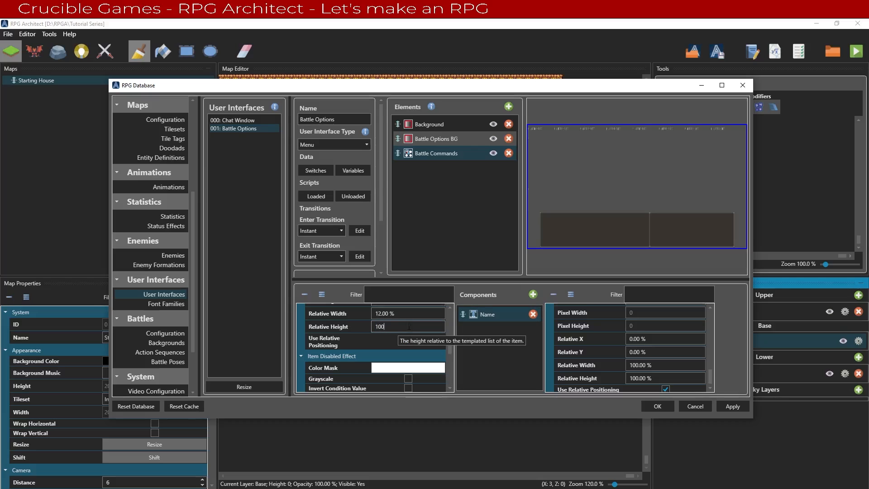
{"action": "key", "text": "Return"}
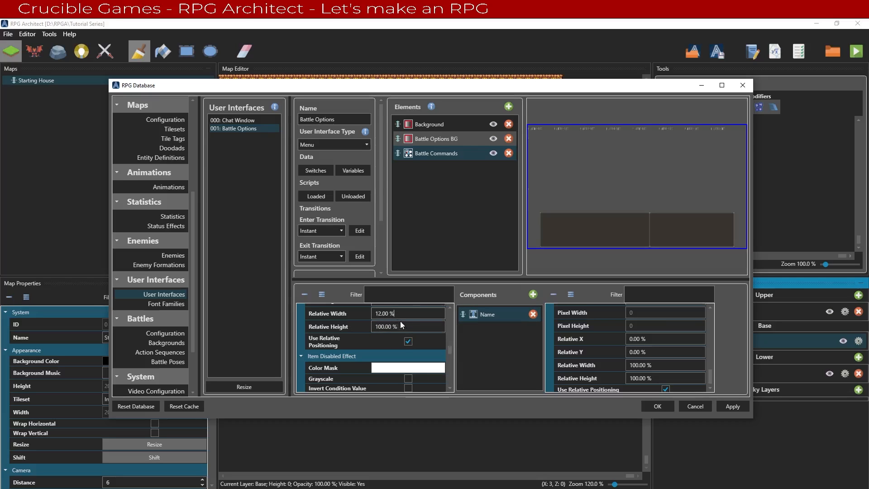
{"action": "type", "text": "20"}
{"action": "key", "text": "Return"}
Step: Set the Battle Commands element's own relative width to 100% and its relative height to 20%
{"action": "scroll", "coordinate": [352, 345], "scroll_direction": "down", "scroll_amount": 8}
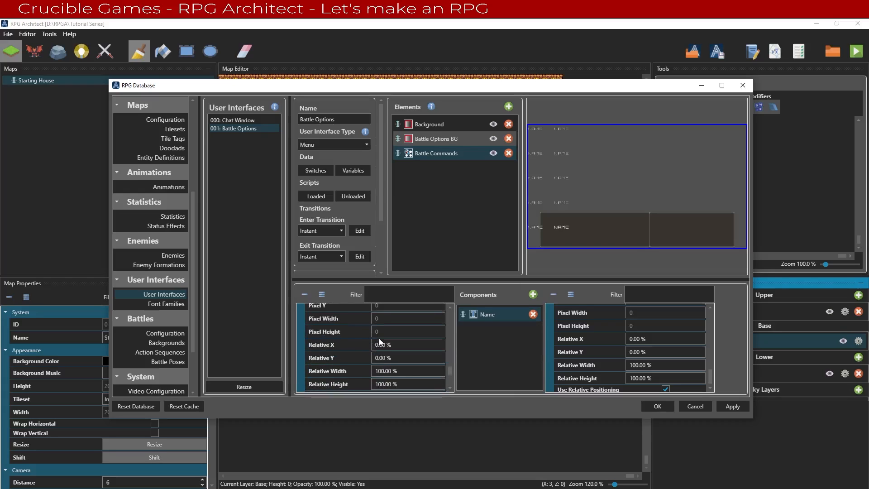
{"action": "left_click", "coordinate": [402, 340]}
{"action": "type", "text": "50"}
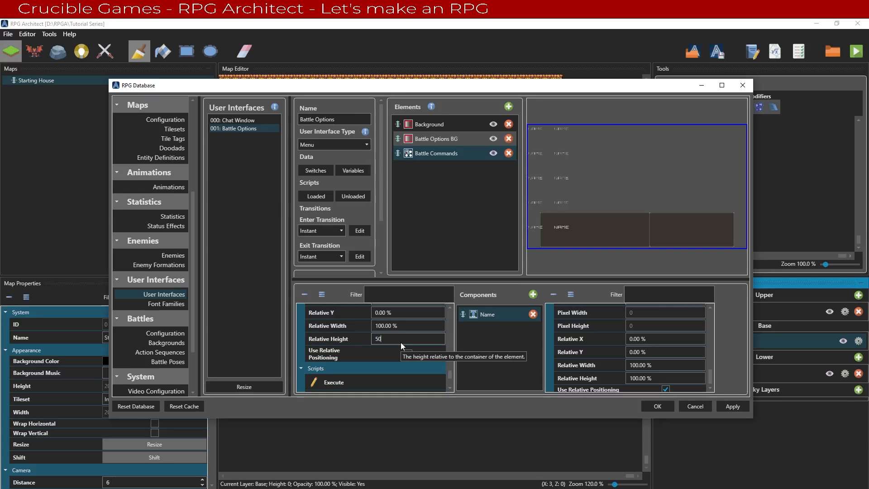
{"action": "key", "text": "Return"}
{"action": "left_click", "coordinate": [398, 326]}
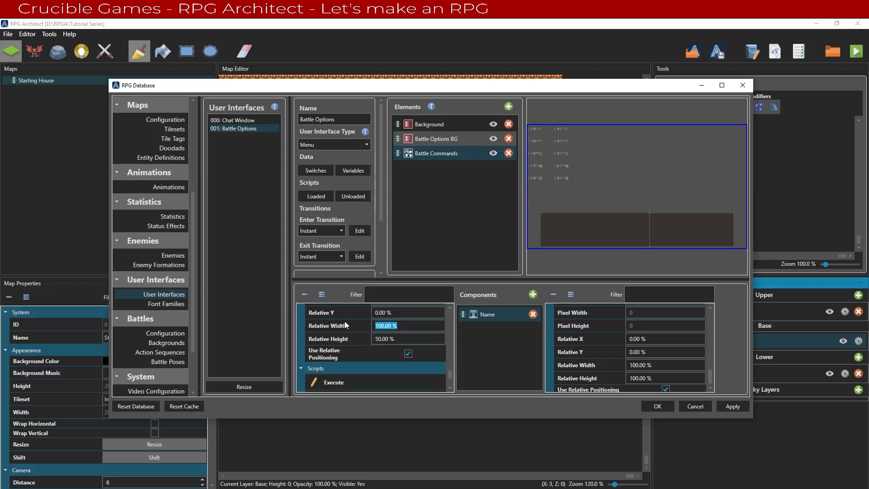
{"action": "type", "text": "50"}
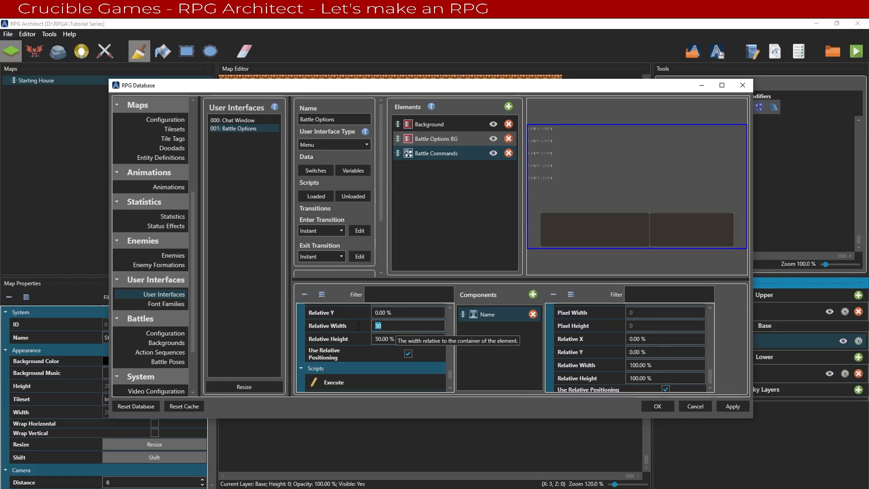
{"action": "left_click_drag", "start_coordinate": [388, 326], "coordinate": [357, 324]}
{"action": "type", "text": "100"}
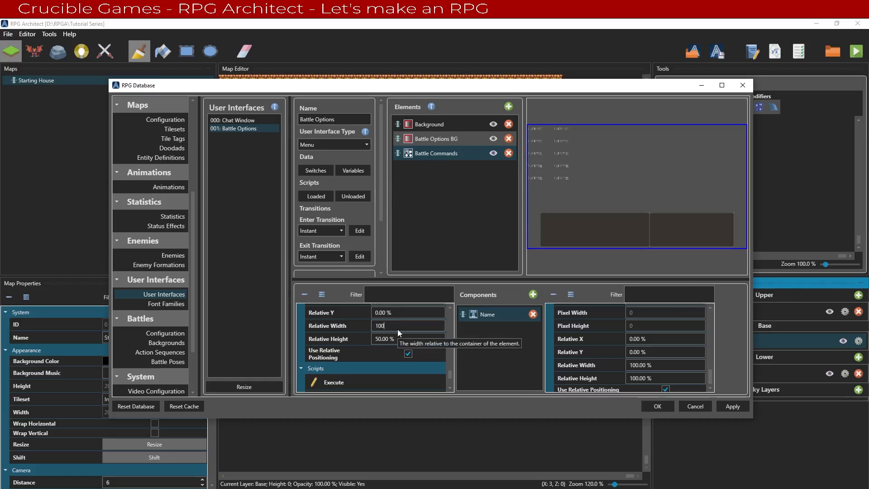
{"action": "key", "text": "Tab"}
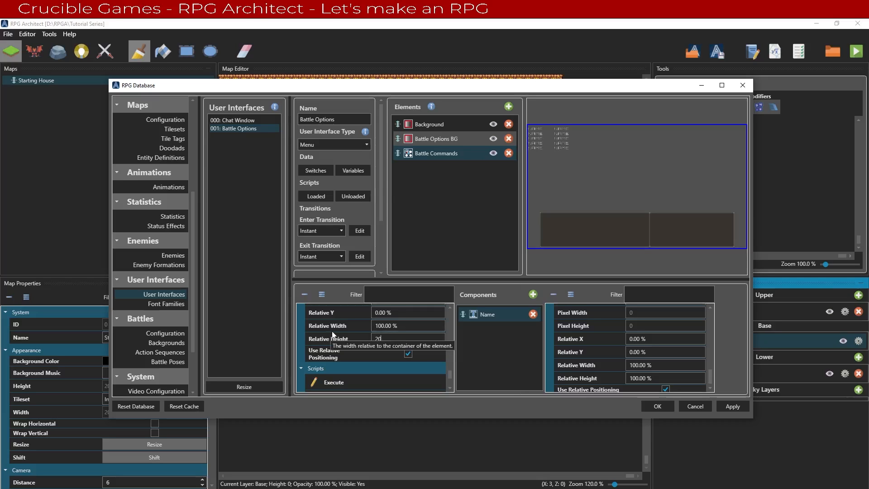
Step: Set the Battle Commands element's Relative X to 60%
{"action": "scroll", "coordinate": [332, 335], "scroll_direction": "up", "scroll_amount": 1}
{"action": "left_click_drag", "start_coordinate": [400, 322], "coordinate": [335, 332]}
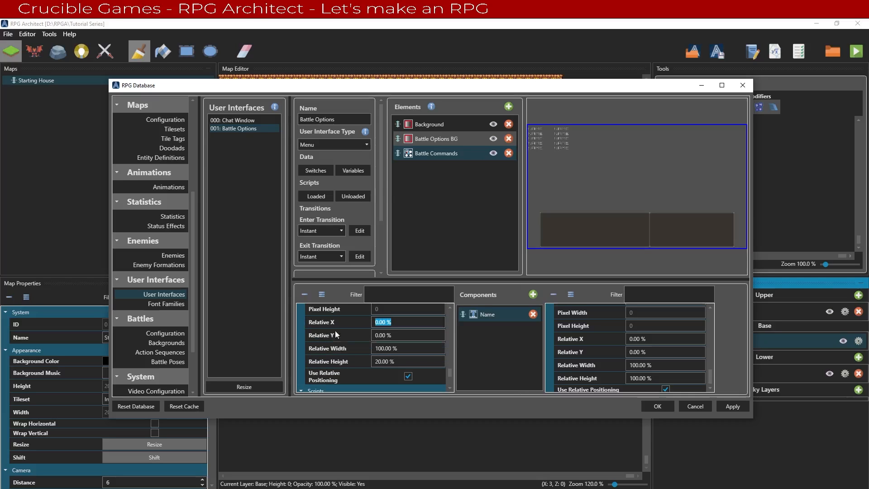
{"action": "type", "text": "6."}
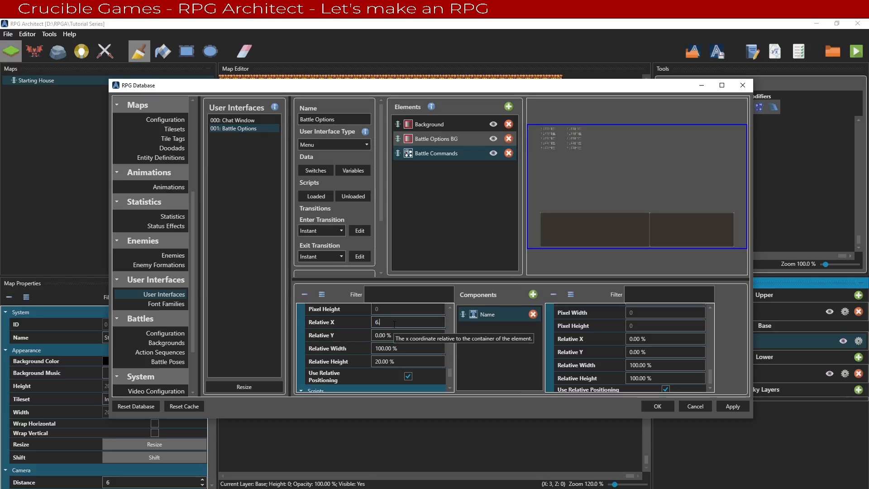
{"action": "key", "text": "BackSpace"}
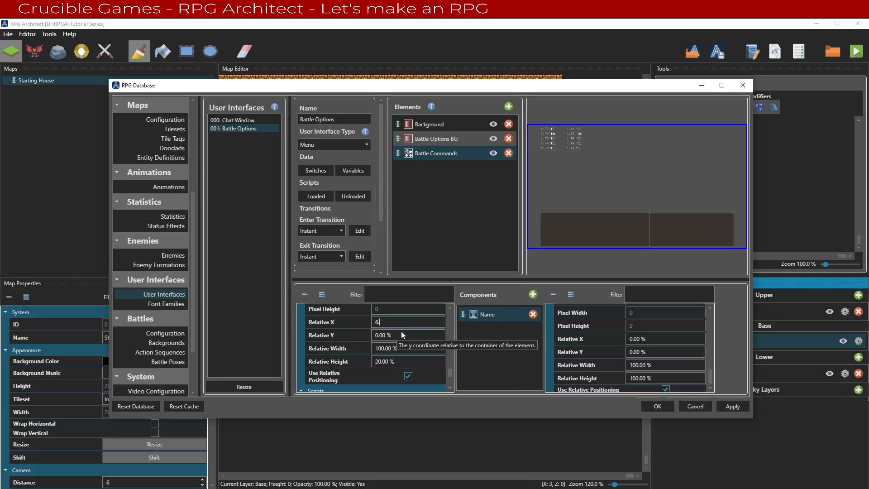
{"action": "type", "text": "0"}
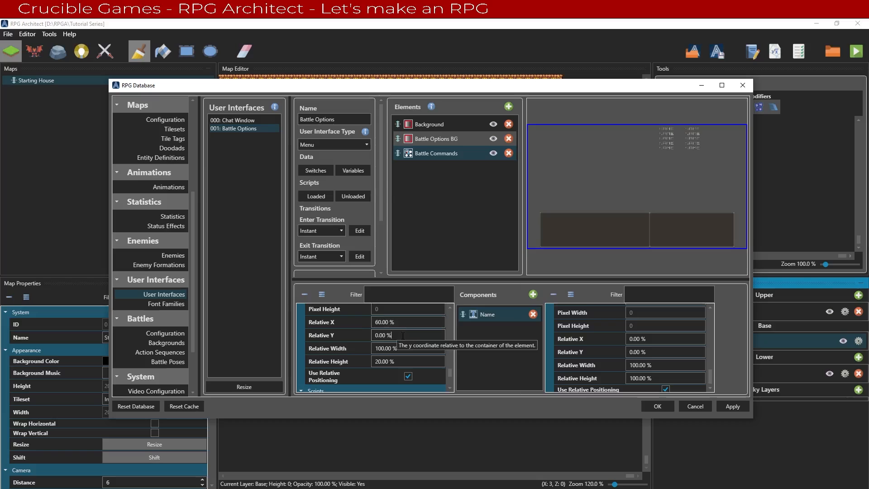
Step: Set the Battle Commands element's Relative Y to 75%, after trying 60%, 80% and 70%
{"action": "double_click", "coordinate": [401, 335]}
{"action": "type", "text": "60"}
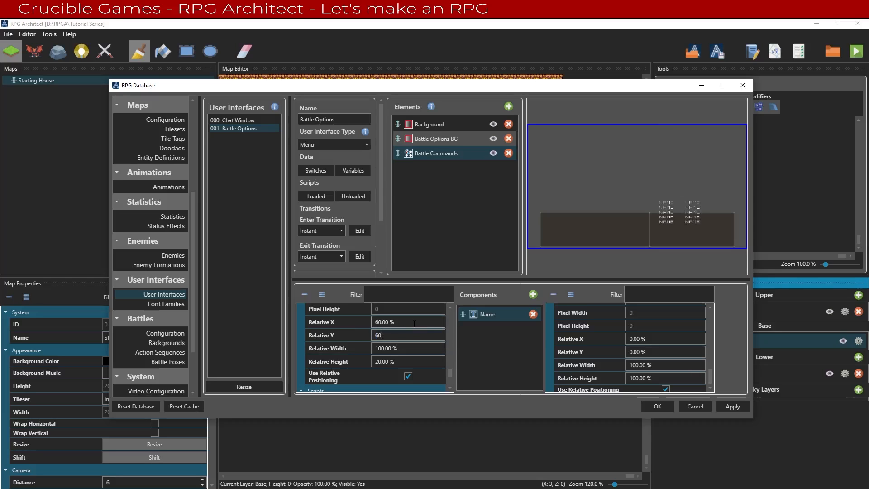
{"action": "left_click", "coordinate": [414, 322]}
{"action": "double_click", "coordinate": [404, 335]}
{"action": "type", "text": "80"}
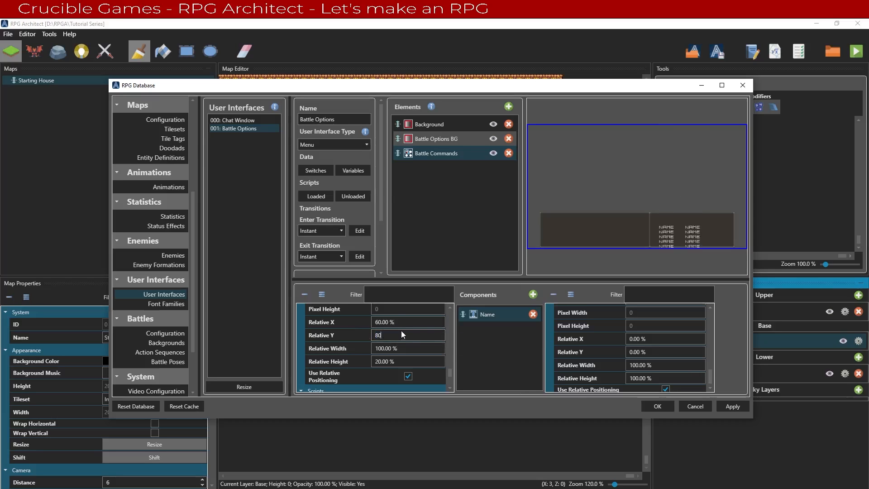
{"action": "double_click", "coordinate": [403, 333]}
{"action": "type", "text": "70"}
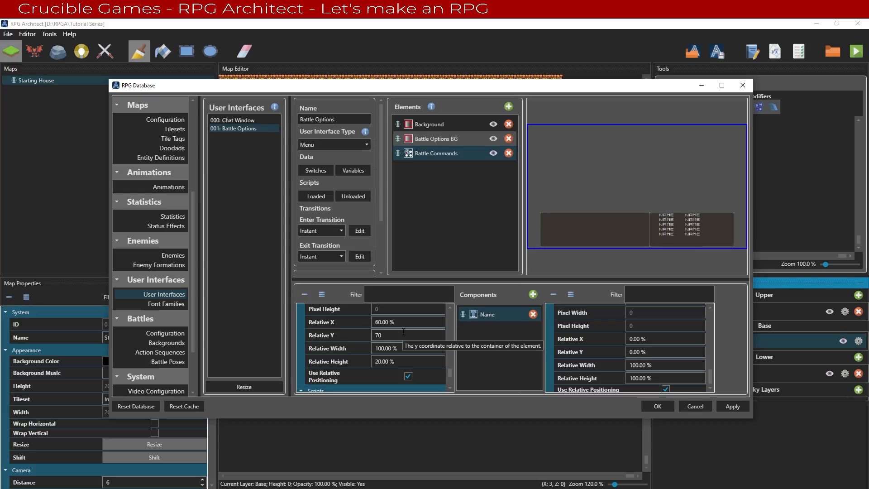
{"action": "double_click", "coordinate": [403, 332]}
{"action": "type", "text": "75"}
Step: Re-enter 60% as the Battle Commands element's Relative X, apply the changes and close the database
{"action": "double_click", "coordinate": [403, 322]}
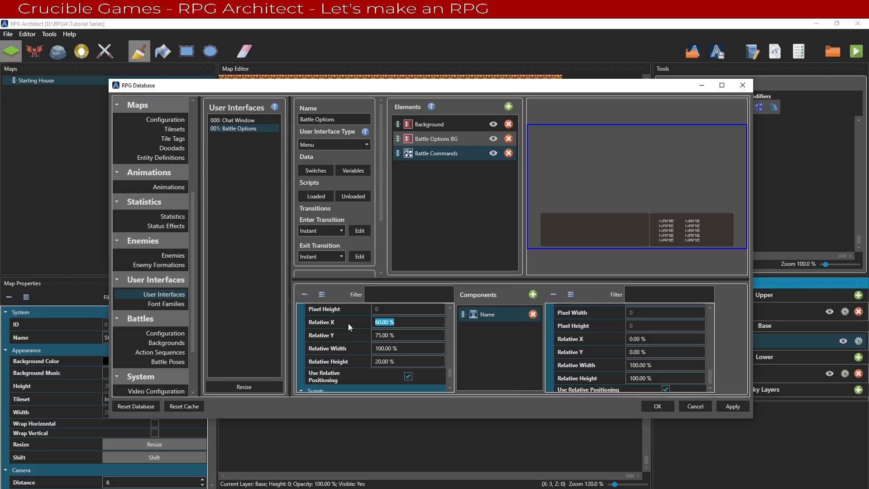
{"action": "type", "text": "60"}
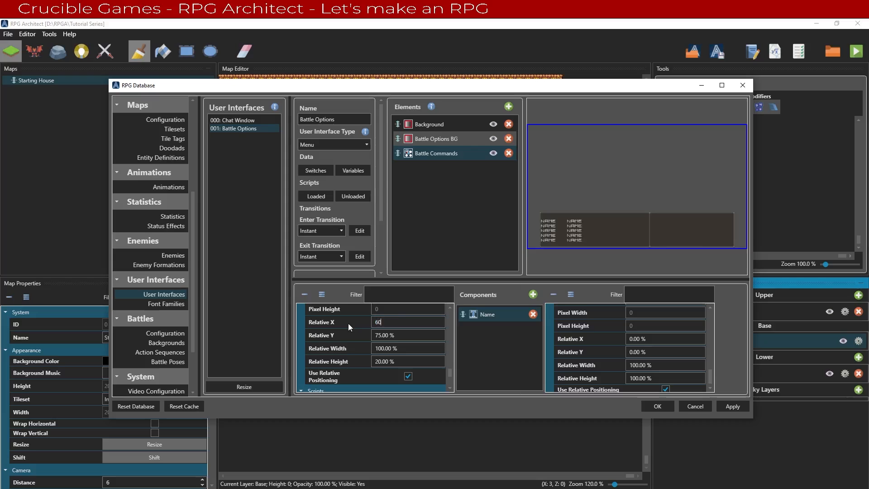
{"action": "left_click", "coordinate": [739, 406]}
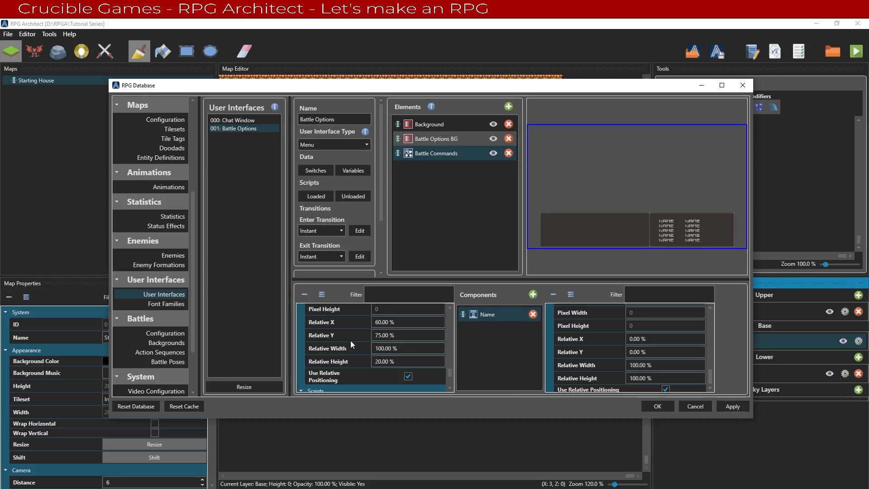
{"action": "left_click", "coordinate": [662, 407]}
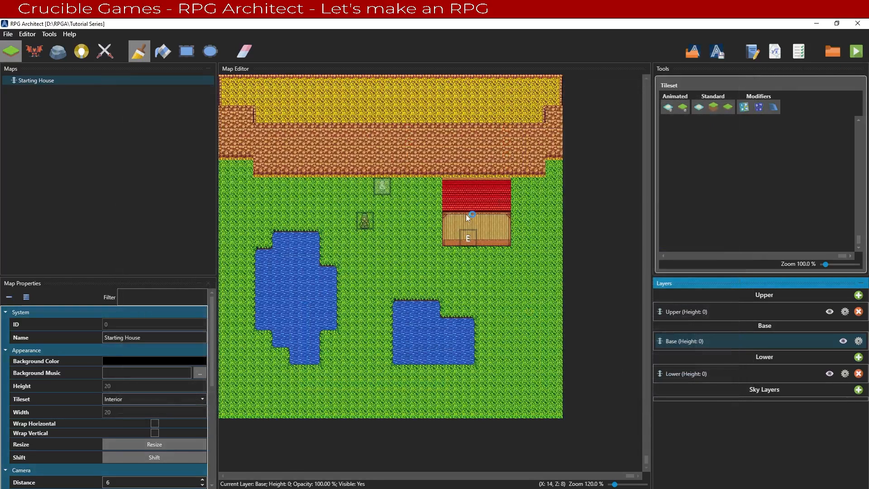
Step: Run the test game, talk to the Traveler to start a battle, check the command menu and close the game
{"action": "key", "text": "F5"}
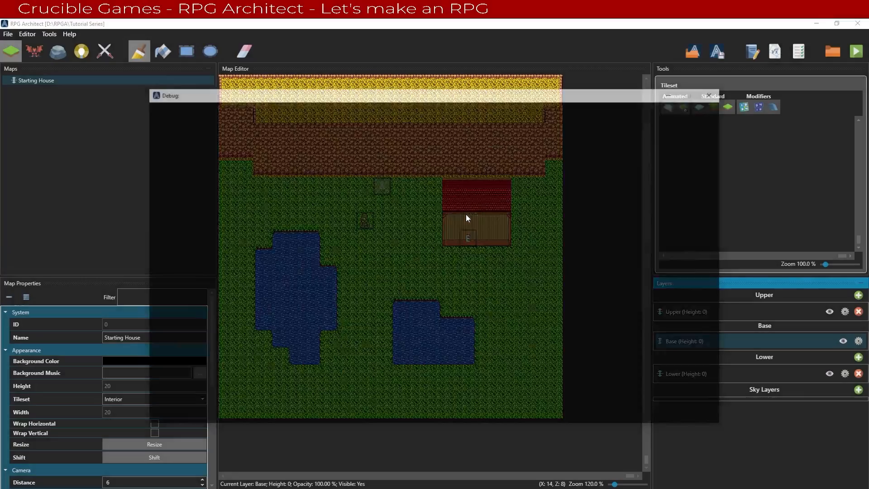
{"action": "key", "text": "Up"}
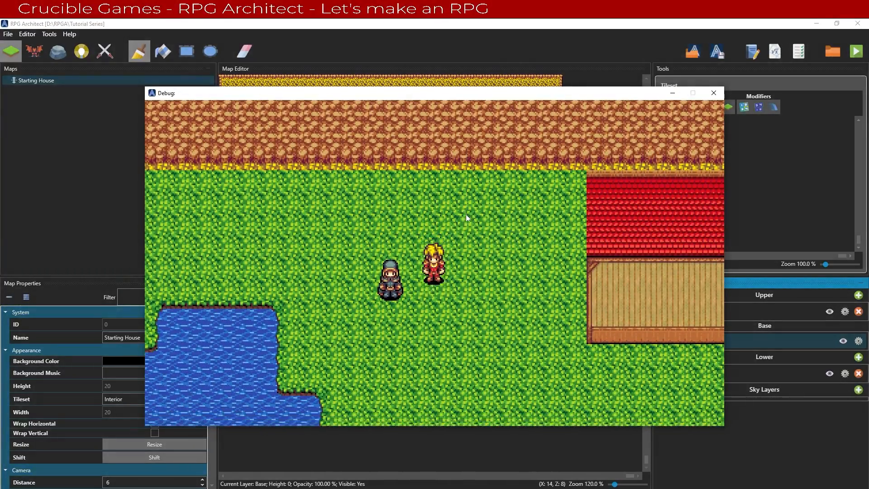
{"action": "key", "text": "Return"}
{"action": "key", "text": "Return"}
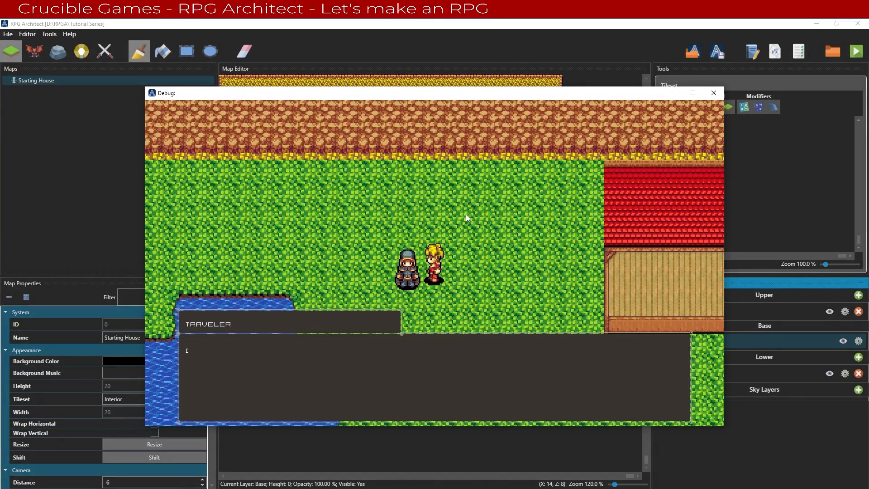
{"action": "key", "text": "Return"}
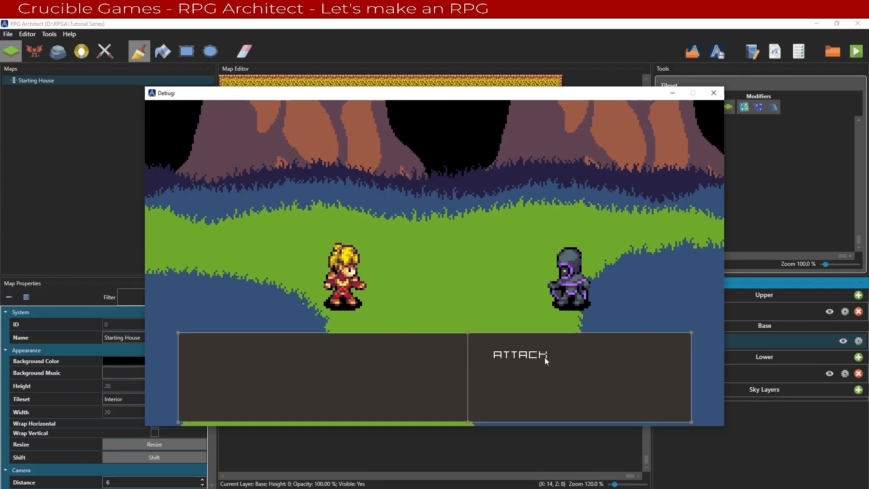
{"action": "left_click", "coordinate": [714, 93]}
Step: Open the database's battle configuration and check the Battler Command Menu setting under User Interface
{"action": "left_click", "coordinate": [48, 34]}
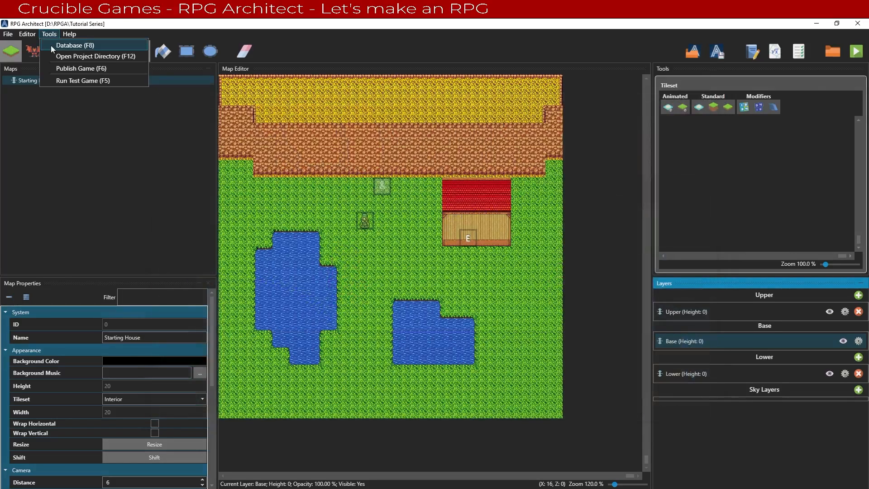
{"action": "left_click", "coordinate": [51, 44]}
{"action": "scroll", "coordinate": [144, 319], "scroll_direction": "down", "scroll_amount": 5}
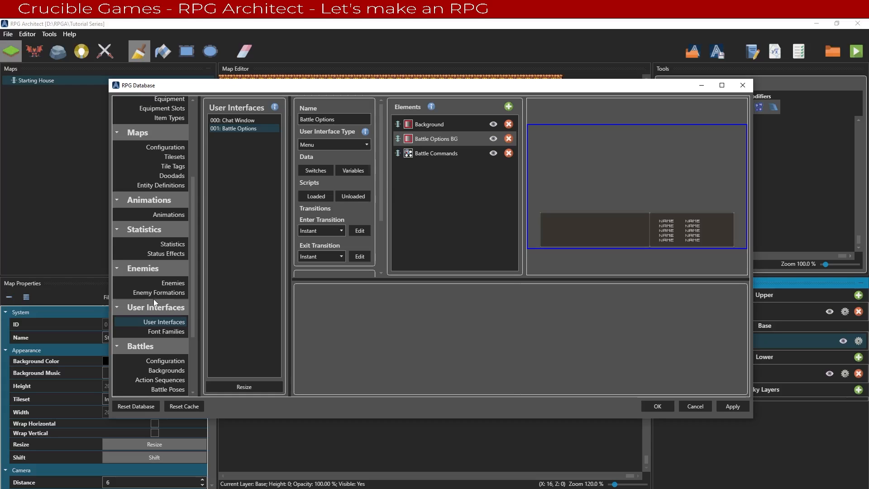
{"action": "left_click", "coordinate": [165, 360]}
{"action": "scroll", "coordinate": [276, 328], "scroll_direction": "down", "scroll_amount": 10}
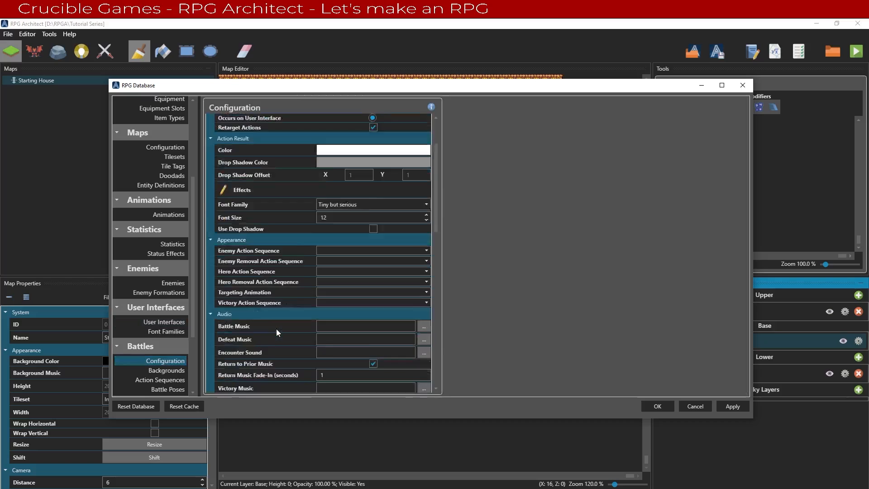
{"action": "scroll", "coordinate": [276, 331], "scroll_direction": "down", "scroll_amount": 5}
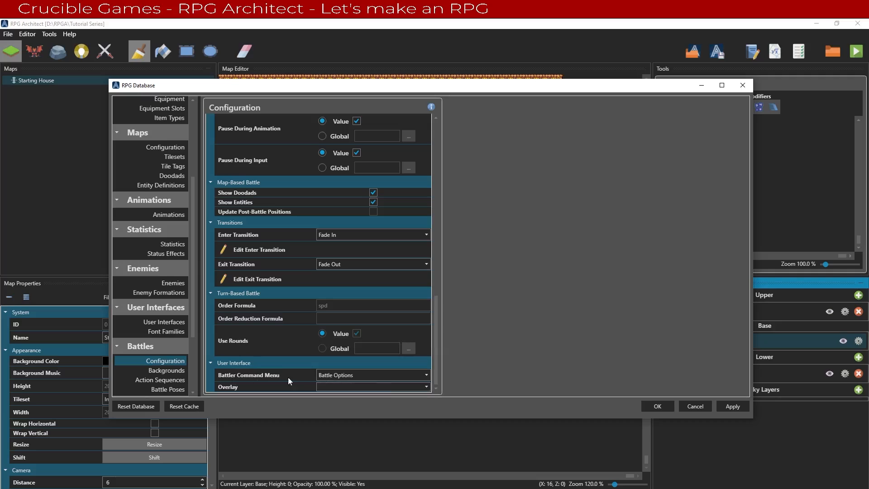
Step: Review the Battle Options user interface and the Attack skill's settings in the database
{"action": "left_click", "coordinate": [164, 322]}
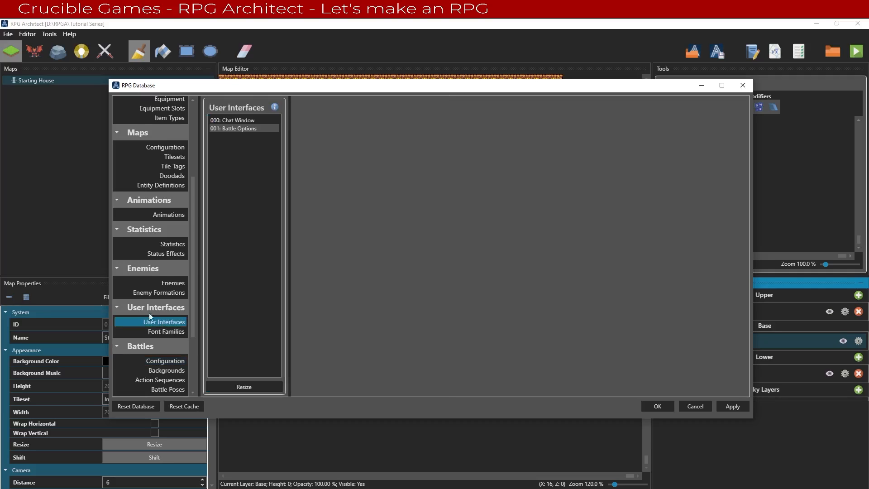
{"action": "left_click", "coordinate": [233, 128]}
{"action": "scroll", "coordinate": [173, 245], "scroll_direction": "up", "scroll_amount": 4}
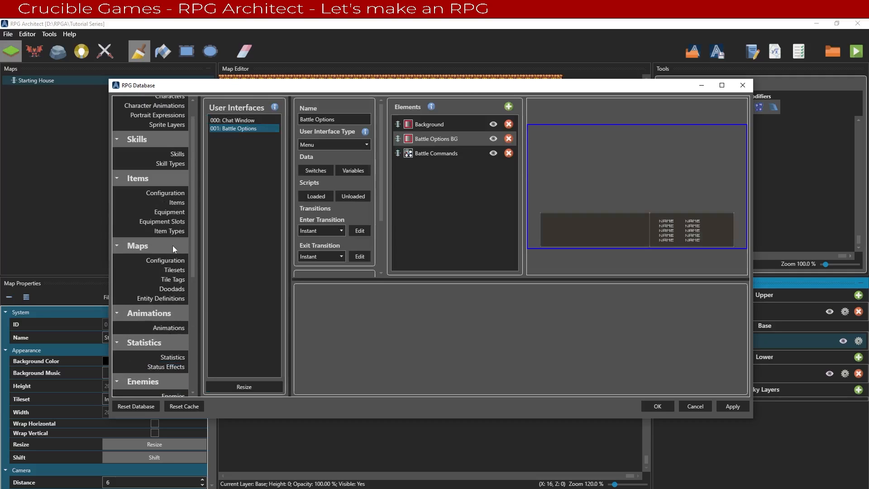
{"action": "left_click", "coordinate": [160, 154]}
{"action": "left_click", "coordinate": [256, 120]}
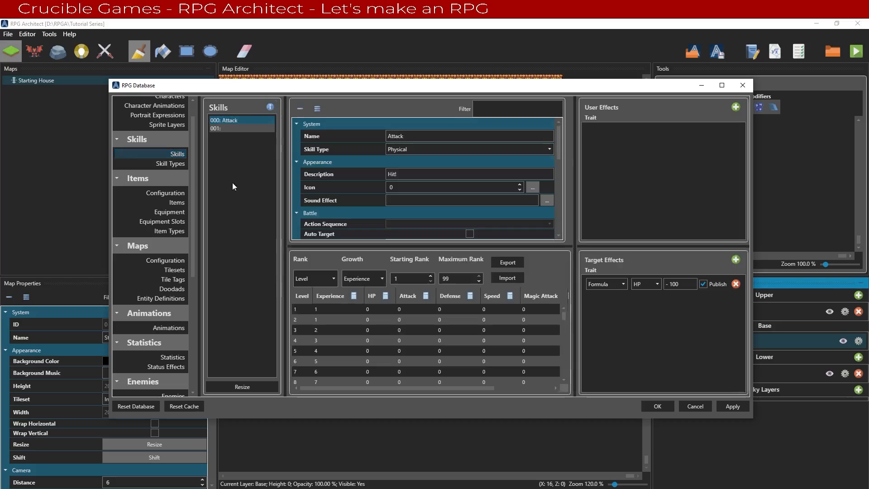
Step: Open the cursor appearance properties of the Battle Commands element in the Battle Options user interface
{"action": "scroll", "coordinate": [164, 306], "scroll_direction": "down", "scroll_amount": 5}
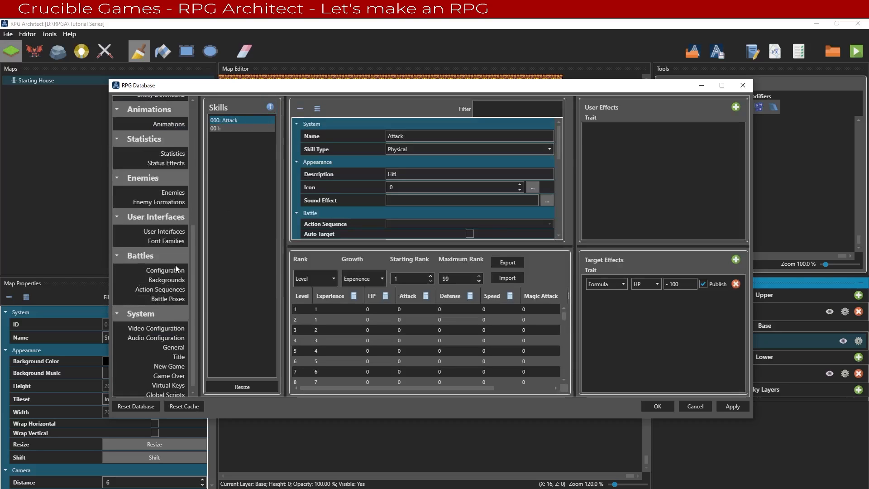
{"action": "left_click", "coordinate": [156, 231]}
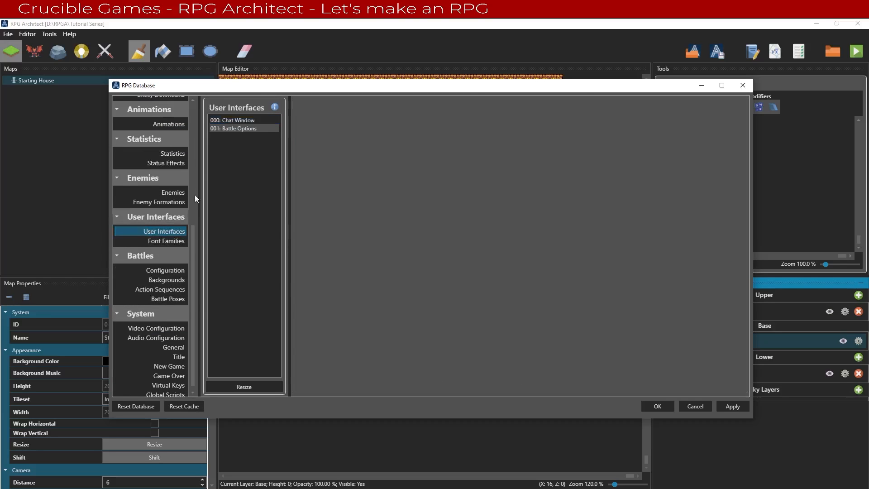
{"action": "left_click", "coordinate": [244, 129]}
{"action": "left_click", "coordinate": [435, 153]}
{"action": "scroll", "coordinate": [370, 320], "scroll_direction": "down", "scroll_amount": 10}
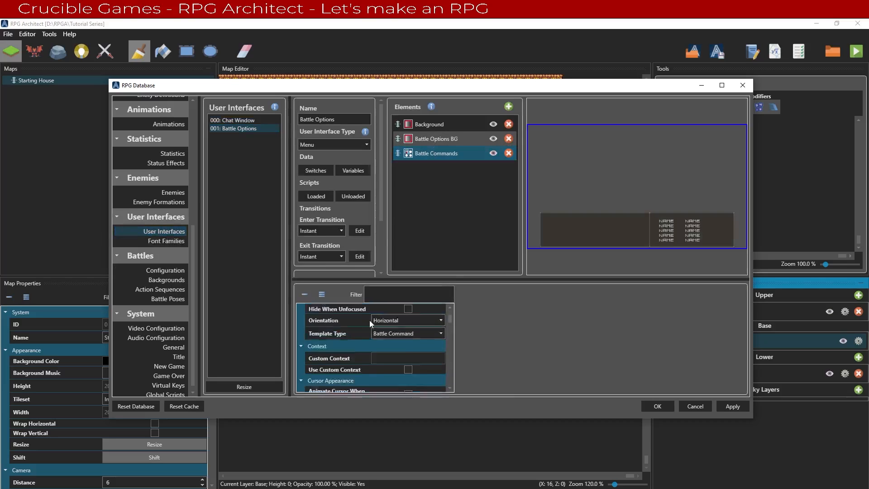
{"action": "scroll", "coordinate": [351, 336], "scroll_direction": "up", "scroll_amount": 2}
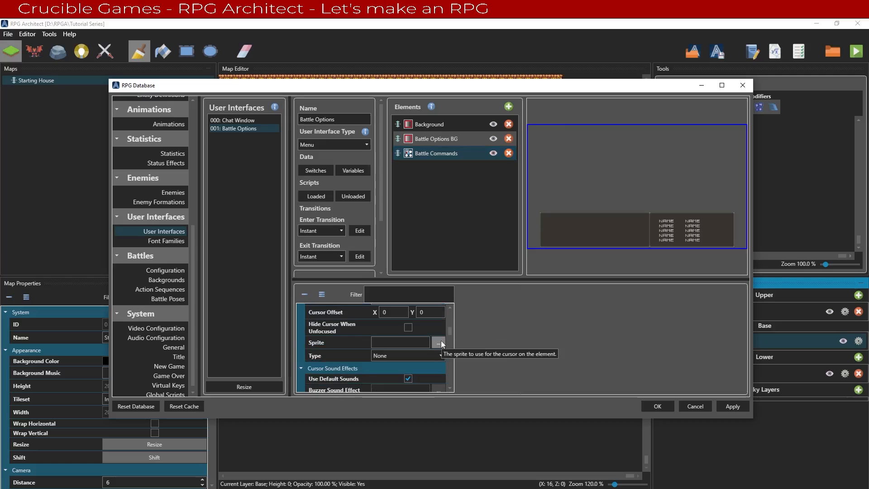
Step: Choose cursorMenu-1a.png from the UI Monster and Robot - LoBit Cursors folder as the Battle Commands cursor sprite
{"action": "left_click", "coordinate": [439, 340]}
{"action": "scroll", "coordinate": [197, 265], "scroll_direction": "down", "scroll_amount": 3}
{"action": "double_click", "coordinate": [183, 267]}
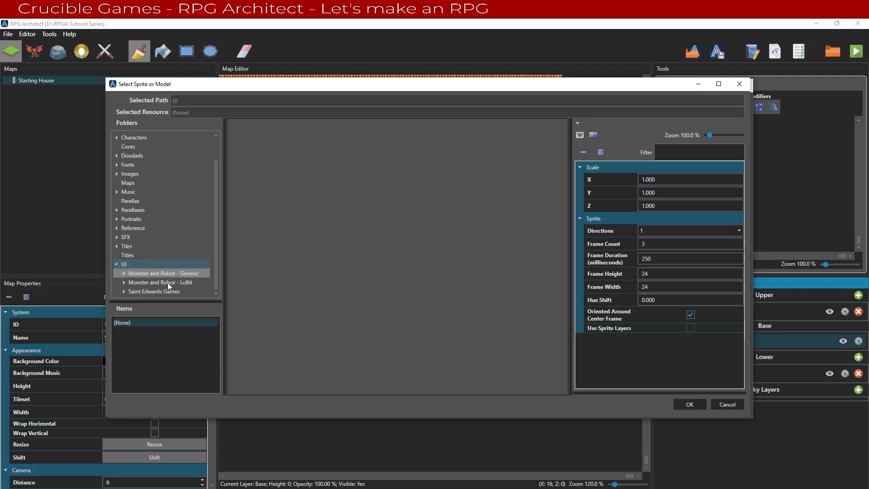
{"action": "left_click", "coordinate": [155, 291]}
{"action": "left_click", "coordinate": [153, 332]}
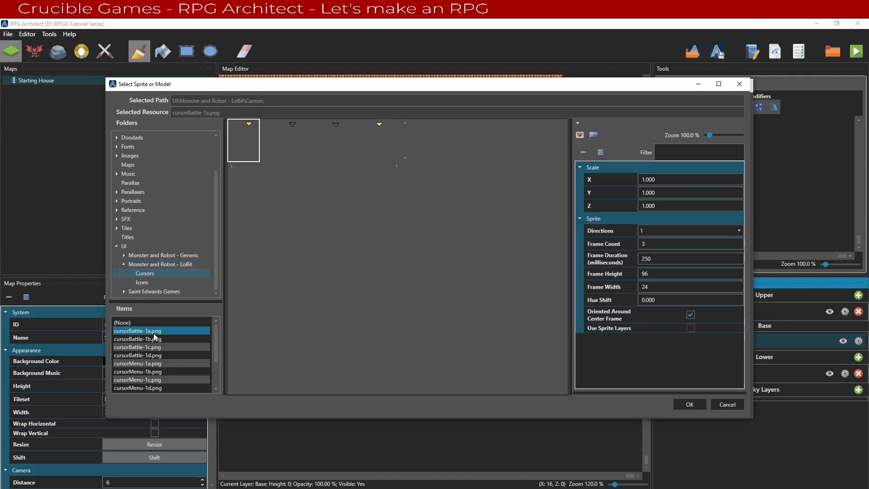
{"action": "left_click", "coordinate": [155, 339]}
{"action": "left_click", "coordinate": [156, 363]}
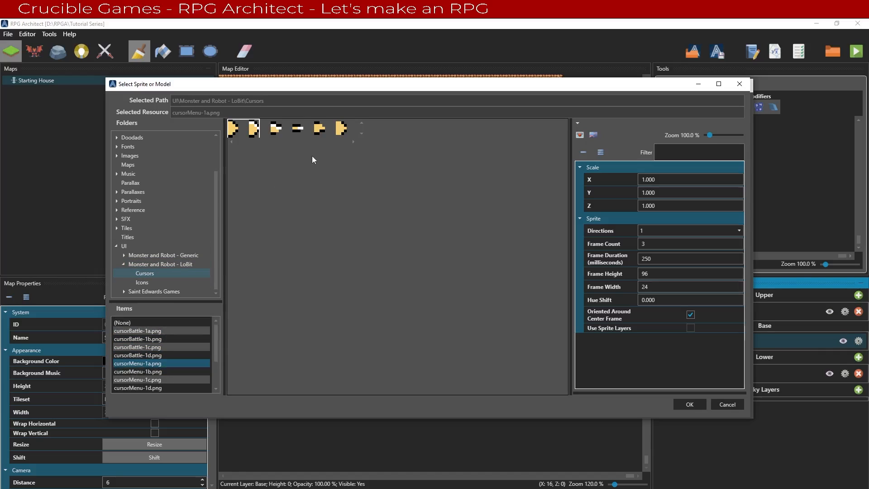
Step: Fit the cursor sprite's frame dimensions to the image, set its frame count to 6 and accept the sprite
{"action": "left_click", "coordinate": [594, 135]}
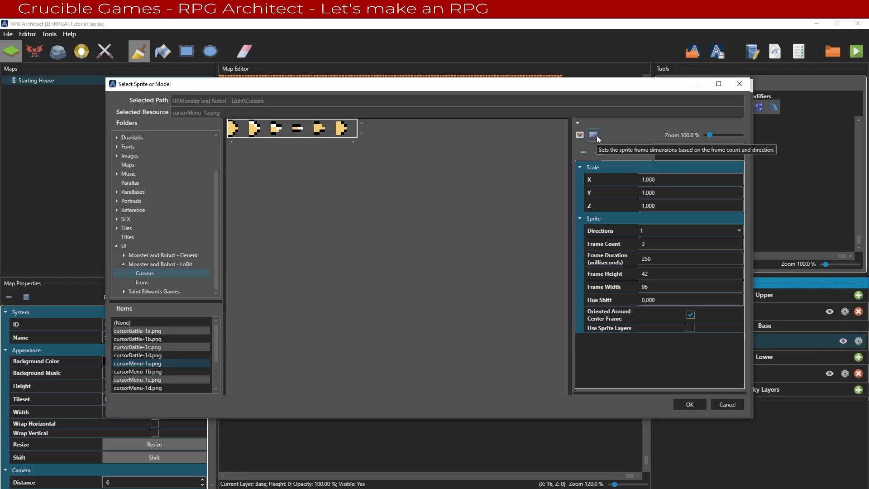
{"action": "left_click", "coordinate": [602, 244]}
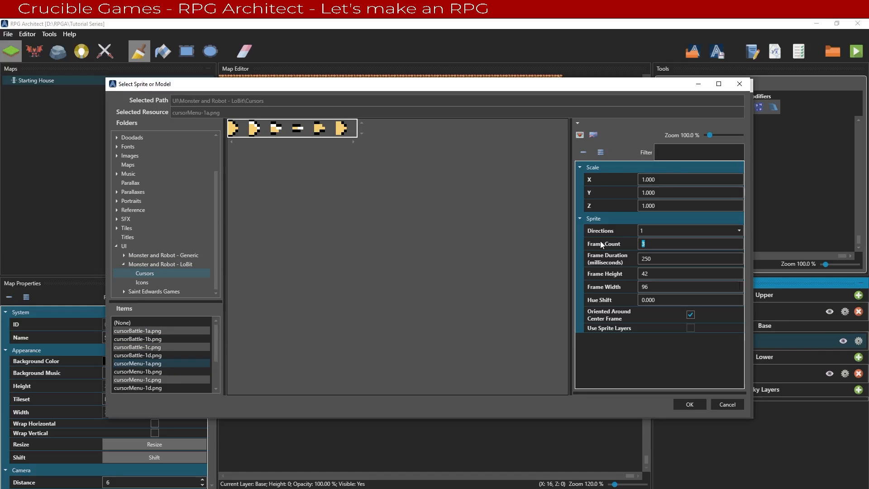
{"action": "type", "text": "6"}
{"action": "key", "text": "Return"}
{"action": "left_click", "coordinate": [691, 405]}
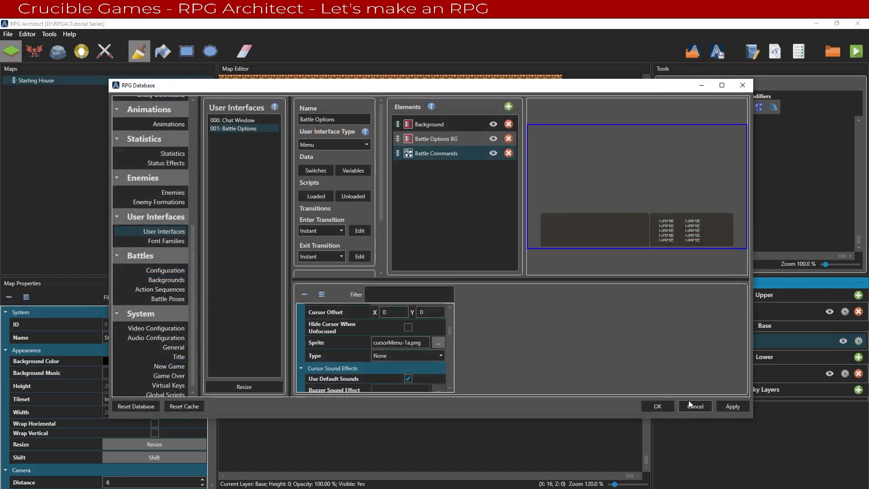
Step: Set the cursor type to Pointer - Left and its X offset to 15, after trying 50 and 25
{"action": "left_click", "coordinate": [385, 356]}
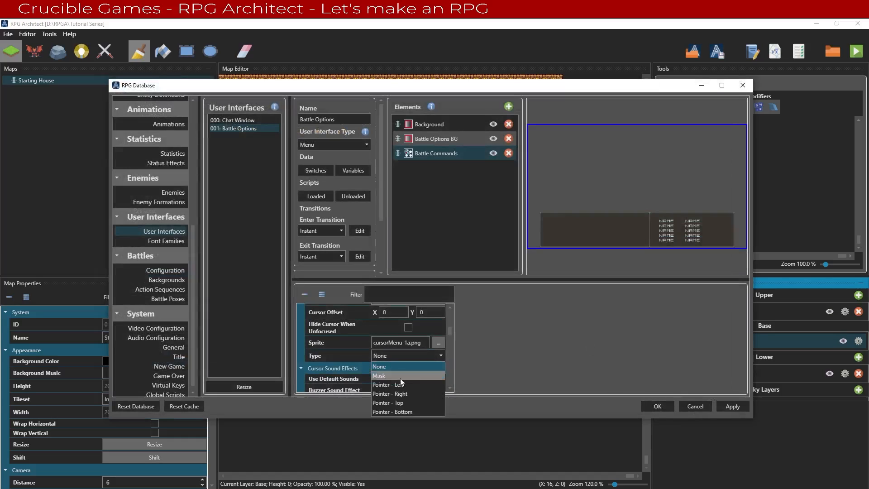
{"action": "left_click", "coordinate": [401, 380]}
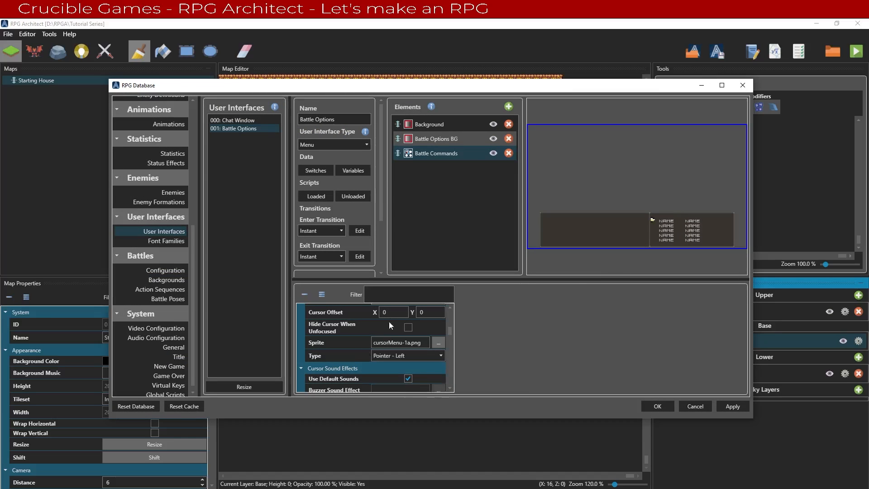
{"action": "type", "text": "50"}
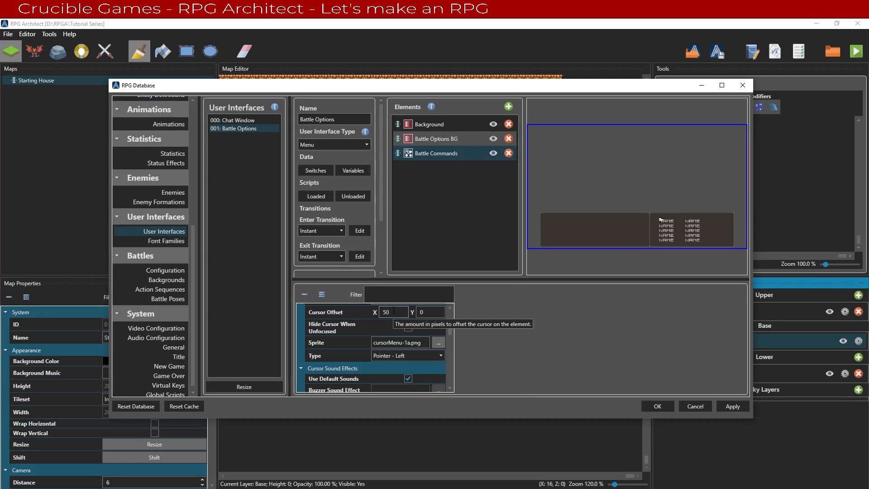
{"action": "key", "text": "BackSpace"}
{"action": "key", "text": "BackSpace"}
{"action": "type", "text": "25"}
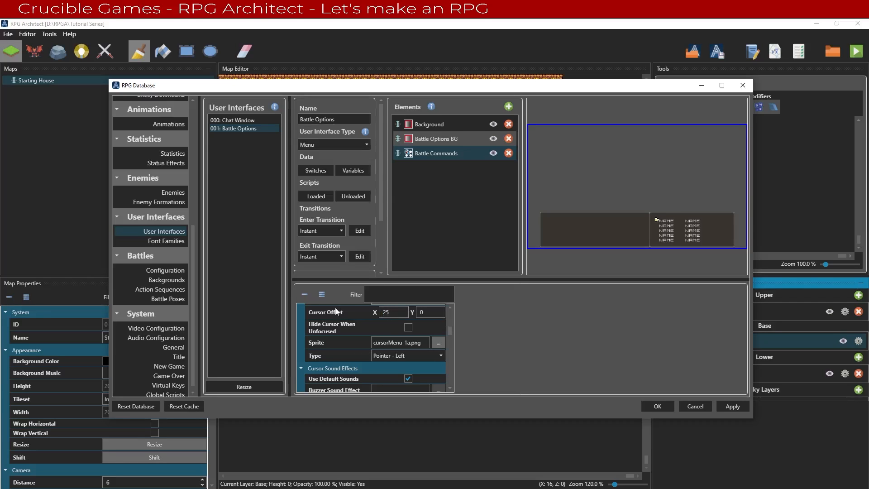
{"action": "left_click_drag", "start_coordinate": [389, 312], "coordinate": [362, 314]}
{"action": "type", "text": "15"}
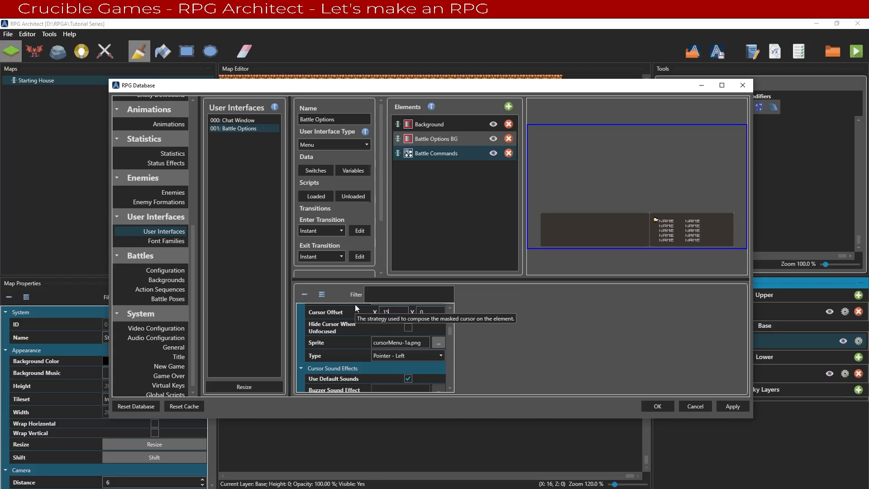
Step: Set the cursor's Y offset to 10 after trying 5 and 15, and save and close the database
{"action": "key", "text": "Tab"}
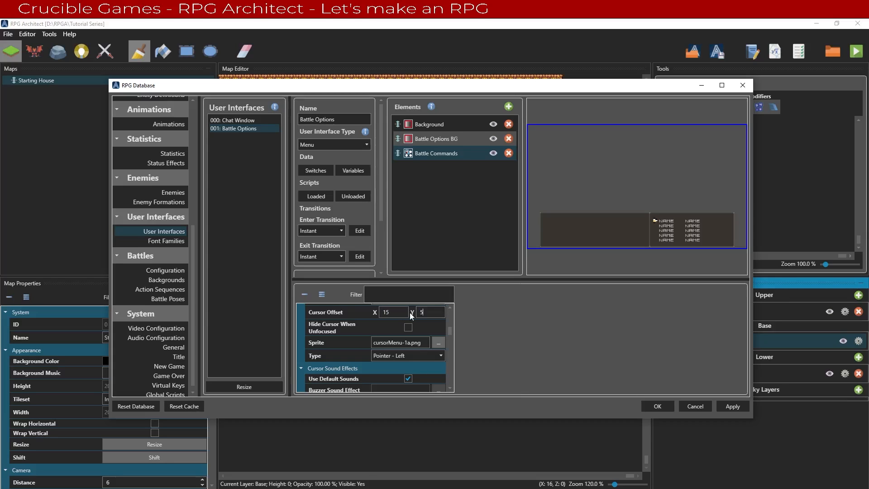
{"action": "type", "text": "5"}
{"action": "left_click_drag", "start_coordinate": [424, 312], "coordinate": [401, 305]}
{"action": "type", "text": "15"}
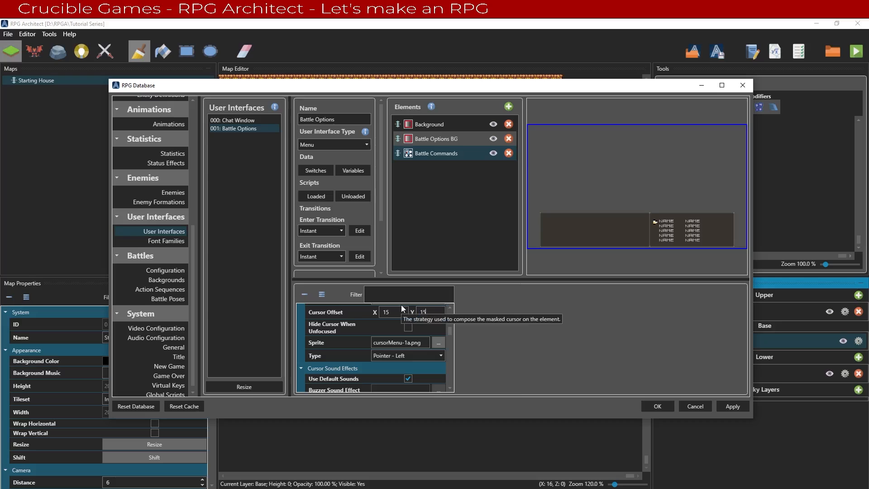
{"action": "key", "text": "Return"}
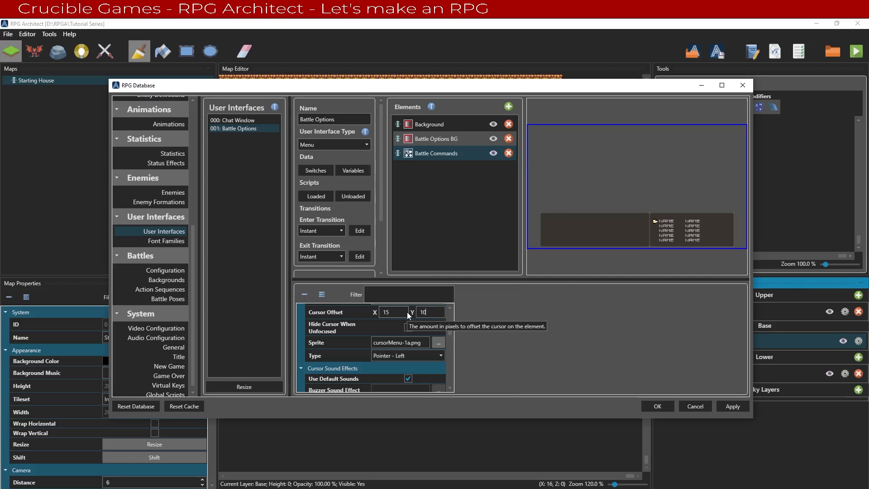
{"action": "left_click", "coordinate": [657, 405]}
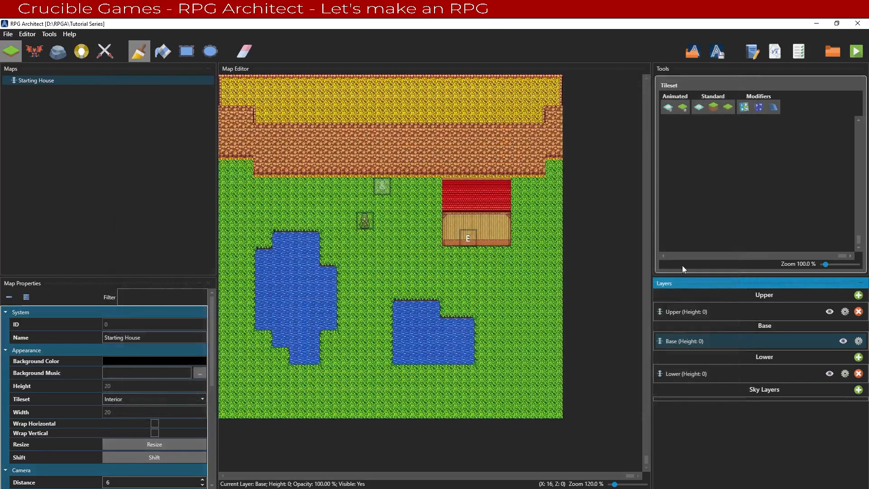
Step: Run the test game, talk to the Traveler to start a battle, check the command cursor and close the game
{"action": "left_click", "coordinate": [852, 56]}
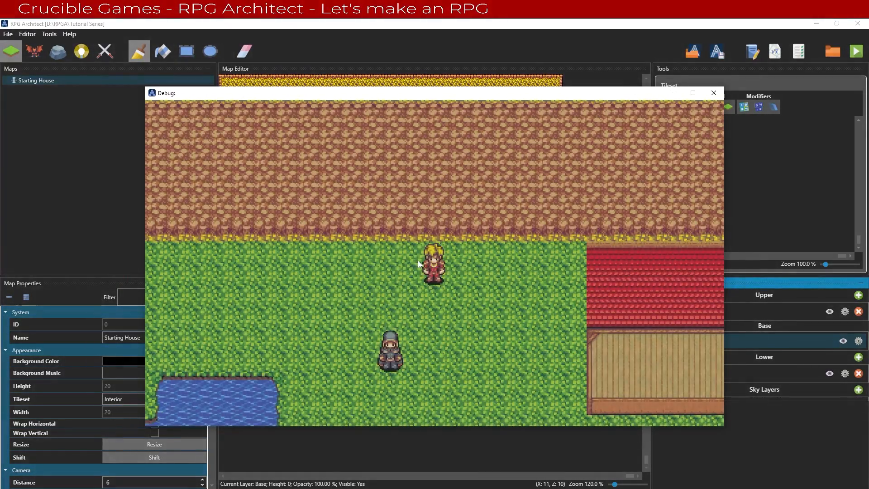
{"action": "key", "text": "Down"}
{"action": "key", "text": "Left"}
{"action": "key", "text": "Return"}
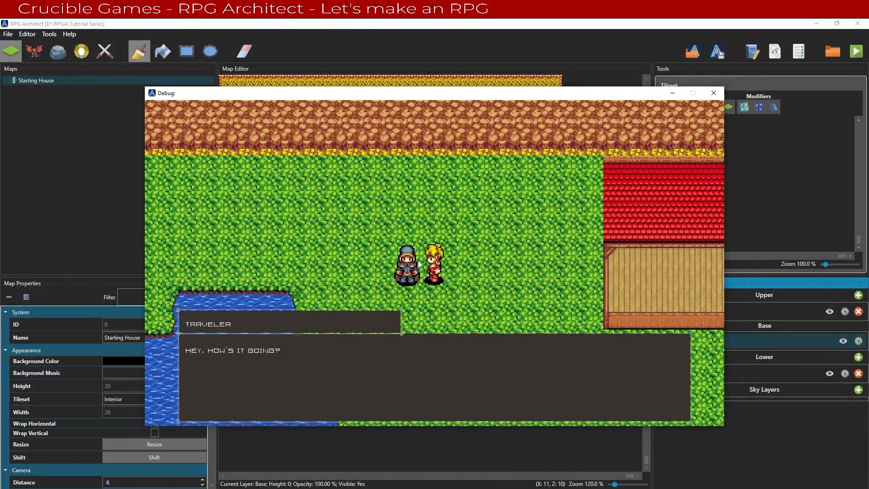
{"action": "key", "text": "Return"}
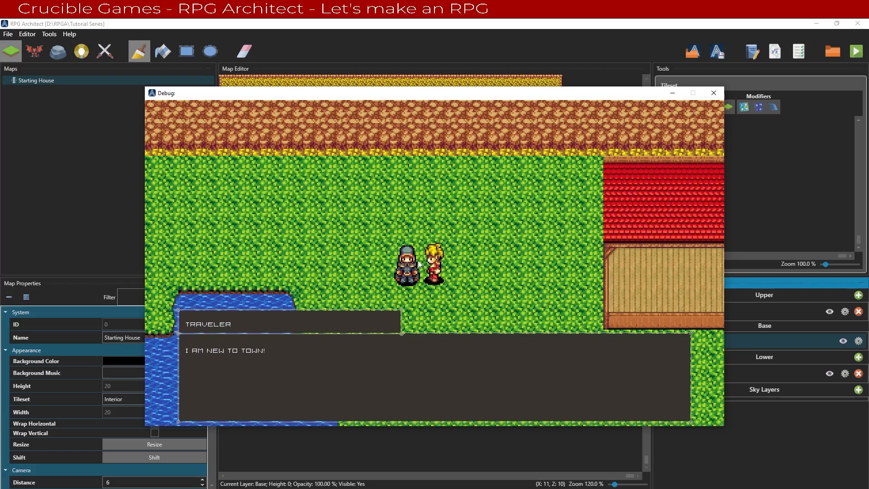
{"action": "key", "text": "Return"}
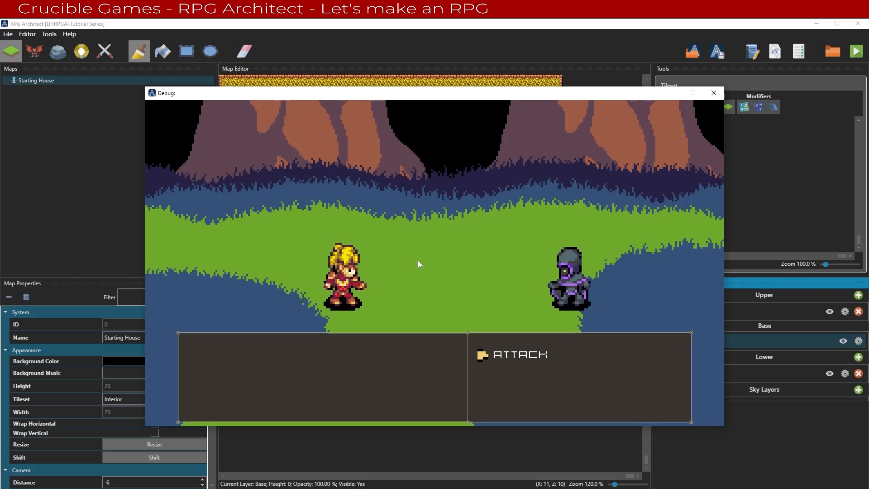
{"action": "left_click", "coordinate": [714, 98]}
Step: Reopen the database and examine the battle commands element's scripts in the other project's Battle Command Menu
{"action": "left_click", "coordinate": [56, 34]}
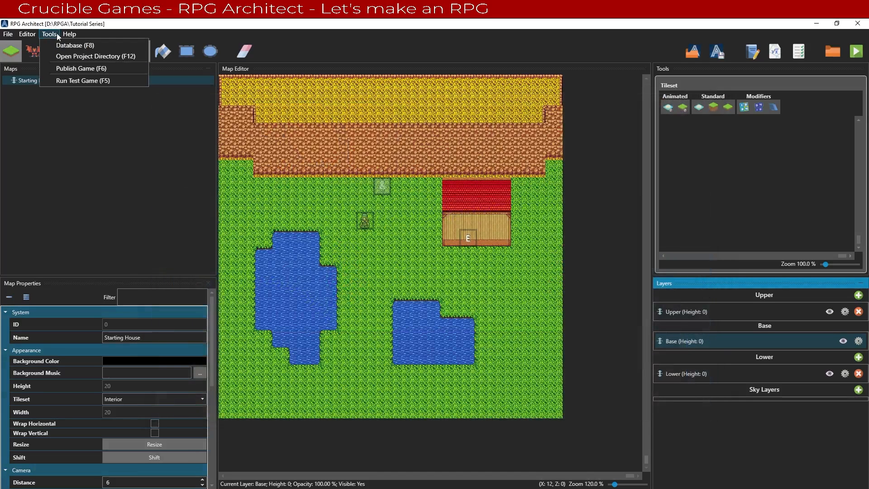
{"action": "left_click", "coordinate": [58, 44]}
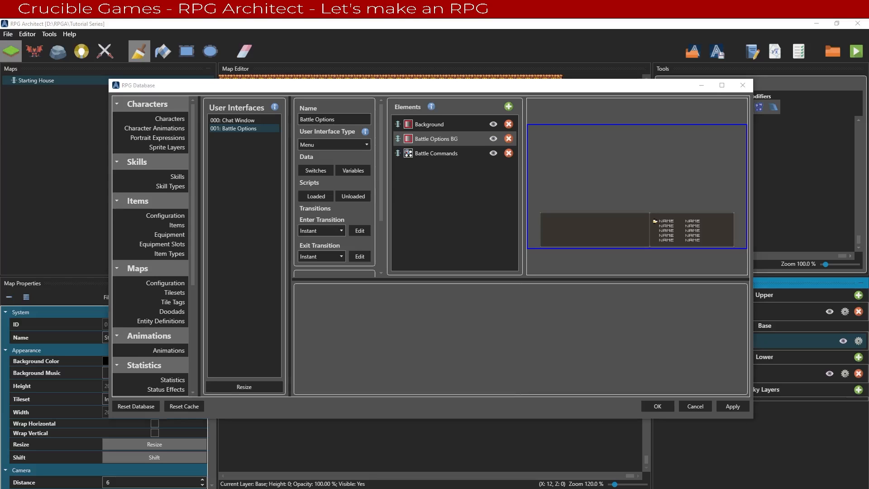
{"action": "left_click_drag", "start_coordinate": [868, 143], "coordinate": [384, 118]}
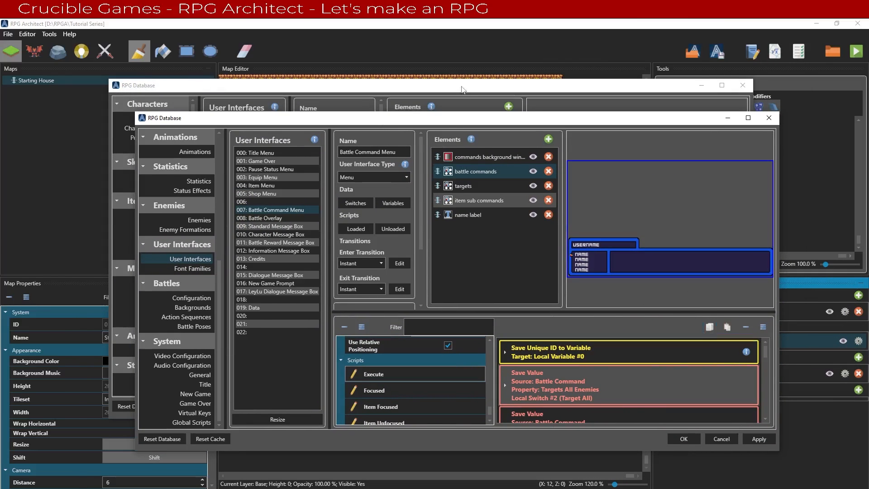
{"action": "left_click_drag", "start_coordinate": [428, 120], "coordinate": [410, 77]}
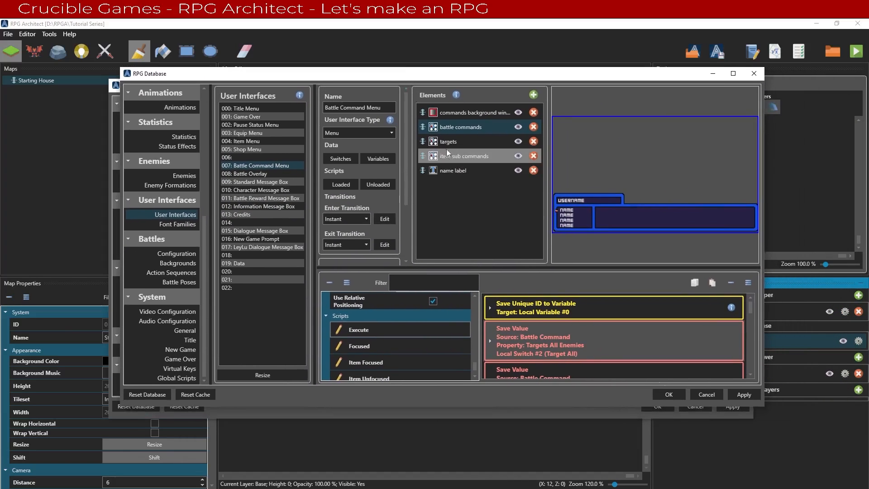
{"action": "scroll", "coordinate": [390, 303], "scroll_direction": "up", "scroll_amount": 3}
{"action": "scroll", "coordinate": [388, 314], "scroll_direction": "down", "scroll_amount": 3}
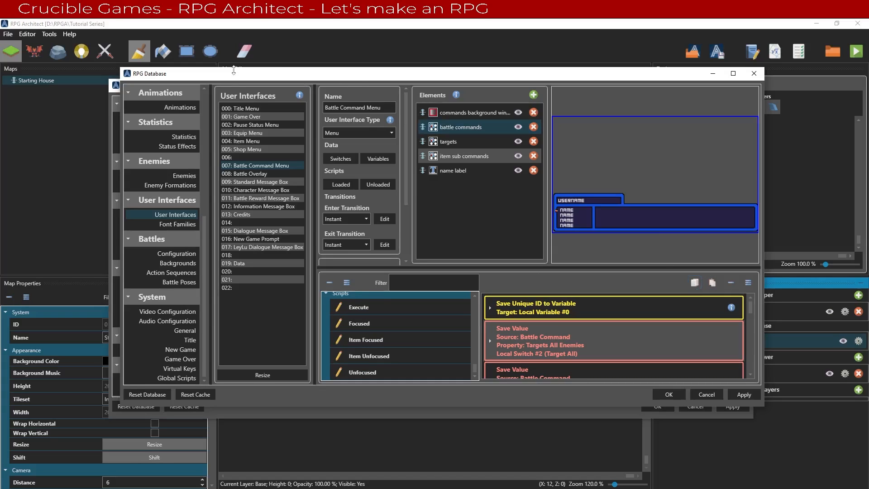
{"action": "left_click_drag", "start_coordinate": [225, 79], "coordinate": [868, 136]}
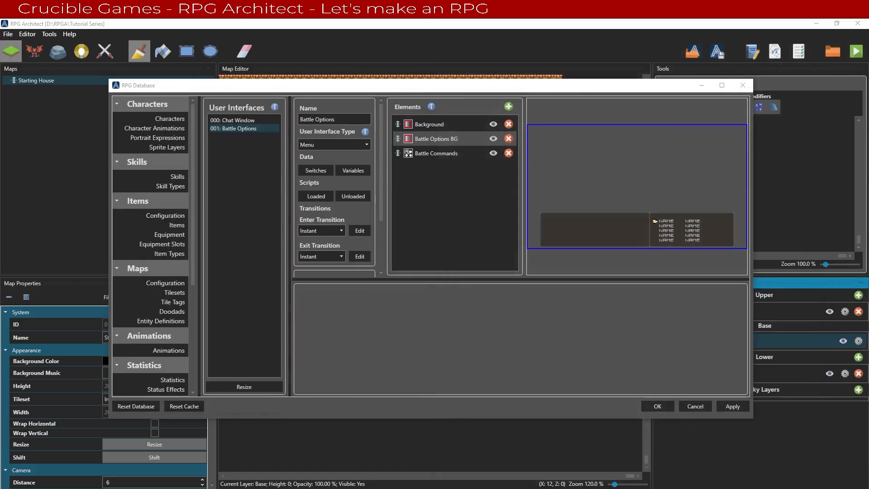
Step: Paste the entire copied script into the Execute script of the Battle Options menu's Battle Commands element
{"action": "left_click", "coordinate": [422, 138]}
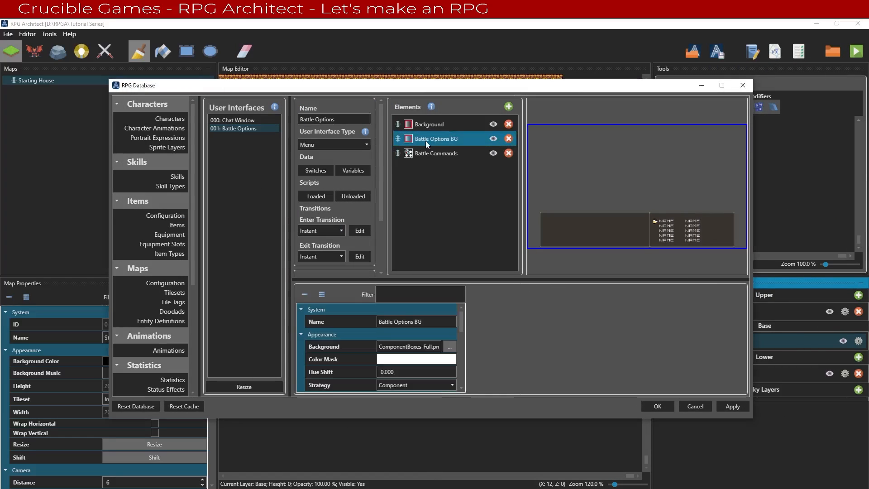
{"action": "left_click", "coordinate": [422, 156]}
{"action": "scroll", "coordinate": [344, 321], "scroll_direction": "down", "scroll_amount": 5}
{"action": "scroll", "coordinate": [338, 336], "scroll_direction": "down", "scroll_amount": 10}
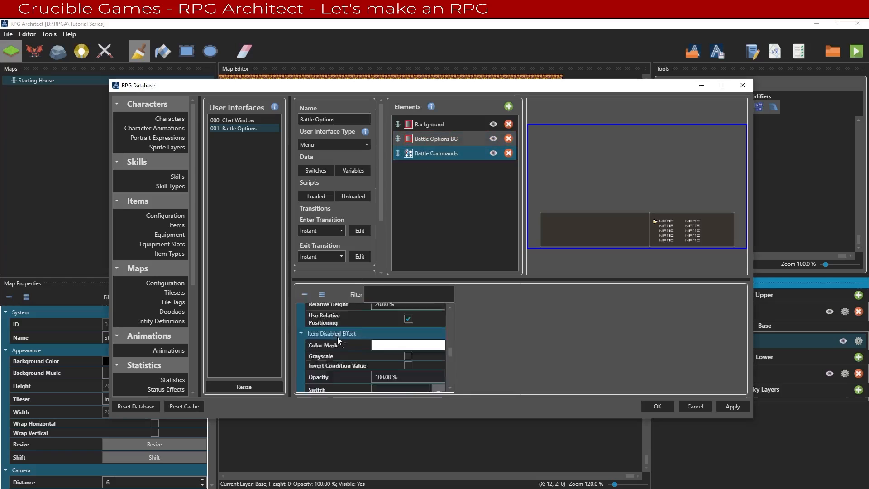
{"action": "left_click", "coordinate": [340, 319]}
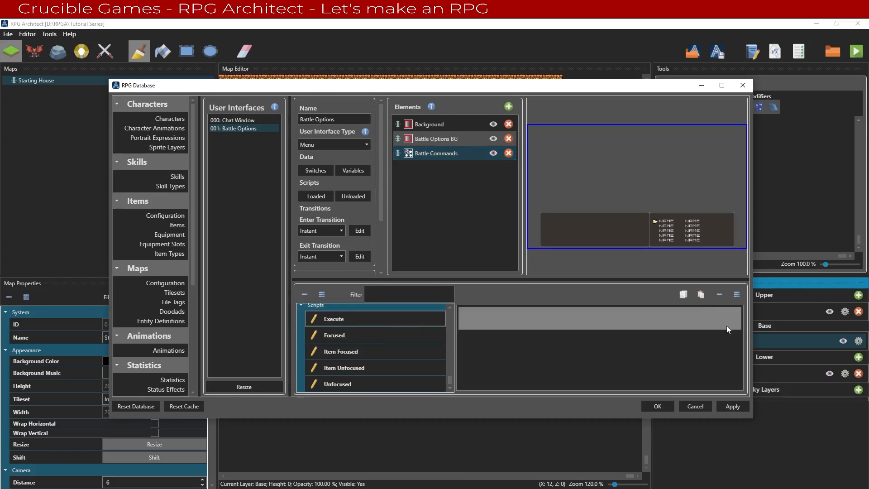
{"action": "left_click", "coordinate": [702, 297]}
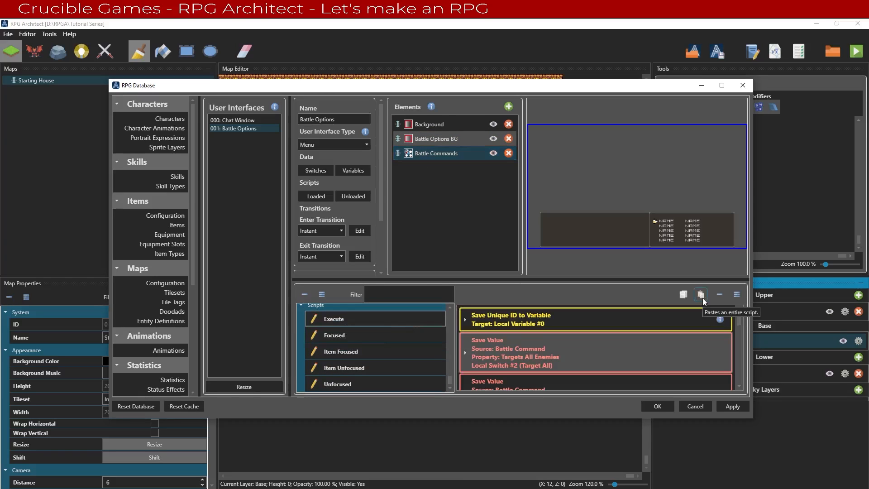
Step: Check the Battle Options menu's local switch and variable lists against the names used by the pasted script
{"action": "scroll", "coordinate": [568, 338], "scroll_direction": "down", "scroll_amount": 1}
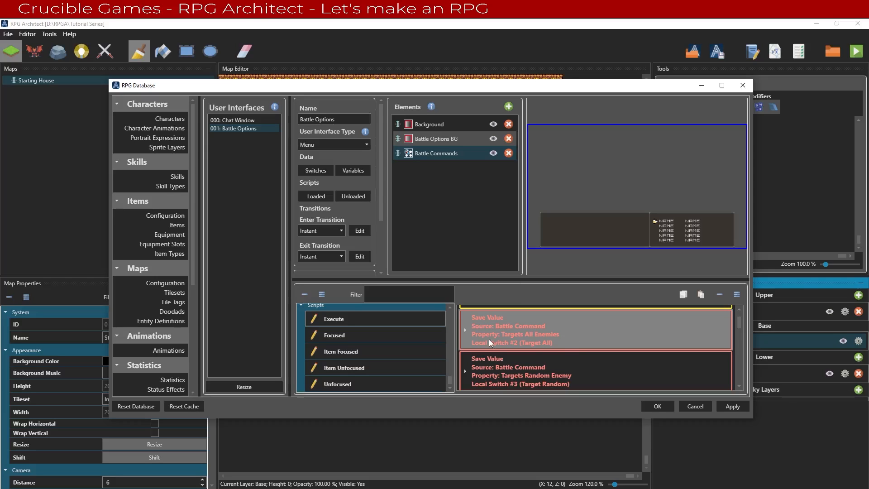
{"action": "left_click", "coordinate": [329, 172]}
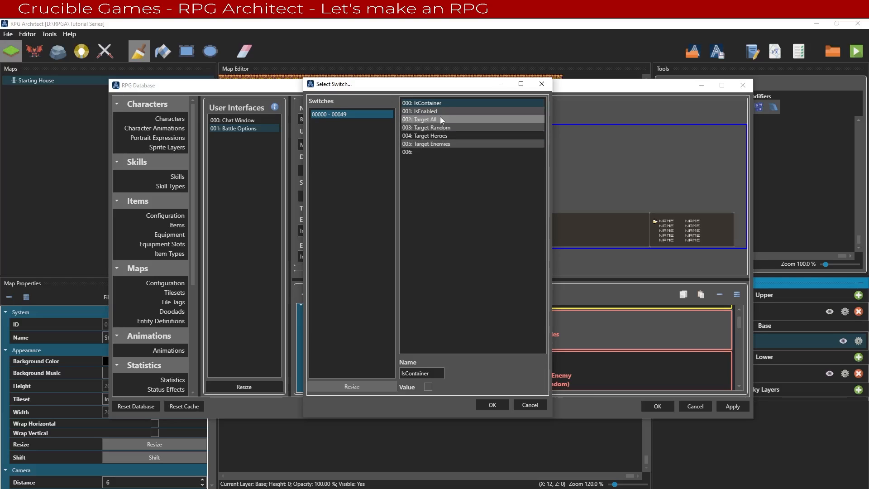
{"action": "left_click", "coordinate": [525, 404]}
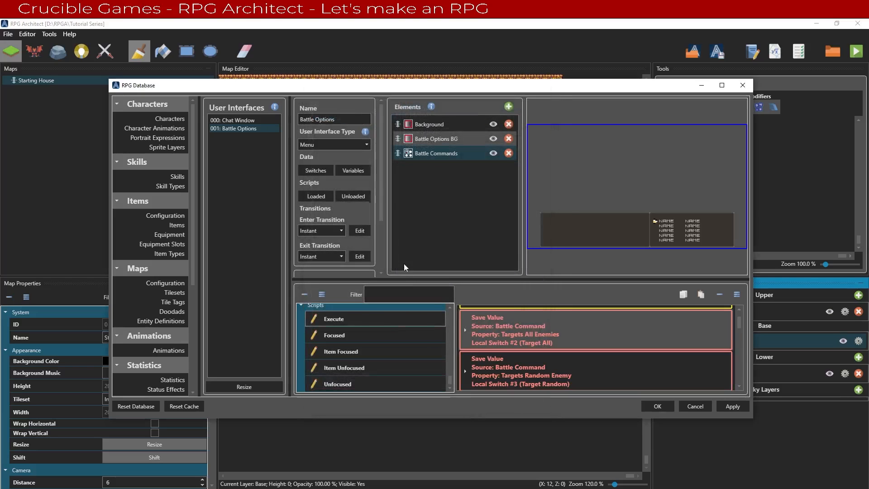
{"action": "left_click", "coordinate": [347, 173]}
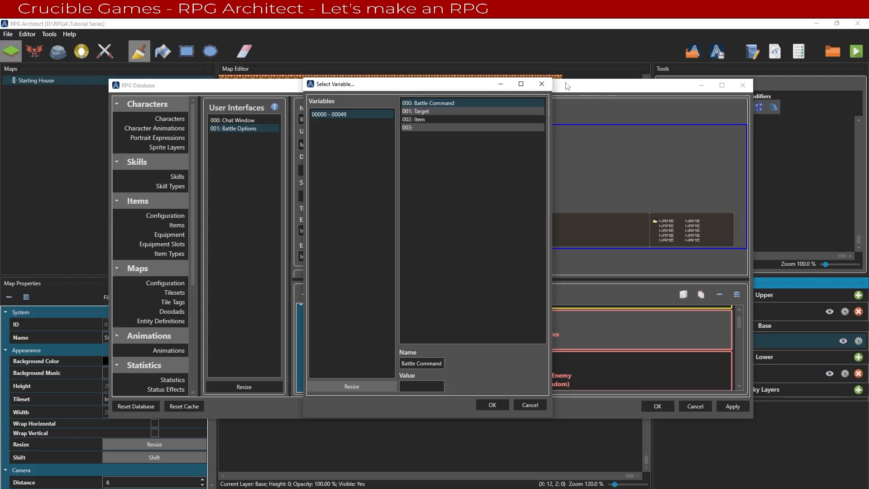
{"action": "left_click", "coordinate": [542, 84]}
Step: Maximize the database window and inspect the target variable of the Execute script's Save Unique ID to Variable command
{"action": "scroll", "coordinate": [485, 359], "scroll_direction": "down", "scroll_amount": 3}
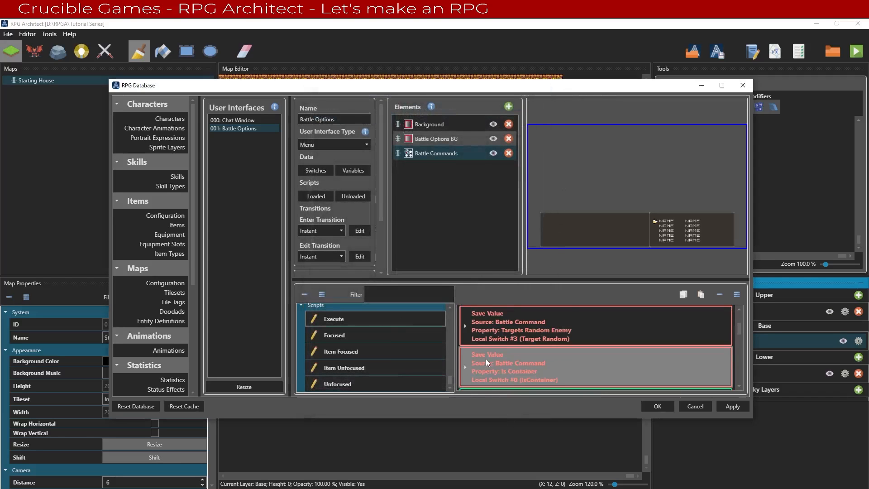
{"action": "scroll", "coordinate": [468, 356], "scroll_direction": "down", "scroll_amount": 6}
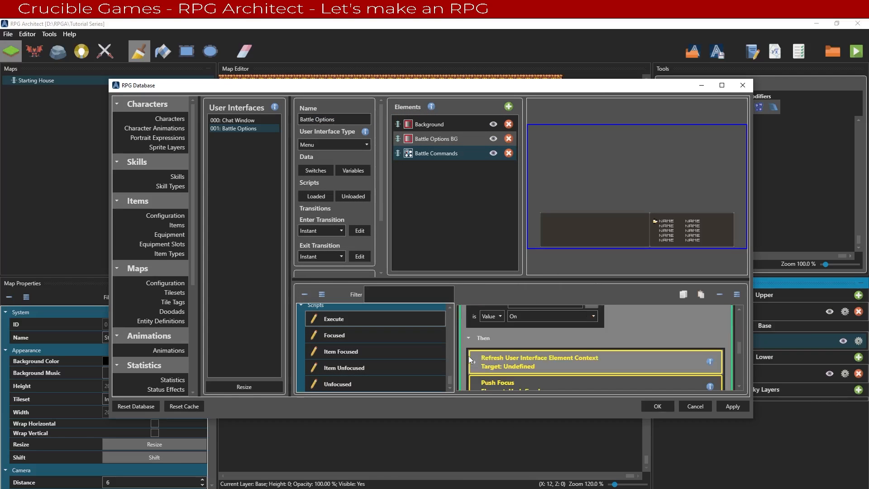
{"action": "scroll", "coordinate": [469, 356], "scroll_direction": "down", "scroll_amount": 6}
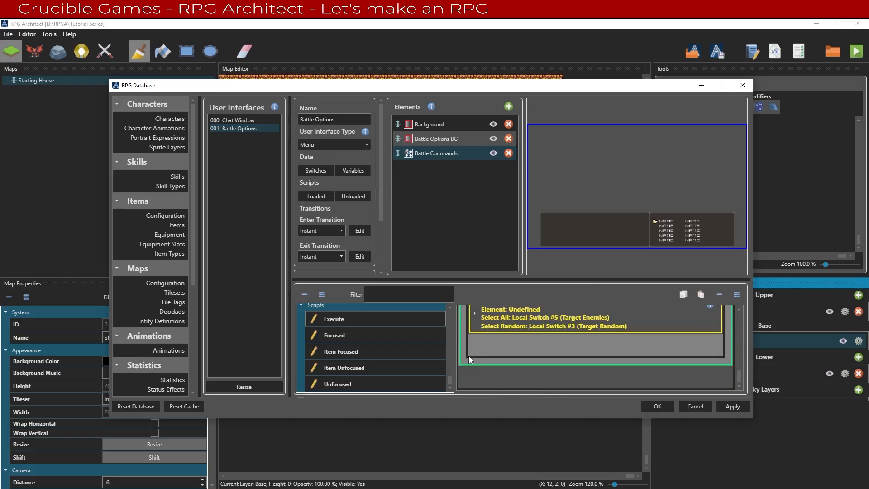
{"action": "left_click", "coordinate": [722, 85]}
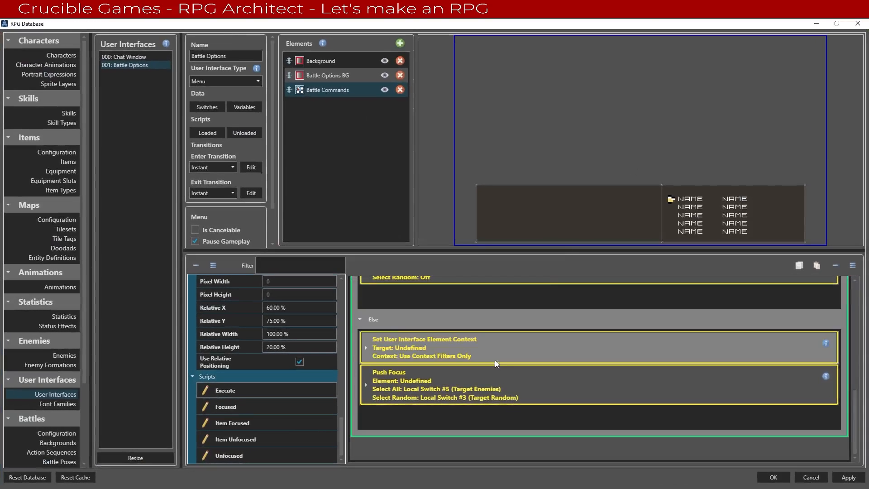
{"action": "scroll", "coordinate": [482, 365], "scroll_direction": "up", "scroll_amount": 4}
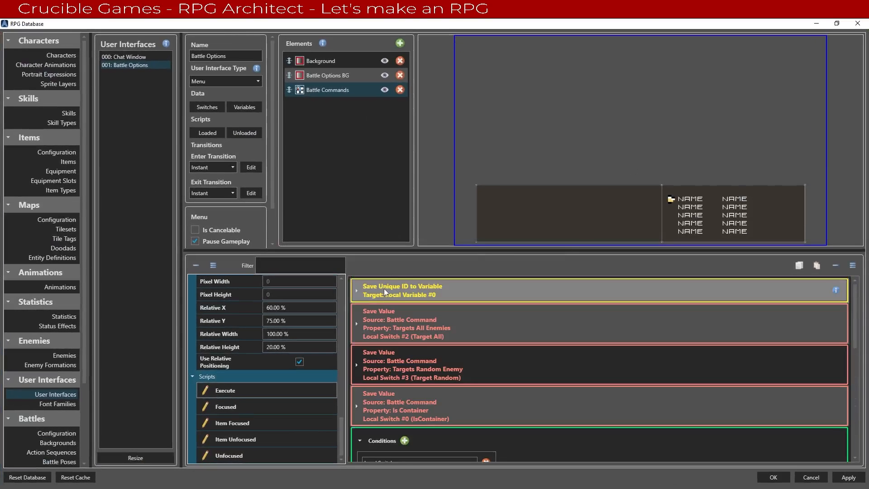
{"action": "left_click", "coordinate": [356, 290]}
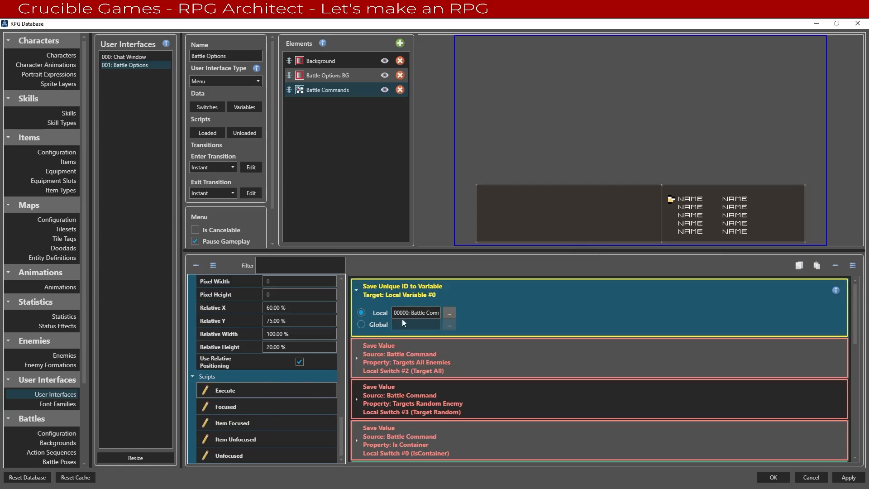
{"action": "left_click_drag", "start_coordinate": [397, 312], "coordinate": [507, 316]}
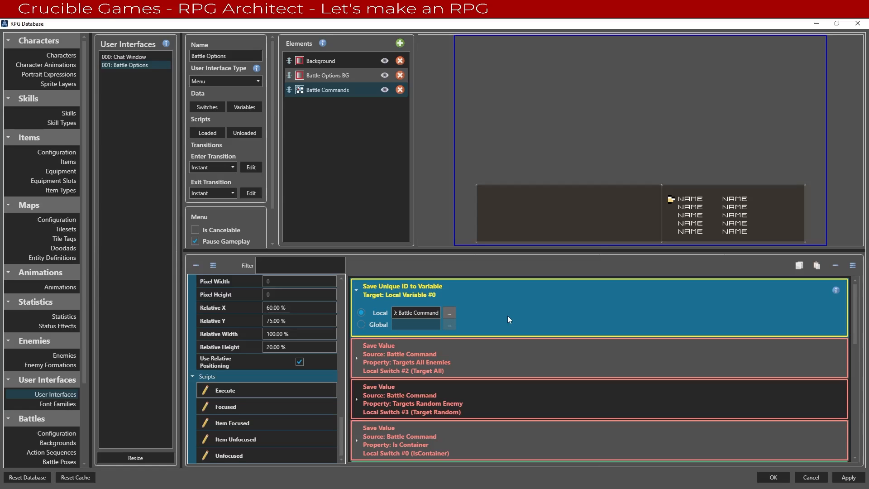
Step: Inspect the source, unique ID source and target switch of the Targets All Enemies Save Value command
{"action": "left_click", "coordinate": [451, 347]}
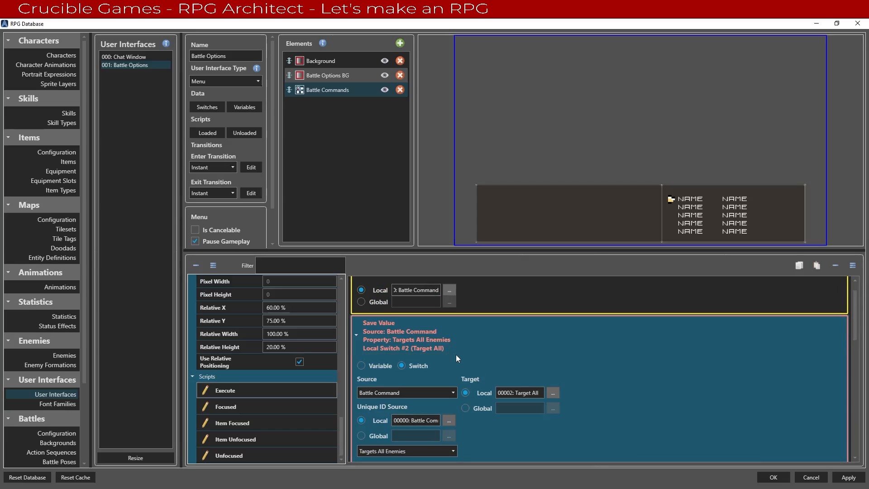
{"action": "scroll", "coordinate": [444, 355], "scroll_direction": "down", "scroll_amount": 2}
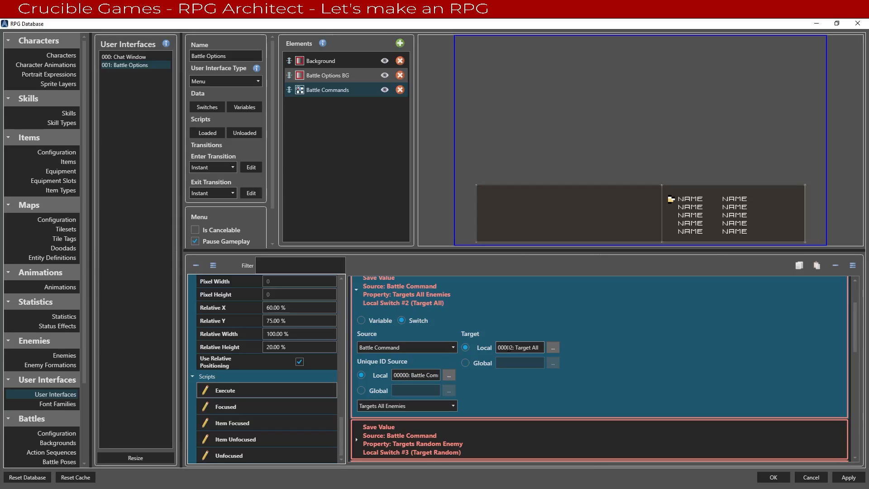
{"action": "left_click_drag", "start_coordinate": [499, 347], "coordinate": [540, 347]}
{"action": "left_click_drag", "start_coordinate": [393, 374], "coordinate": [481, 374]}
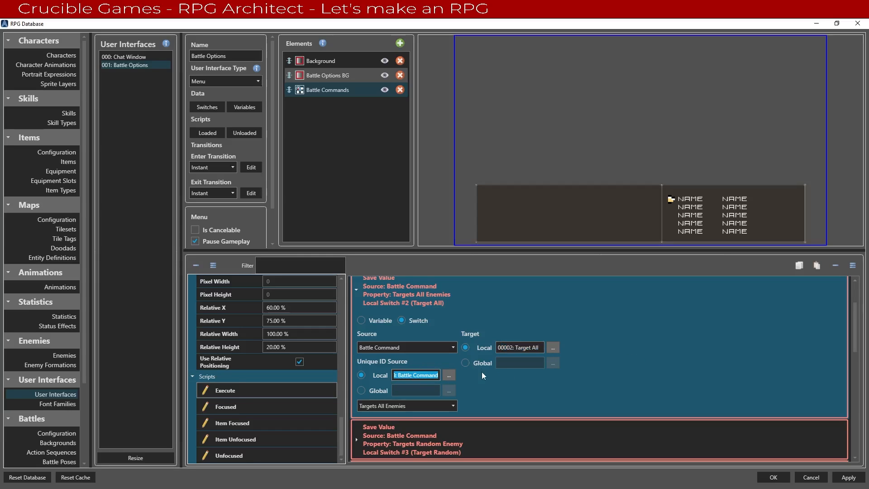
{"action": "left_click", "coordinate": [417, 375]}
{"action": "scroll", "coordinate": [481, 349], "scroll_direction": "down", "scroll_amount": 3}
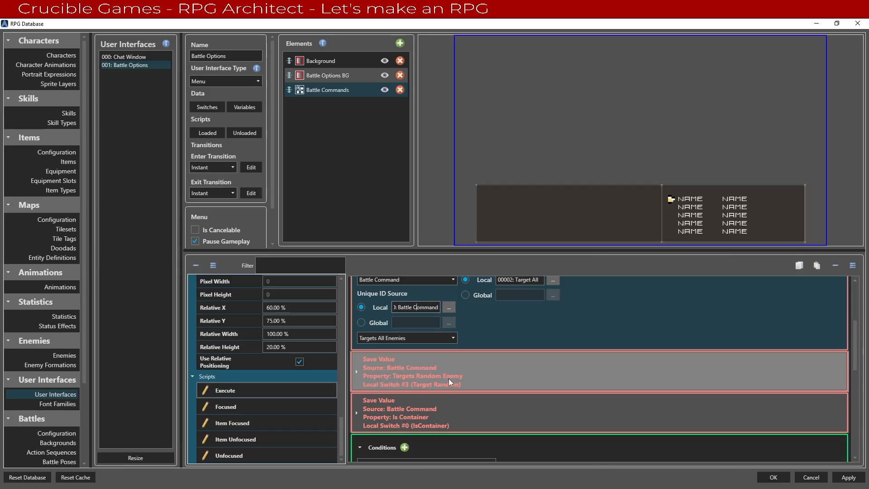
Step: Inspect the settings of the Save Value commands for Targets Random Enemy and Is Container
{"action": "left_click", "coordinate": [414, 381]}
{"action": "scroll", "coordinate": [380, 395], "scroll_direction": "down", "scroll_amount": 3}
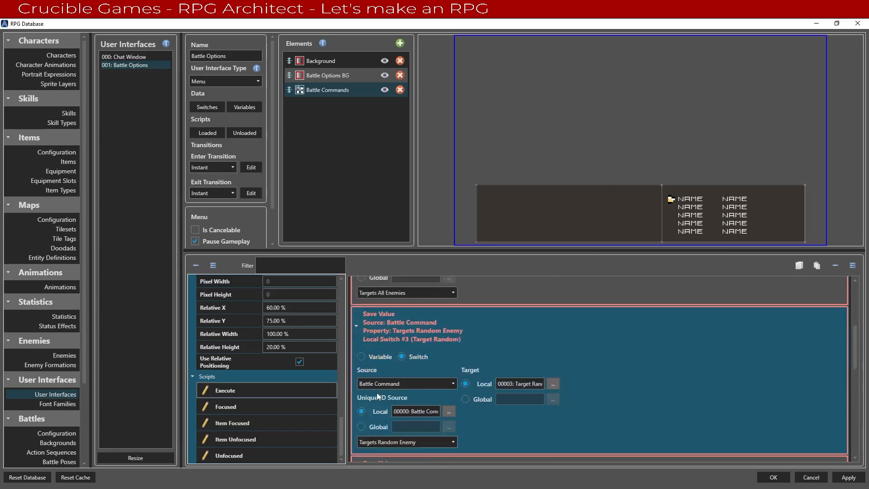
{"action": "scroll", "coordinate": [379, 396], "scroll_direction": "down", "scroll_amount": 1}
{"action": "scroll", "coordinate": [407, 409], "scroll_direction": "down", "scroll_amount": 2}
{"action": "left_click", "coordinate": [444, 398]}
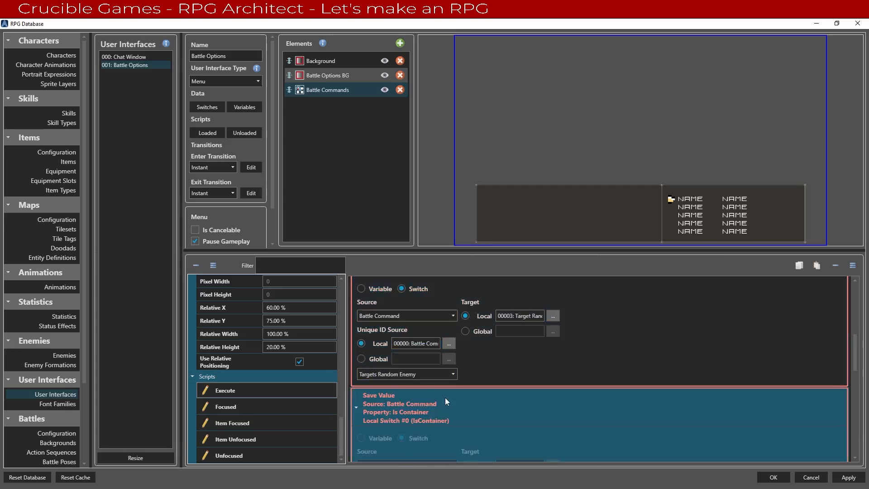
{"action": "scroll", "coordinate": [441, 397], "scroll_direction": "down", "scroll_amount": 1}
{"action": "scroll", "coordinate": [424, 393], "scroll_direction": "down", "scroll_amount": 2}
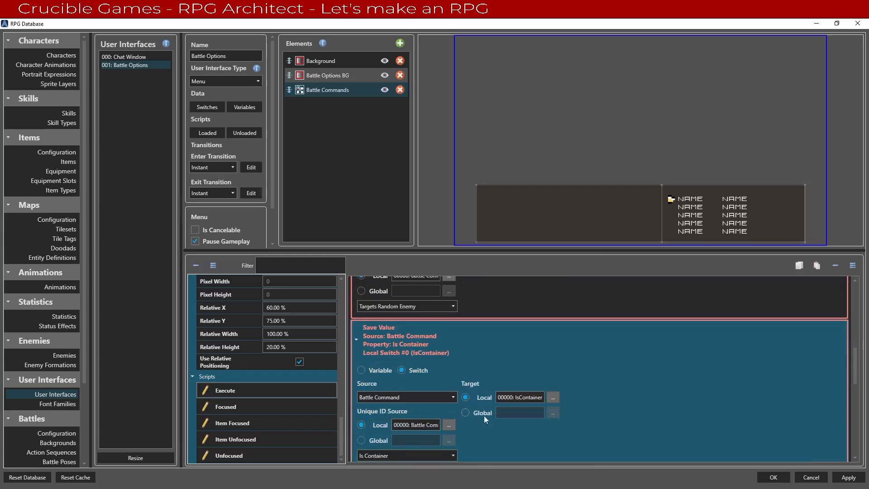
Step: Collapse the expanded Save Unique ID and Save Value commands in the Execute script
{"action": "scroll", "coordinate": [474, 400], "scroll_direction": "up", "scroll_amount": 15}
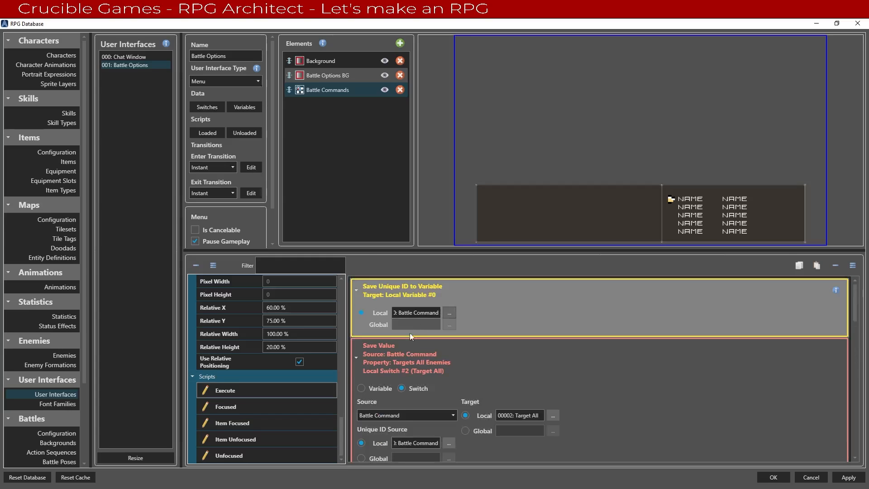
{"action": "left_click", "coordinate": [395, 292]}
{"action": "left_click", "coordinate": [392, 325]}
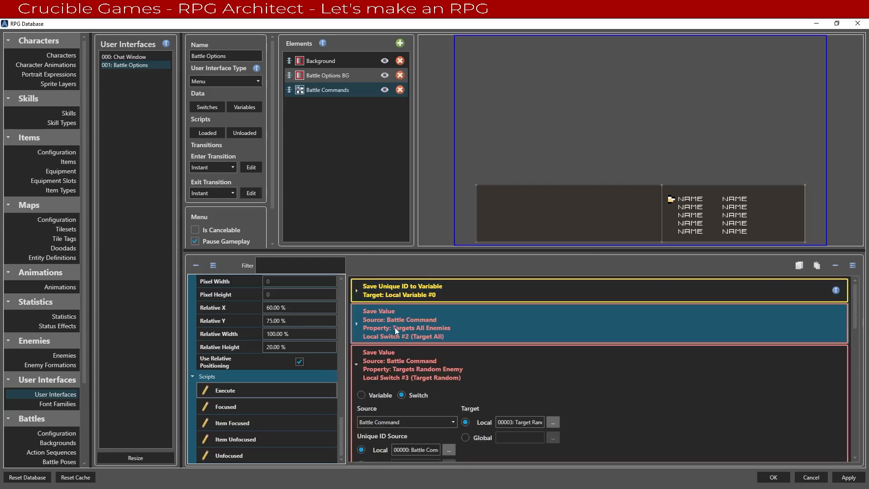
{"action": "left_click", "coordinate": [411, 353]}
{"action": "left_click", "coordinate": [432, 389]}
{"action": "left_click", "coordinate": [435, 394]}
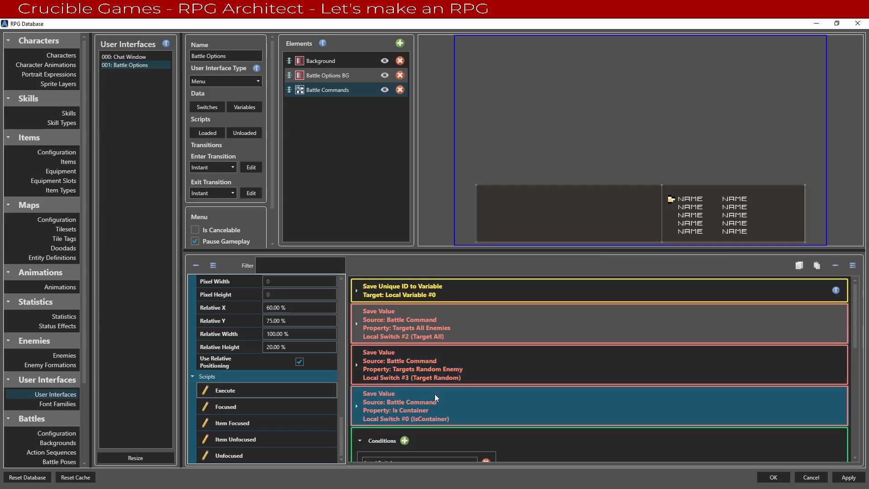
Step: Examine the IsContainer condition and the commands in its Then and Else branches
{"action": "scroll", "coordinate": [420, 362], "scroll_direction": "down", "scroll_amount": 3}
{"action": "scroll", "coordinate": [409, 313], "scroll_direction": "down", "scroll_amount": 3}
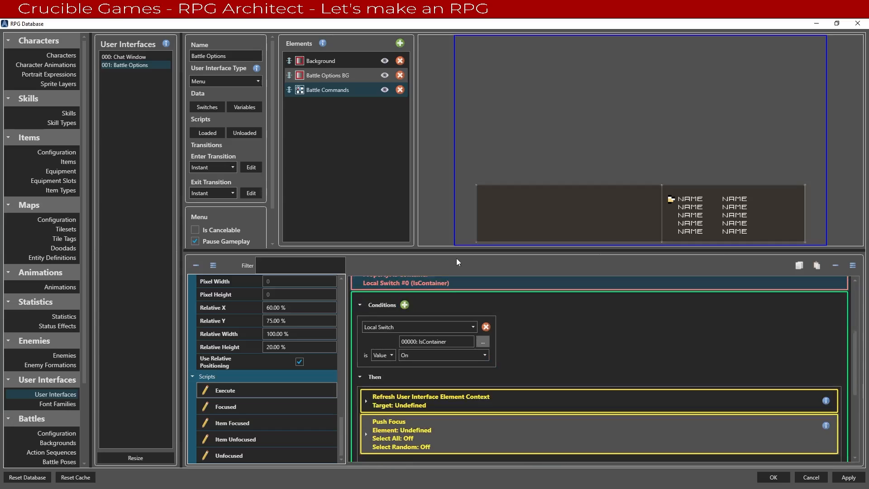
{"action": "scroll", "coordinate": [435, 324], "scroll_direction": "down", "scroll_amount": 1}
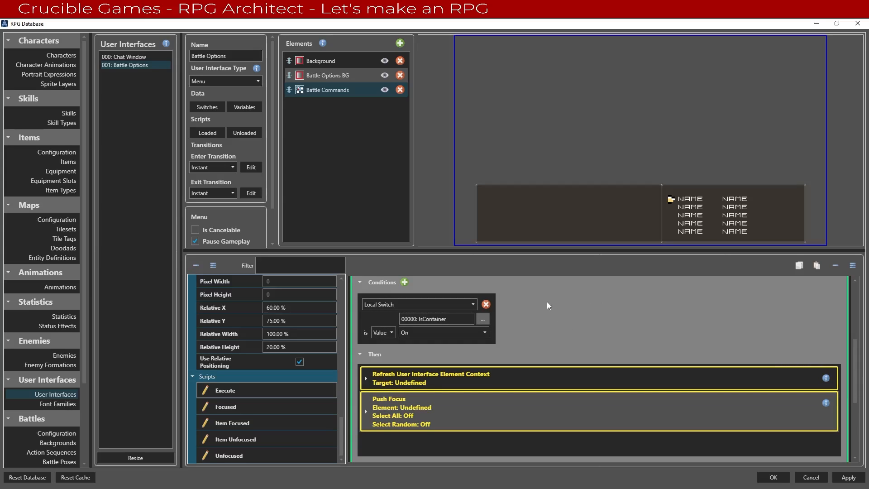
{"action": "scroll", "coordinate": [546, 306], "scroll_direction": "down", "scroll_amount": 3}
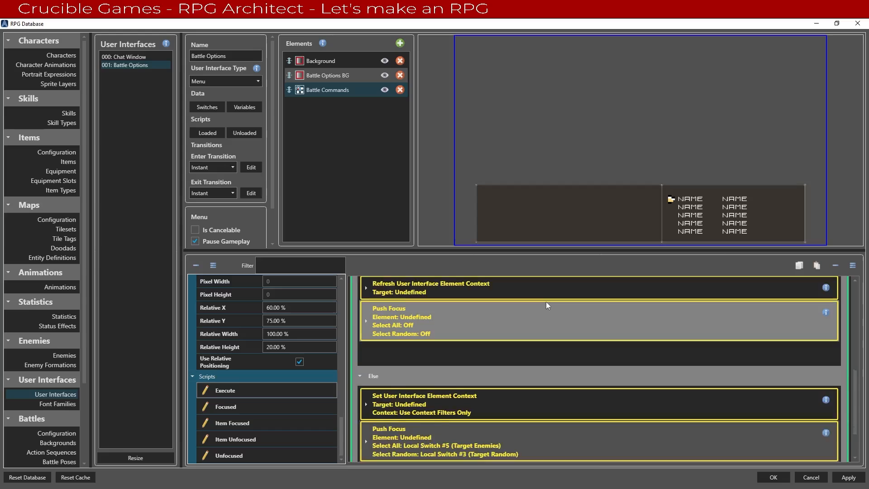
{"action": "scroll", "coordinate": [545, 301], "scroll_direction": "down", "scroll_amount": 2}
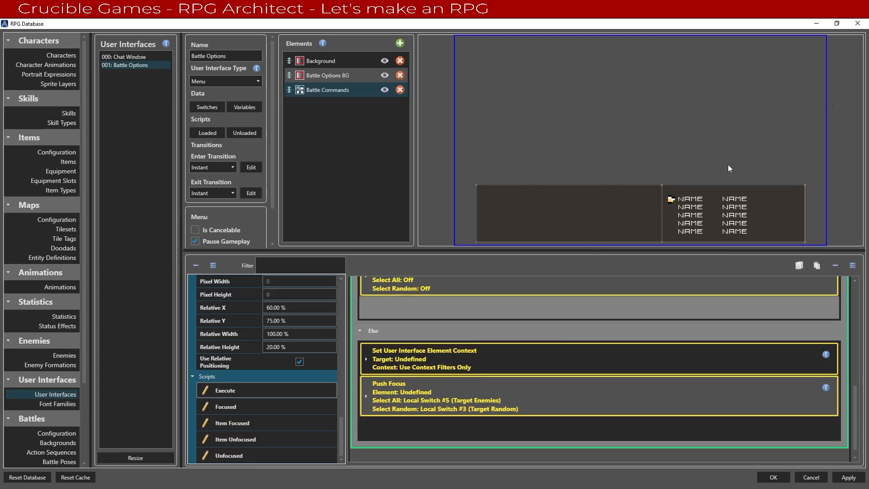
Step: Bring up the other project's database and examine which elements its battle commands Execute script targets in each branch
{"action": "left_click_drag", "start_coordinate": [868, 144], "coordinate": [240, 59]}
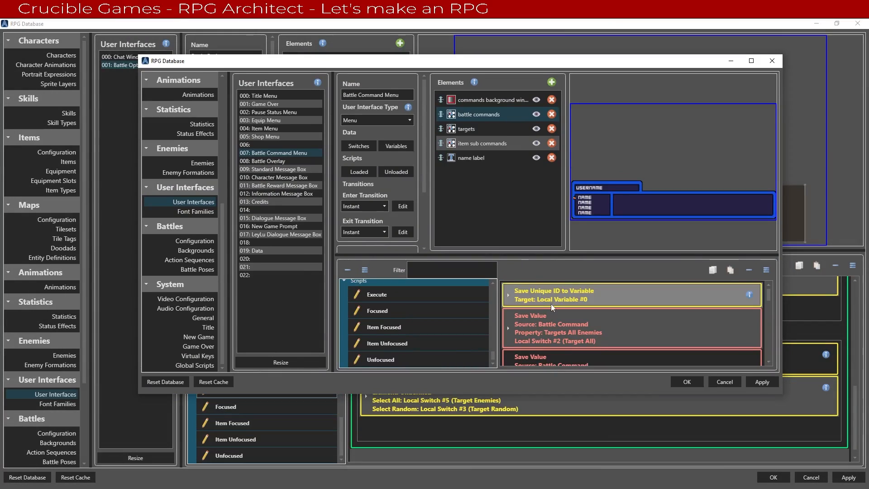
{"action": "scroll", "coordinate": [544, 305], "scroll_direction": "down", "scroll_amount": 3}
{"action": "scroll", "coordinate": [543, 306], "scroll_direction": "down", "scroll_amount": 4}
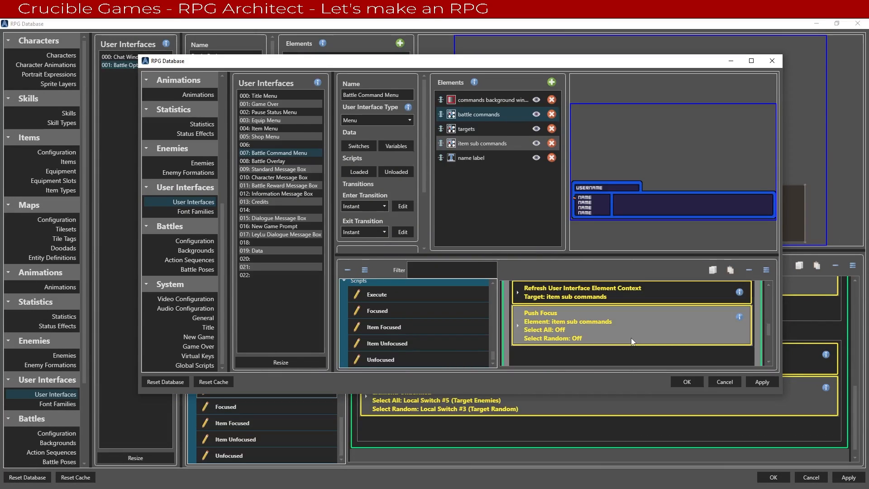
{"action": "scroll", "coordinate": [631, 338], "scroll_direction": "down", "scroll_amount": 4}
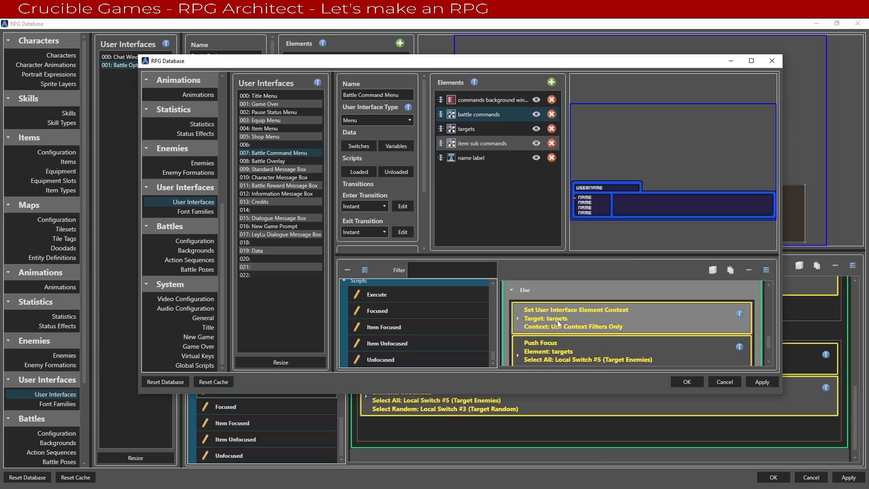
Step: Inspect the other project's Else commands, Set User Interface Element Context and Push Focus, and move its window away
{"action": "left_click", "coordinate": [516, 318]}
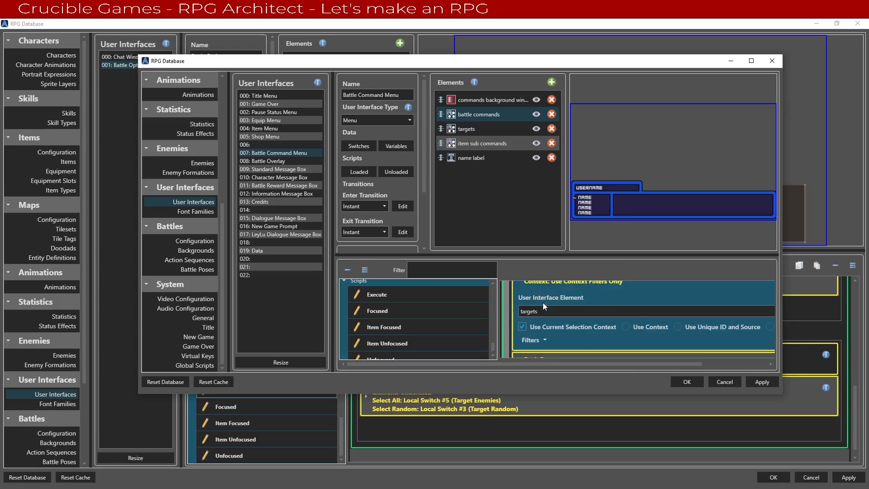
{"action": "scroll", "coordinate": [542, 302], "scroll_direction": "down", "scroll_amount": 3}
{"action": "scroll", "coordinate": [562, 325], "scroll_direction": "down", "scroll_amount": 2}
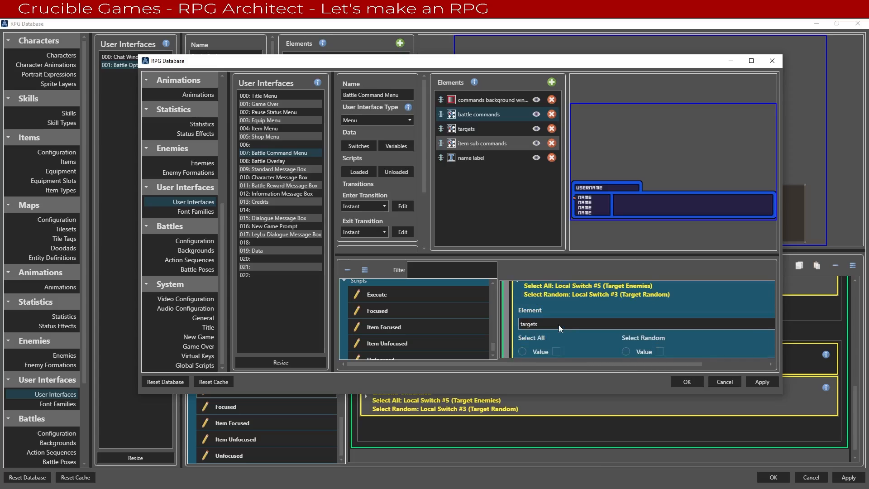
{"action": "scroll", "coordinate": [570, 322], "scroll_direction": "down", "scroll_amount": 1}
{"action": "scroll", "coordinate": [598, 339], "scroll_direction": "down", "scroll_amount": 3}
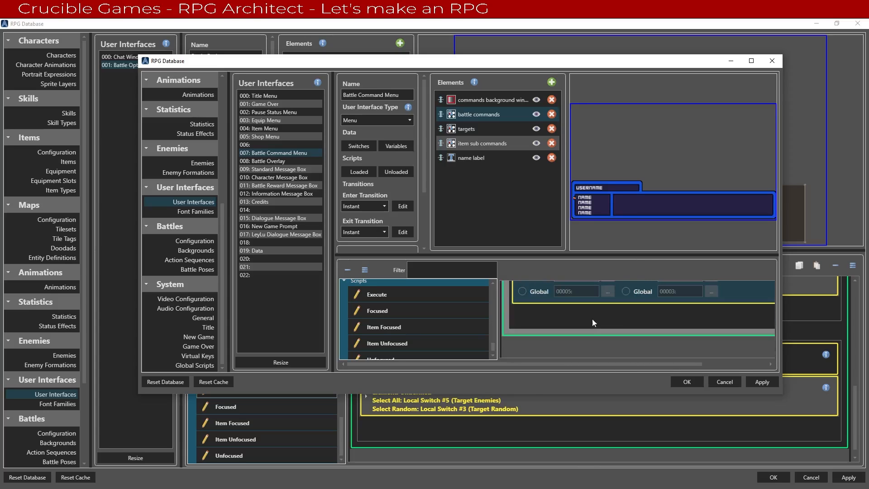
{"action": "left_click_drag", "start_coordinate": [431, 65], "coordinate": [866, 56]}
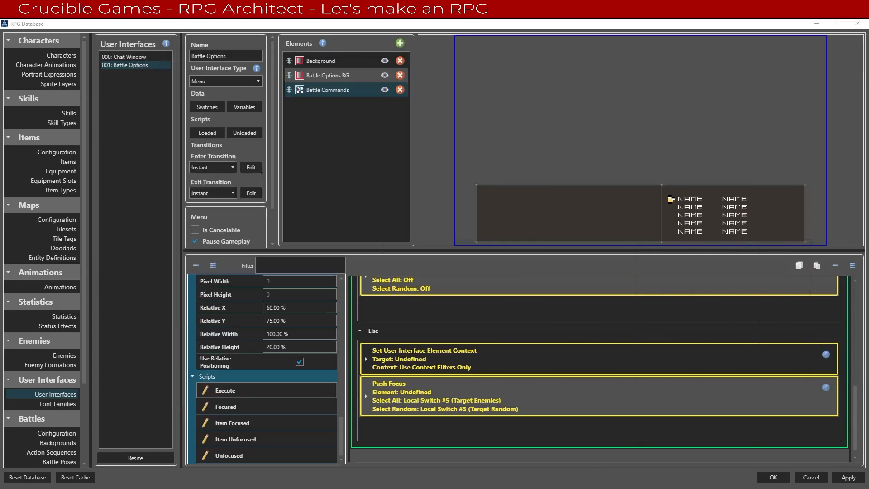
Step: Save and close the database, test the game up to the Traveler's battle menu, and close the game
{"action": "left_click", "coordinate": [773, 477]}
{"action": "left_click", "coordinate": [860, 48]}
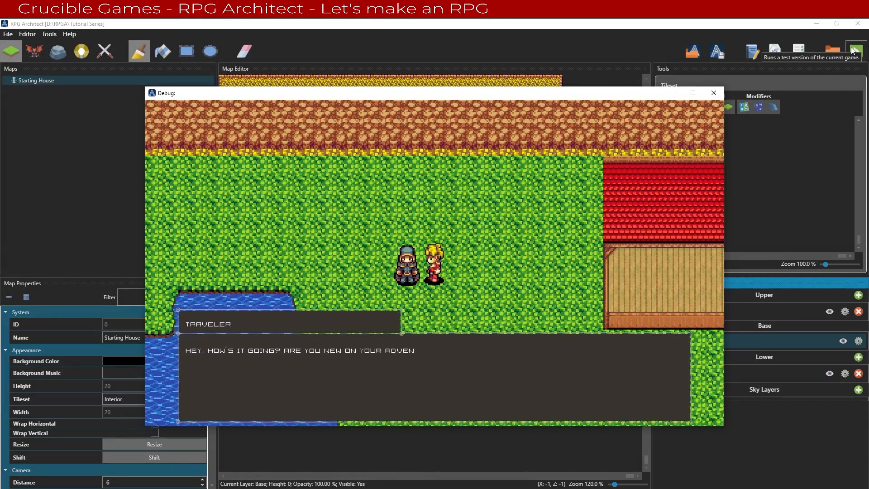
{"action": "key", "text": "Return"}
{"action": "key", "text": "Return"}
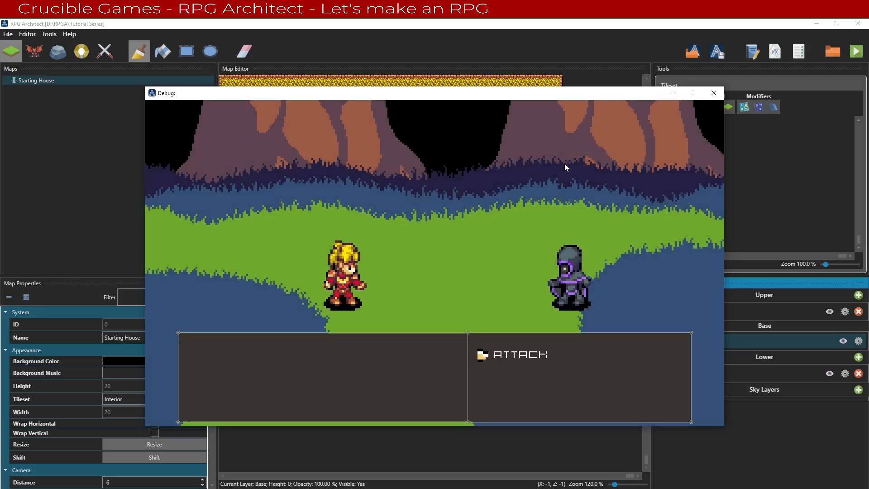
{"action": "left_click", "coordinate": [713, 93]}
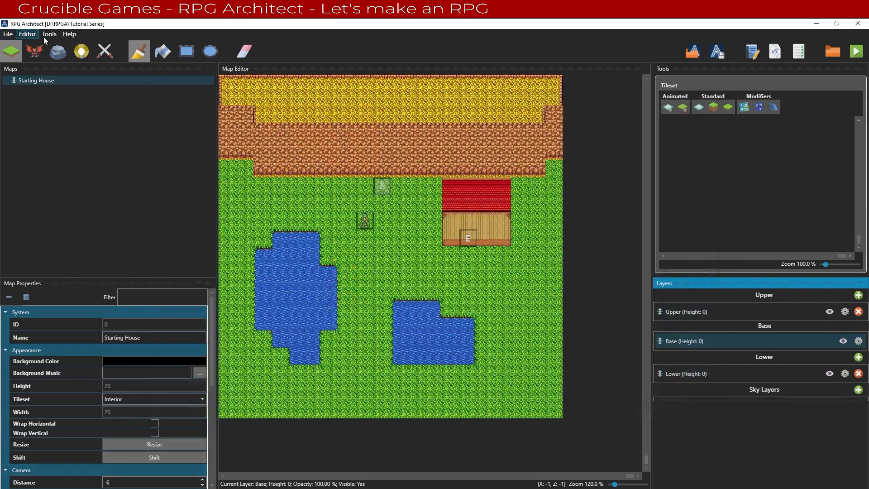
Step: Open the database and add another element of the same type as Battle Commands to Battle Options, naming it Targets
{"action": "left_click", "coordinate": [45, 35]}
{"action": "left_click", "coordinate": [48, 41]}
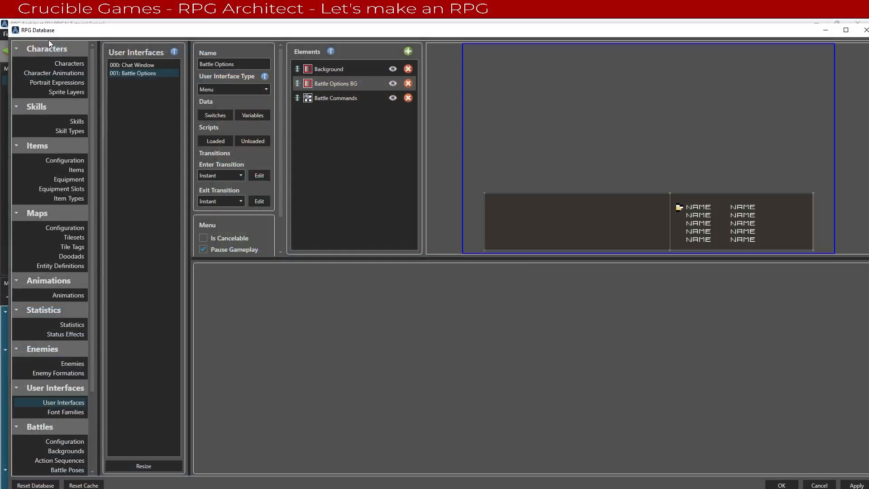
{"action": "left_click", "coordinate": [408, 51]}
{"action": "left_click", "coordinate": [449, 96]}
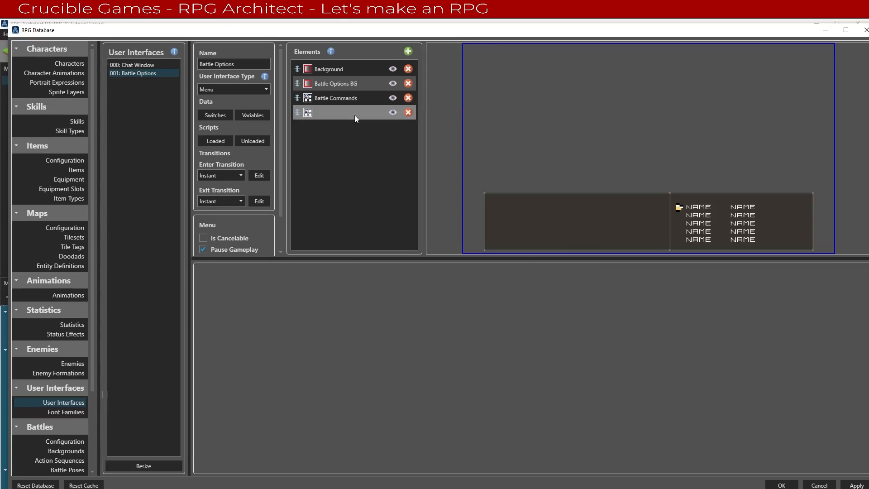
{"action": "left_click", "coordinate": [354, 119]}
{"action": "left_click", "coordinate": [294, 300]}
{"action": "type", "text": "Ta"}
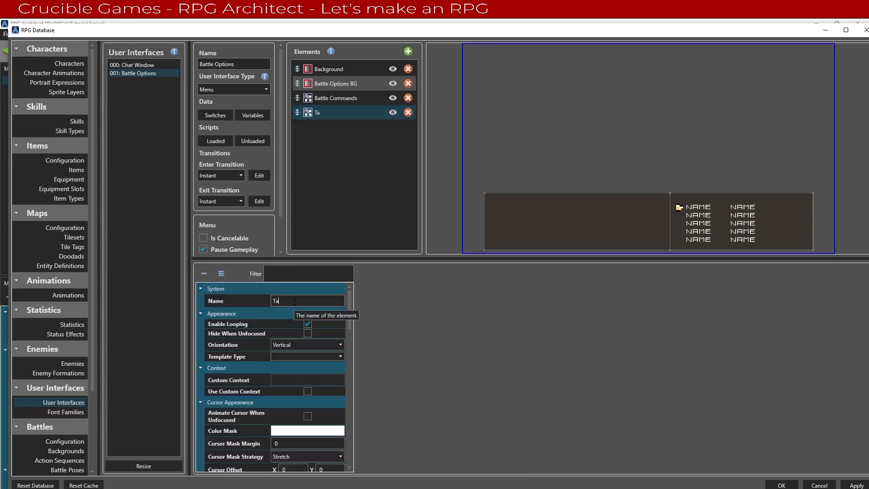
{"action": "type", "text": "rgets"}
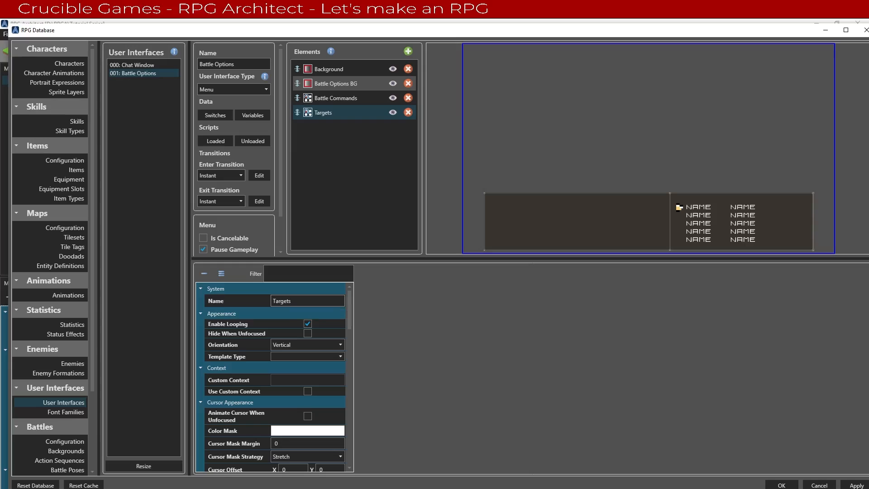
{"action": "key", "text": "Return"}
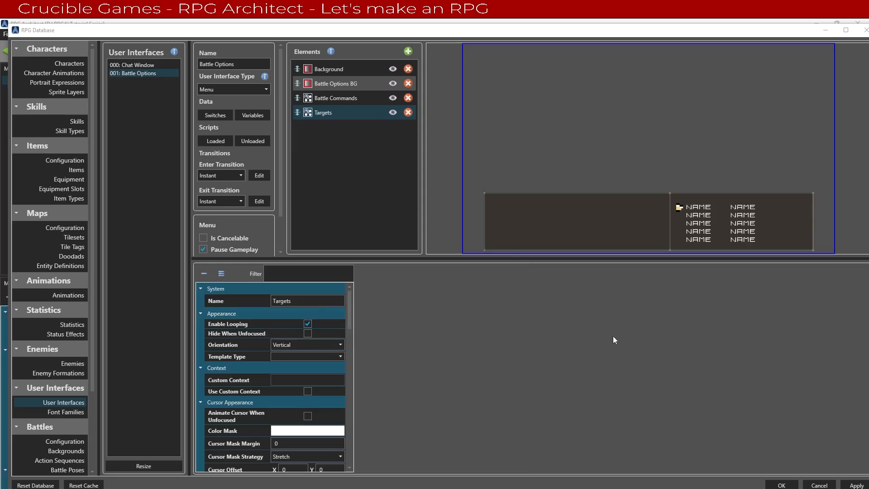
Step: Set the Targets element's template type to Battle Command and enable a custom context with the value Targets
{"action": "left_click", "coordinate": [286, 356]}
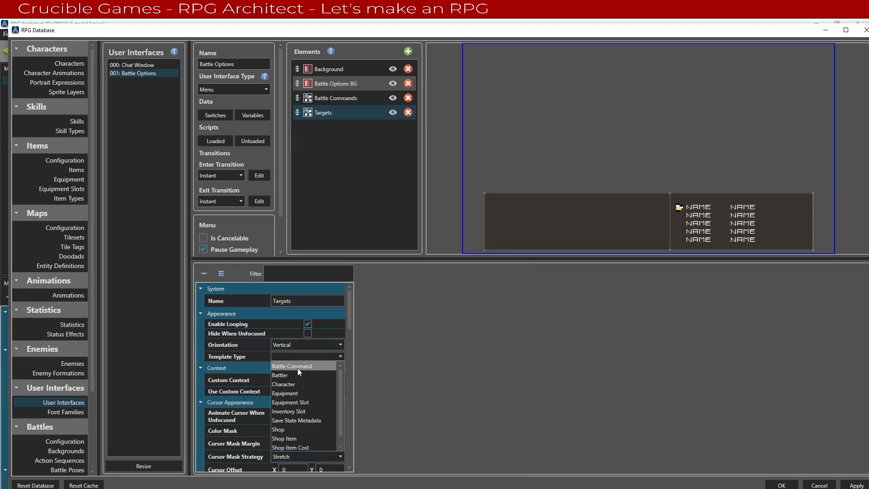
{"action": "left_click", "coordinate": [297, 367]}
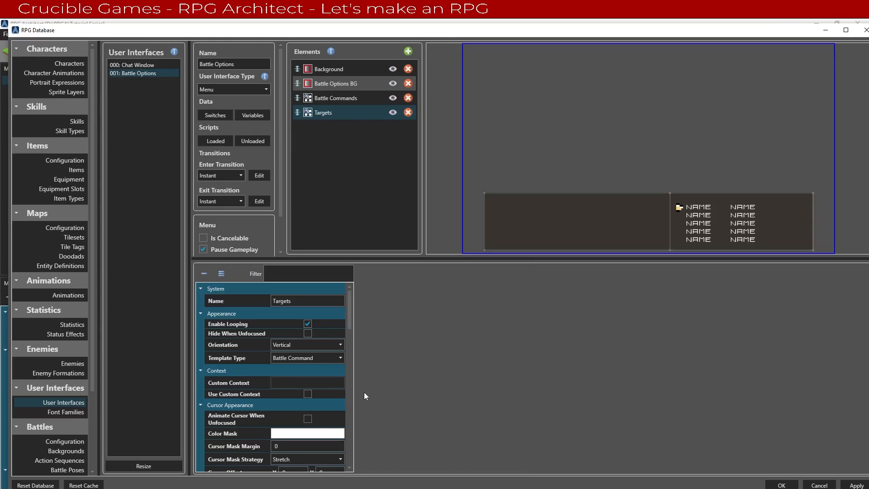
{"action": "left_click", "coordinate": [308, 393]}
{"action": "left_click", "coordinate": [300, 383]}
{"action": "type", "text": "T"}
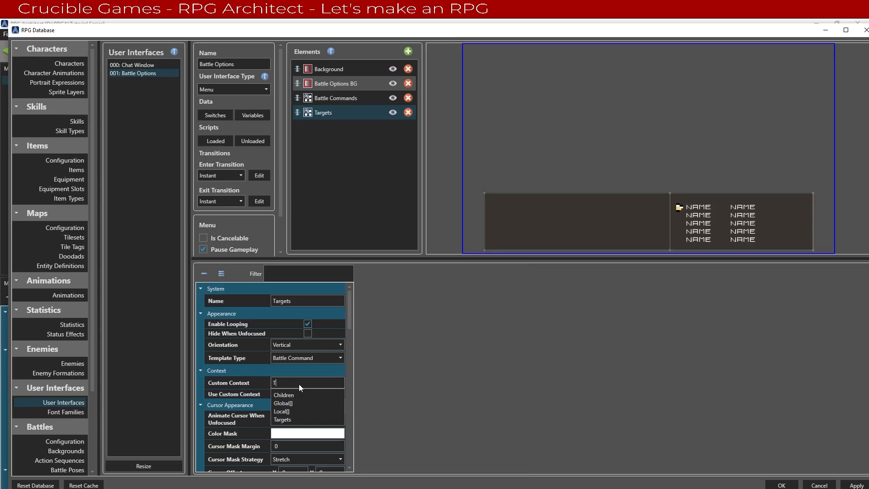
{"action": "left_click", "coordinate": [296, 419]}
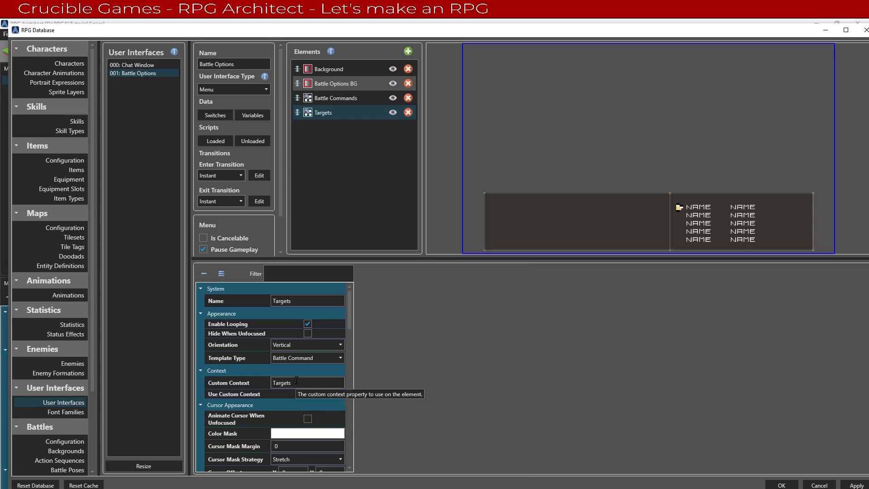
Step: Look through the Targets element's cursor, item component and script properties
{"action": "scroll", "coordinate": [251, 377], "scroll_direction": "down", "scroll_amount": 1}
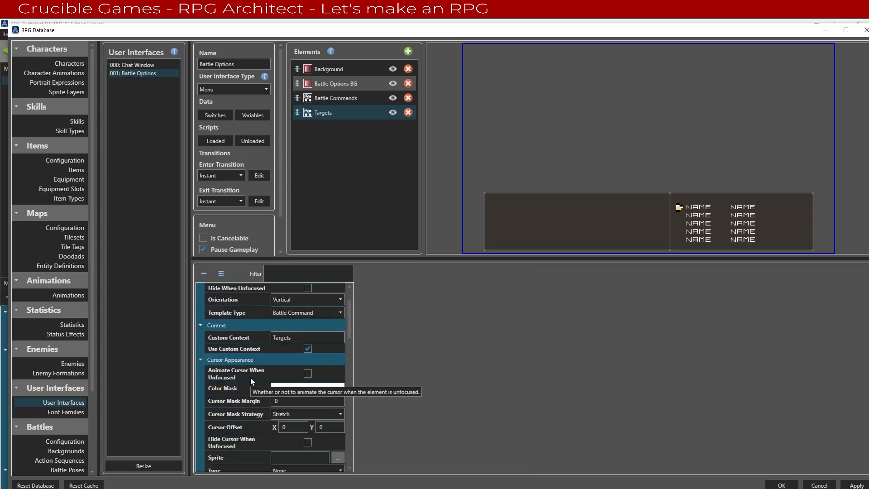
{"action": "scroll", "coordinate": [288, 382], "scroll_direction": "down", "scroll_amount": 4}
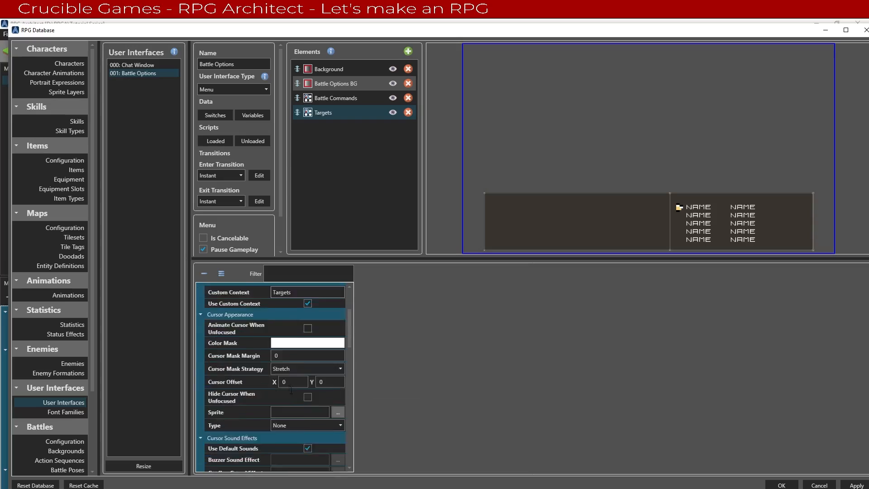
{"action": "scroll", "coordinate": [288, 381], "scroll_direction": "down", "scroll_amount": 1}
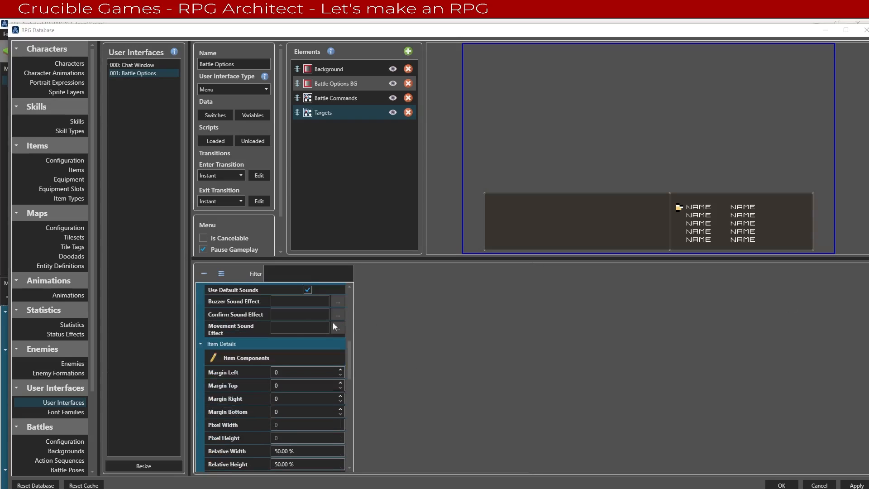
{"action": "left_click", "coordinate": [273, 357]}
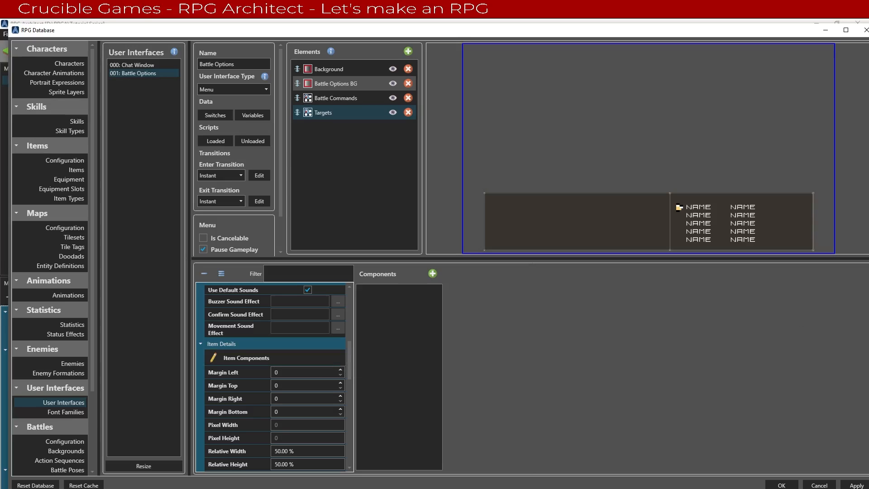
{"action": "scroll", "coordinate": [265, 340], "scroll_direction": "down", "scroll_amount": 10}
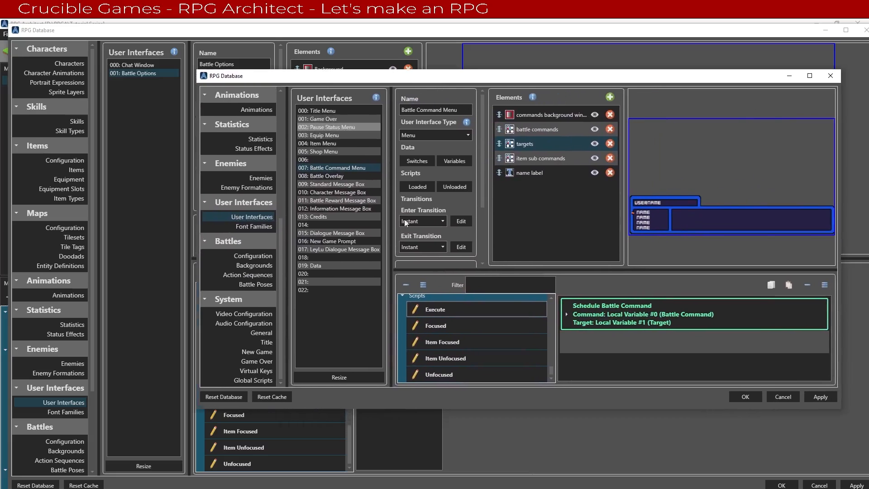
Step: Examine the focus, unfocus and Execute scripts of the targets element in the other project's Battle Command Menu
{"action": "left_click", "coordinate": [439, 326]}
{"action": "left_click", "coordinate": [442, 335]}
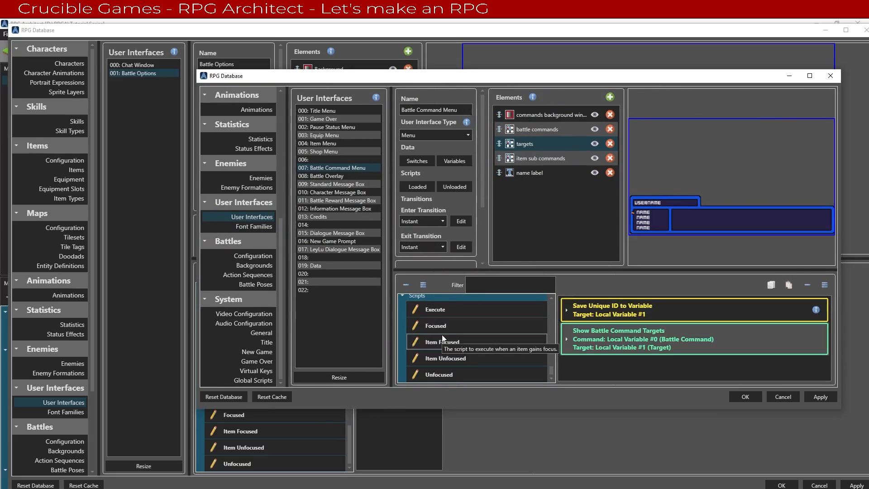
{"action": "left_click", "coordinate": [466, 355]}
{"action": "left_click", "coordinate": [471, 370]}
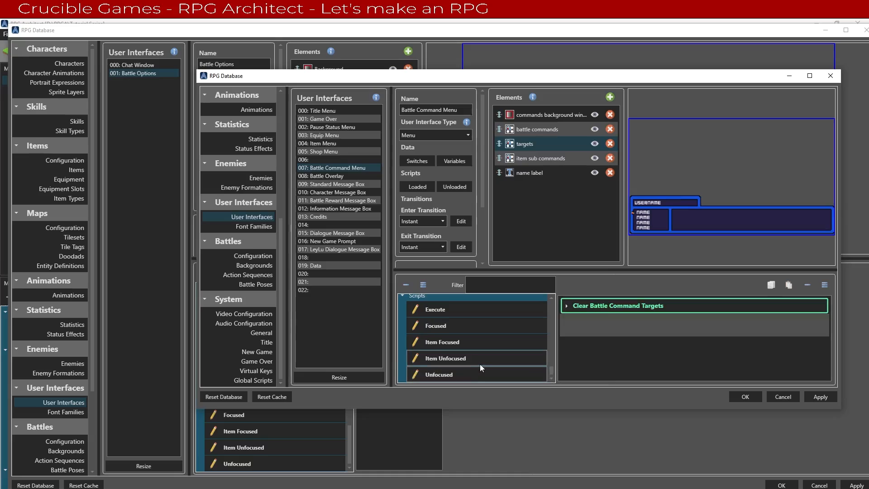
{"action": "left_click", "coordinate": [458, 308]}
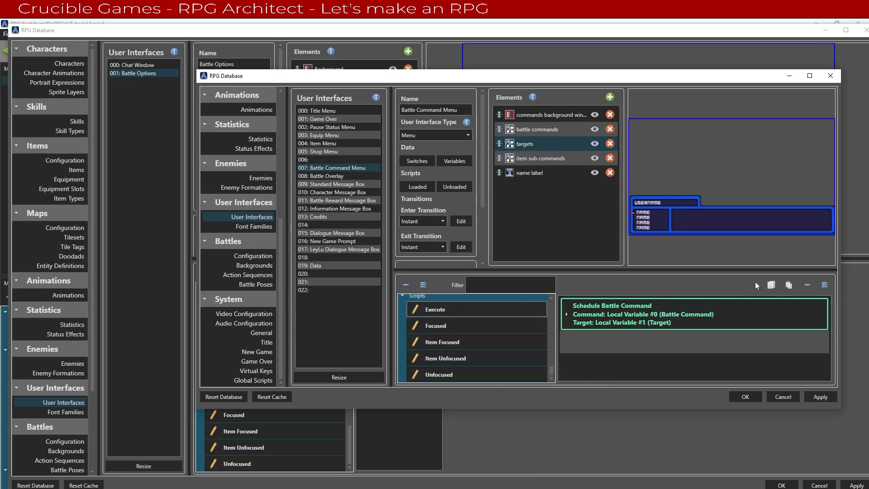
Step: Copy the Schedule Battle Command script from the other project's targets element into the Execute script of Targets
{"action": "left_click", "coordinate": [773, 286]}
{"action": "left_click_drag", "start_coordinate": [387, 80], "coordinate": [0, 80]}
{"action": "left_click", "coordinate": [274, 384]}
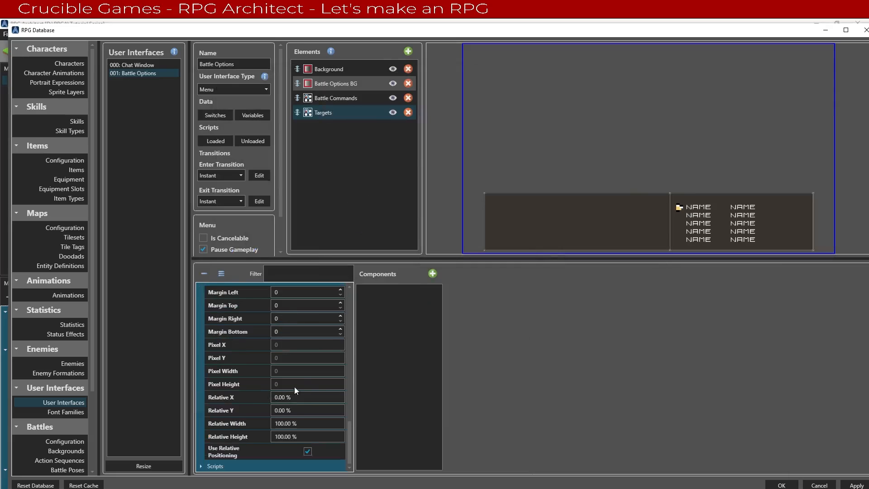
{"action": "left_click", "coordinate": [214, 462]}
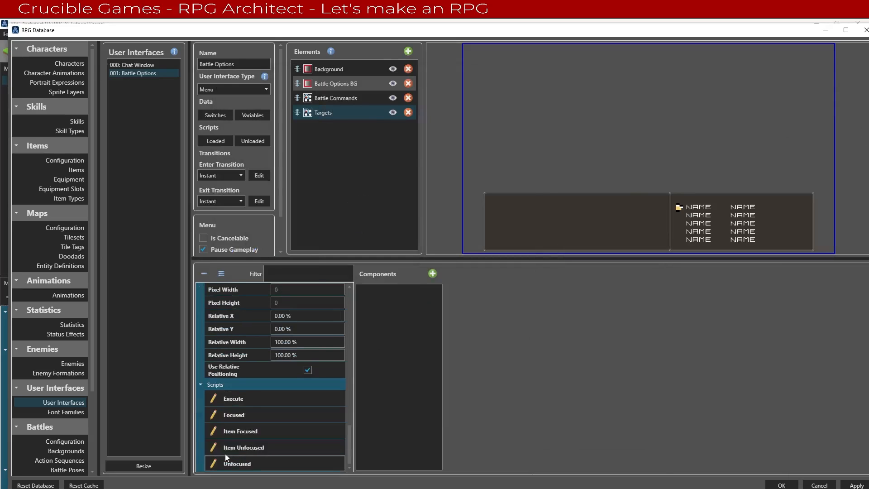
{"action": "left_click", "coordinate": [254, 400]}
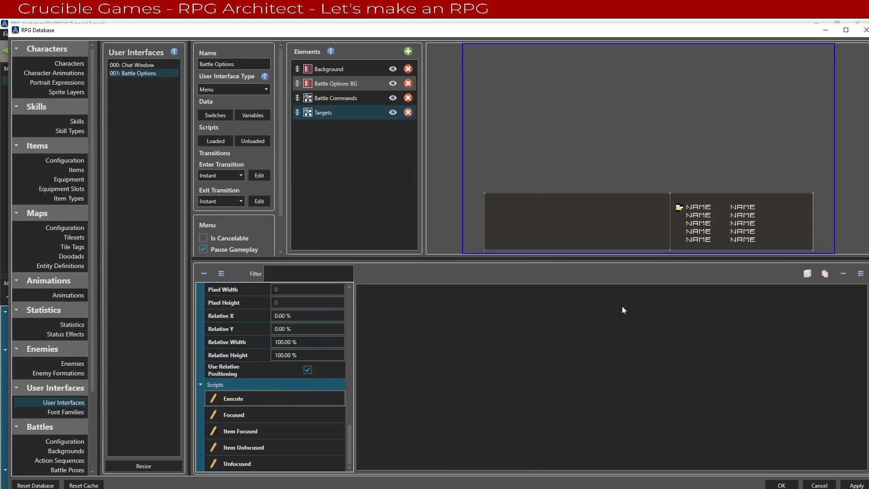
{"action": "left_click", "coordinate": [824, 274]}
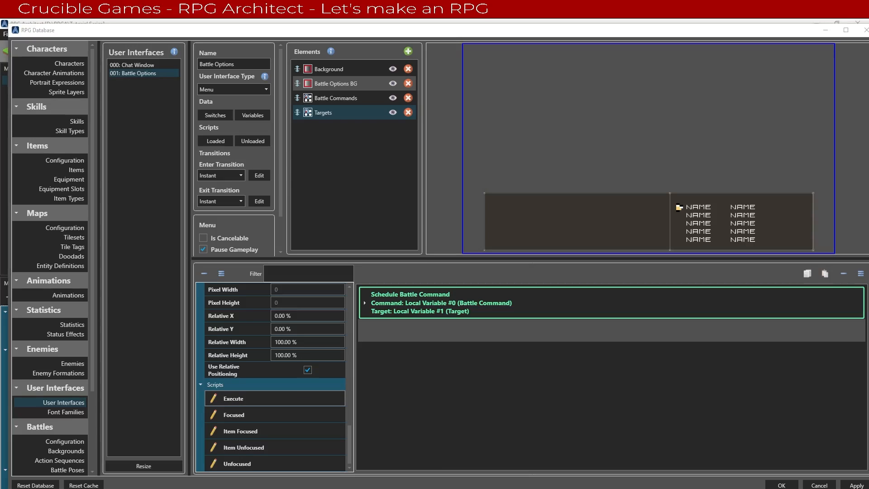
Step: Paste script commands into the Targets element's Item Focused script, and Save Unique ID to Variable and Show Battle Command Targets into Unfocused
{"action": "left_click", "coordinate": [240, 431]}
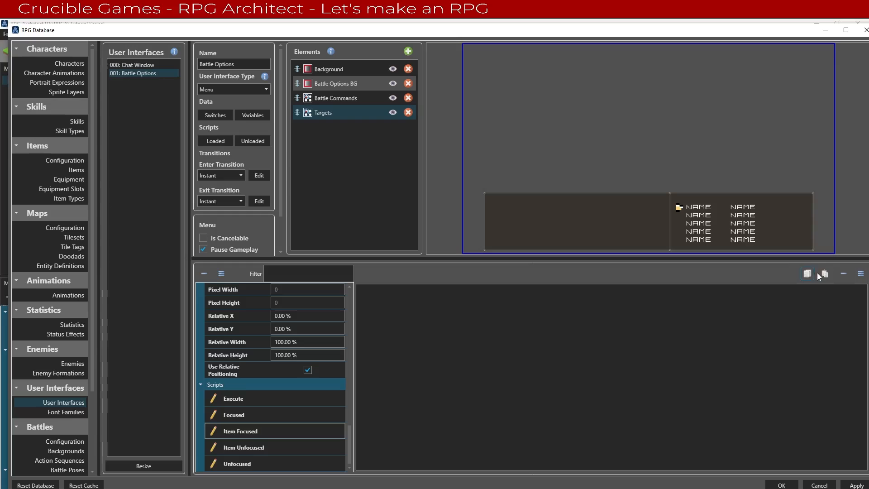
{"action": "left_click", "coordinate": [818, 274]}
{"action": "left_click", "coordinate": [237, 463]}
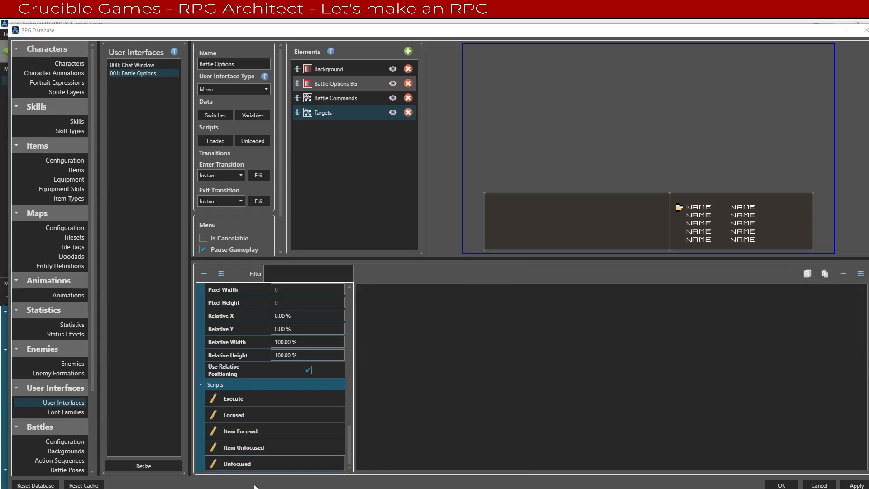
{"action": "left_click", "coordinate": [820, 275]}
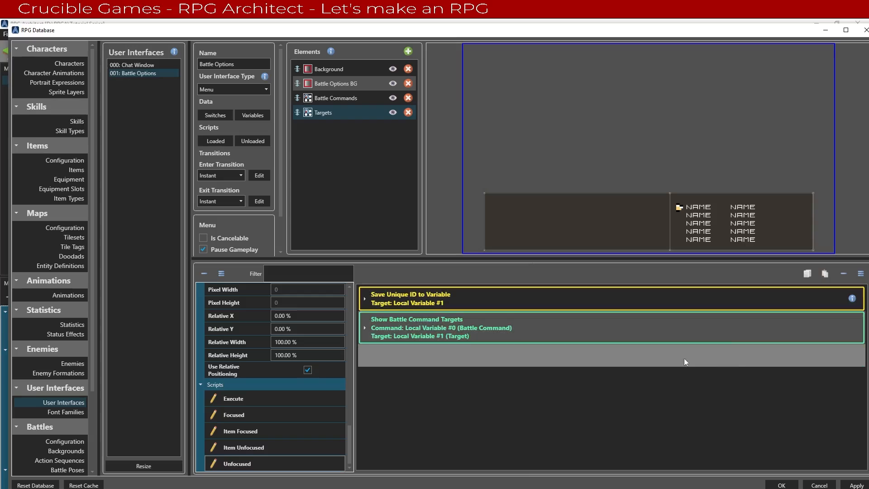
Step: Set the Attack skill's Use Scope to Enemy and review its battle settings
{"action": "left_click", "coordinate": [46, 124]}
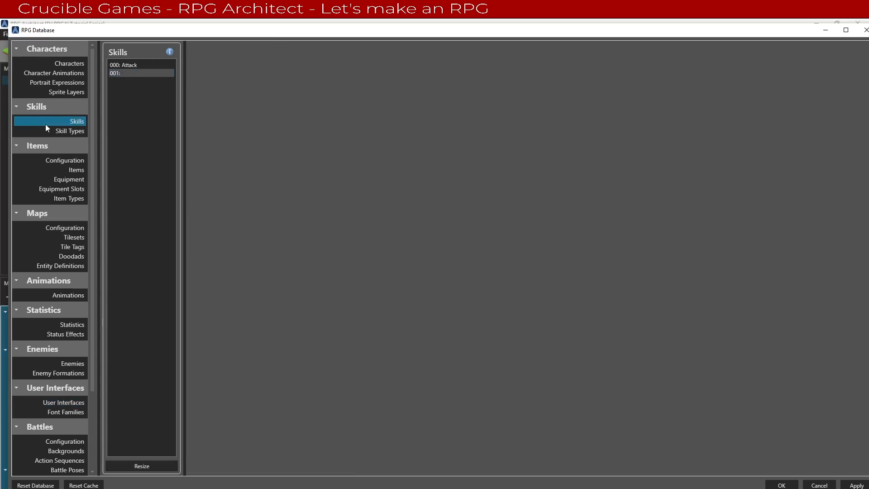
{"action": "left_click", "coordinate": [149, 67]}
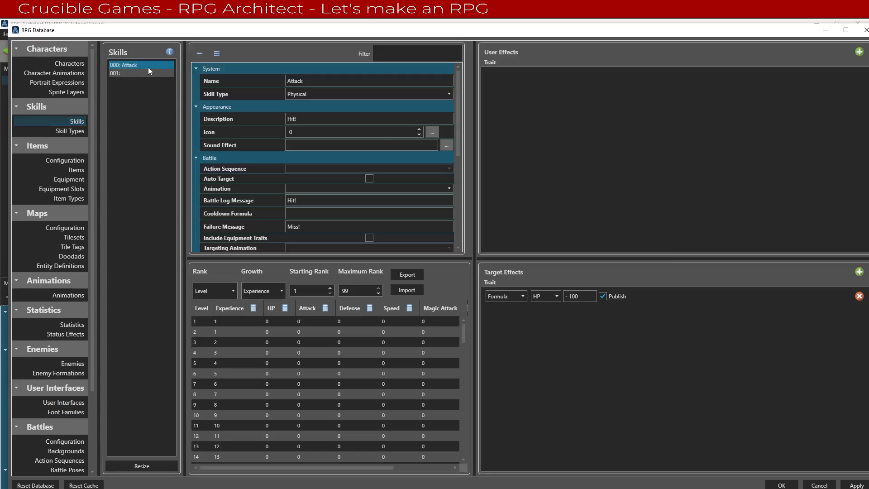
{"action": "scroll", "coordinate": [362, 137], "scroll_direction": "down", "scroll_amount": 5}
{"action": "scroll", "coordinate": [362, 136], "scroll_direction": "down", "scroll_amount": 3}
{"action": "left_click", "coordinate": [291, 163]}
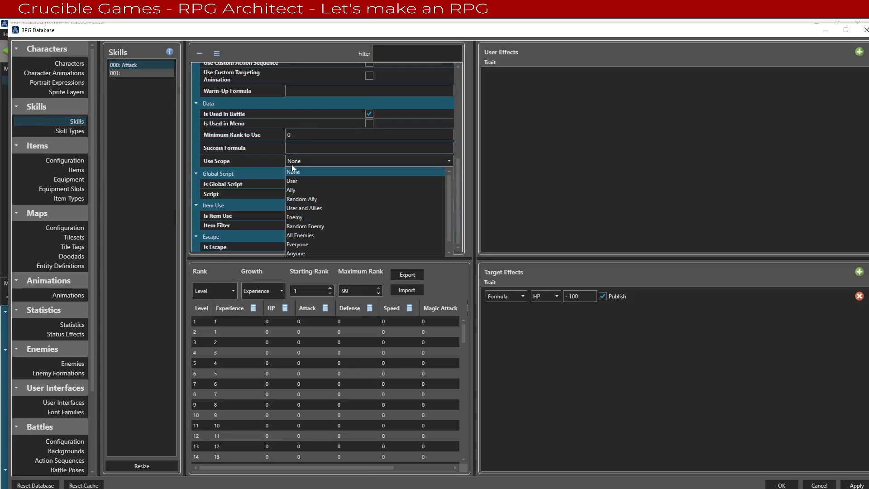
{"action": "left_click", "coordinate": [325, 216]}
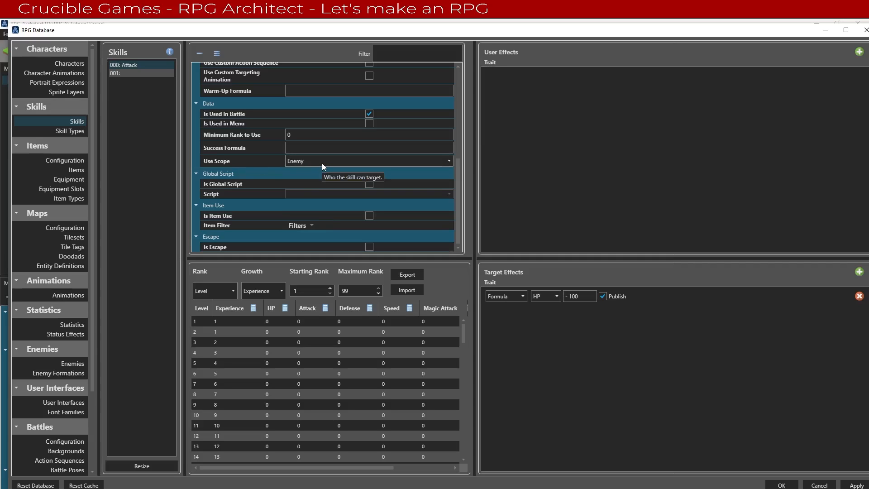
{"action": "scroll", "coordinate": [257, 157], "scroll_direction": "up", "scroll_amount": 3}
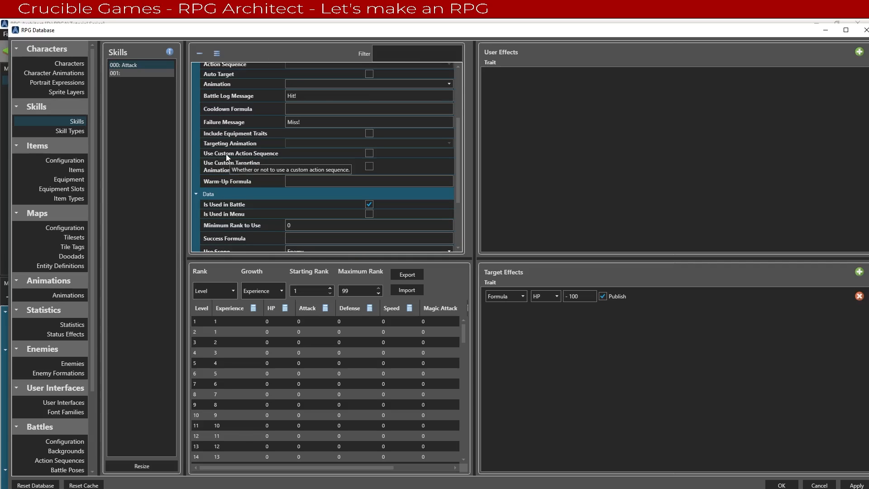
{"action": "scroll", "coordinate": [323, 158], "scroll_direction": "up", "scroll_amount": 1}
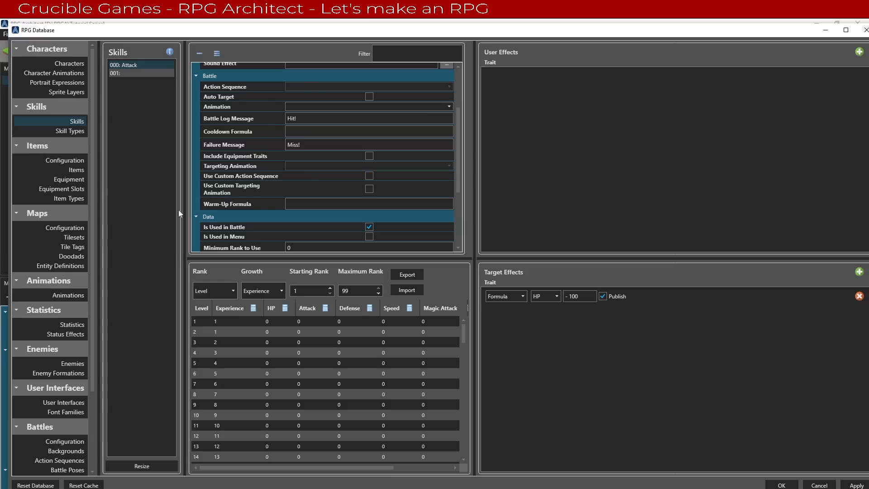
Step: Name the first database animation Battle Target and resize it to three key frames
{"action": "left_click", "coordinate": [61, 292]}
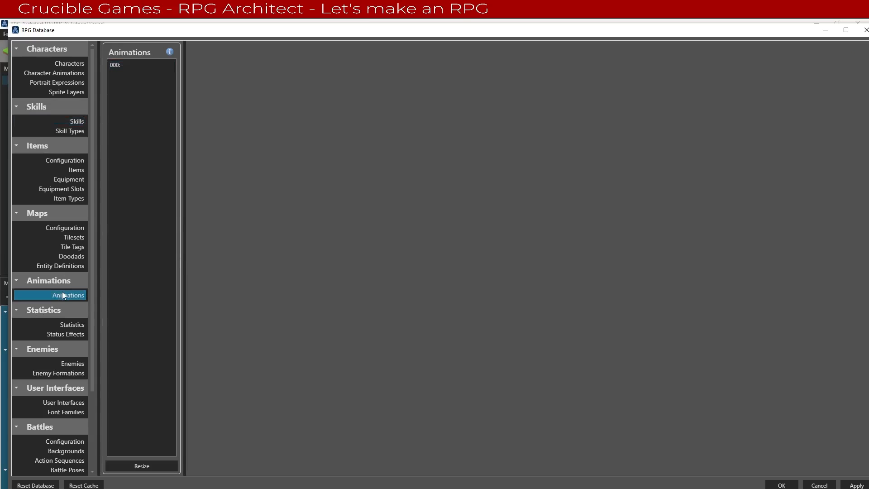
{"action": "left_click", "coordinate": [155, 66]}
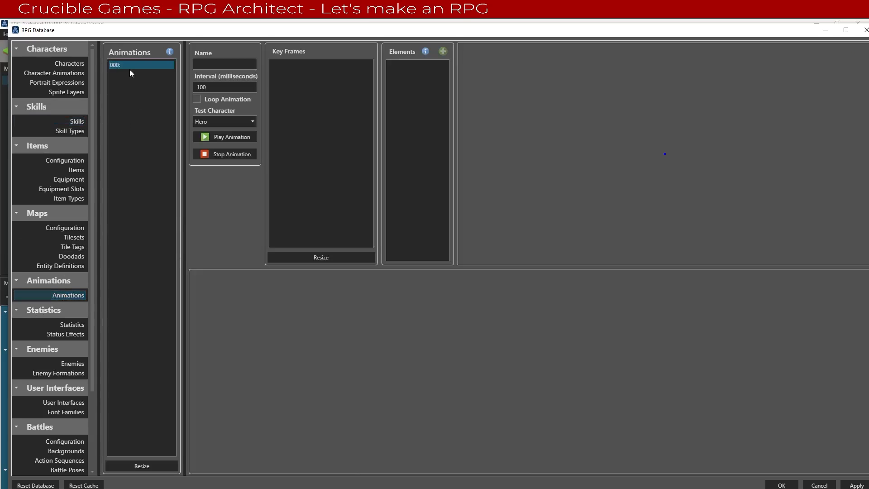
{"action": "left_click", "coordinate": [208, 64]}
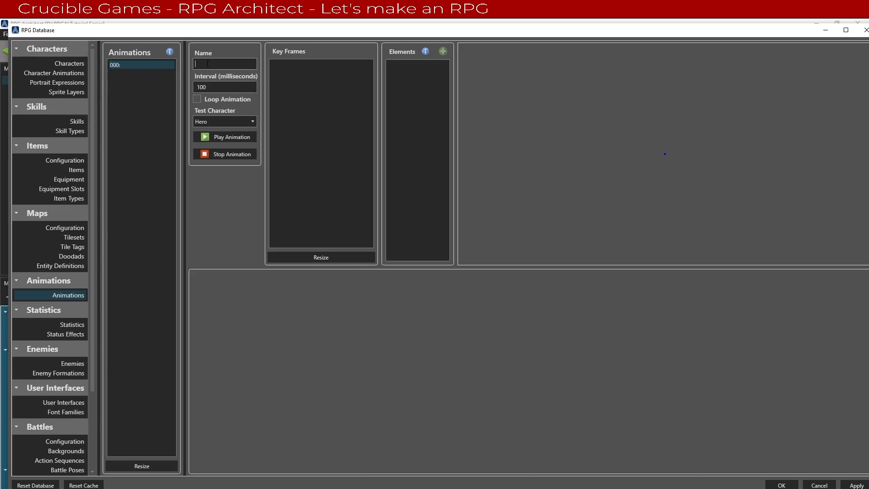
{"action": "type", "text": "Battl"}
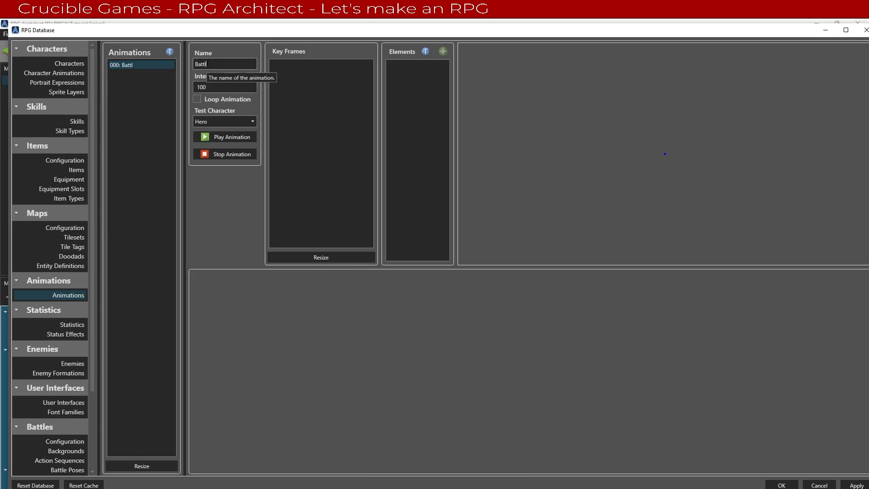
{"action": "type", "text": "e Target"}
{"action": "left_click", "coordinate": [344, 257]}
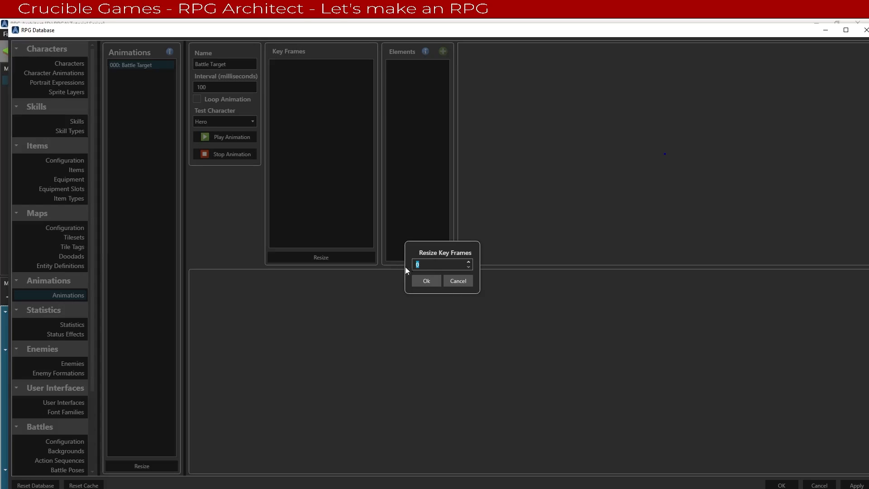
{"action": "left_click", "coordinate": [425, 280]}
Step: Add a Graphic element to the 00.000 key frame of the Battle Target animation and show its properties
{"action": "left_click", "coordinate": [303, 66]}
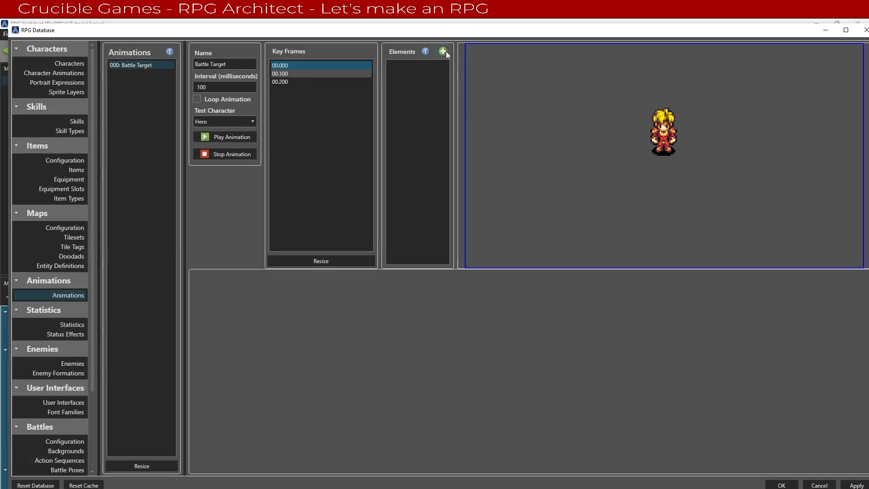
{"action": "left_click", "coordinate": [443, 51]}
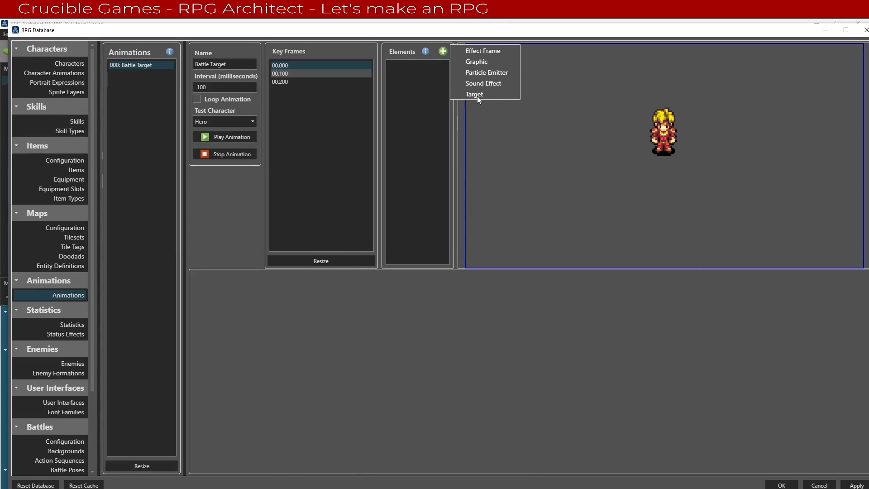
{"action": "left_click", "coordinate": [477, 62]}
{"action": "left_click", "coordinate": [414, 70]}
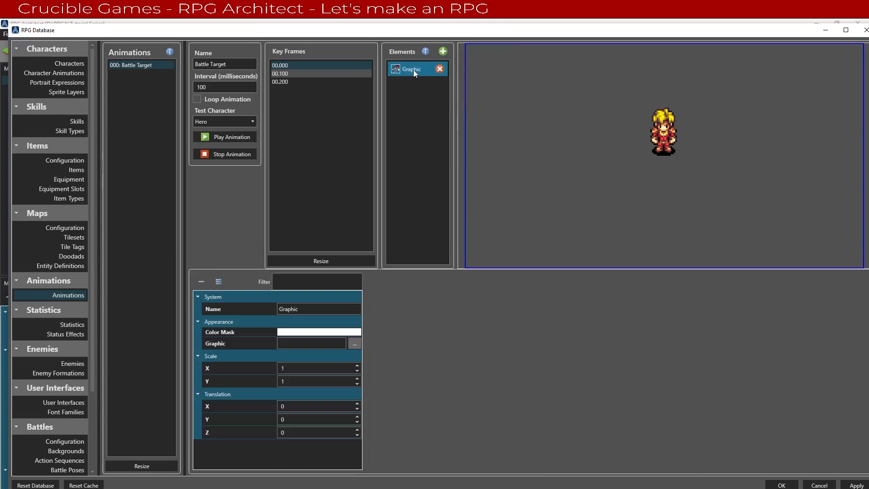
Step: Start choosing the element's graphic and open the UI\Monster and Robot - LoBit\Cursors resource folder
{"action": "left_click", "coordinate": [355, 343]}
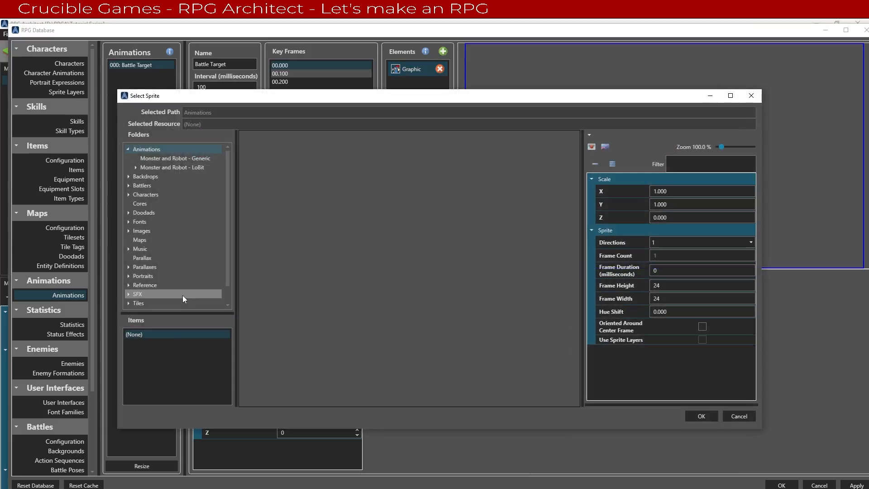
{"action": "scroll", "coordinate": [172, 298], "scroll_direction": "down", "scroll_amount": 2}
{"action": "double_click", "coordinate": [172, 297]}
{"action": "double_click", "coordinate": [169, 300]}
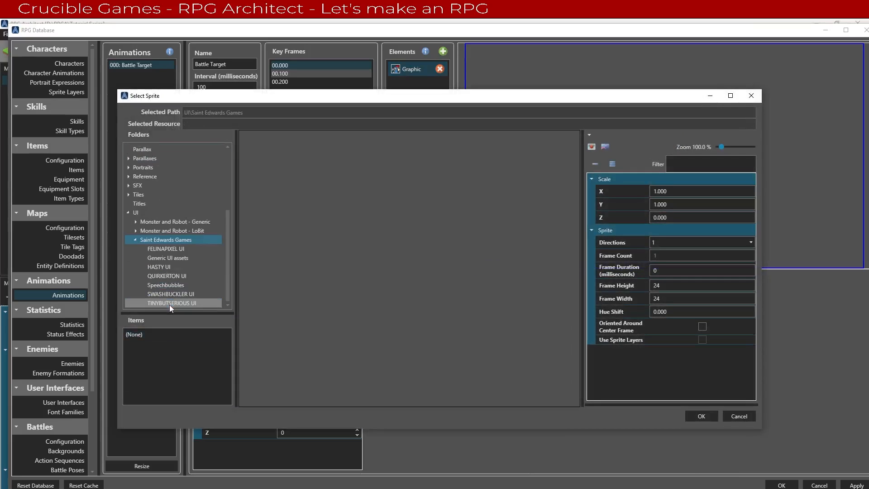
{"action": "double_click", "coordinate": [172, 222]}
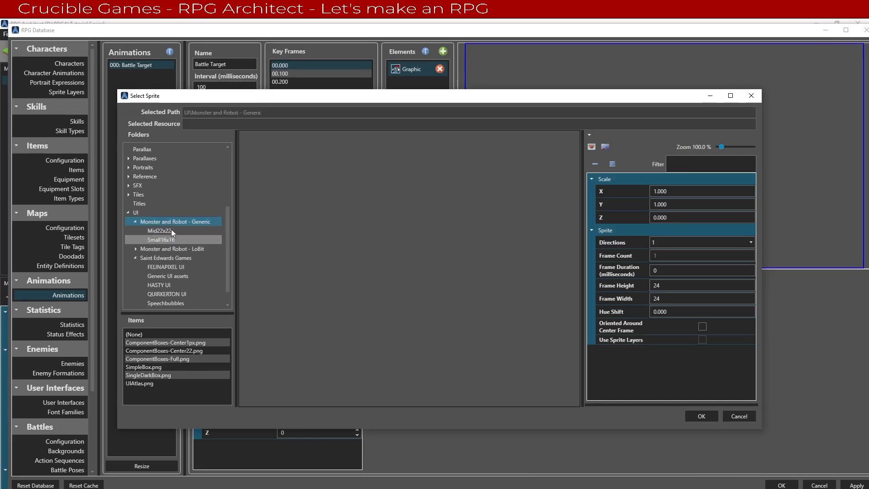
{"action": "scroll", "coordinate": [172, 240], "scroll_direction": "down", "scroll_amount": 2}
{"action": "double_click", "coordinate": [168, 231]}
{"action": "left_click", "coordinate": [158, 240]}
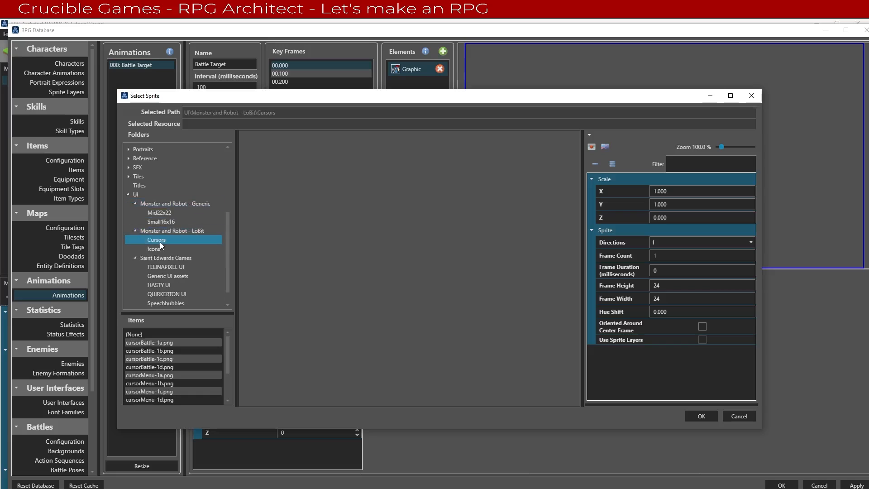
Step: Preview the battle, menu and portrait cursor images and select cursorBattle-1a.png as the graphic
{"action": "left_click", "coordinate": [145, 349]}
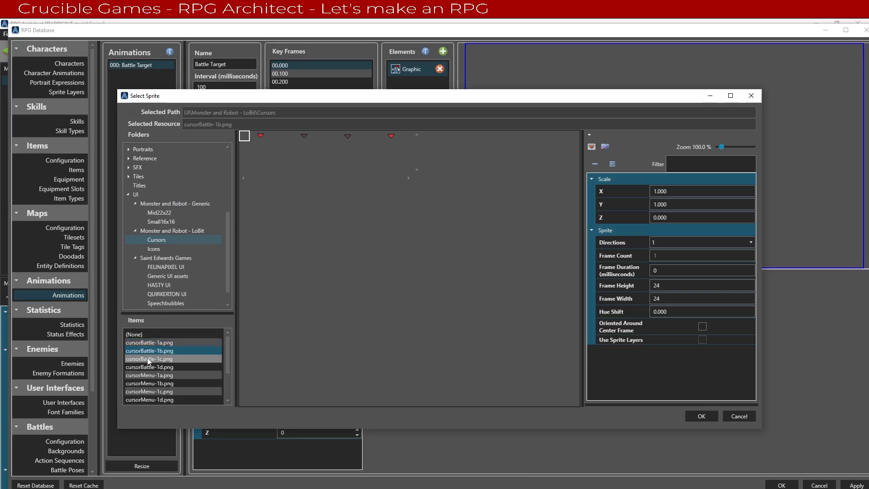
{"action": "left_click", "coordinate": [147, 359]}
{"action": "left_click", "coordinate": [148, 367]}
{"action": "left_click", "coordinate": [151, 376]}
{"action": "left_click", "coordinate": [153, 383]}
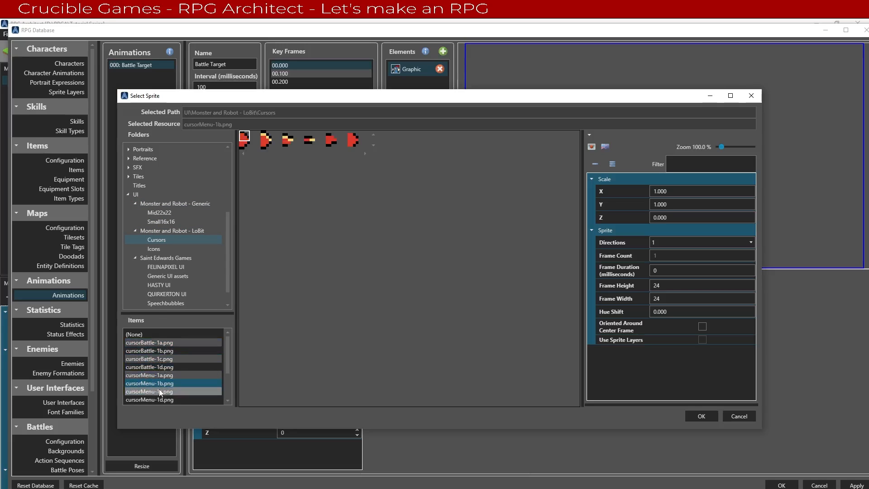
{"action": "left_click", "coordinate": [169, 397]}
{"action": "scroll", "coordinate": [170, 393], "scroll_direction": "down", "scroll_amount": 3}
{"action": "left_click", "coordinate": [171, 392]}
{"action": "left_click", "coordinate": [167, 399]}
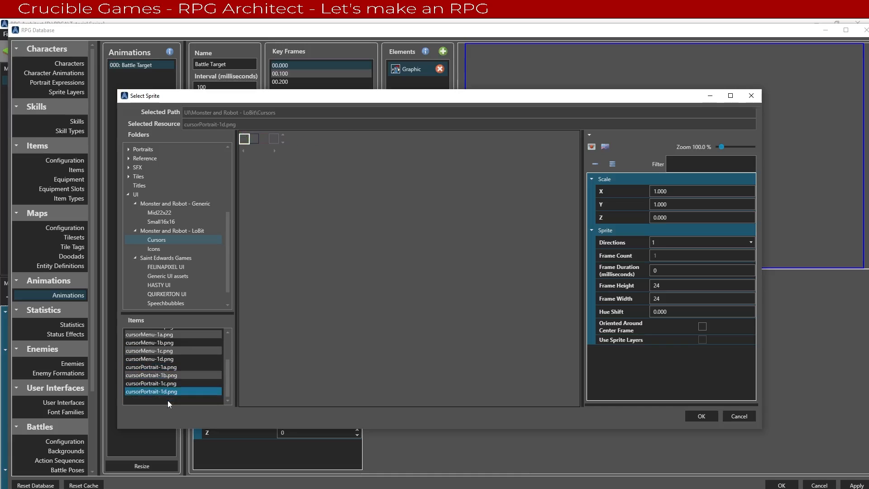
{"action": "scroll", "coordinate": [169, 371], "scroll_direction": "up", "scroll_amount": 1}
{"action": "left_click", "coordinate": [169, 337]}
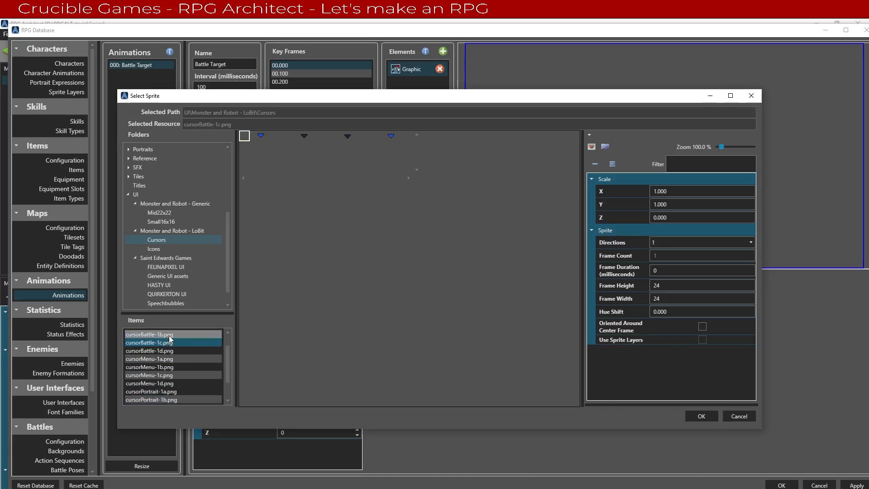
{"action": "left_click", "coordinate": [173, 350]}
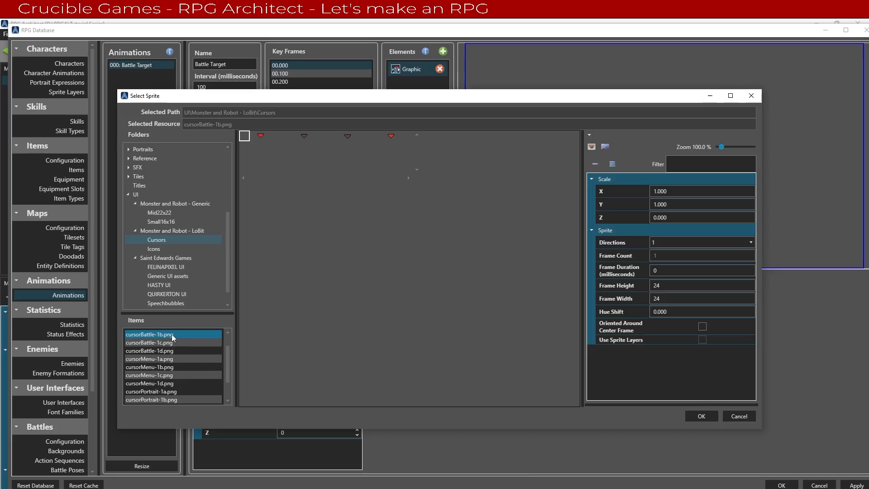
{"action": "key", "text": "Up"}
Step: Set the cursor sprite's frame height and width to 96 and accept the sprite selection
{"action": "left_click", "coordinate": [266, 136]}
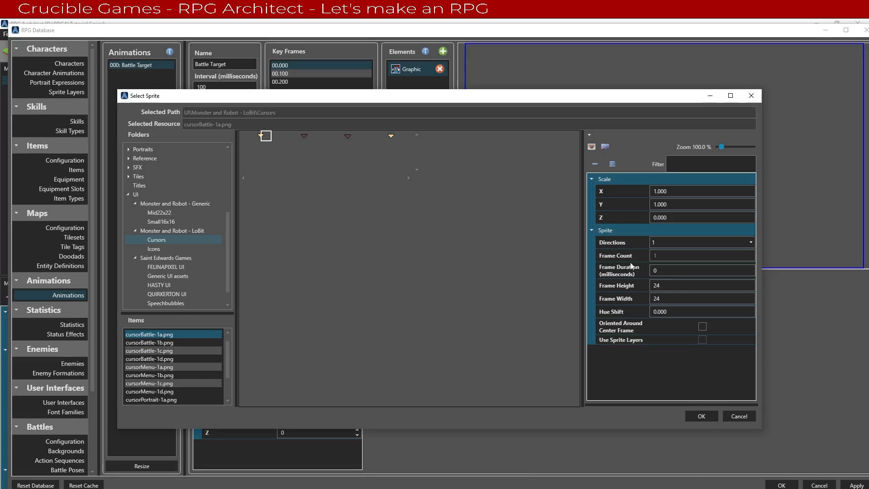
{"action": "left_click", "coordinate": [606, 146]}
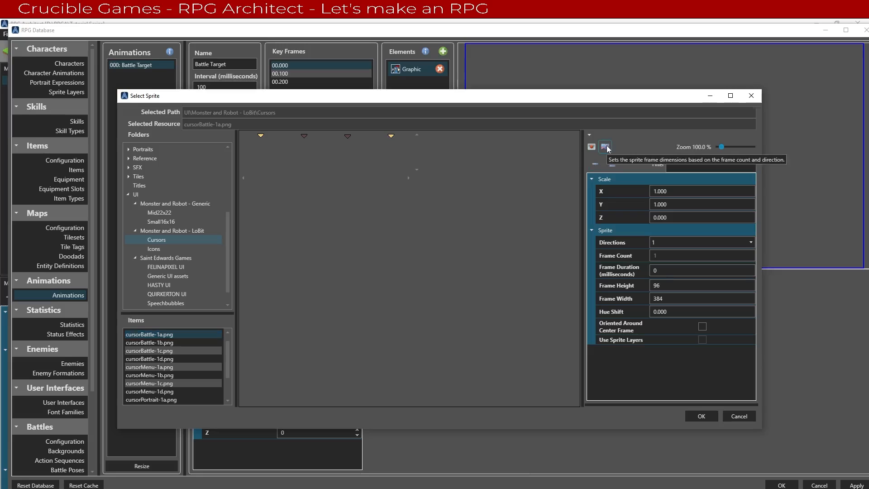
{"action": "left_click", "coordinate": [270, 149]}
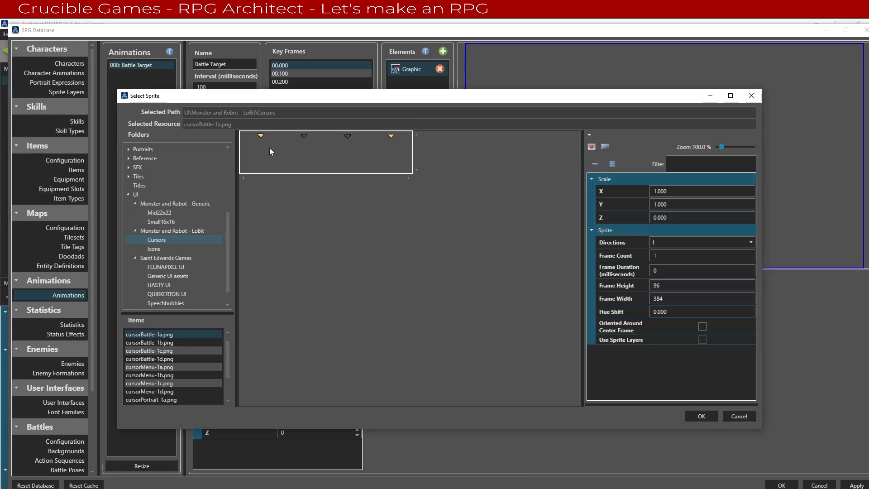
{"action": "left_click", "coordinate": [674, 297]}
{"action": "type", "text": "96"}
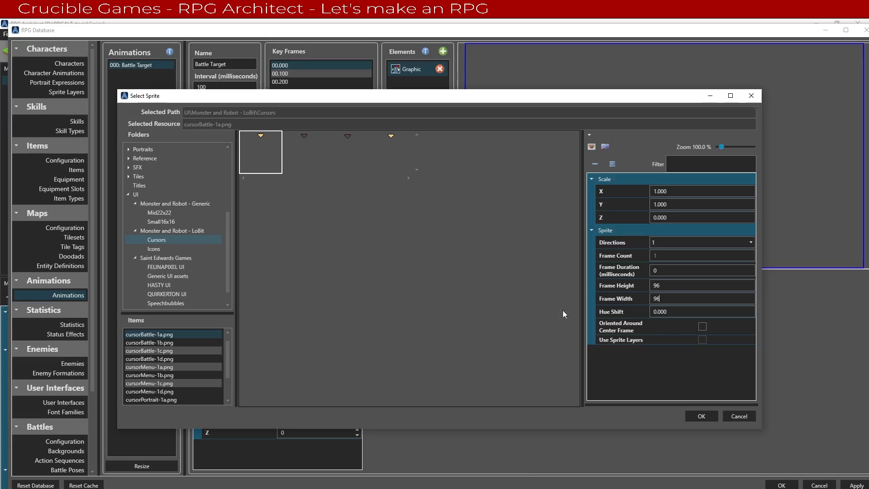
{"action": "left_click", "coordinate": [700, 416]}
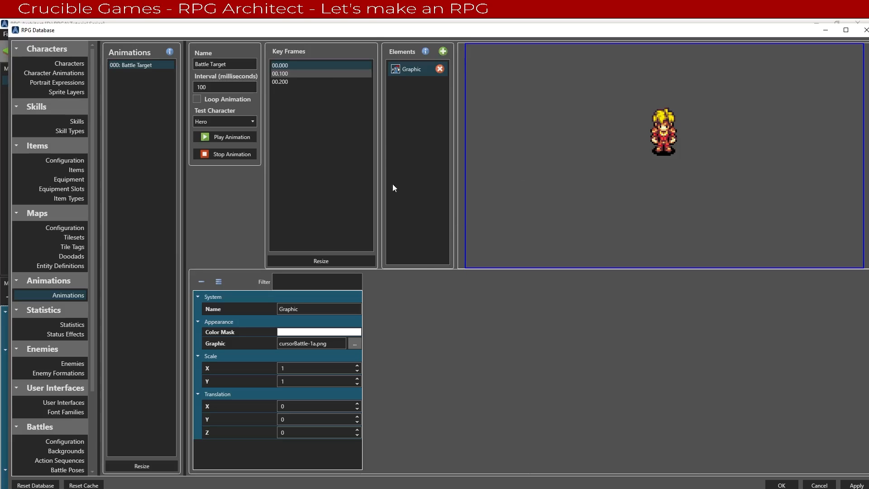
Step: Copy the Graphic element from key frame 00.000 and paste it into key frame 00.100
{"action": "left_click", "coordinate": [322, 67]}
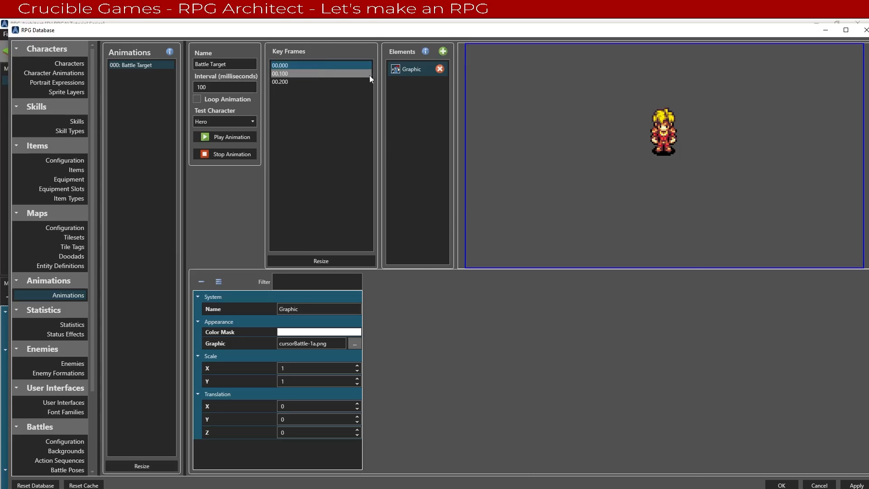
{"action": "left_click", "coordinate": [406, 68]}
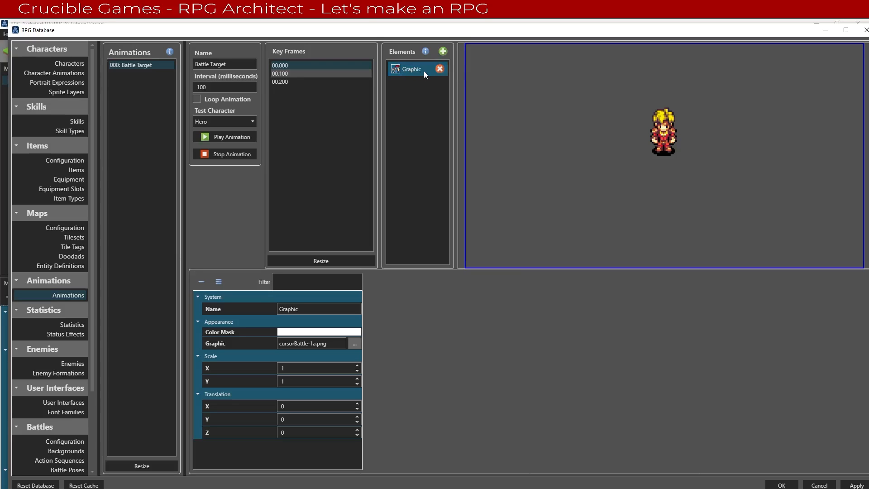
{"action": "left_click", "coordinate": [305, 74]}
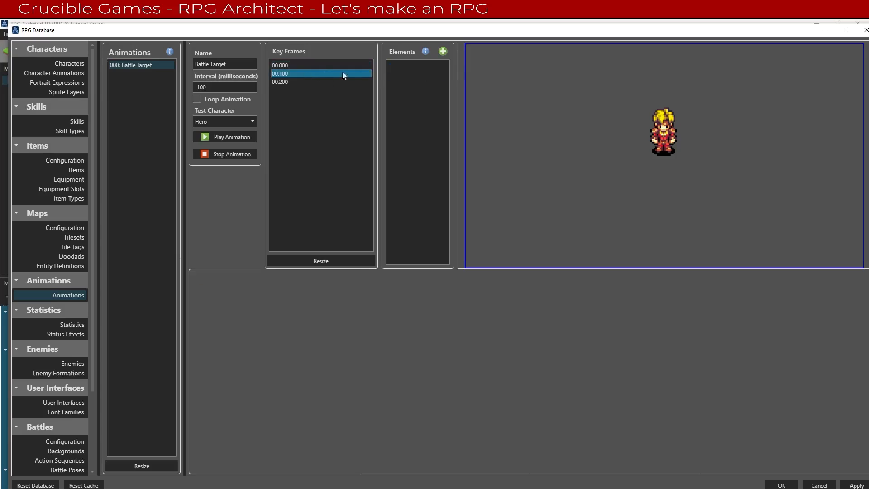
{"action": "left_click", "coordinate": [316, 66]}
{"action": "right_click", "coordinate": [408, 72]}
{"action": "left_click", "coordinate": [418, 79]}
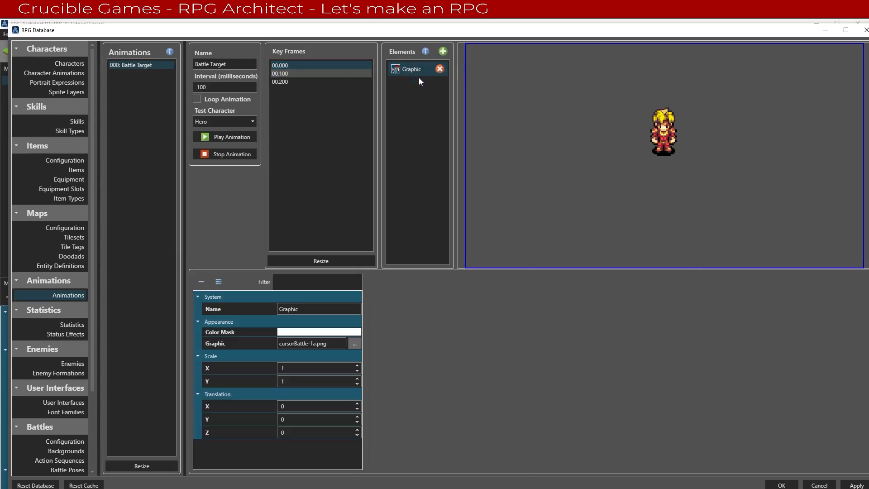
{"action": "left_click", "coordinate": [342, 74]}
{"action": "right_click", "coordinate": [417, 75]}
{"action": "left_click", "coordinate": [430, 80]}
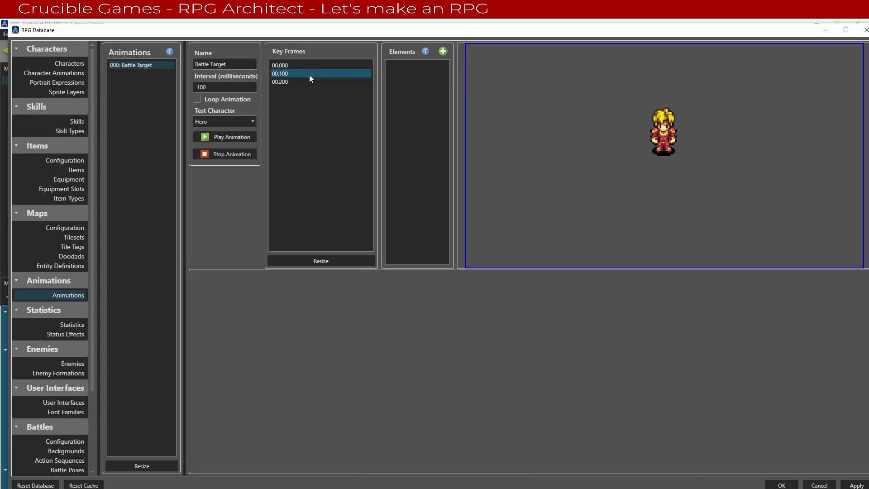
{"action": "left_click", "coordinate": [336, 67]}
{"action": "left_click", "coordinate": [328, 73]}
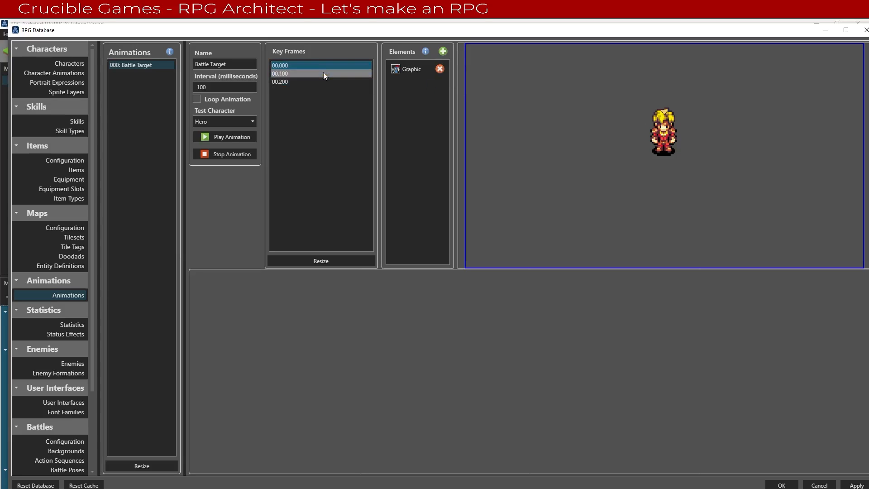
Step: Copy the Graphic element from key frame 00.100 into 00.200 and check the key frames
{"action": "right_click", "coordinate": [409, 70]}
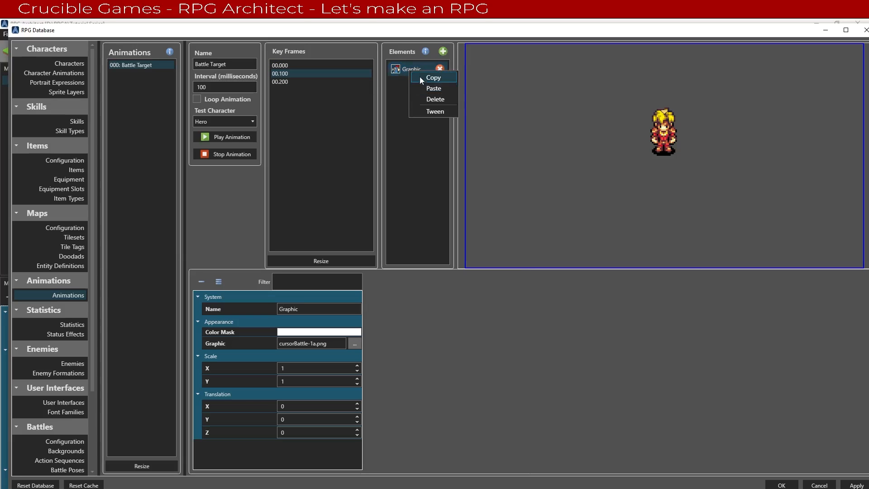
{"action": "left_click", "coordinate": [420, 78]}
{"action": "left_click", "coordinate": [355, 83]}
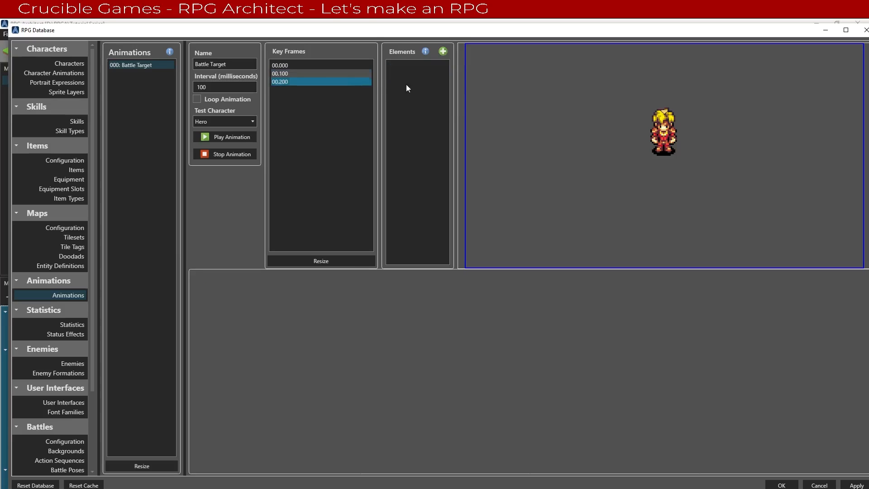
{"action": "left_click", "coordinate": [343, 72]}
{"action": "left_click", "coordinate": [357, 81]}
{"action": "left_click", "coordinate": [332, 65]}
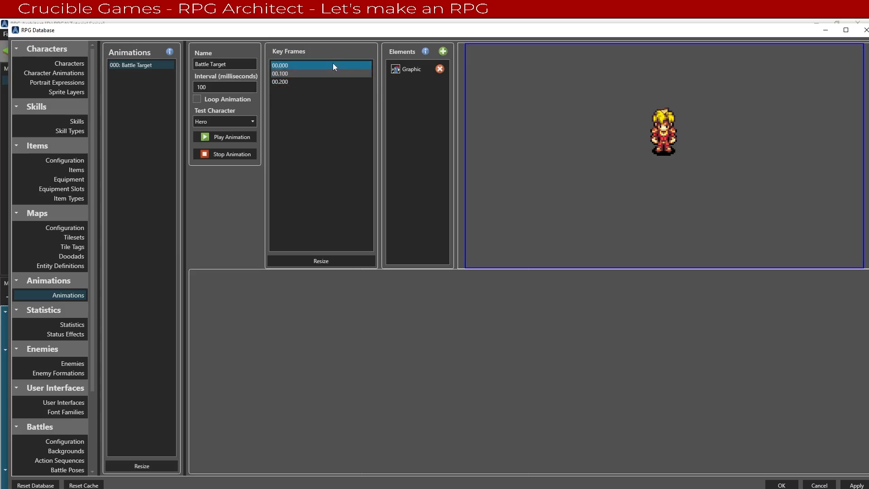
{"action": "left_click", "coordinate": [328, 81]}
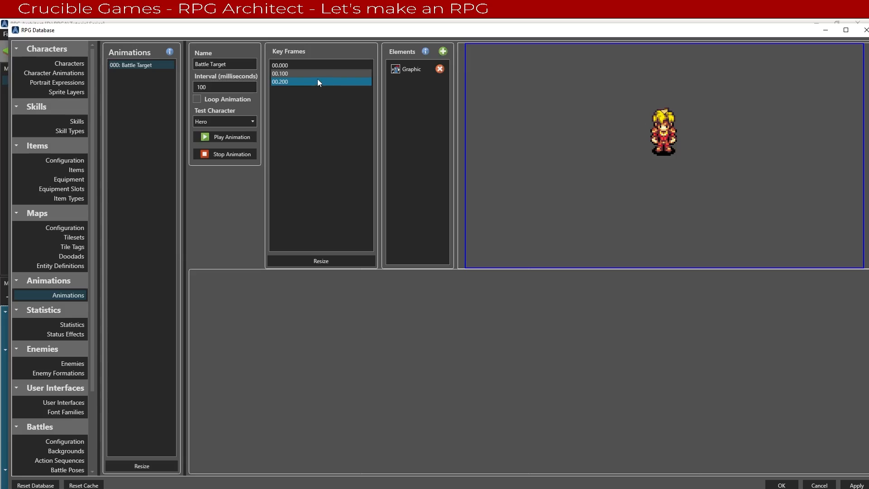
Step: Set the Y translation of the Graphic element in key frame 00.100 to 5
{"action": "left_click", "coordinate": [321, 73]}
{"action": "left_click", "coordinate": [425, 68]}
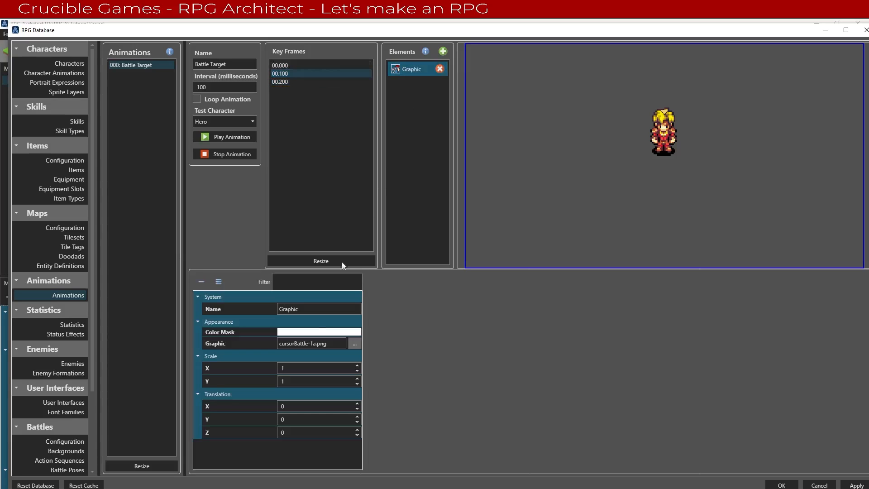
{"action": "left_click", "coordinate": [357, 417]}
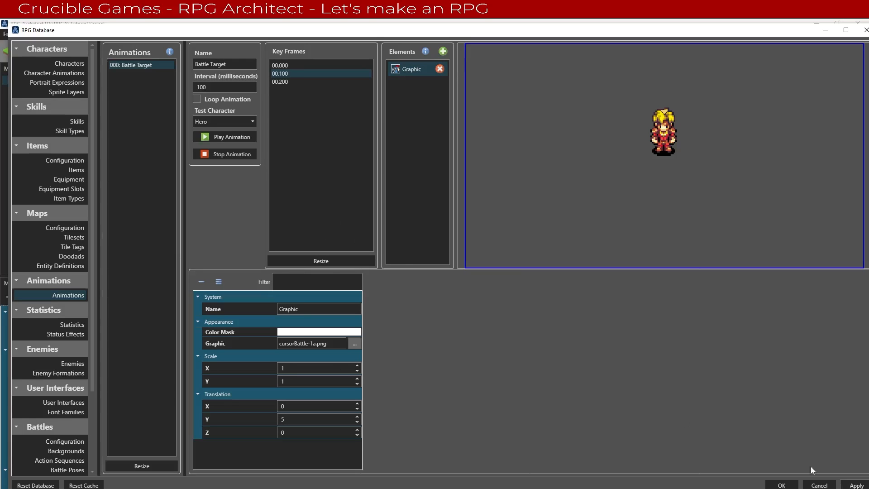
Step: Select Battle Target as the battle animation of the Attack skill and review its remaining battle settings
{"action": "left_click", "coordinate": [60, 119]}
{"action": "left_click", "coordinate": [160, 65]}
{"action": "scroll", "coordinate": [325, 176], "scroll_direction": "down", "scroll_amount": 1}
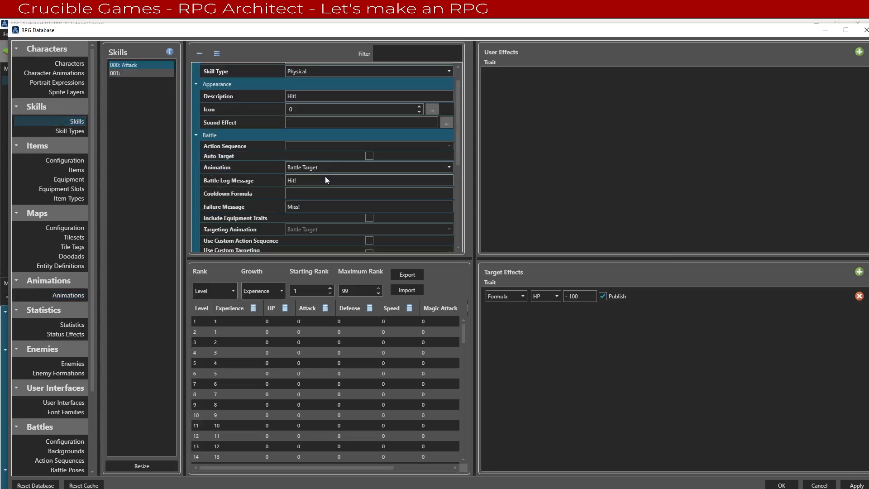
{"action": "left_click", "coordinate": [306, 167]}
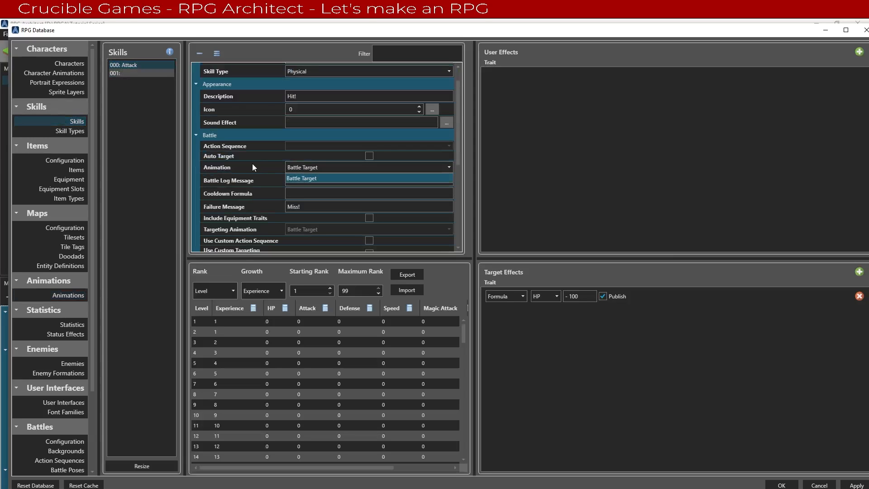
{"action": "left_click", "coordinate": [326, 177]}
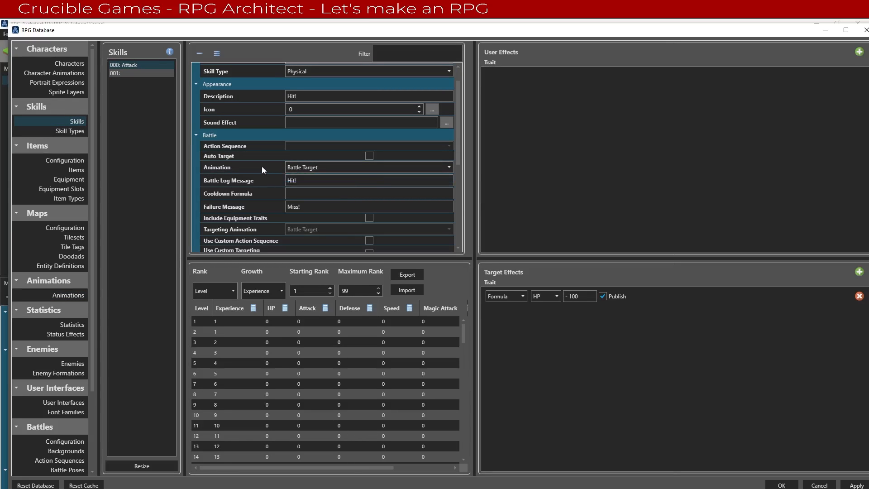
{"action": "scroll", "coordinate": [260, 167], "scroll_direction": "down", "scroll_amount": 3}
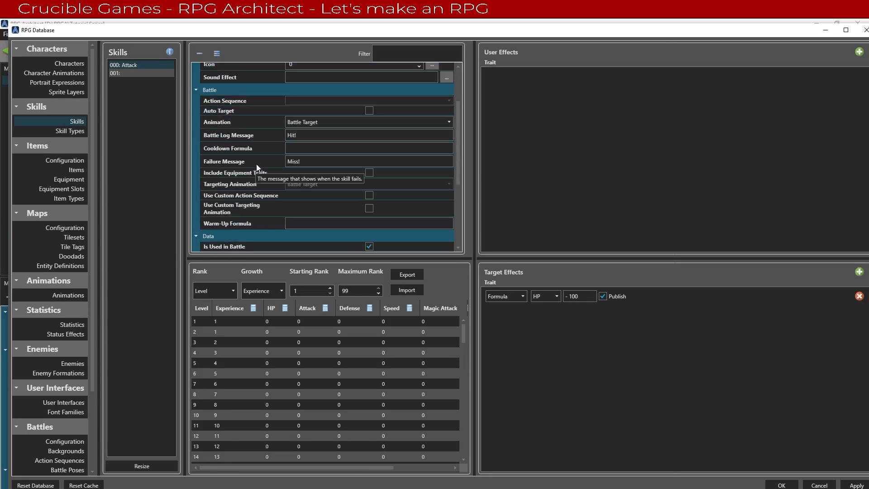
{"action": "scroll", "coordinate": [257, 164], "scroll_direction": "up", "scroll_amount": 5}
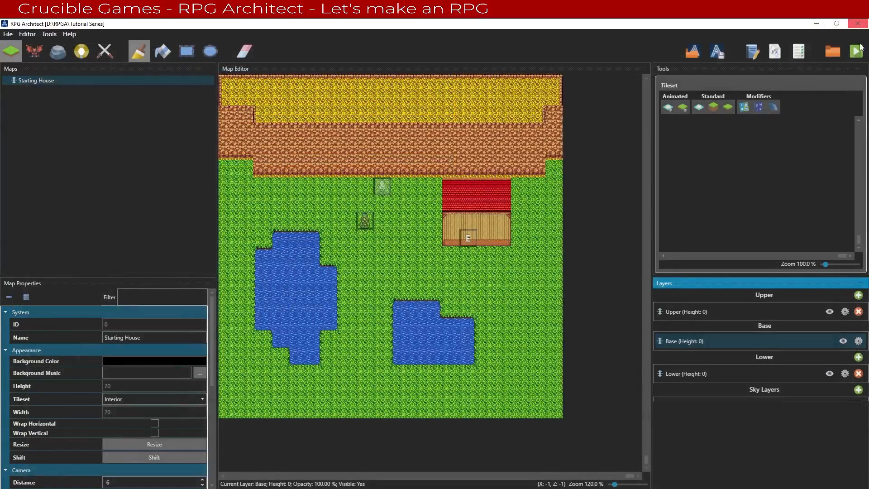
Step: Playtest the game by talking through the Traveler's dialogue to start the battle, check the battle menu and end the test
{"action": "left_click", "coordinate": [857, 47]}
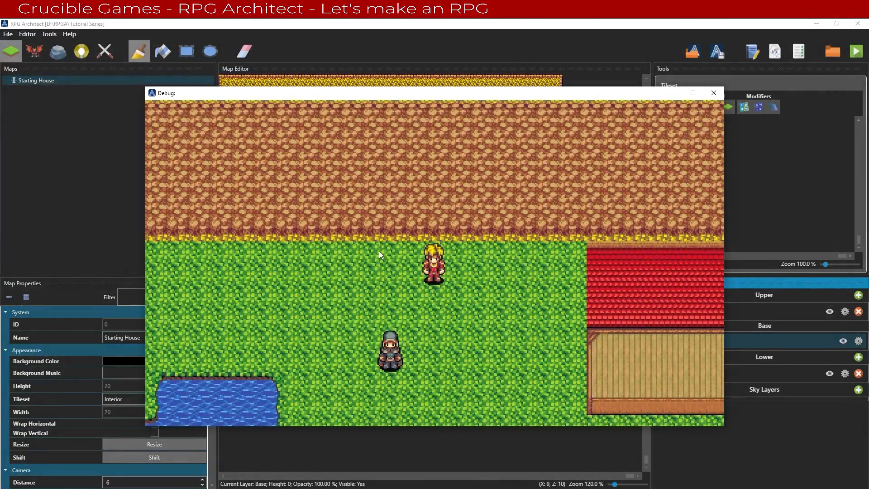
{"action": "key", "text": "Down"}
{"action": "key", "text": "Left"}
{"action": "key", "text": "Return"}
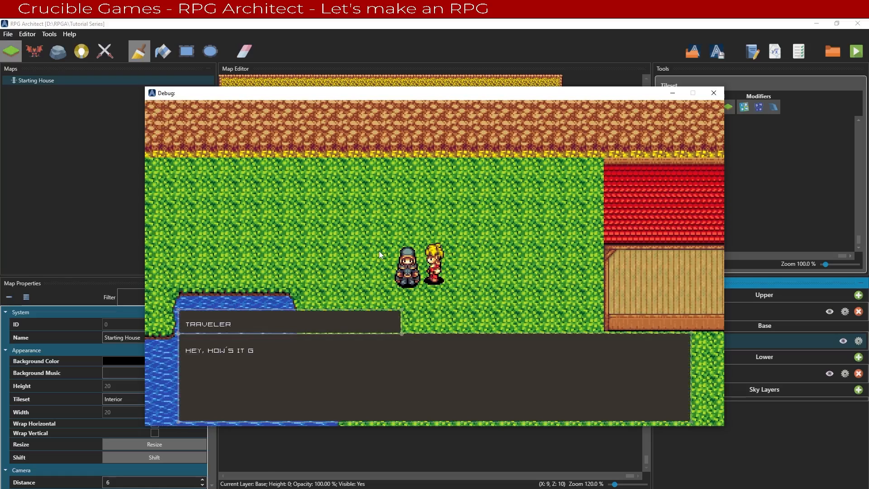
{"action": "key", "text": "Return"}
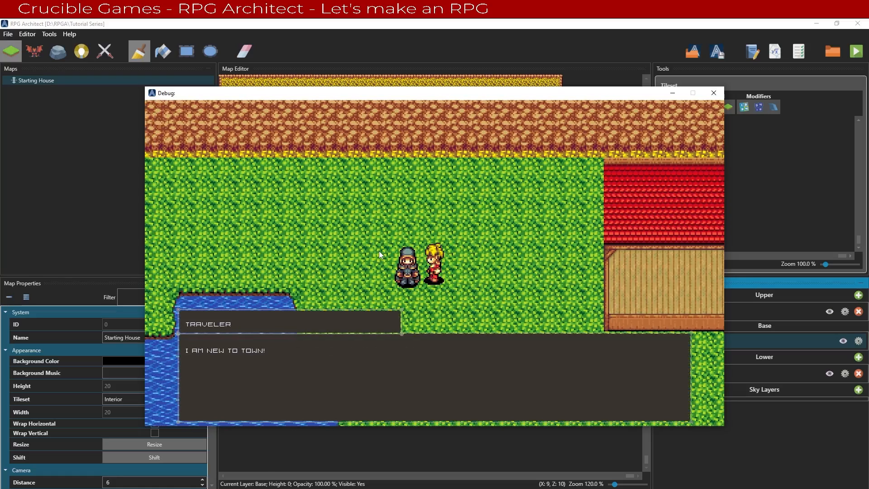
{"action": "key", "text": "Return"}
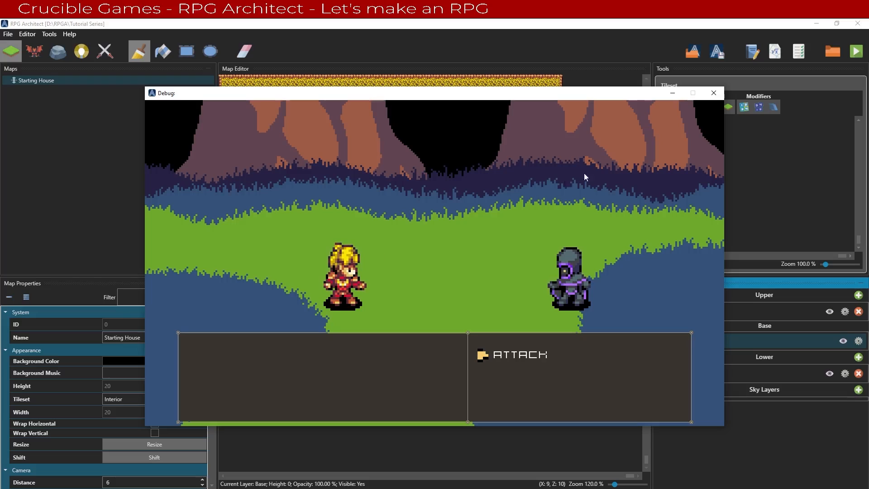
{"action": "left_click", "coordinate": [714, 93]}
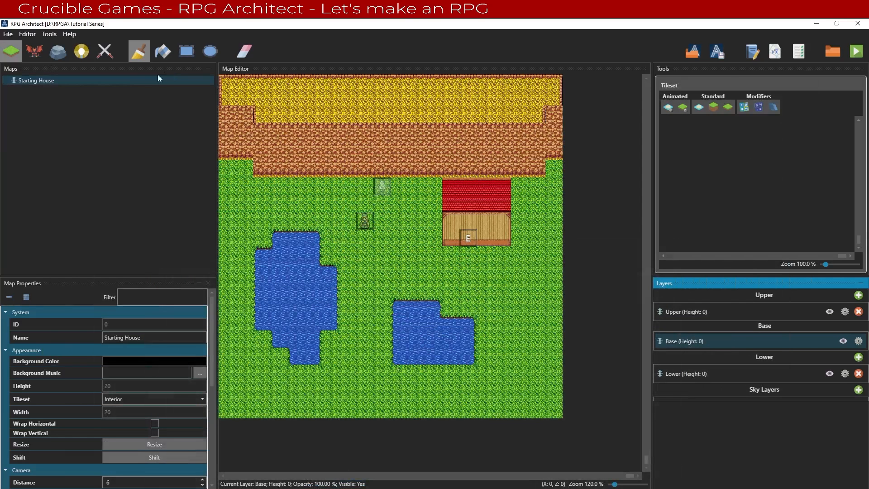
Step: In the Battle Commands element's Execute script, set the IsContainer branch's Refresh User Interface Element Context command to Targets
{"action": "left_click", "coordinate": [50, 34]}
{"action": "left_click", "coordinate": [59, 46]}
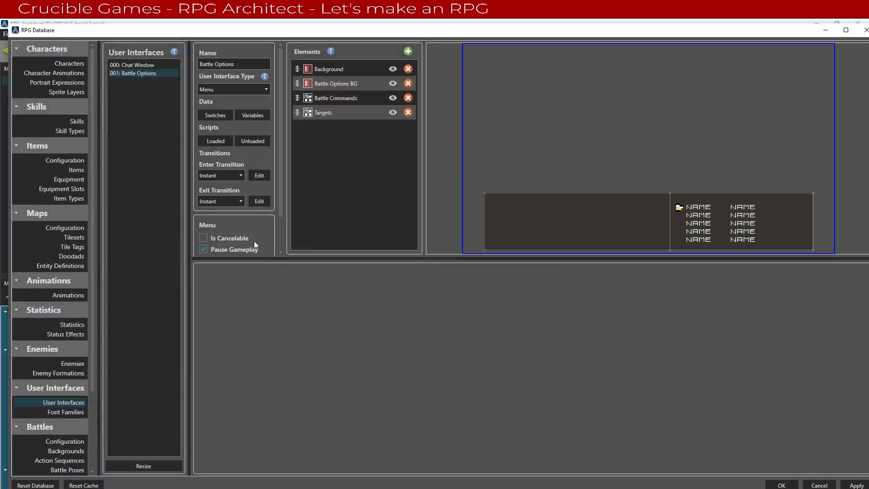
{"action": "left_click", "coordinate": [324, 102]}
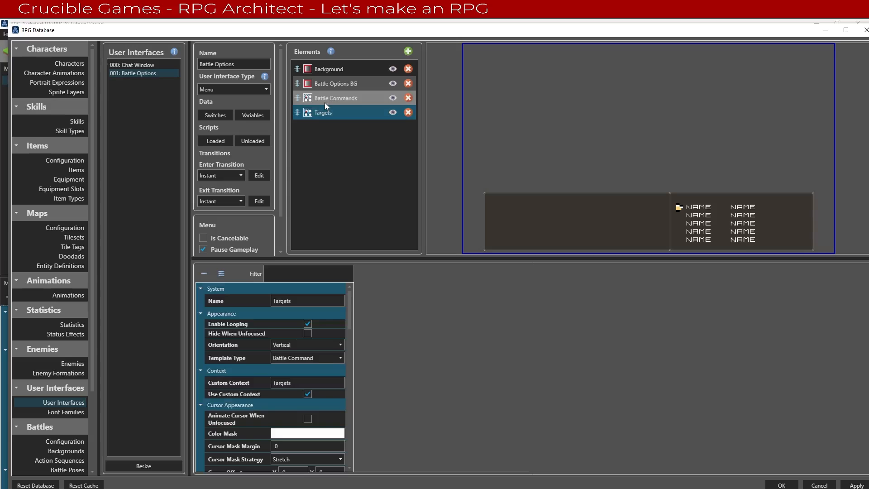
{"action": "scroll", "coordinate": [265, 403], "scroll_direction": "down", "scroll_amount": 10}
{"action": "left_click", "coordinate": [262, 397]}
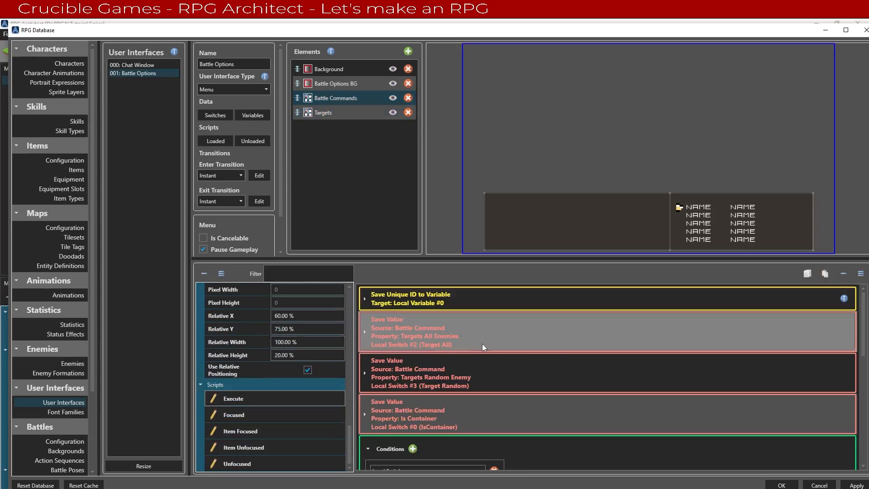
{"action": "scroll", "coordinate": [482, 344], "scroll_direction": "down", "scroll_amount": 5}
{"action": "left_click", "coordinate": [413, 388]}
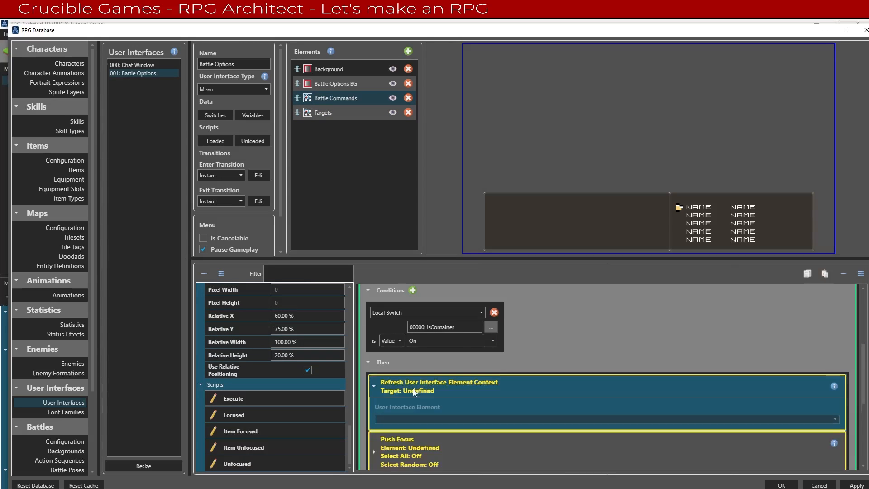
{"action": "scroll", "coordinate": [412, 388], "scroll_direction": "down", "scroll_amount": 2}
{"action": "left_click", "coordinate": [420, 373]}
{"action": "left_click", "coordinate": [420, 411]}
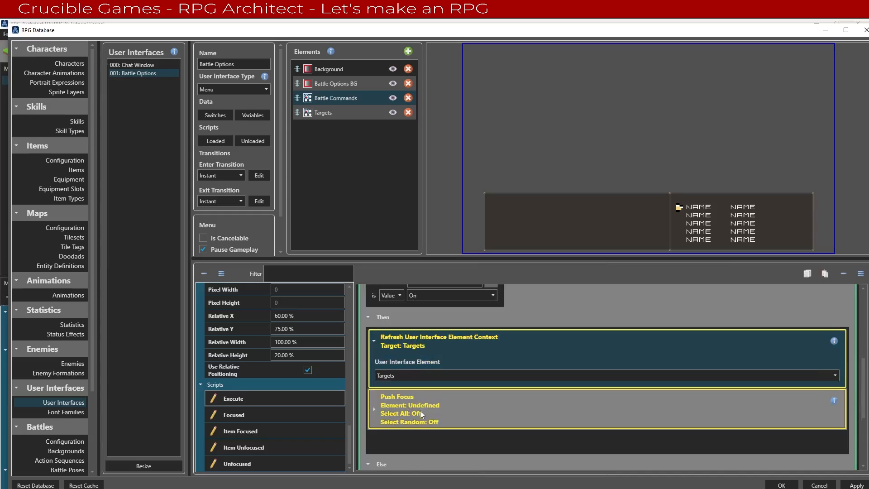
Step: Set the element of the Push Focus command in the IsContainer branch to Targets
{"action": "left_click", "coordinate": [419, 411]}
{"action": "scroll", "coordinate": [419, 399], "scroll_direction": "down", "scroll_amount": 3}
{"action": "left_click", "coordinate": [417, 383]}
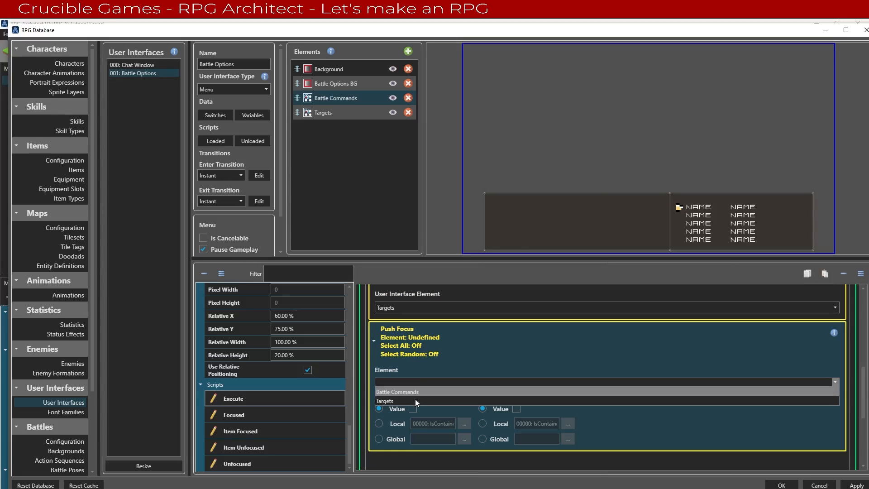
{"action": "left_click", "coordinate": [414, 394]}
{"action": "left_click", "coordinate": [399, 387]}
{"action": "left_click", "coordinate": [398, 401]}
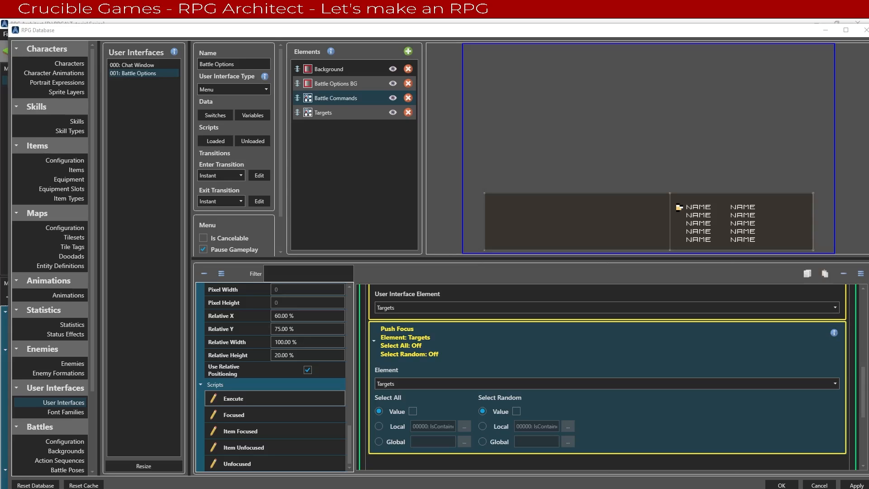
Step: Review the IsContainer branch of the Execute script and collapse its two commands
{"action": "scroll", "coordinate": [749, 417], "scroll_direction": "down", "scroll_amount": 1}
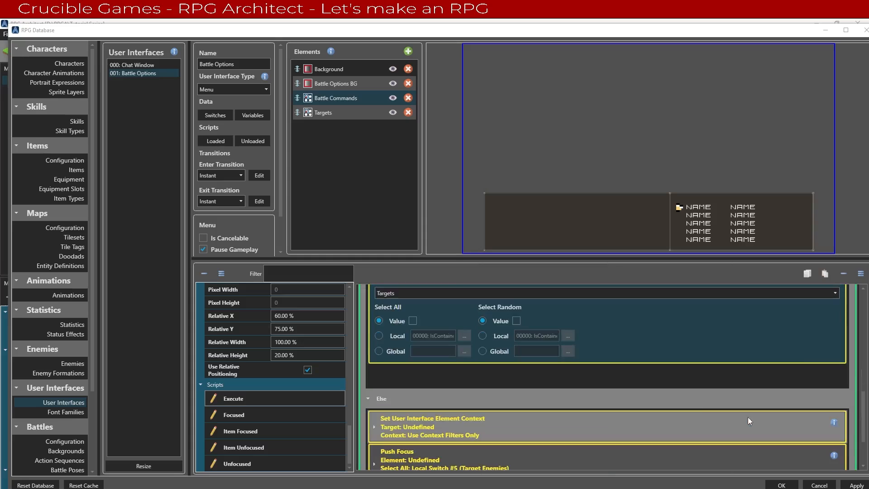
{"action": "scroll", "coordinate": [644, 397], "scroll_direction": "up", "scroll_amount": 3}
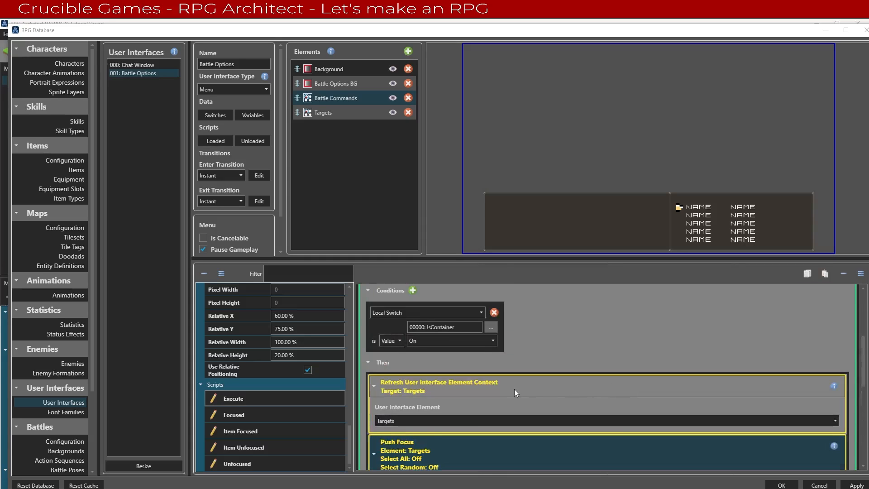
{"action": "scroll", "coordinate": [514, 389], "scroll_direction": "up", "scroll_amount": 3}
{"action": "scroll", "coordinate": [490, 379], "scroll_direction": "down", "scroll_amount": 4}
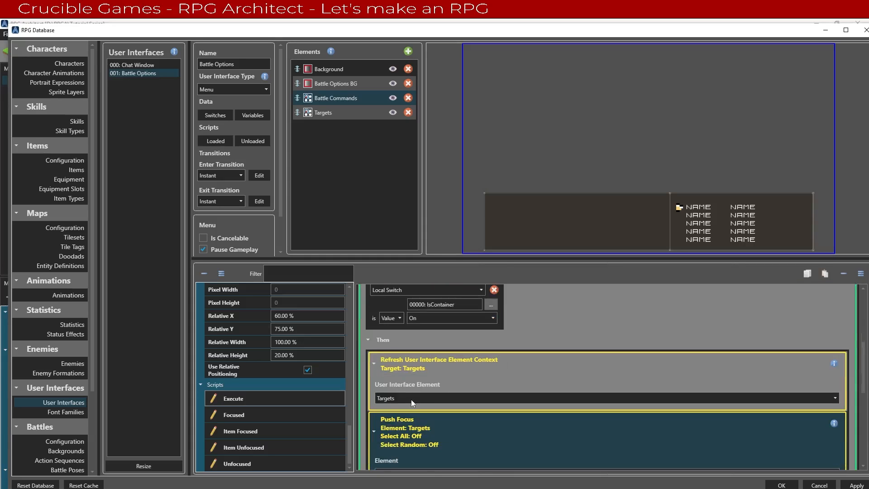
{"action": "left_click", "coordinate": [379, 368]}
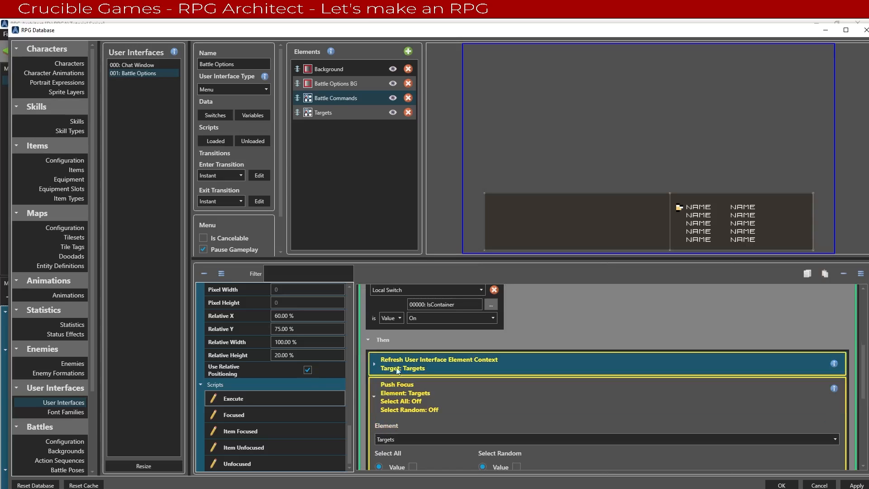
{"action": "left_click", "coordinate": [373, 384]}
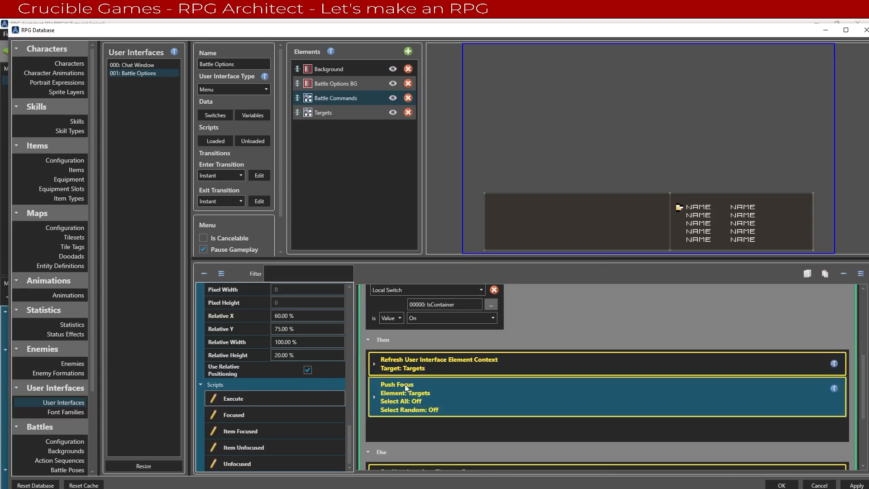
Step: Set the Else branch's Set User Interface Element Context command to the Targets element
{"action": "scroll", "coordinate": [391, 360], "scroll_direction": "up", "scroll_amount": 1}
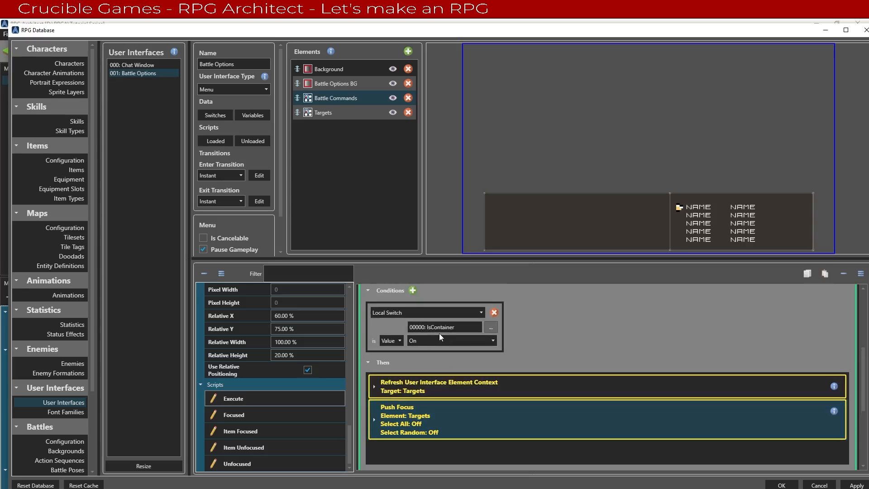
{"action": "scroll", "coordinate": [441, 425], "scroll_direction": "down", "scroll_amount": 5}
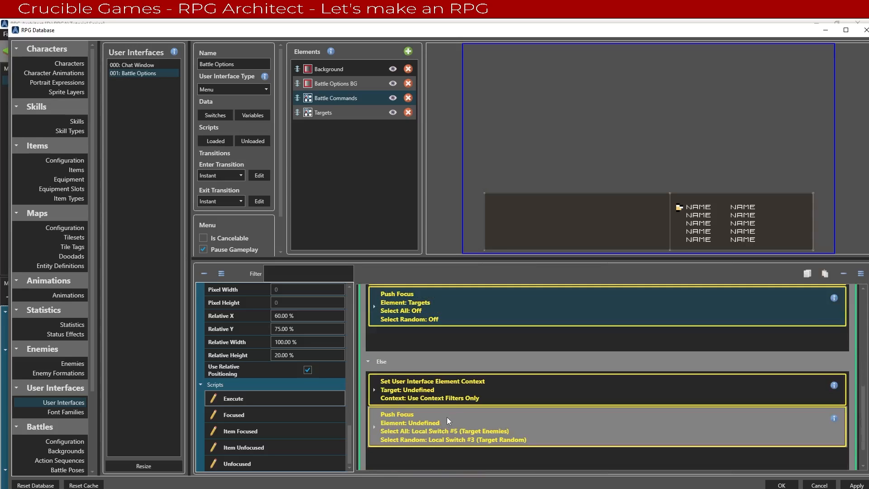
{"action": "left_click", "coordinate": [453, 401]}
{"action": "left_click", "coordinate": [427, 380]}
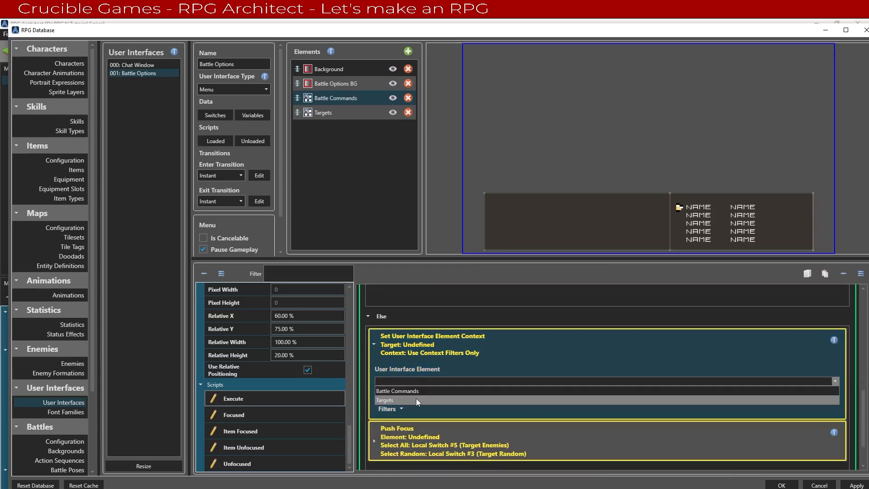
{"action": "left_click", "coordinate": [416, 400]}
Step: Set the element of the Else branch's Push Focus command to Targets and accept the database changes
{"action": "scroll", "coordinate": [417, 400], "scroll_direction": "down", "scroll_amount": 2}
{"action": "left_click", "coordinate": [428, 430]}
{"action": "left_click", "coordinate": [426, 438]}
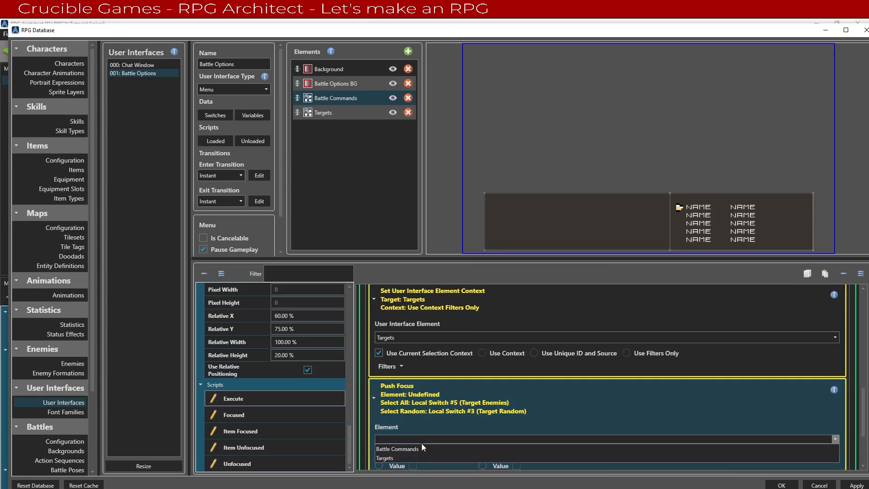
{"action": "left_click", "coordinate": [420, 457]}
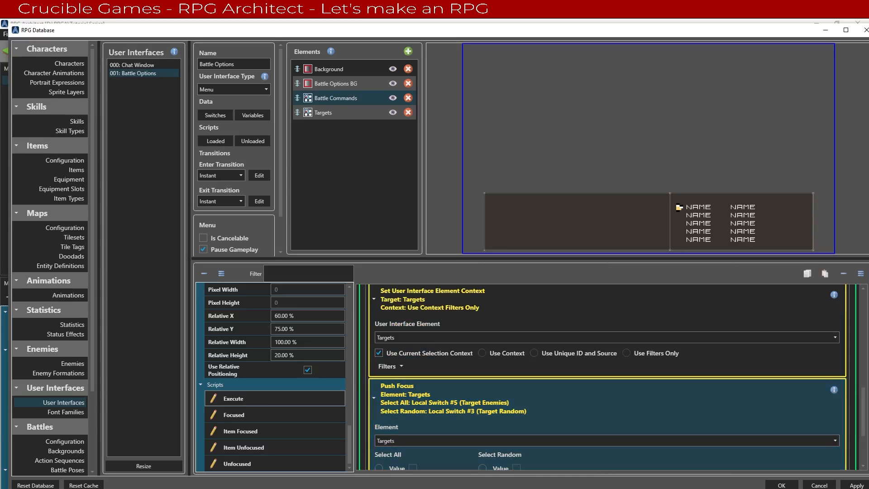
{"action": "scroll", "coordinate": [790, 413], "scroll_direction": "down", "scroll_amount": 1}
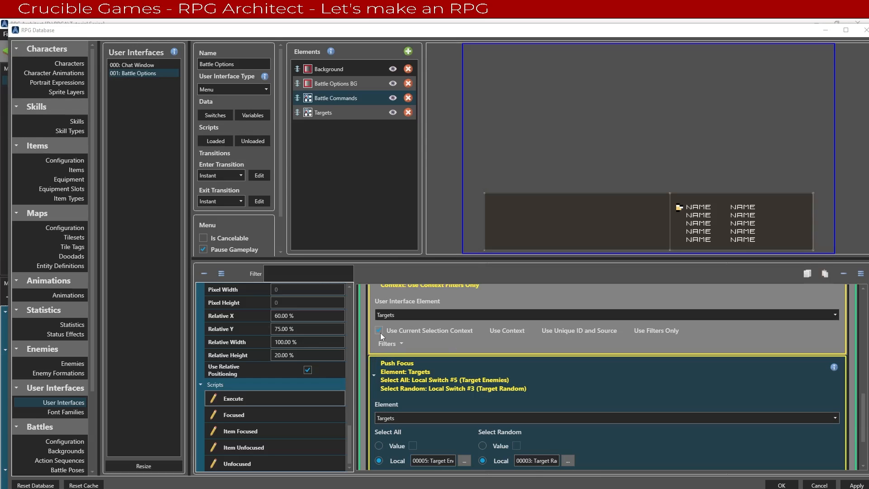
{"action": "left_click", "coordinate": [782, 485]}
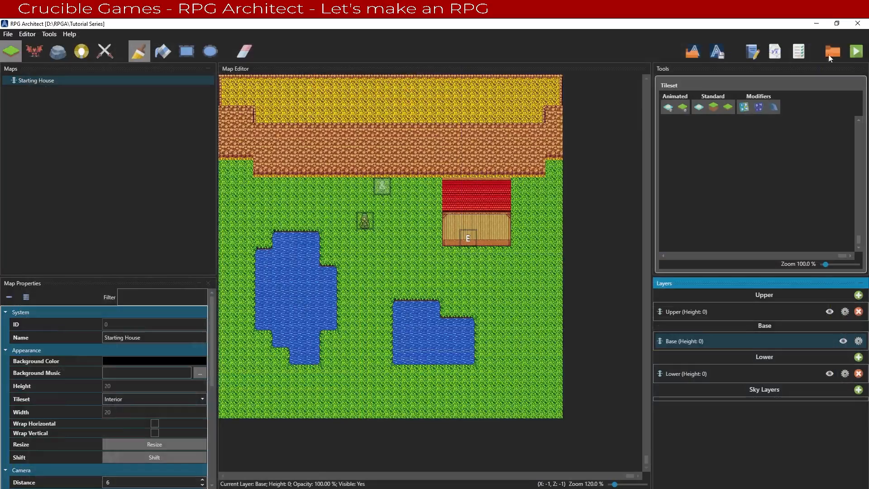
Step: Playtest the battle again through the Traveler's dialogue to check the updated Attack targeting, and close the test
{"action": "left_click", "coordinate": [856, 52]}
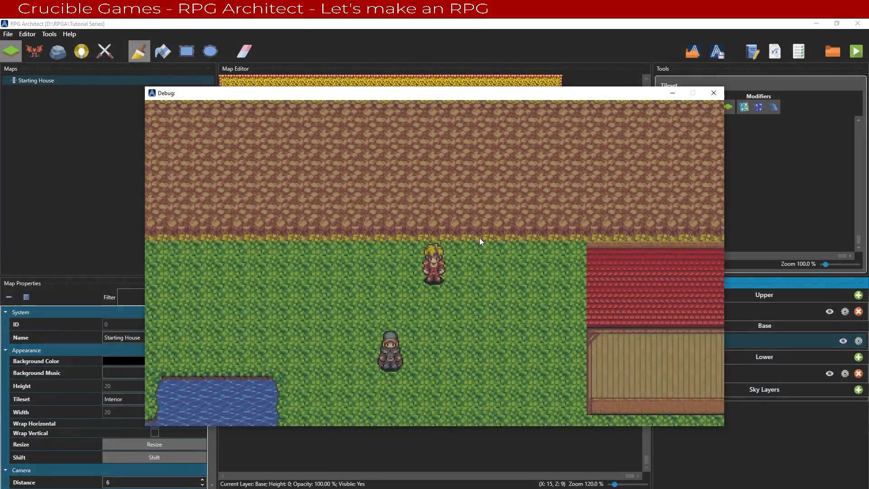
{"action": "key", "text": "Down"}
{"action": "key", "text": "Left"}
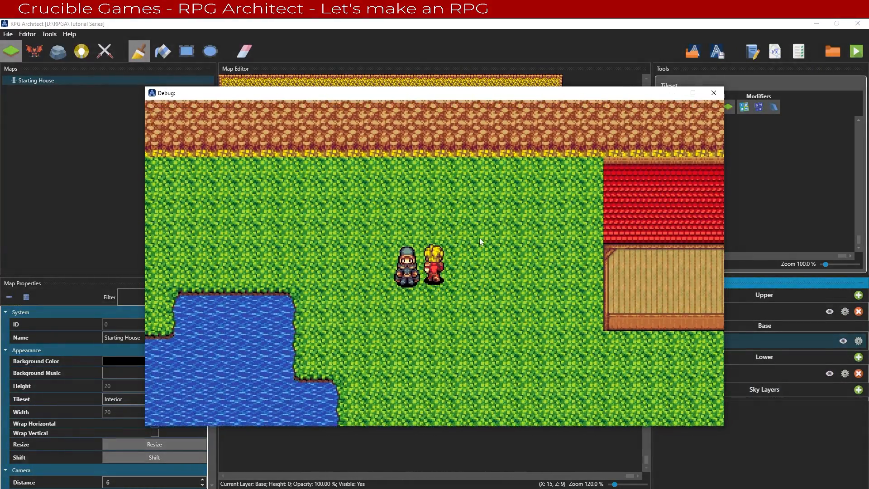
{"action": "key", "text": "space"}
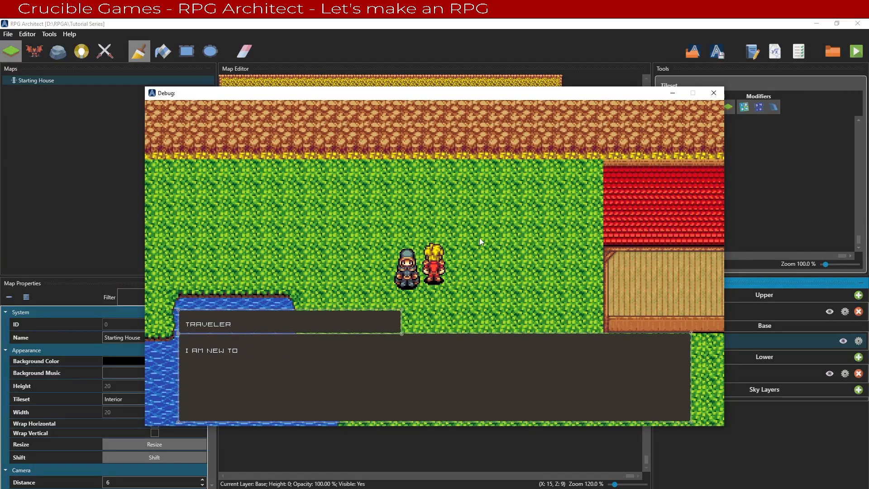
{"action": "key", "text": "space"}
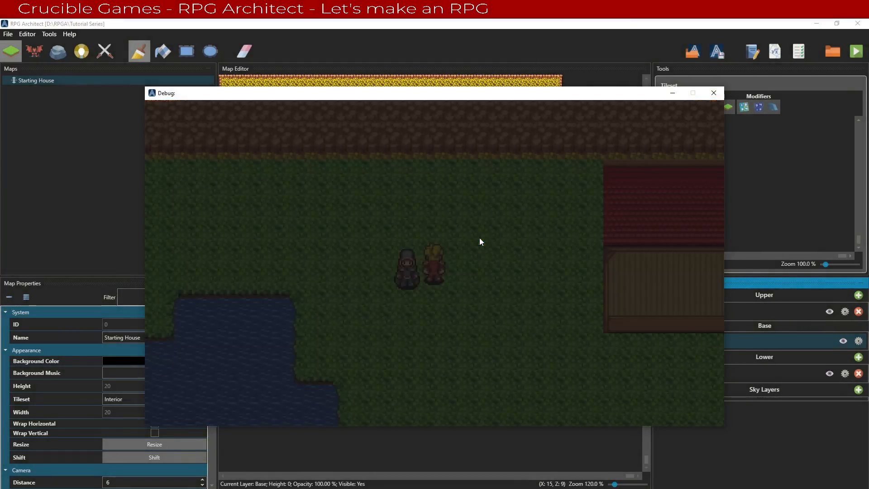
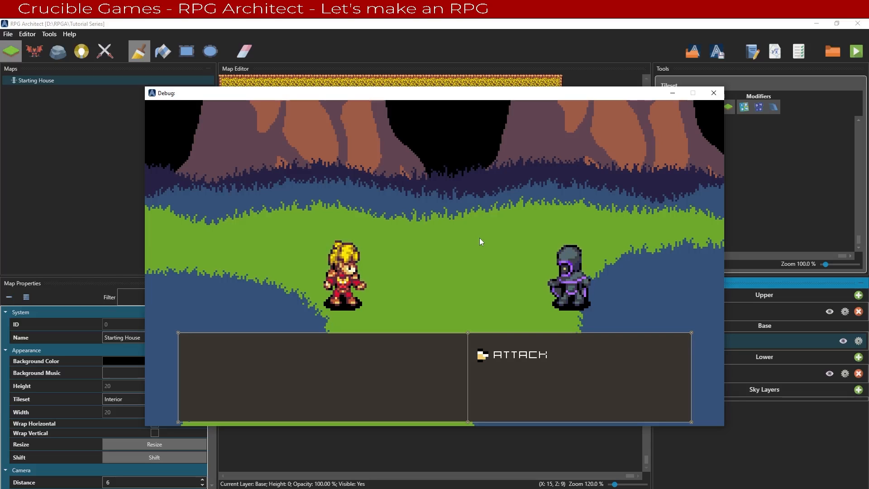
{"action": "left_click", "coordinate": [714, 93]}
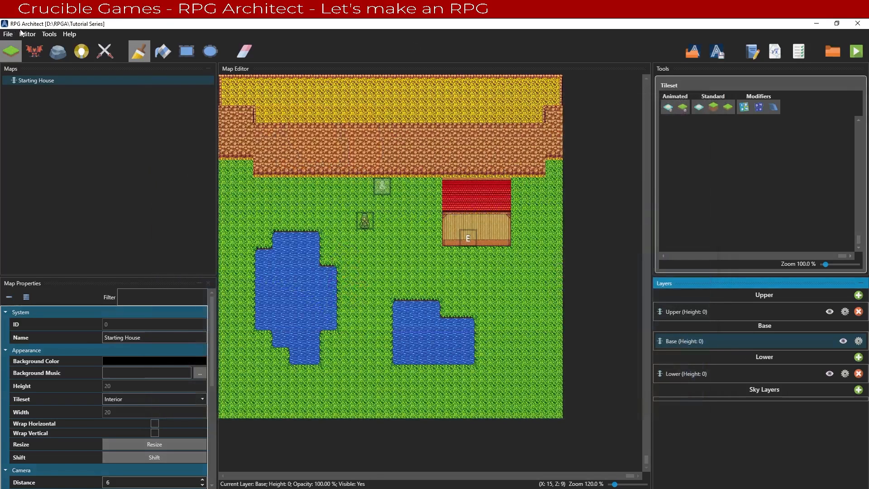
Step: Set the second Mage's Z position to -4 in the Magi enemy formation
{"action": "left_click", "coordinate": [49, 34]}
{"action": "left_click", "coordinate": [58, 91]}
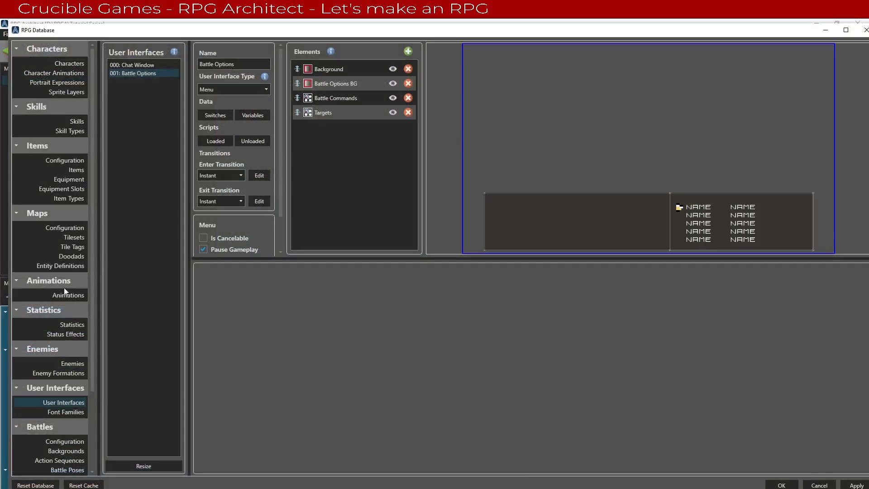
{"action": "left_click", "coordinate": [59, 373]}
{"action": "left_click", "coordinate": [130, 65]}
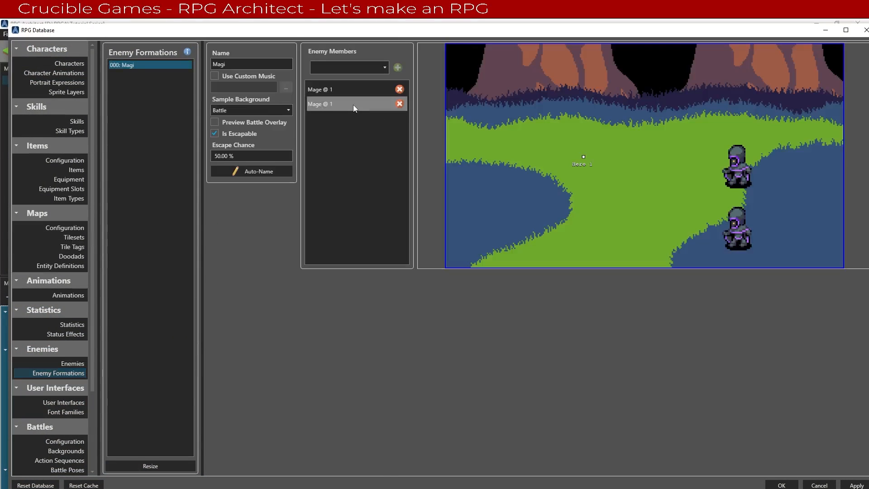
{"action": "left_click", "coordinate": [353, 105]}
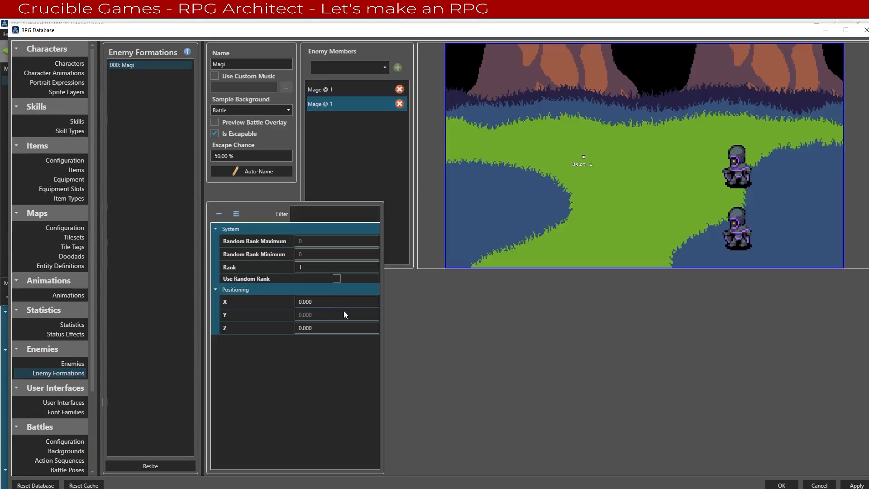
{"action": "left_click", "coordinate": [311, 331]}
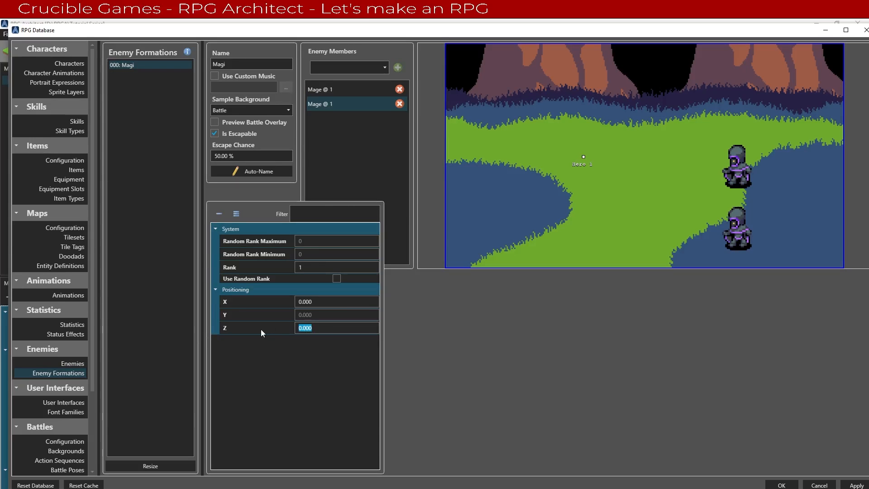
{"action": "type", "text": "-4"}
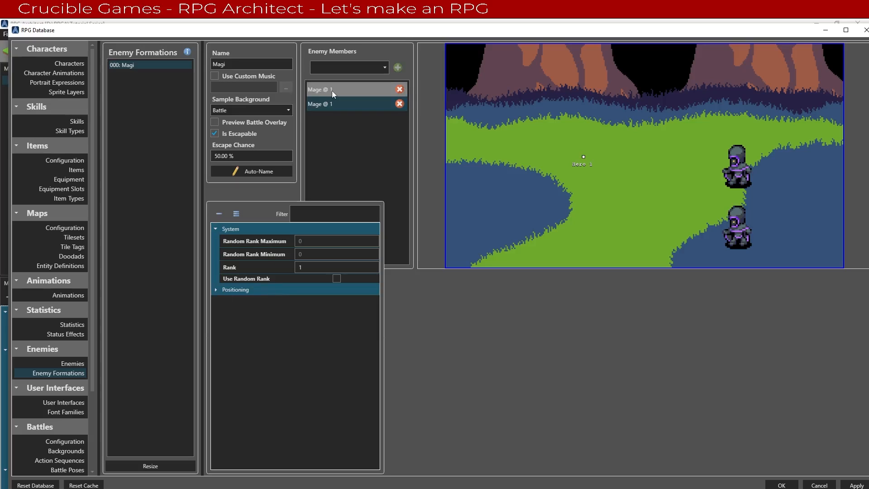
Step: Try Z positions of 40 and -50 for the second Mage in the Magi formation
{"action": "left_click", "coordinate": [335, 103]}
{"action": "left_click", "coordinate": [221, 290]}
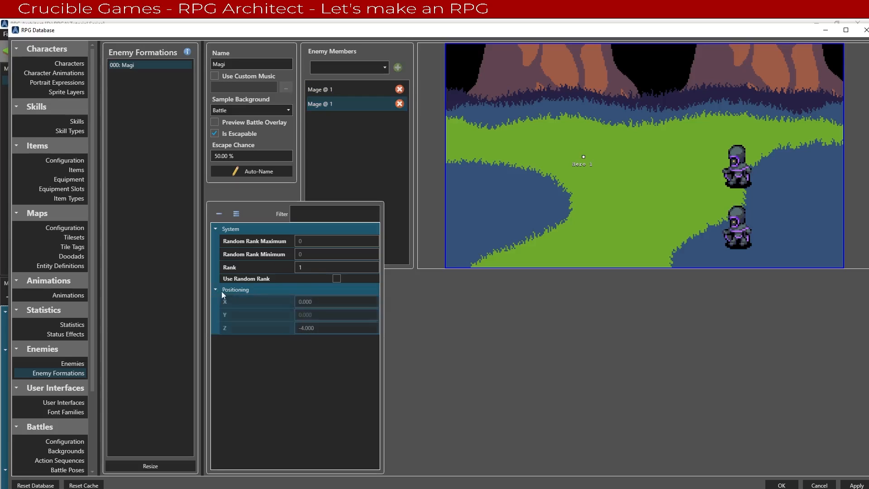
{"action": "left_click", "coordinate": [329, 324]}
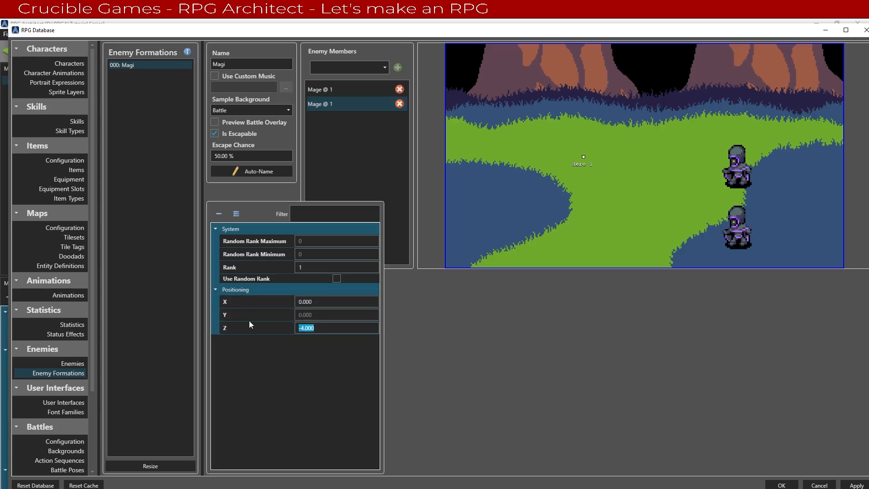
{"action": "type", "text": "40"}
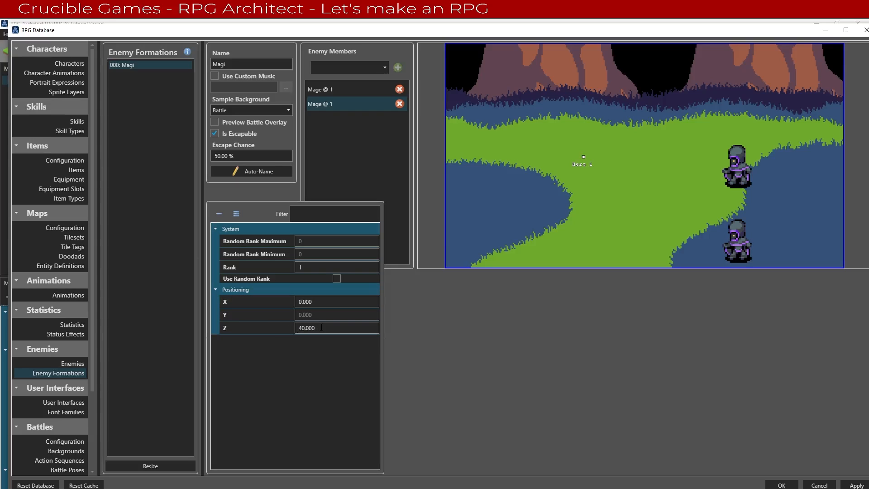
{"action": "key", "text": "BackSpace"}
{"action": "key", "text": "BackSpace"}
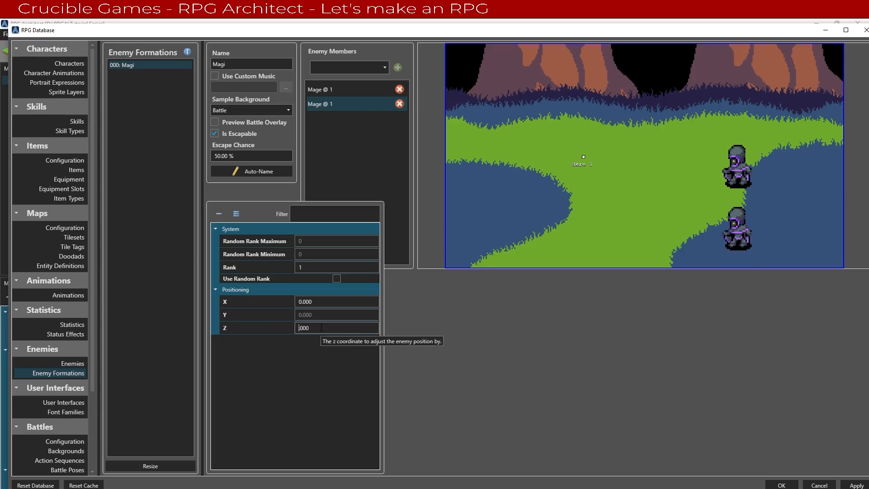
{"action": "type", "text": "-50"}
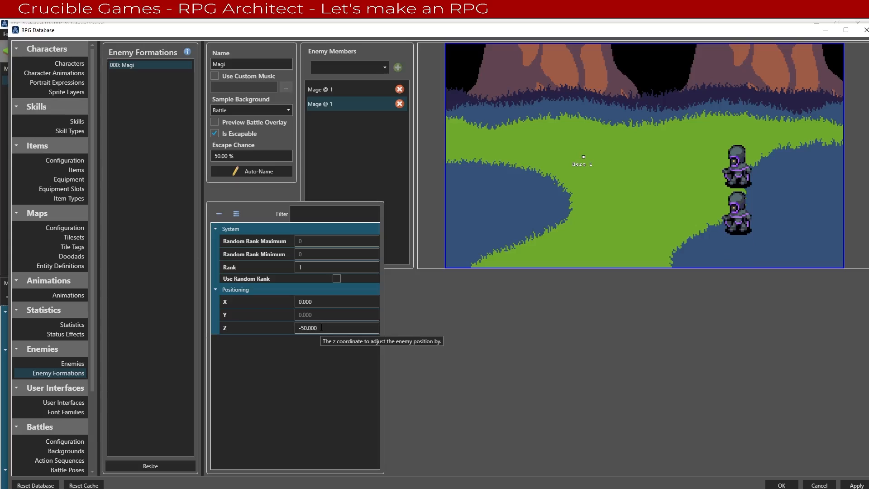
Step: Try further Z positions for the second Mage, including -100 and -150
{"action": "key", "text": "BackSpace"}
{"action": "type", "text": "2"}
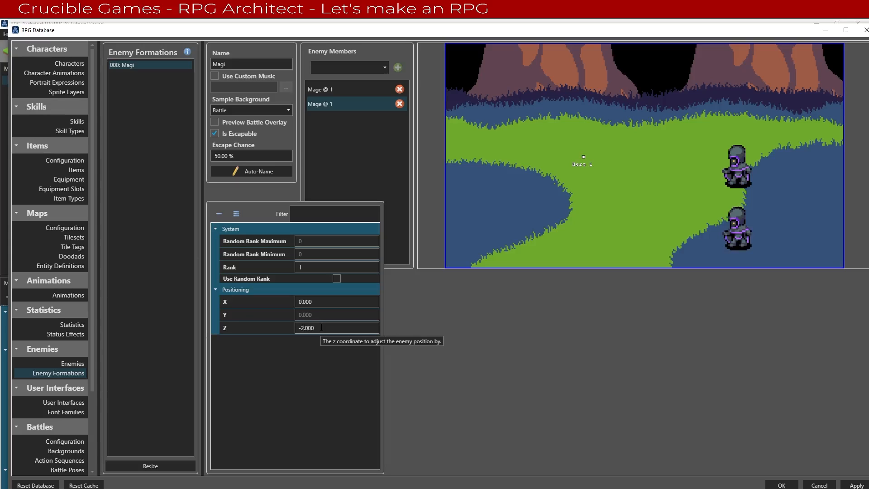
{"action": "type", "text": "00"}
{"action": "key", "text": "BackSpace"}
{"action": "key", "text": "BackSpace"}
{"action": "key", "text": "BackSpace"}
{"action": "type", "text": "100"}
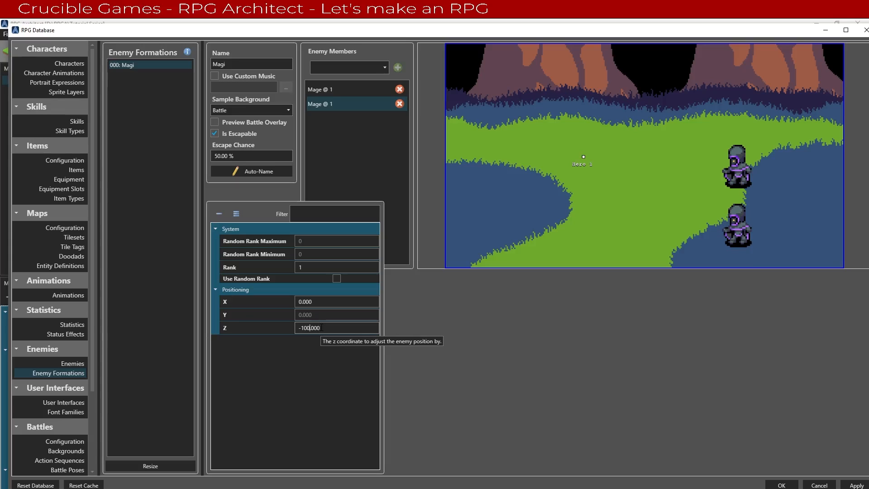
{"action": "key", "text": "BackSpace"}
{"action": "type", "text": "50"}
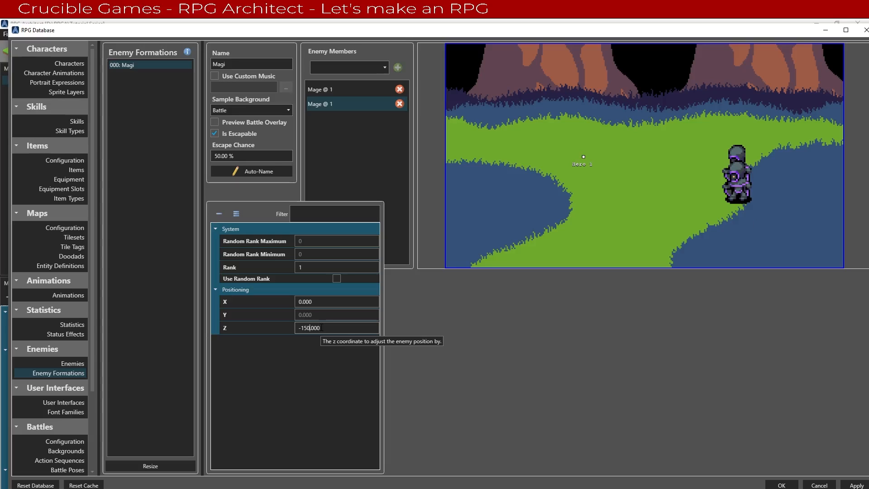
Step: Set the second Mage's Z position to -130 and accept the database changes
{"action": "key", "text": "BackSpace"}
{"action": "key", "text": "BackSpace"}
{"action": "type", "text": "30"}
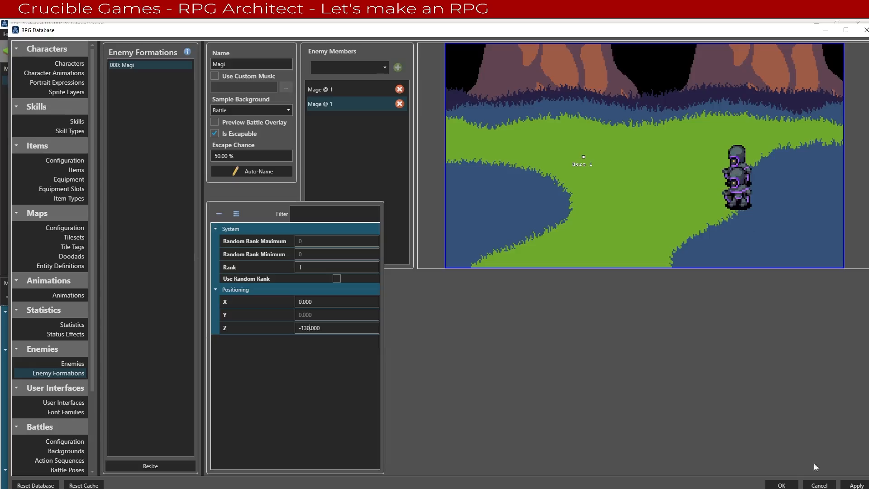
{"action": "left_click", "coordinate": [781, 485]}
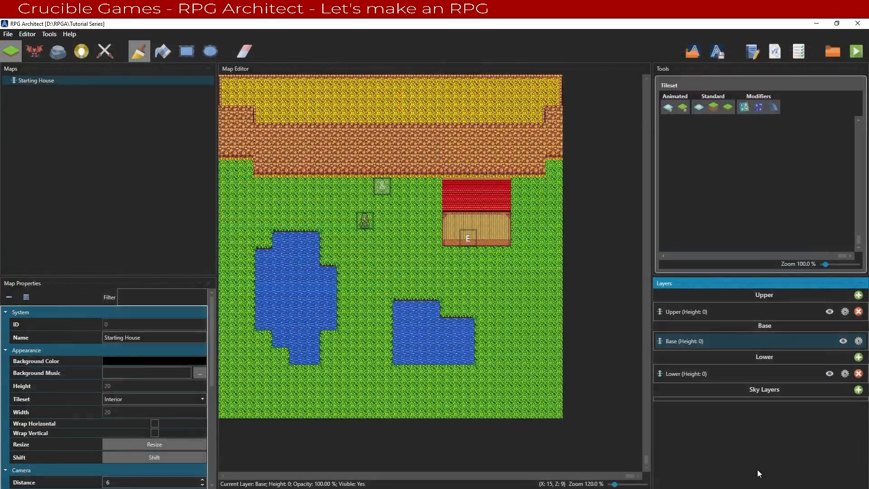
Step: Playtest the battle to check the spacing of the two mages and the Attack targeting, and end the test
{"action": "left_click", "coordinate": [856, 51]}
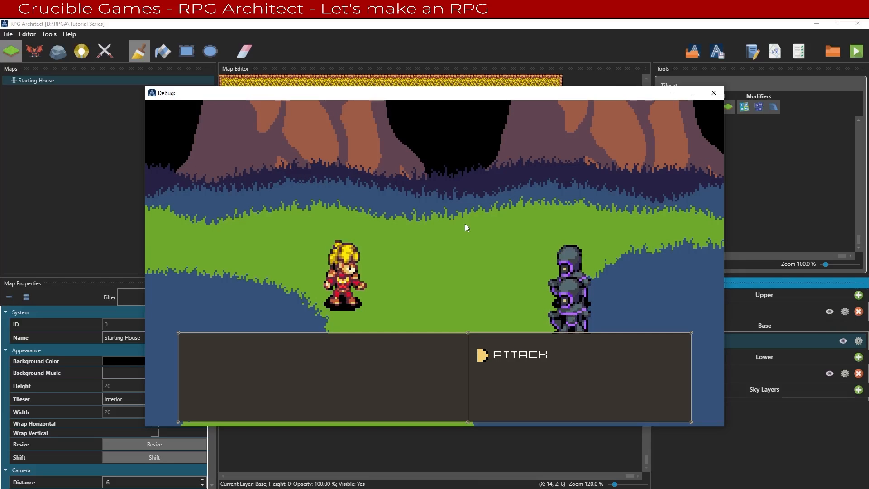
{"action": "left_click", "coordinate": [673, 95]}
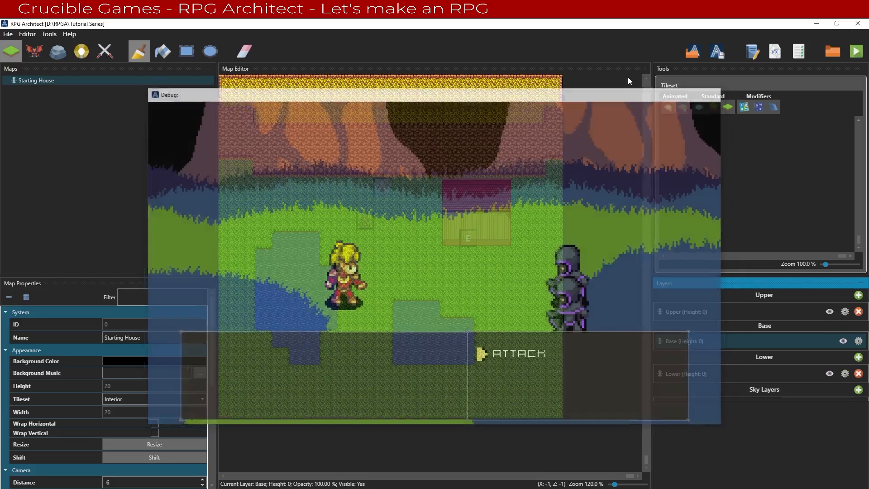
Step: Make the Battle Target animation loop with an interval of 300 milliseconds and accept the database changes
{"action": "left_click", "coordinate": [50, 35]}
{"action": "left_click", "coordinate": [55, 44]}
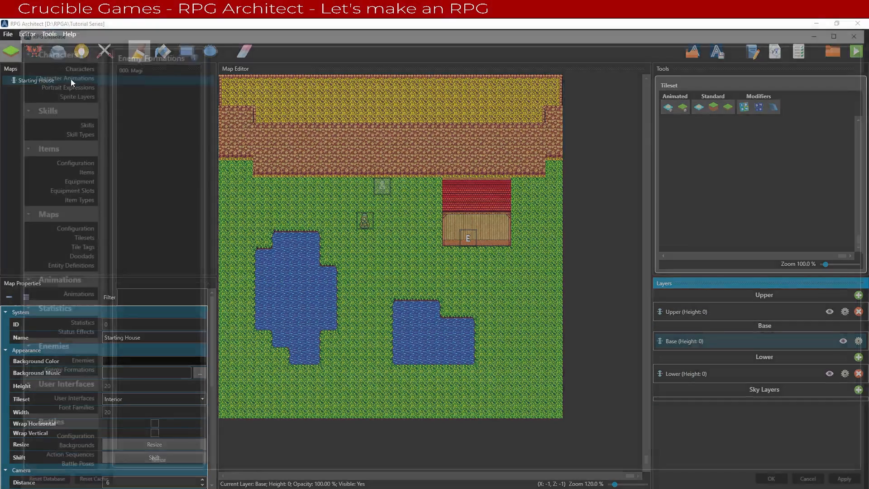
{"action": "left_click", "coordinate": [55, 296]}
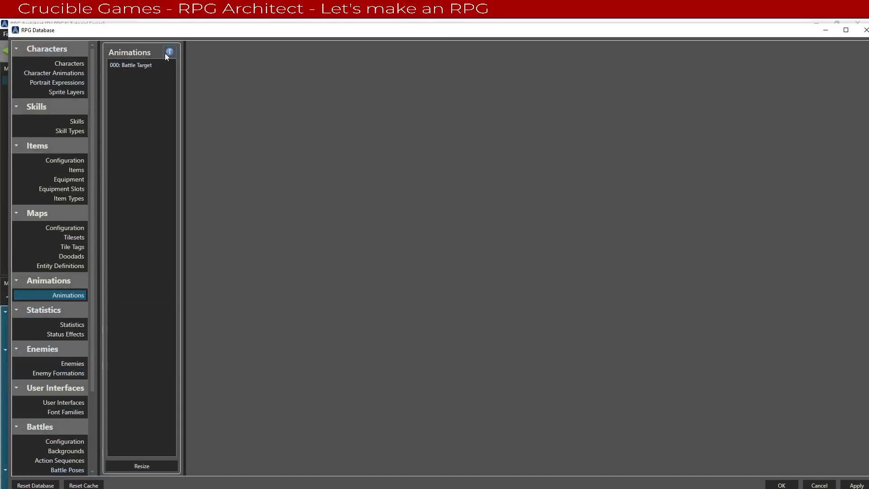
{"action": "left_click", "coordinate": [134, 65]}
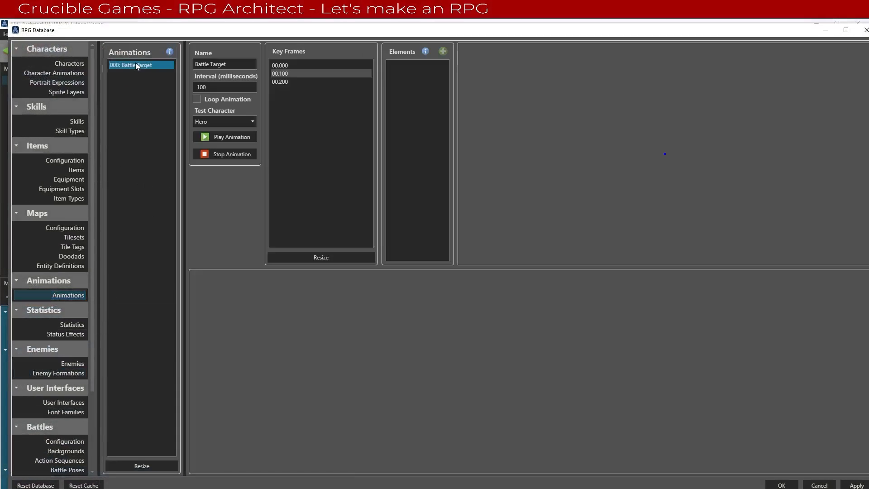
{"action": "left_click", "coordinate": [197, 99]}
{"action": "left_click_drag", "start_coordinate": [212, 87], "coordinate": [177, 90]}
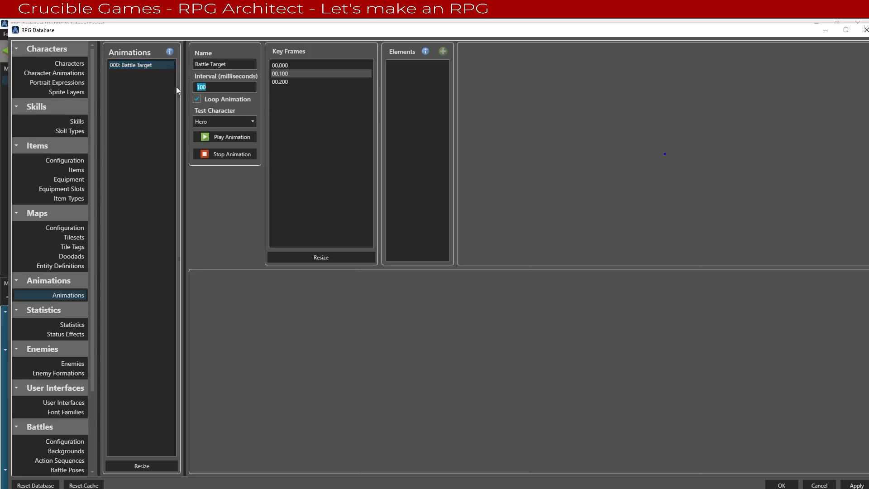
{"action": "type", "text": "300"}
{"action": "left_click", "coordinate": [785, 486]}
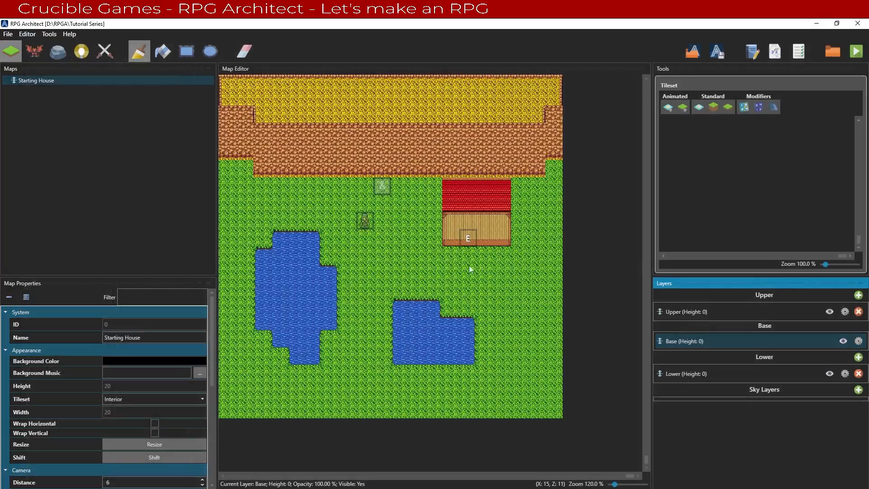
Step: Playtest the battle through the Traveler's dialogue to check the looping target animation, and close the test
{"action": "key", "text": "Down"}
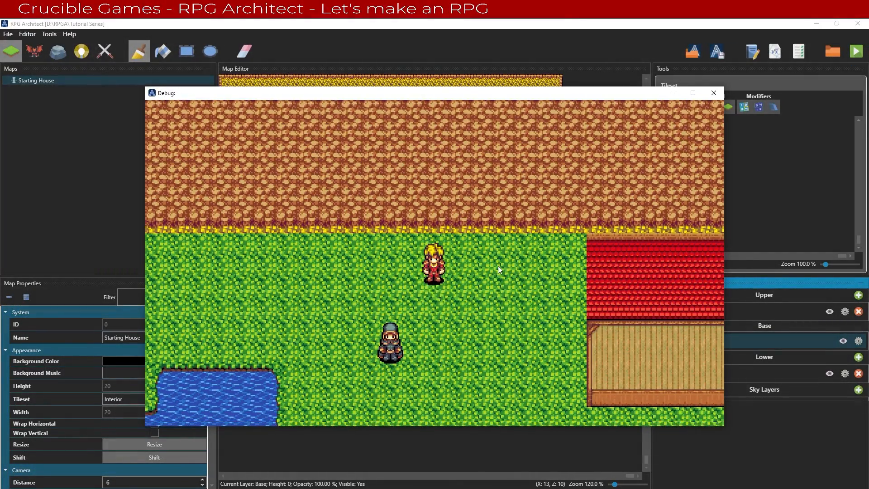
{"action": "key", "text": "Down"}
{"action": "key", "text": "Left"}
{"action": "key", "text": "Return"}
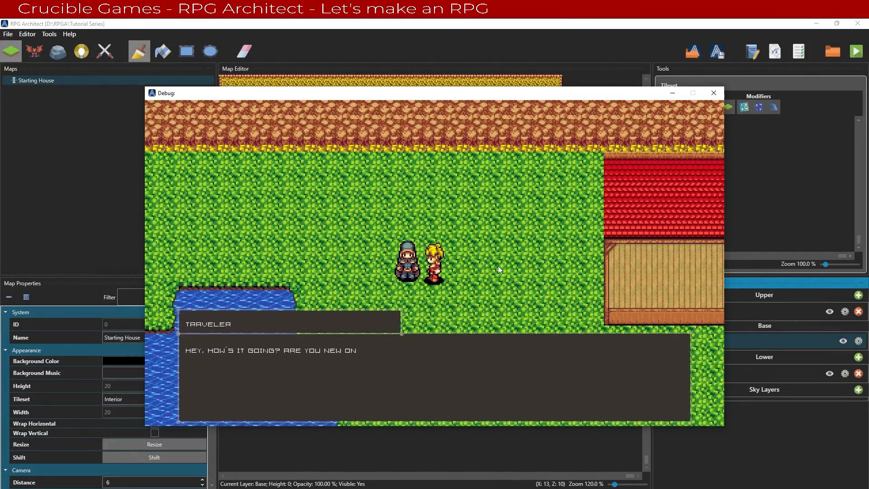
{"action": "key", "text": "Return"}
{"action": "key", "text": "Return"}
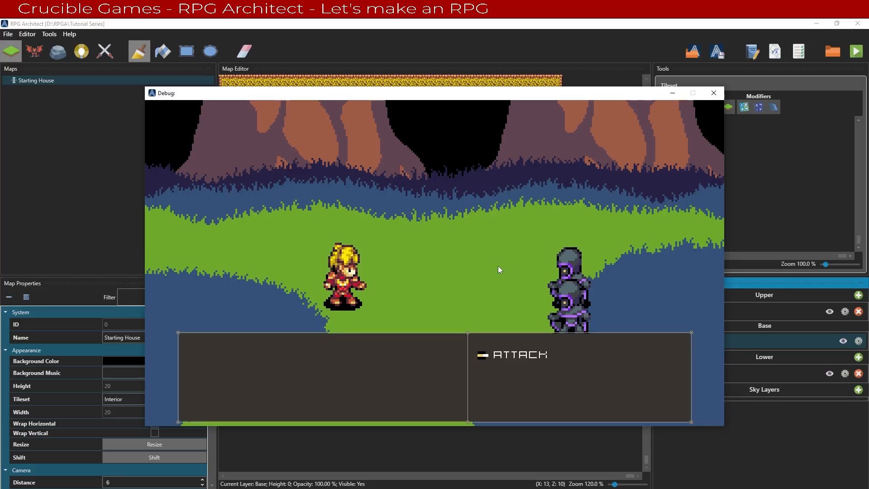
{"action": "left_click", "coordinate": [714, 93]}
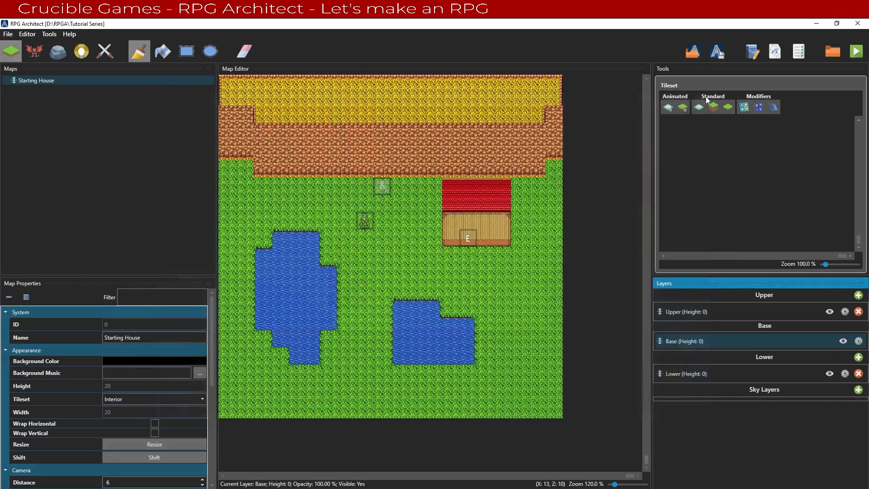
Step: Open the Attack skill in the database and examine its battle settings, including the Action Sequence
{"action": "left_click", "coordinate": [52, 34]}
{"action": "left_click", "coordinate": [51, 41]}
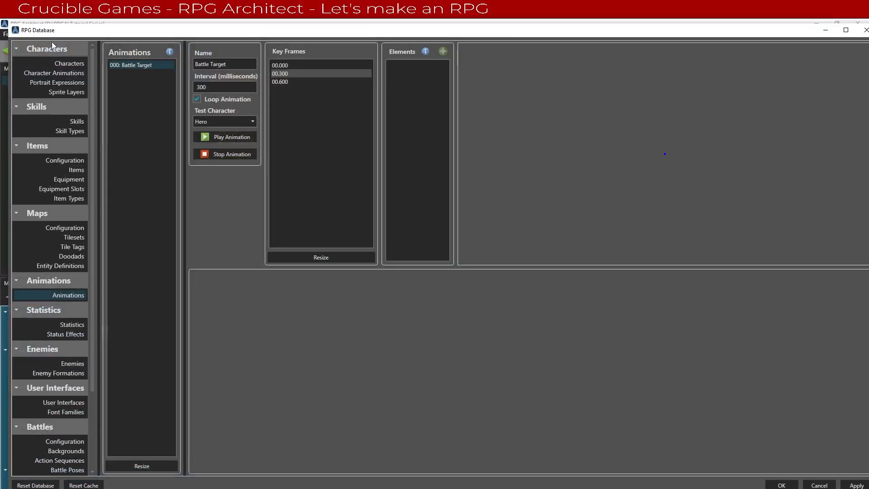
{"action": "left_click", "coordinate": [75, 121]}
{"action": "left_click", "coordinate": [118, 64]}
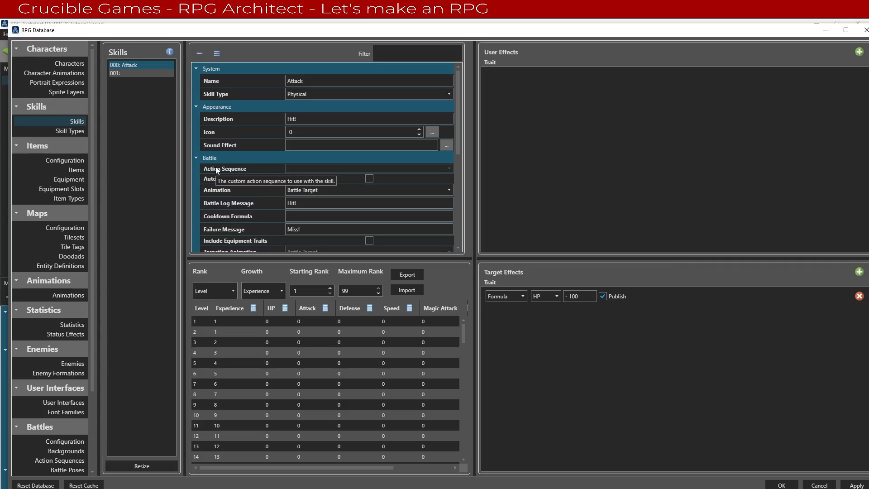
Step: Name the first, empty battle action sequence "Attack"
{"action": "left_click", "coordinate": [76, 462]}
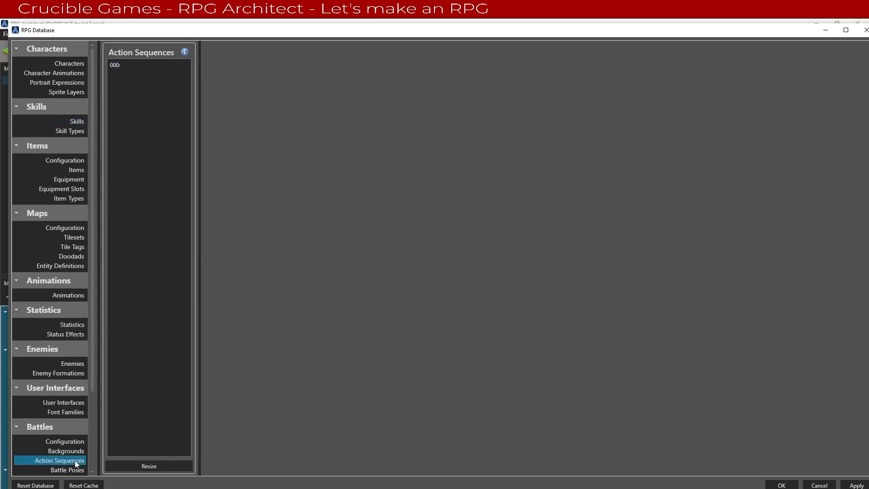
{"action": "left_click", "coordinate": [175, 65]}
{"action": "left_click", "coordinate": [220, 64]}
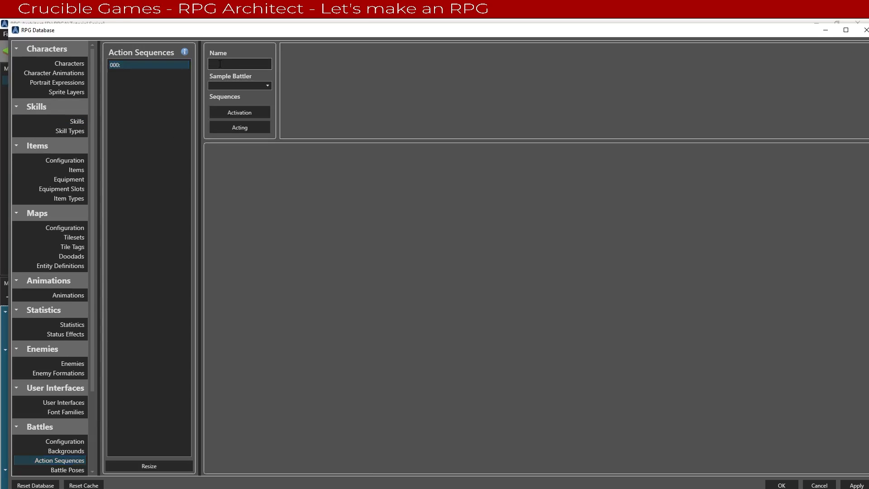
{"action": "type", "text": "Attack"}
Step: Add a Result element to the Acting sequence of the Attack action sequence and show its properties
{"action": "left_click", "coordinate": [244, 129]}
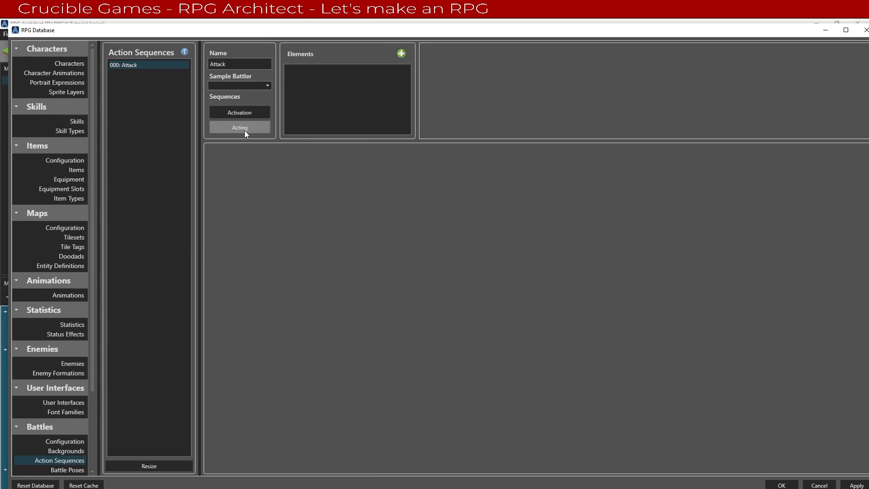
{"action": "left_click", "coordinate": [400, 54]}
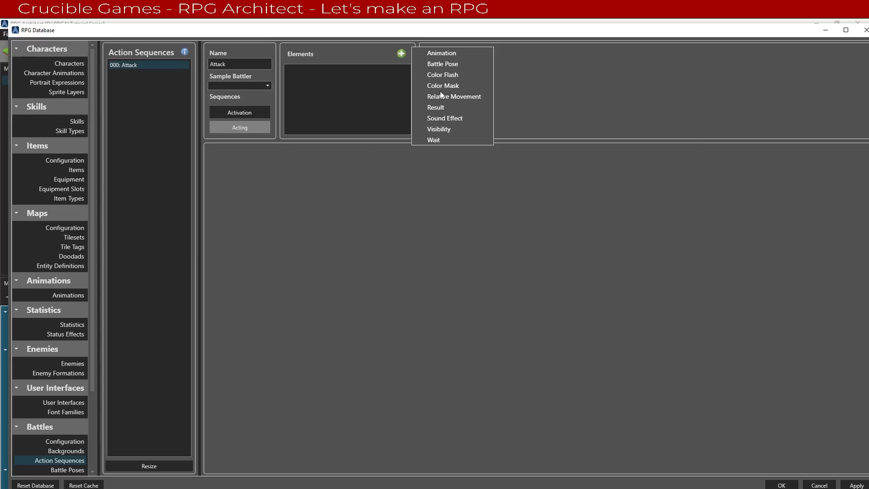
{"action": "left_click", "coordinate": [438, 107]}
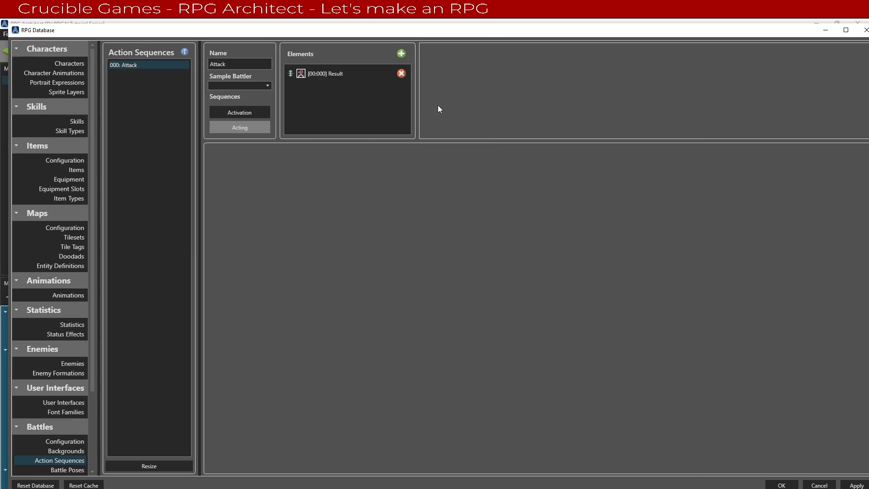
{"action": "left_click", "coordinate": [350, 77]}
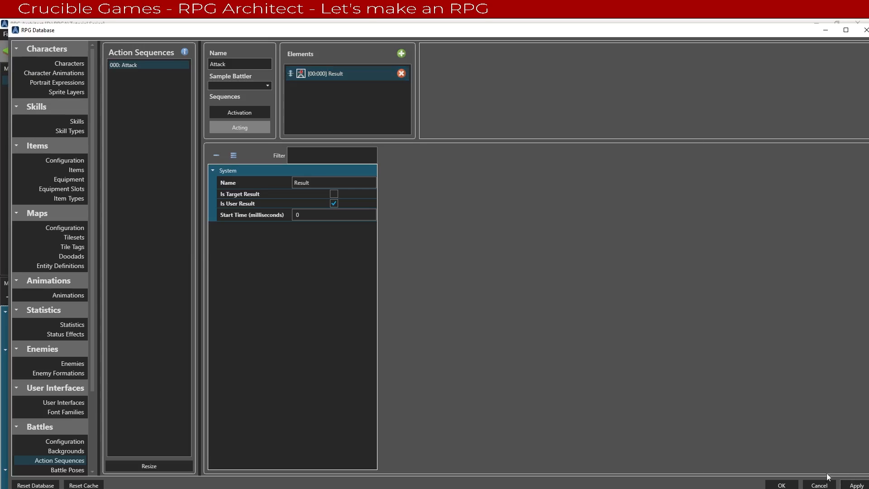
Step: Set the Attack skill's Success Formula to 100 and its Minimum Rank to Use to 1, and review its remaining settings
{"action": "left_click", "coordinate": [77, 121]}
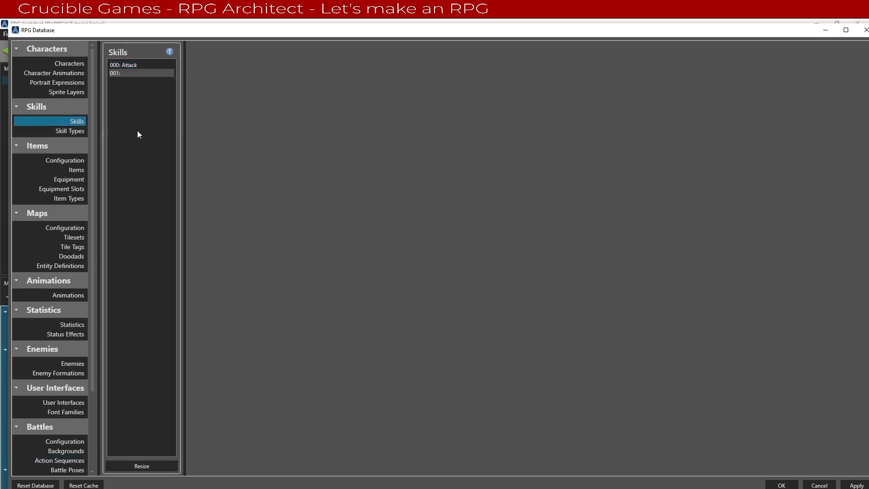
{"action": "left_click", "coordinate": [148, 67]}
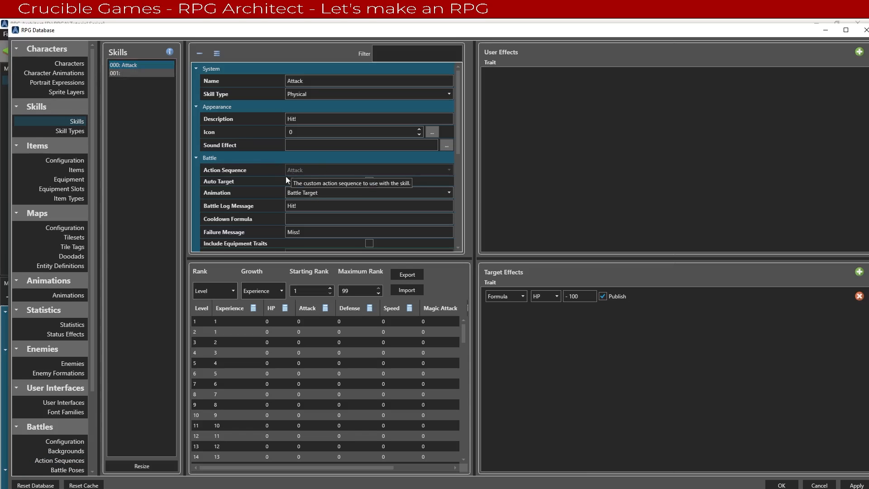
{"action": "scroll", "coordinate": [256, 204], "scroll_direction": "down", "scroll_amount": 3}
{"action": "scroll", "coordinate": [256, 205], "scroll_direction": "down", "scroll_amount": 1}
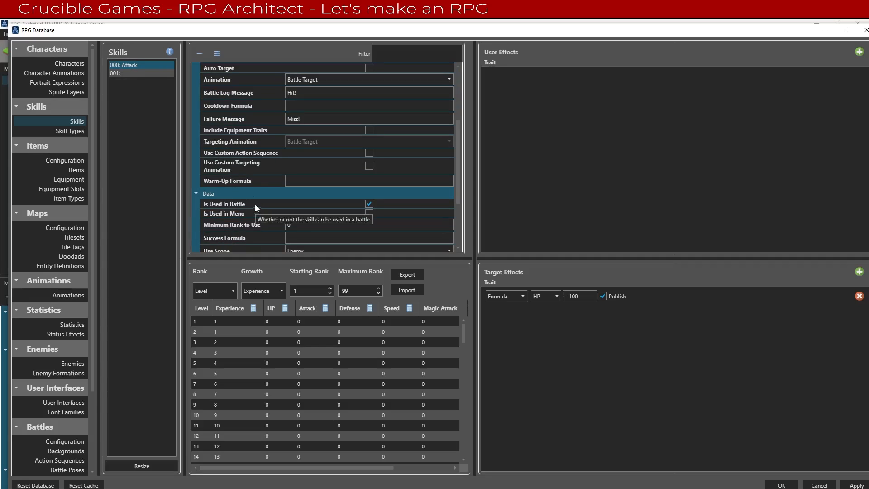
{"action": "left_click", "coordinate": [302, 235]}
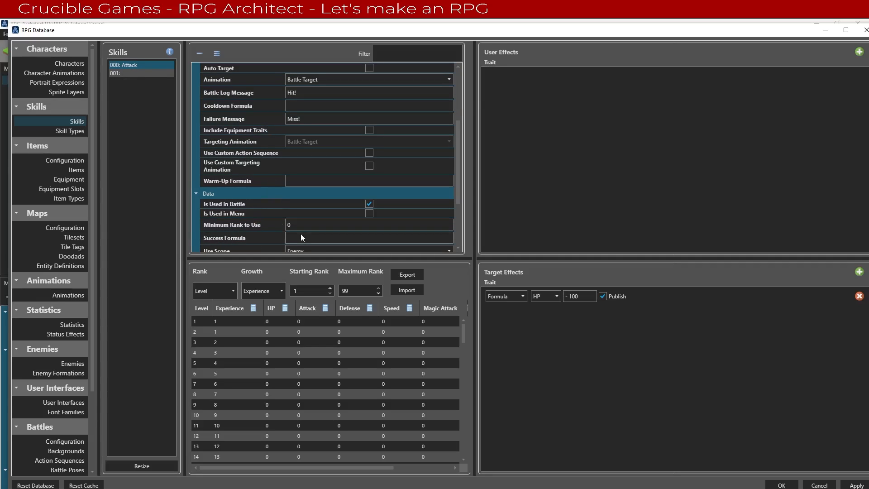
{"action": "type", "text": "100"}
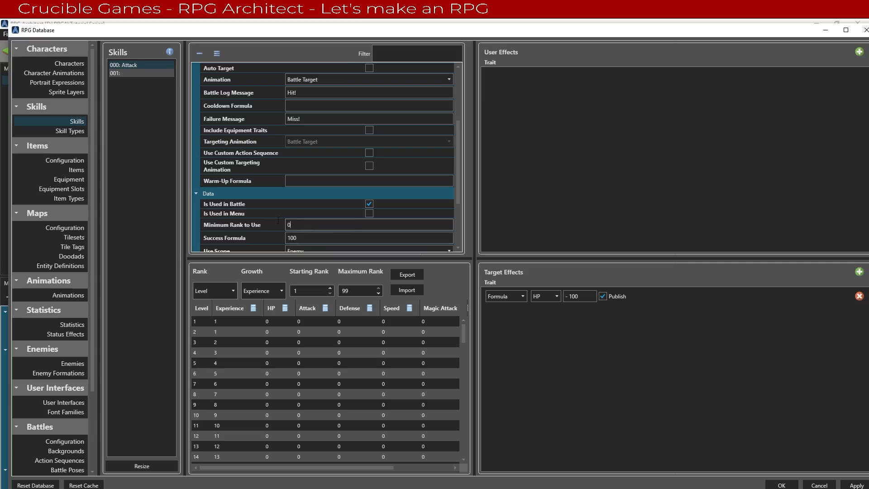
{"action": "key", "text": "shift+Tab"}
{"action": "type", "text": "1"}
{"action": "key", "text": "Tab"}
{"action": "left_click", "coordinate": [327, 238]}
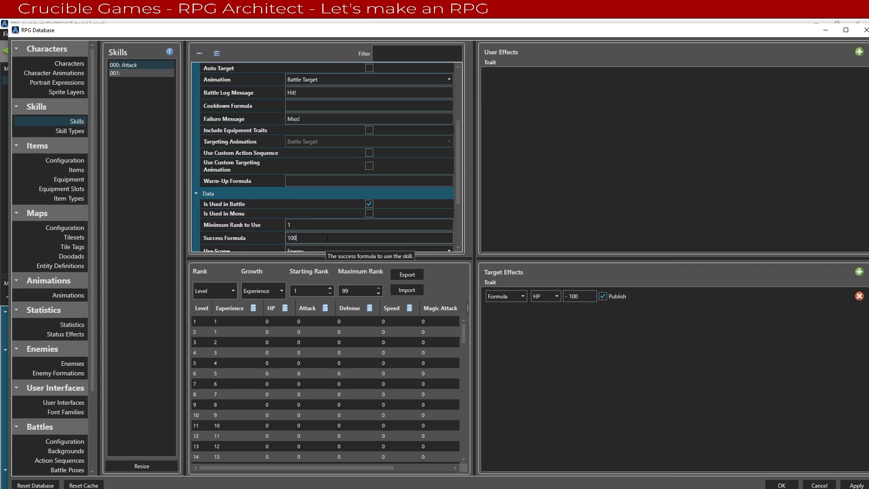
{"action": "scroll", "coordinate": [323, 233], "scroll_direction": "down", "scroll_amount": 1}
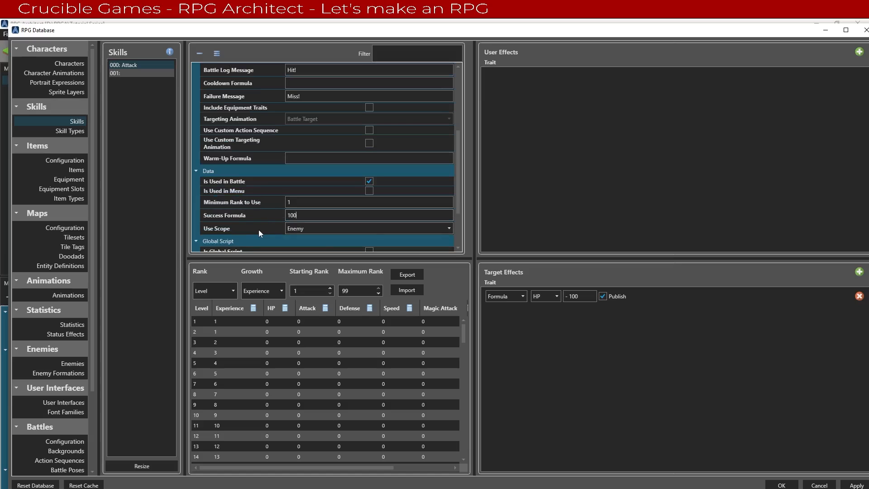
{"action": "scroll", "coordinate": [259, 229], "scroll_direction": "down", "scroll_amount": 3}
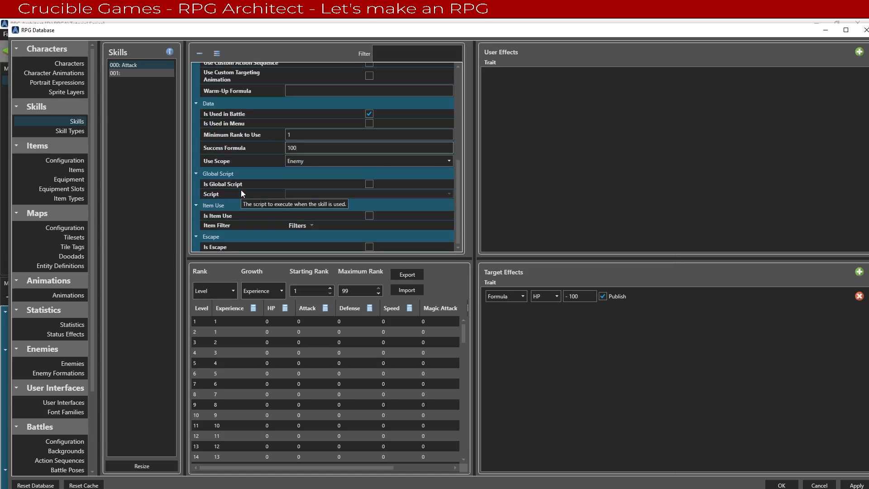
{"action": "left_click", "coordinate": [251, 173]}
{"action": "scroll", "coordinate": [249, 176], "scroll_direction": "up", "scroll_amount": 2}
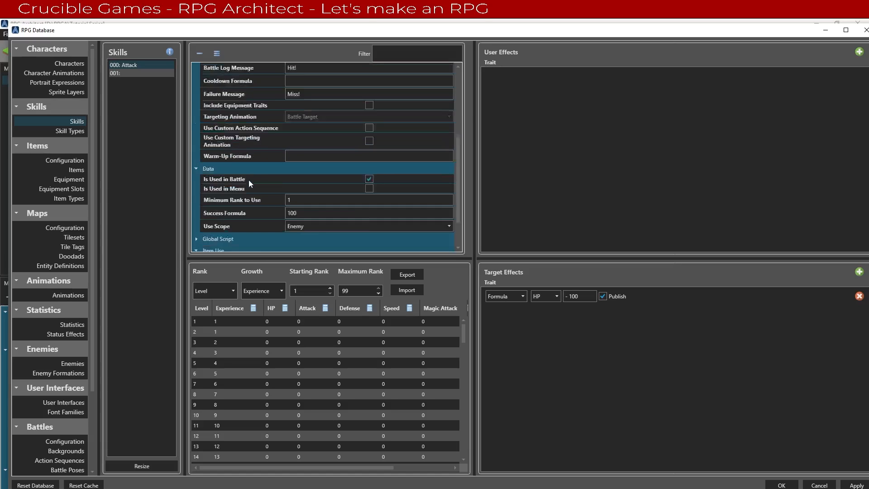
{"action": "scroll", "coordinate": [246, 186], "scroll_direction": "up", "scroll_amount": 6}
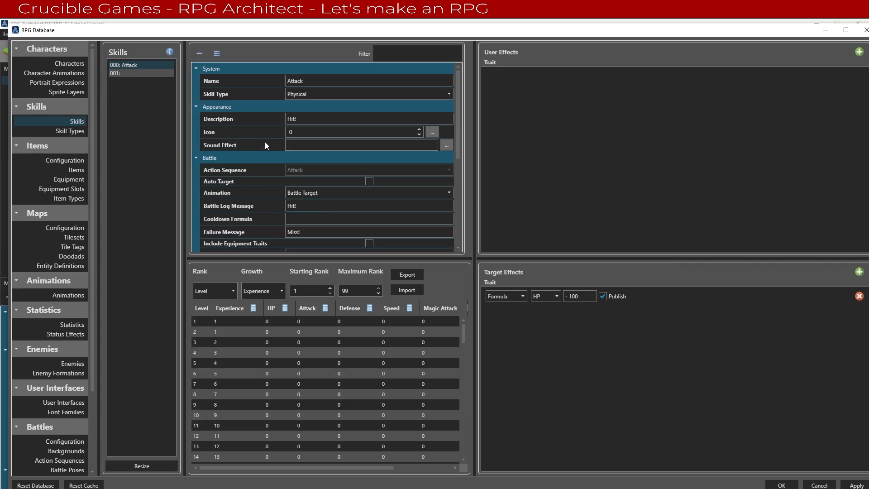
Step: Name the two empty status effects "Hero KO" and "Enemy KO"
{"action": "left_click", "coordinate": [53, 334]}
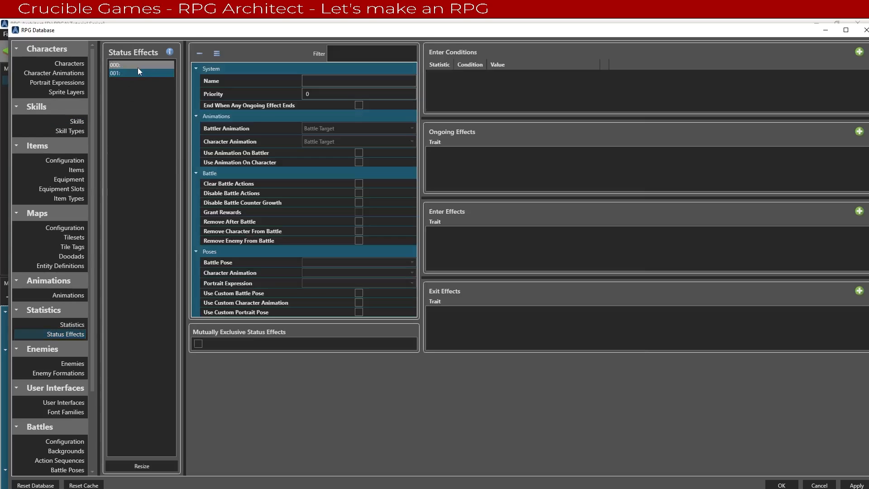
{"action": "type", "text": "Her"}
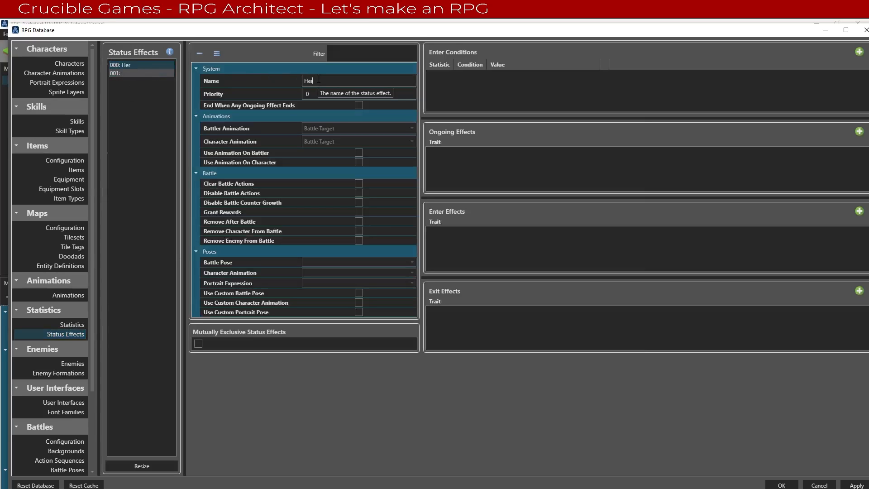
{"action": "type", "text": "o KO"}
{"action": "left_click", "coordinate": [139, 73]}
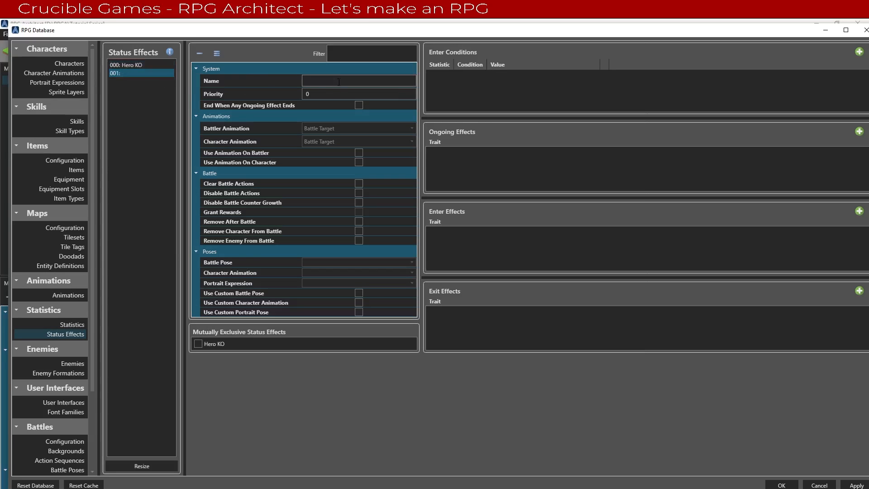
{"action": "type", "text": "Enemy KO"}
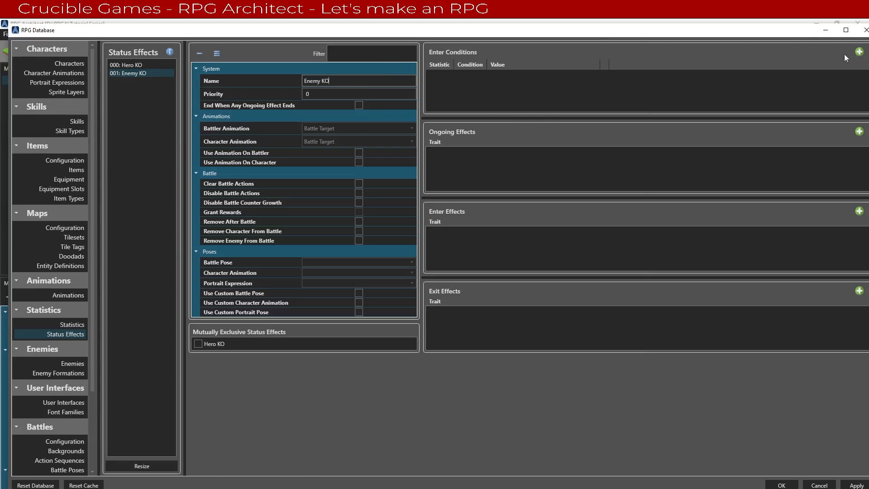
Step: Add an enter condition to the Enemy KO status effect for HP < 0, with Is Value enabled
{"action": "left_click", "coordinate": [858, 52]}
{"action": "left_click", "coordinate": [450, 77]}
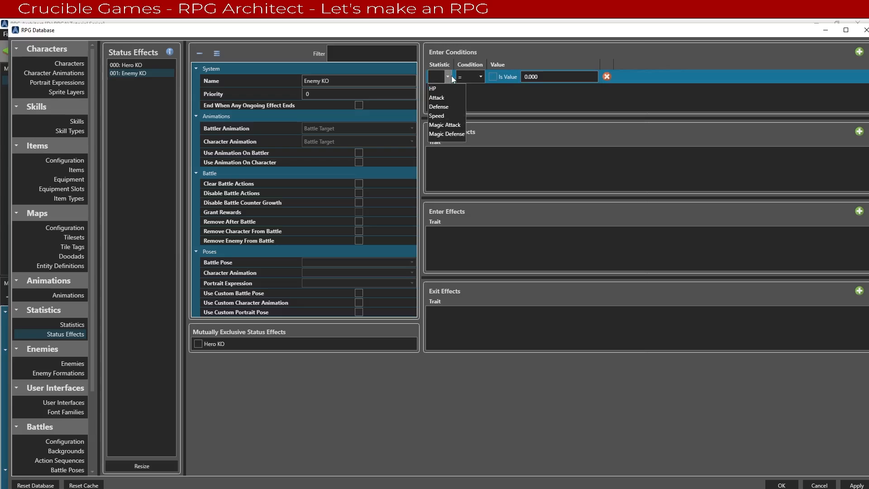
{"action": "left_click", "coordinate": [450, 89]}
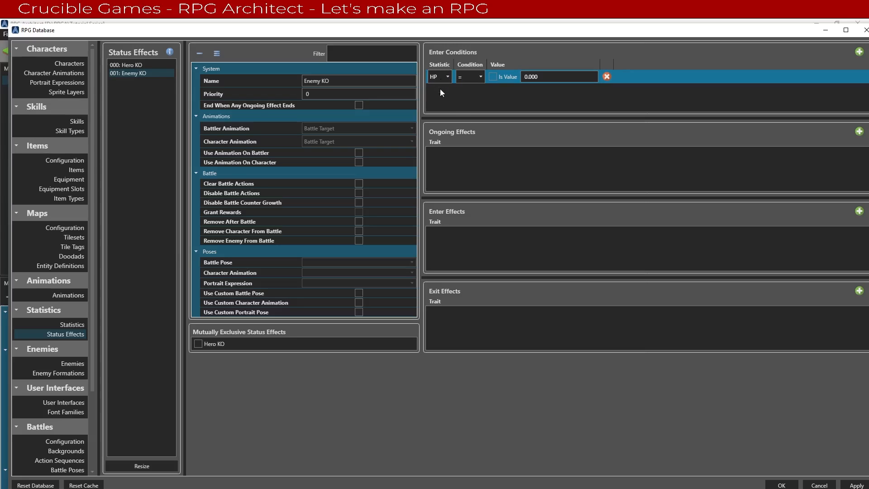
{"action": "left_click", "coordinate": [470, 76]}
{"action": "left_click", "coordinate": [466, 94]}
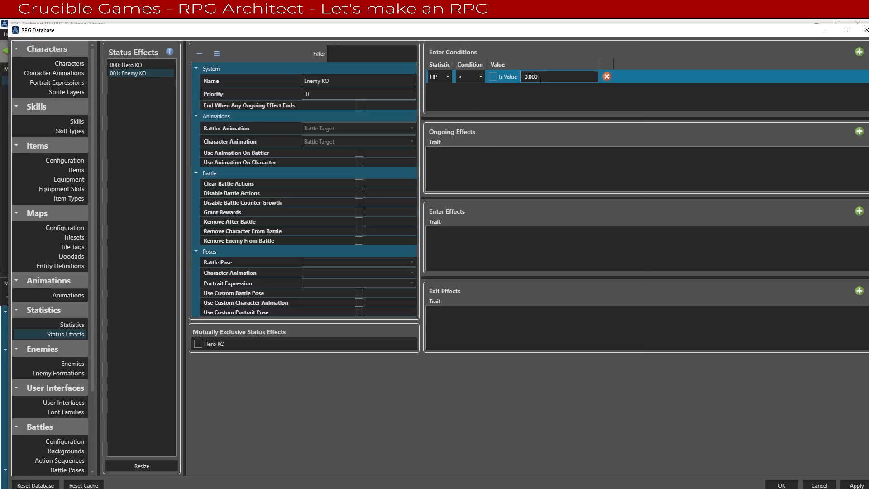
{"action": "left_click", "coordinate": [501, 78]}
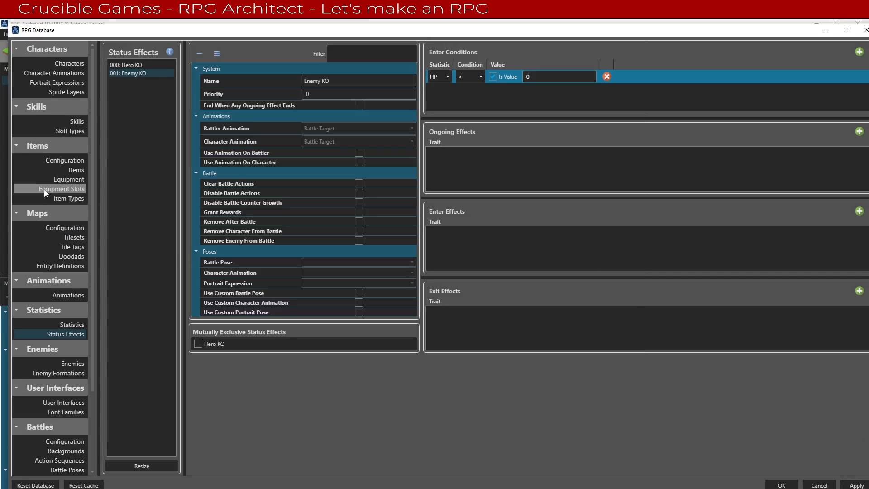
Step: Set the HP statistic's category to Store
{"action": "left_click", "coordinate": [78, 326]}
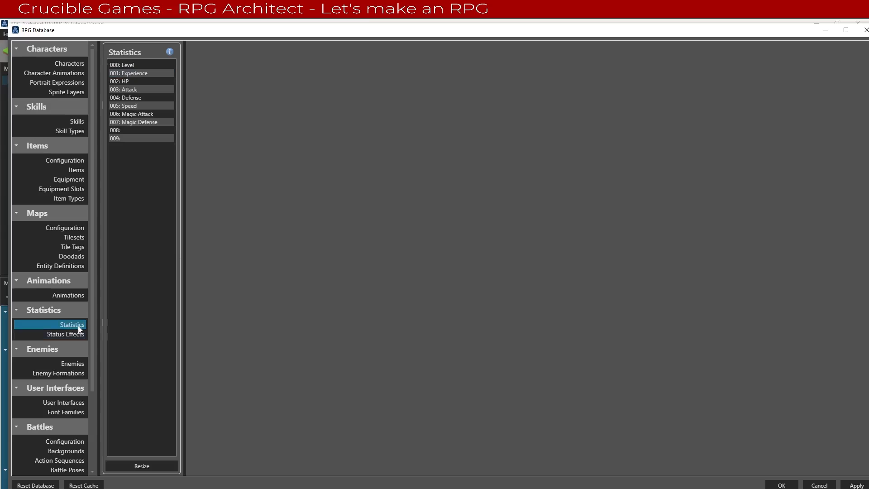
{"action": "left_click", "coordinate": [121, 82]}
{"action": "left_click", "coordinate": [305, 107]}
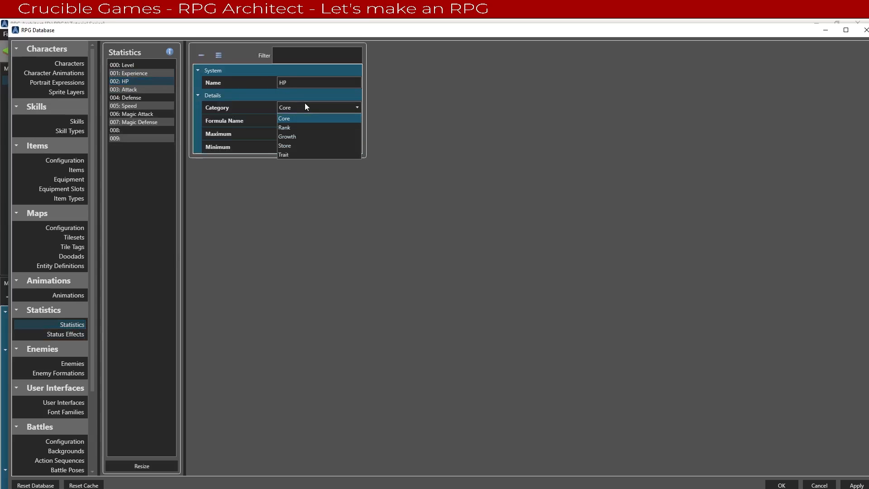
{"action": "left_click", "coordinate": [296, 145]}
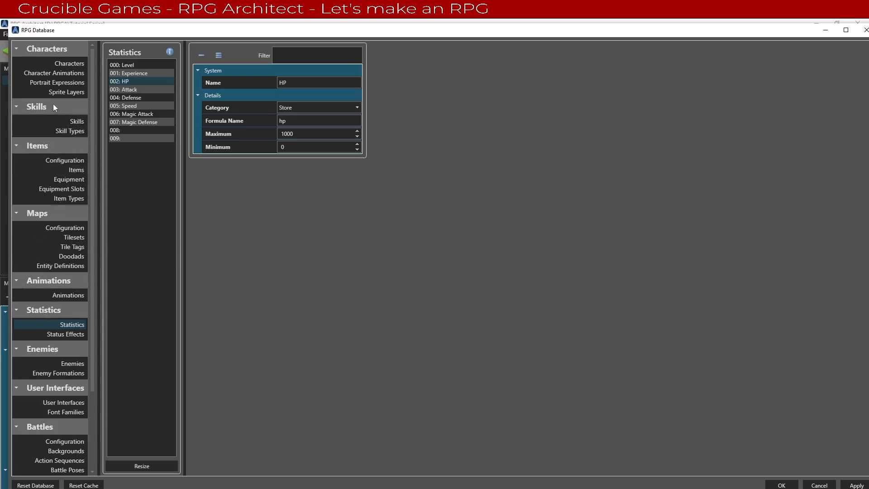
Step: Change the comparison in Enemy KO's HP enter condition to <=
{"action": "left_click", "coordinate": [62, 334]}
{"action": "left_click", "coordinate": [135, 73]}
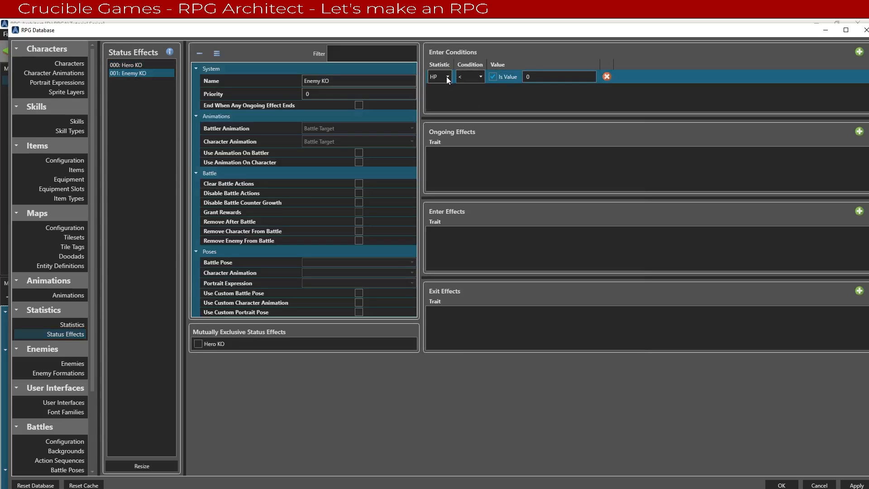
{"action": "left_click", "coordinate": [463, 79]}
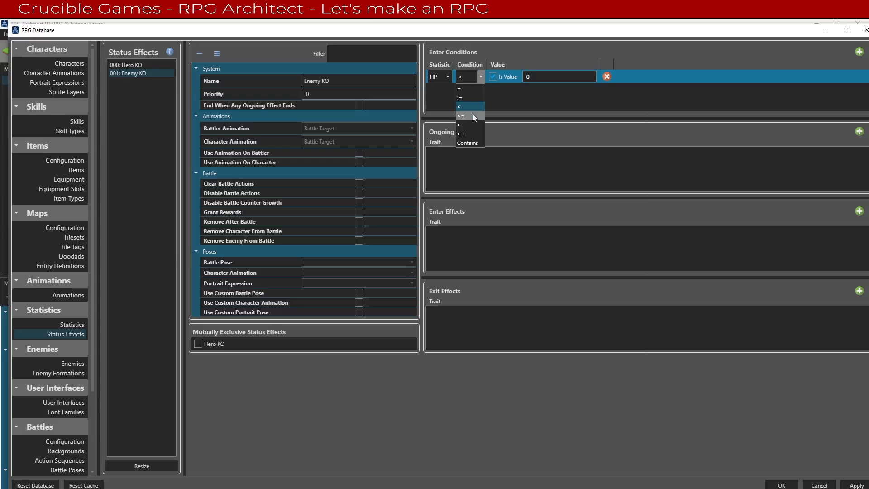
{"action": "left_click", "coordinate": [473, 115]}
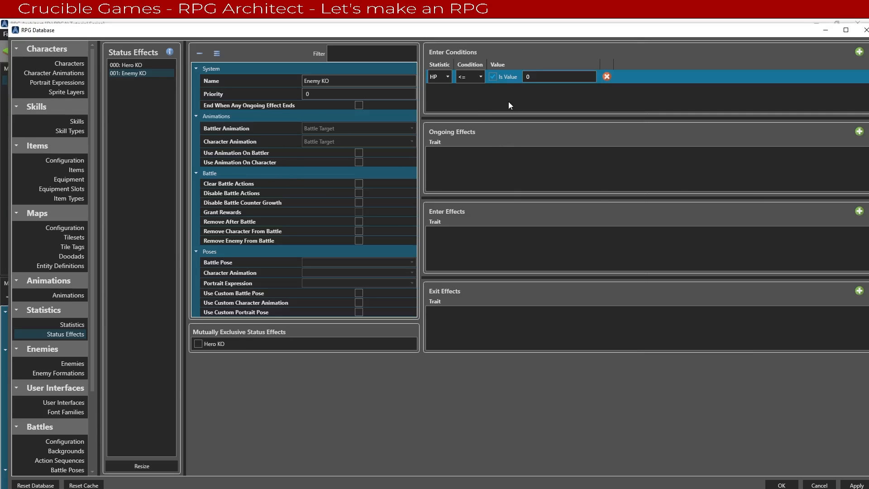
{"action": "left_click", "coordinate": [358, 183]}
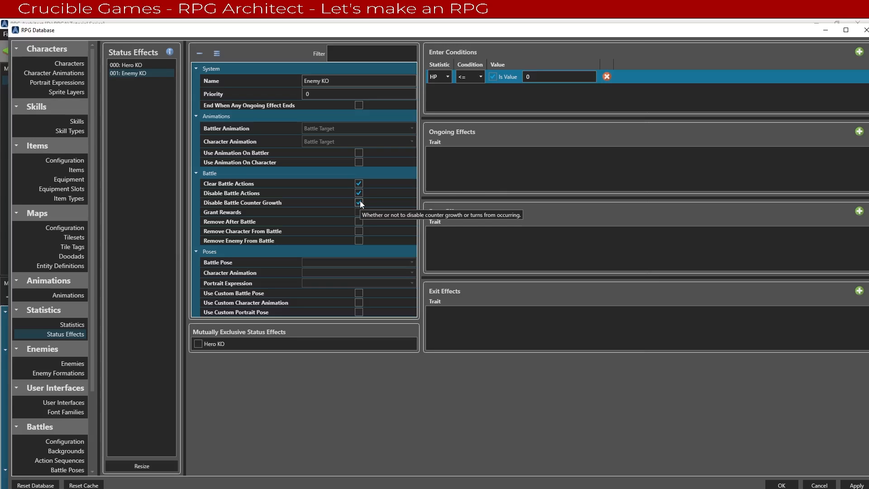
{"action": "left_click", "coordinate": [358, 153]}
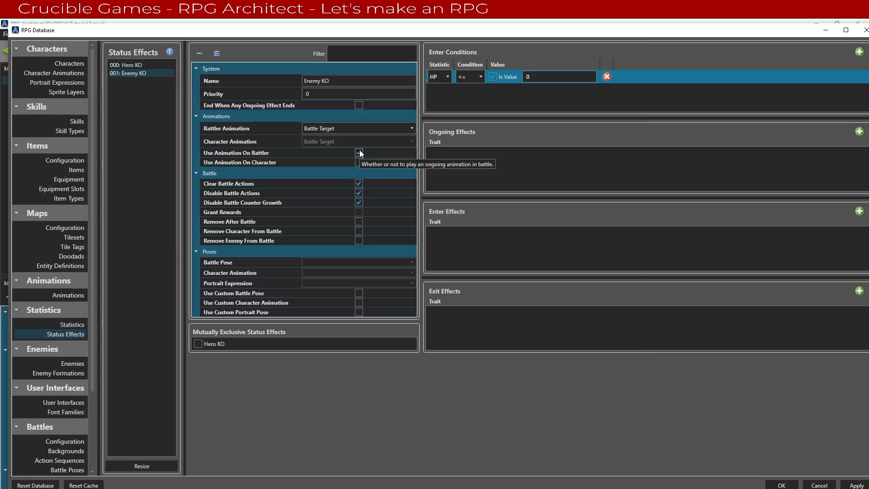
{"action": "left_click", "coordinate": [358, 153]}
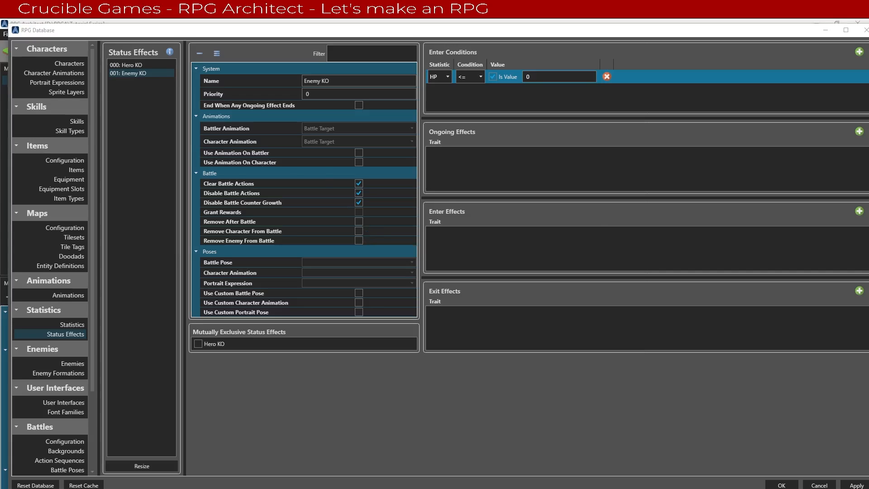
{"action": "left_click", "coordinate": [361, 185]}
{"action": "left_click", "coordinate": [360, 193]}
{"action": "left_click", "coordinate": [360, 203]}
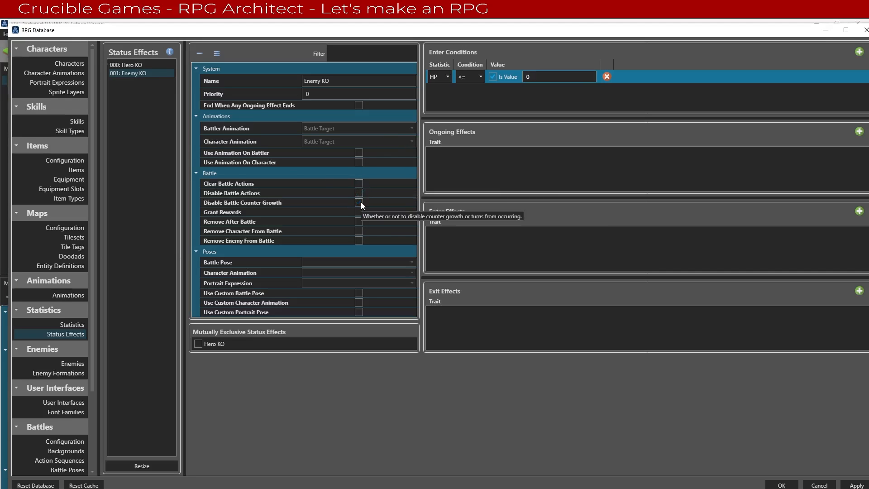
Step: Enable Remove Enemy From Battle, Grant Rewards and Remove After Battle for Enemy KO, and set its Priority to 1000
{"action": "left_click", "coordinate": [358, 241]}
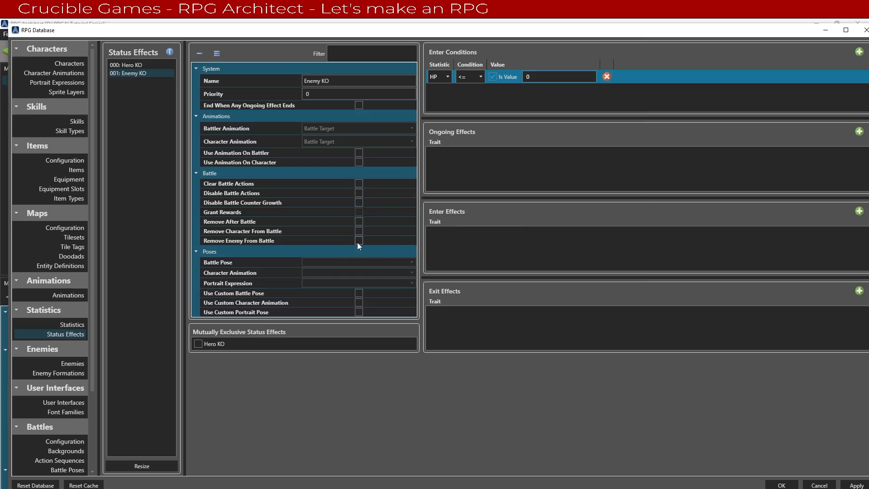
{"action": "left_click", "coordinate": [359, 213]}
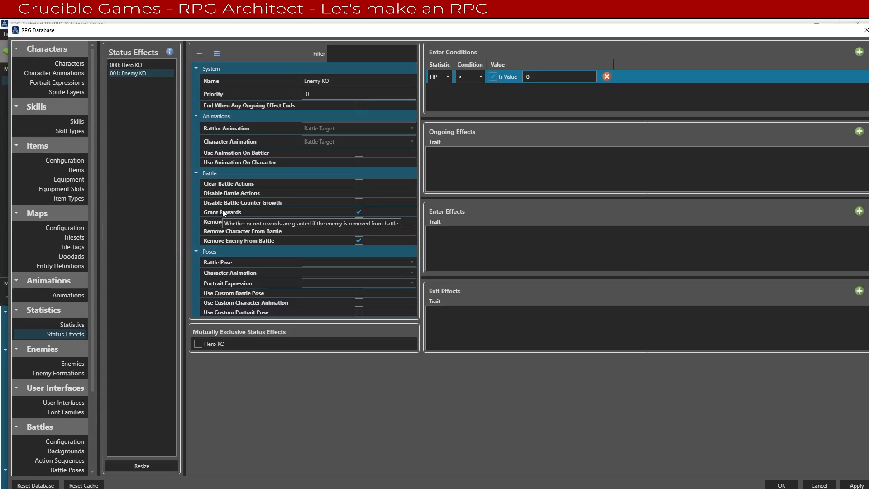
{"action": "left_click", "coordinate": [324, 91]}
{"action": "type", "text": "1000"}
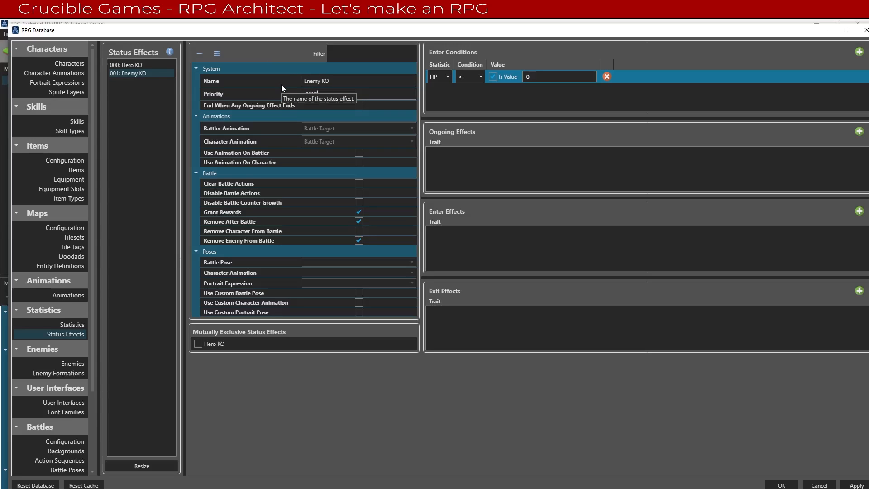
Step: Give Hero KO an HP <= 0 enter condition by value, and enable Clear Battle Actions, Disable Battle Actions and Disable Battle Counter Growth
{"action": "left_click", "coordinate": [161, 66]}
{"action": "left_click", "coordinate": [859, 52]}
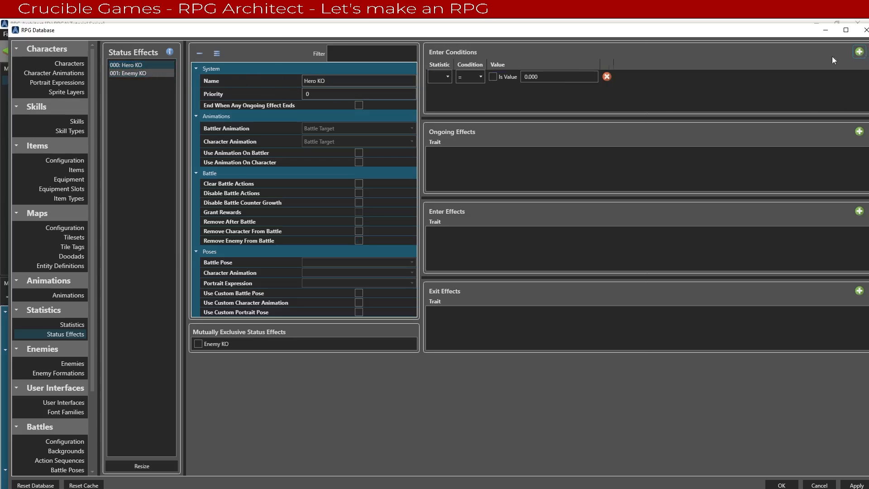
{"action": "left_click", "coordinate": [445, 76]}
{"action": "left_click", "coordinate": [443, 91]}
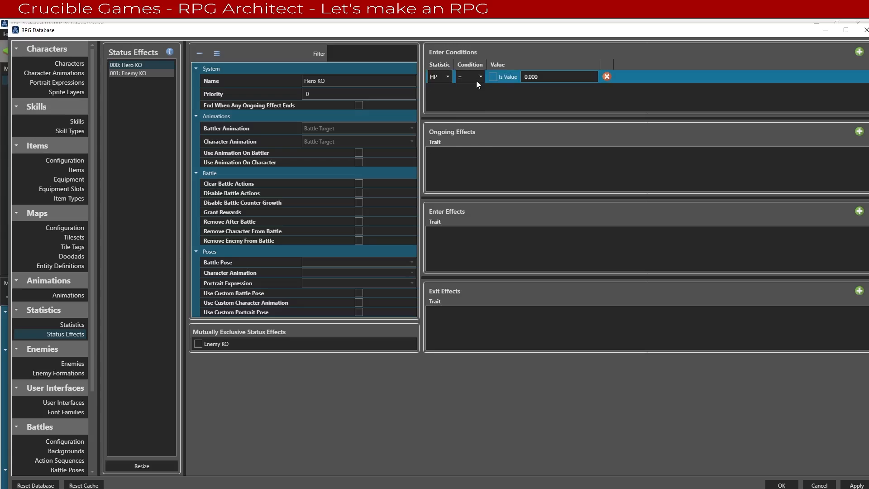
{"action": "left_click", "coordinate": [477, 78]}
{"action": "left_click", "coordinate": [468, 116]}
{"action": "left_click", "coordinate": [493, 77]}
{"action": "left_click", "coordinate": [359, 193]}
{"action": "left_click", "coordinate": [358, 202]}
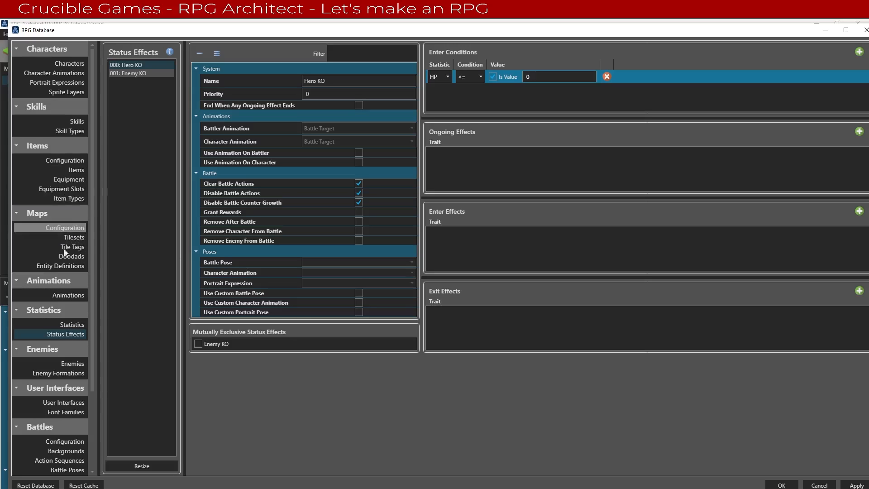
Step: Add an Enemy Formation Status Effect condition for Enemy KO to the battle configuration's Victory Conditions
{"action": "left_click", "coordinate": [64, 443]}
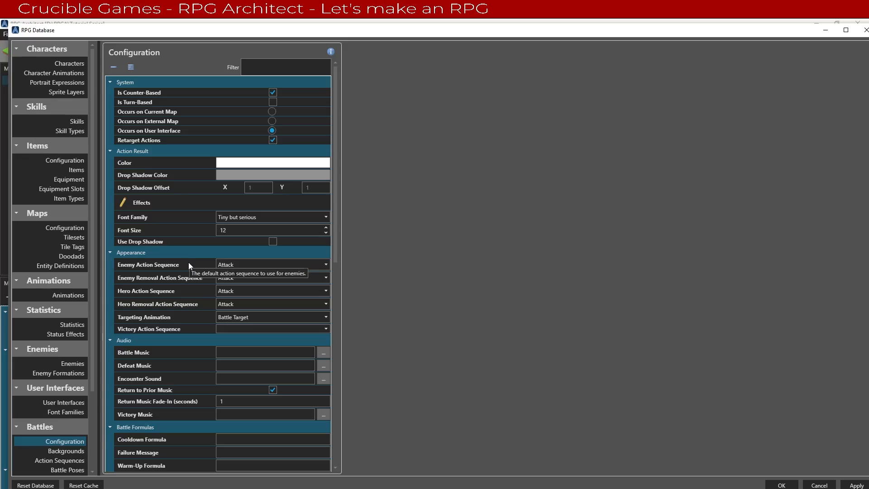
{"action": "scroll", "coordinate": [177, 260], "scroll_direction": "down", "scroll_amount": 6}
{"action": "scroll", "coordinate": [177, 260], "scroll_direction": "down", "scroll_amount": 3}
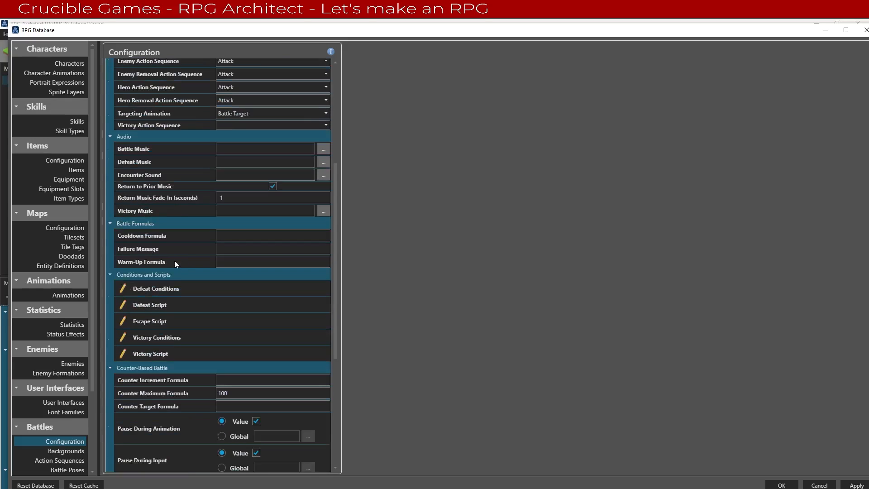
{"action": "left_click", "coordinate": [226, 335]}
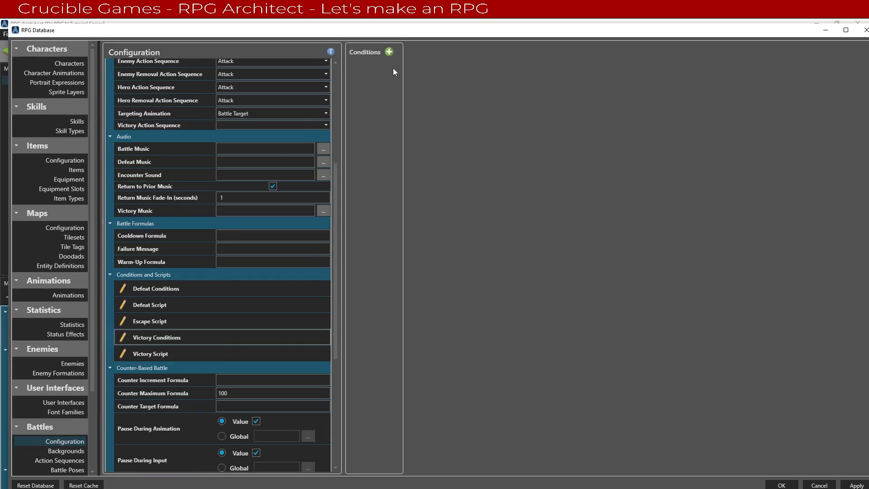
{"action": "left_click", "coordinate": [388, 53]}
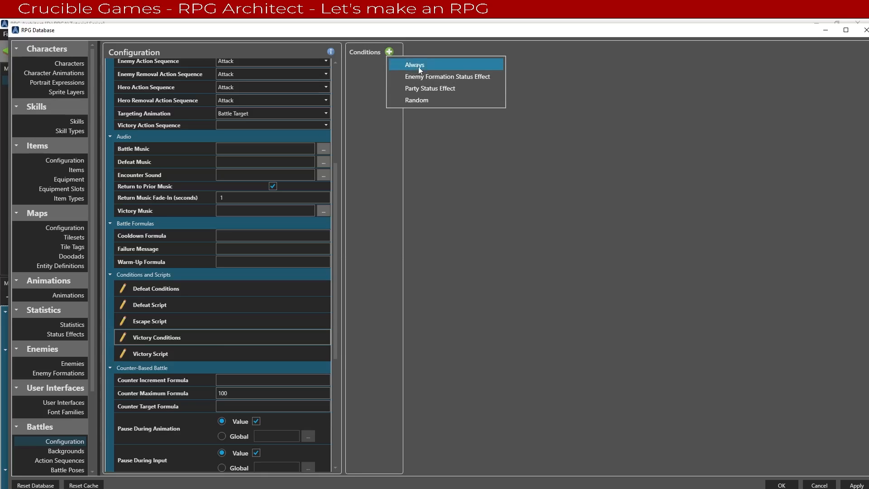
{"action": "left_click", "coordinate": [427, 77]}
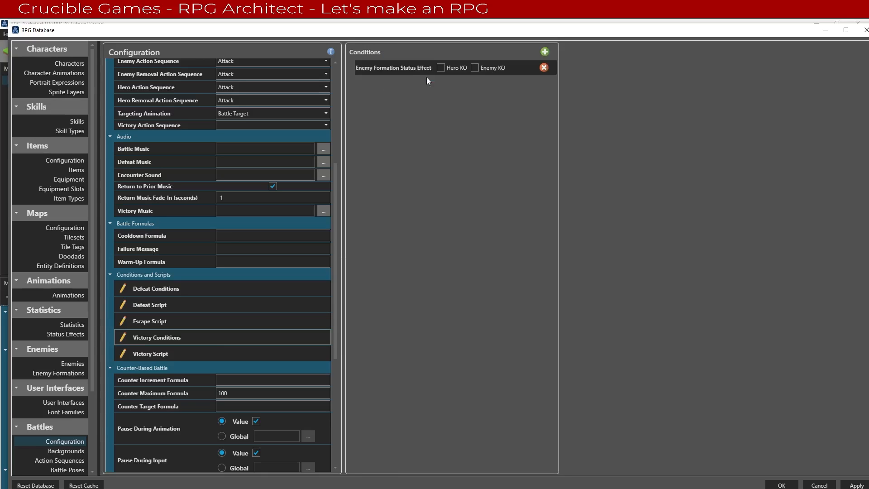
{"action": "left_click", "coordinate": [479, 70]}
Step: Add an End Battle command with Return to Prior Scene enabled to the battle configuration's Victory Script
{"action": "left_click", "coordinate": [199, 354]}
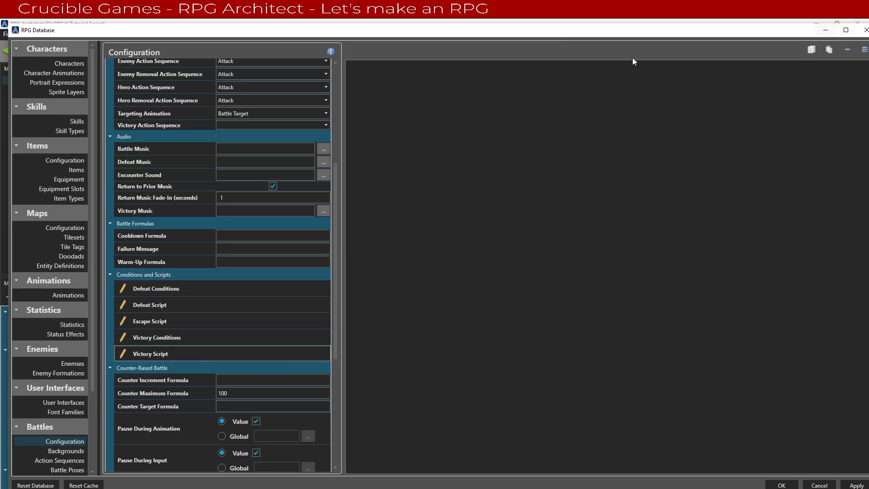
{"action": "left_click", "coordinate": [513, 72]}
{"action": "right_click", "coordinate": [514, 75]}
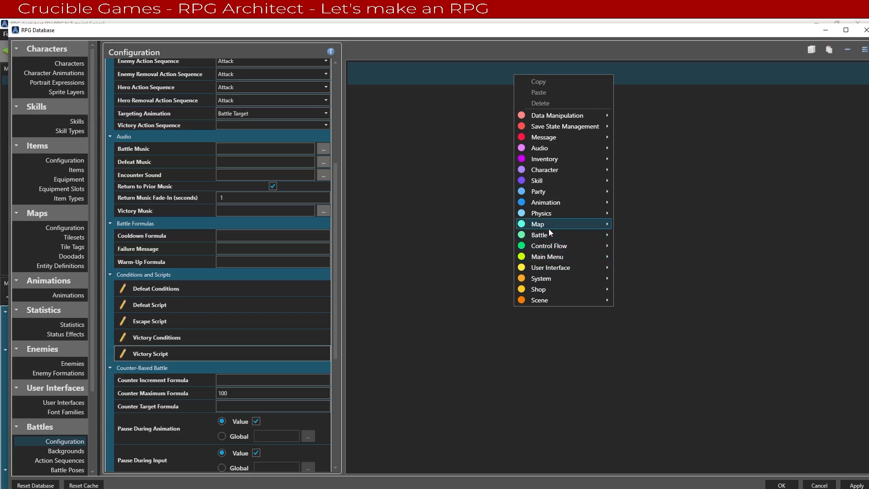
{"action": "mouse_move", "coordinate": [549, 228]}
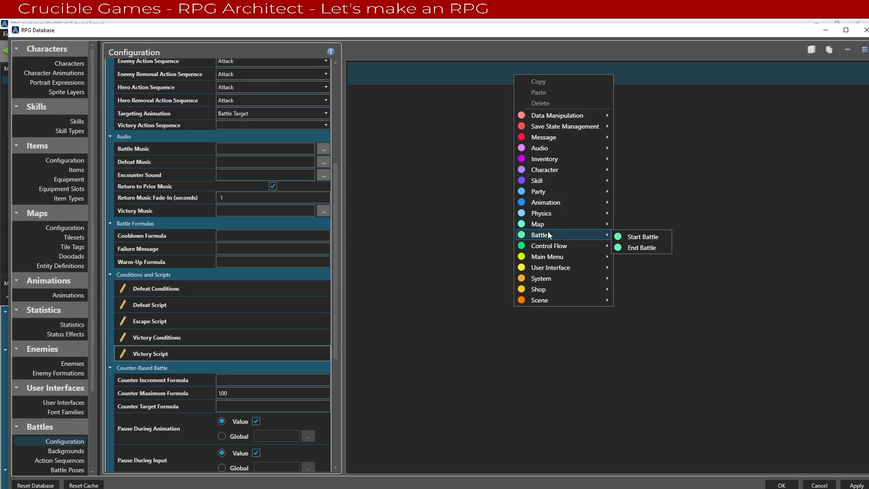
{"action": "left_click", "coordinate": [626, 248]}
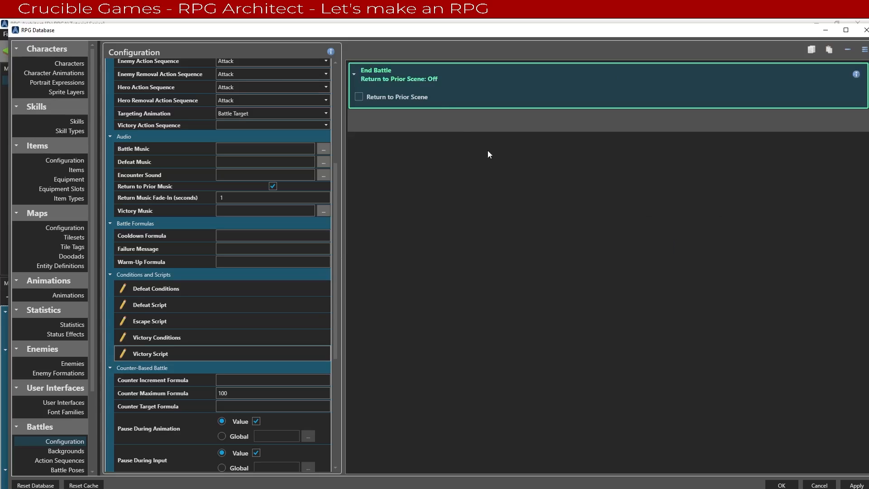
{"action": "left_click", "coordinate": [359, 97]}
Step: Check the Attack skill's target effects and save the database changes
{"action": "left_click", "coordinate": [44, 63]}
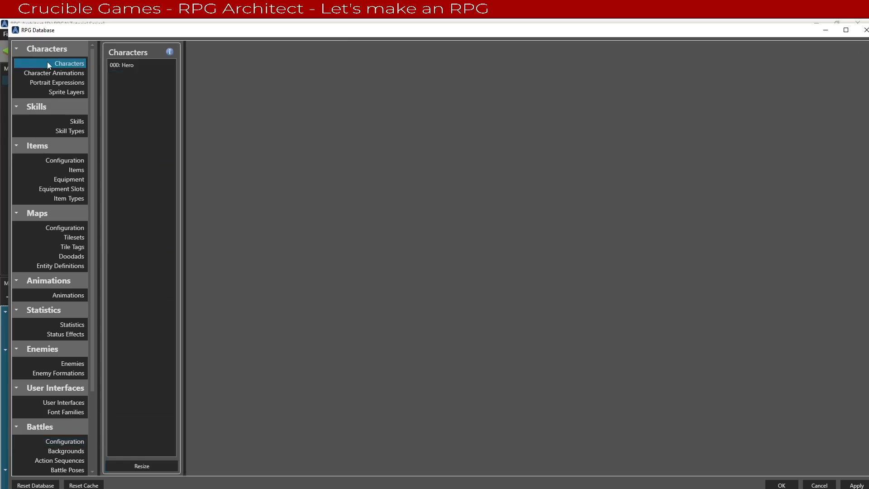
{"action": "left_click", "coordinate": [66, 120]}
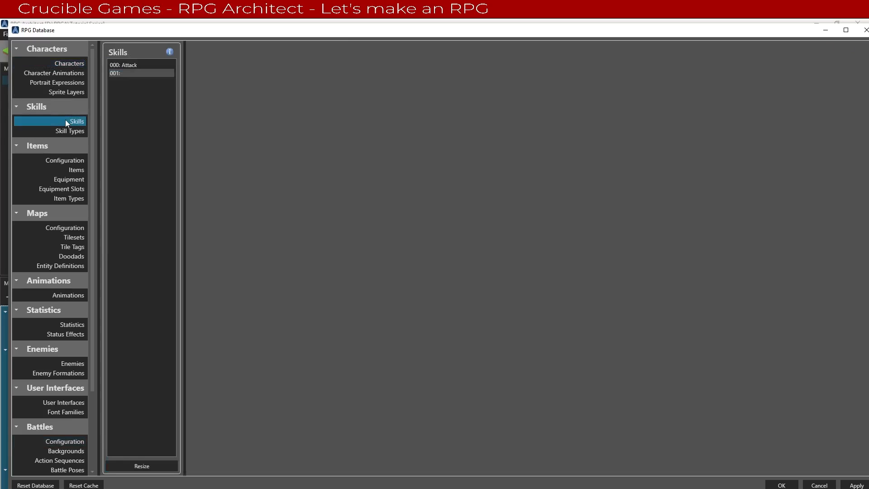
{"action": "left_click", "coordinate": [123, 67]}
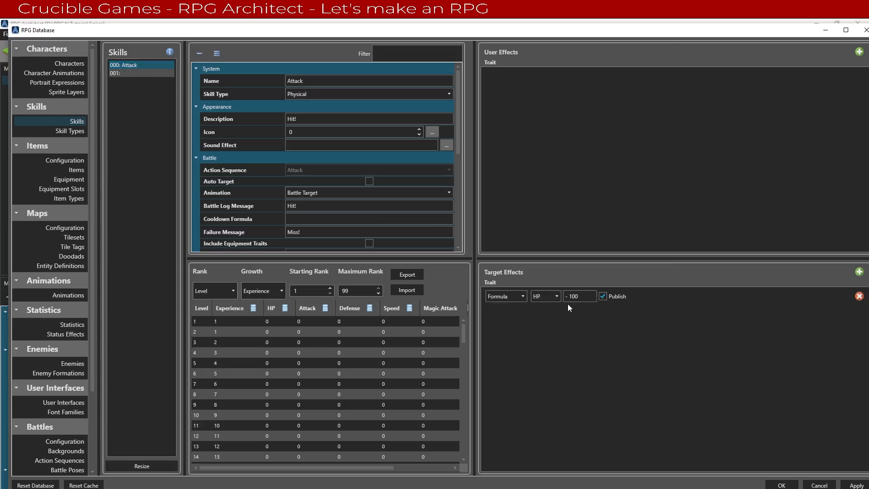
{"action": "left_click", "coordinate": [781, 485]}
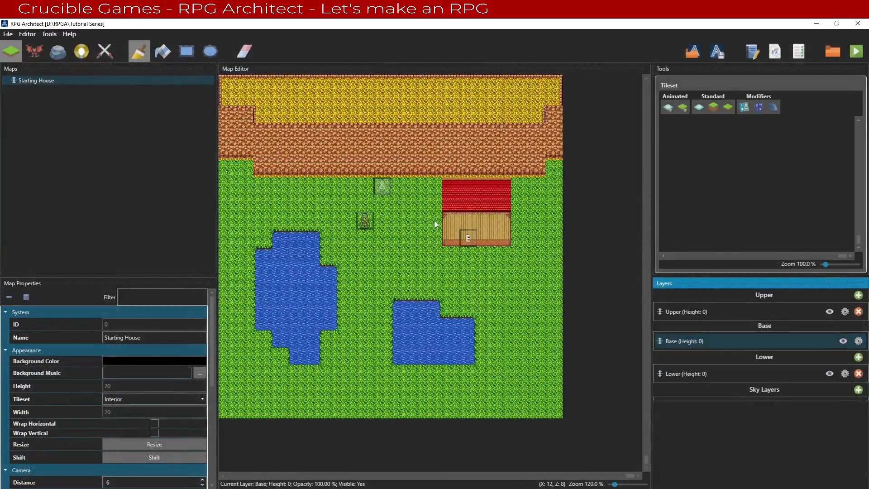
Step: Playtest the game by talking to the Traveler and attacking the enemy in the battle, and close the test window
{"action": "key", "text": "F5"}
{"action": "key", "text": "Down"}
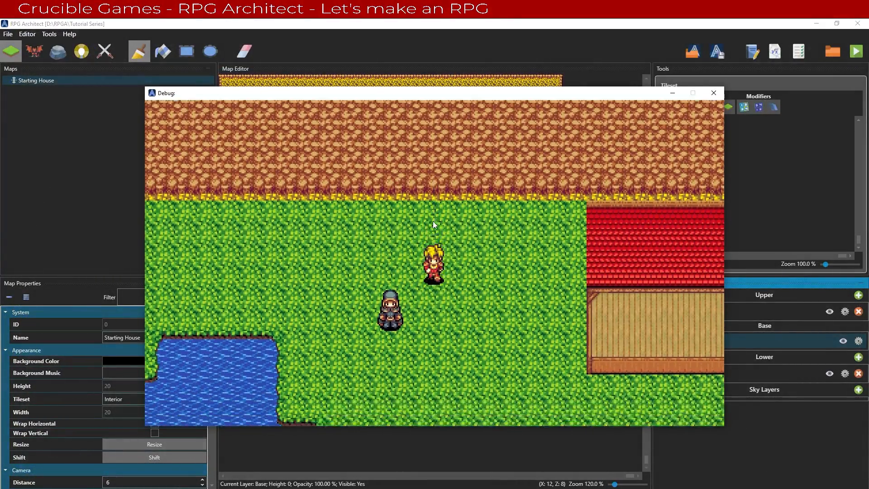
{"action": "key", "text": "Down"}
{"action": "key", "text": "Left"}
{"action": "key", "text": "Return"}
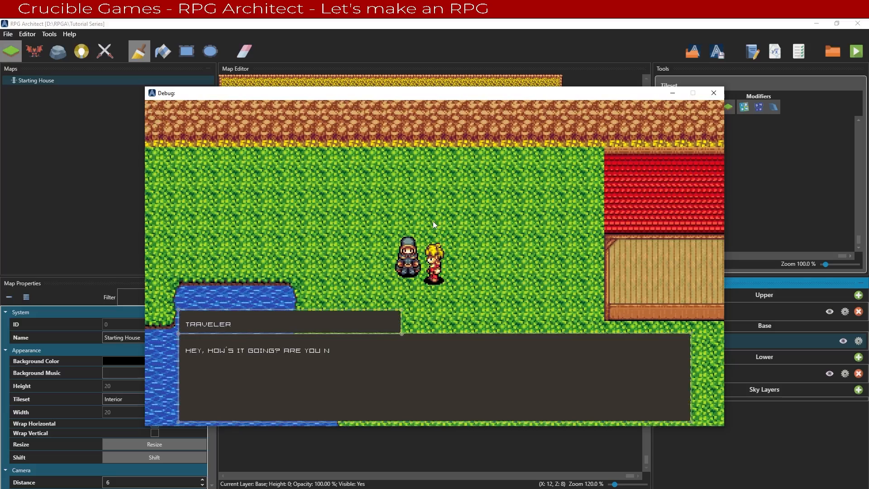
{"action": "key", "text": "Return"}
{"action": "key", "text": "Return"}
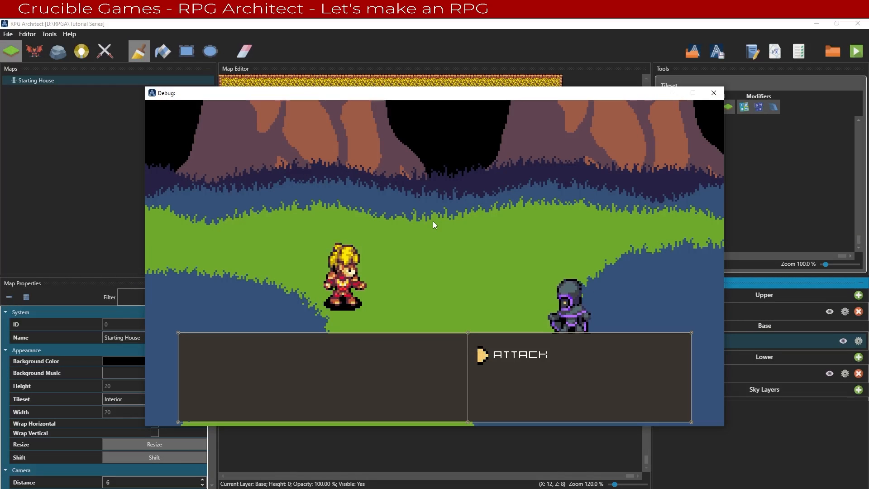
{"action": "key", "text": "Return"}
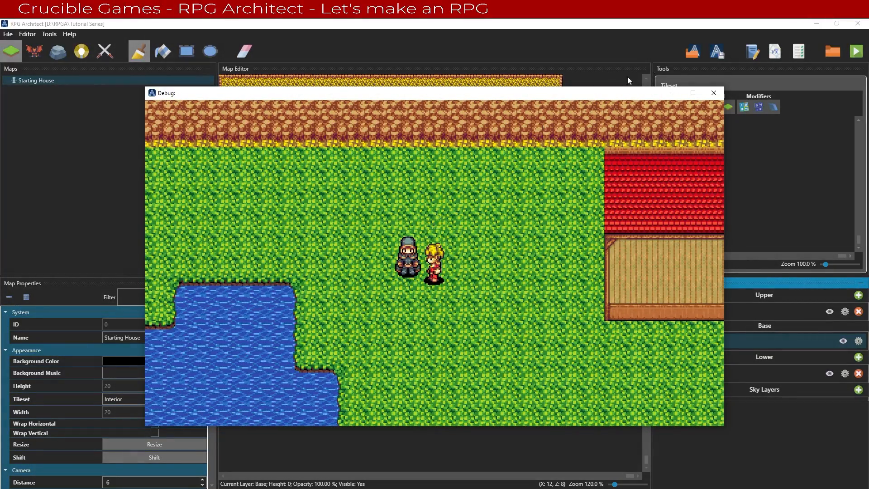
{"action": "left_click", "coordinate": [712, 92]}
Step: Review the Mage enemy's statistics by level in the database and close it
{"action": "left_click", "coordinate": [48, 35]}
{"action": "left_click", "coordinate": [69, 46]}
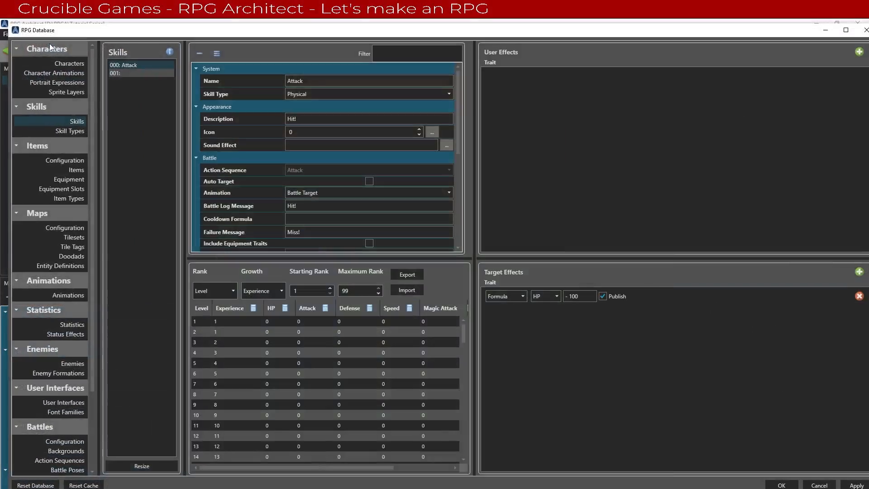
{"action": "left_click", "coordinate": [58, 364]}
{"action": "left_click", "coordinate": [154, 65]}
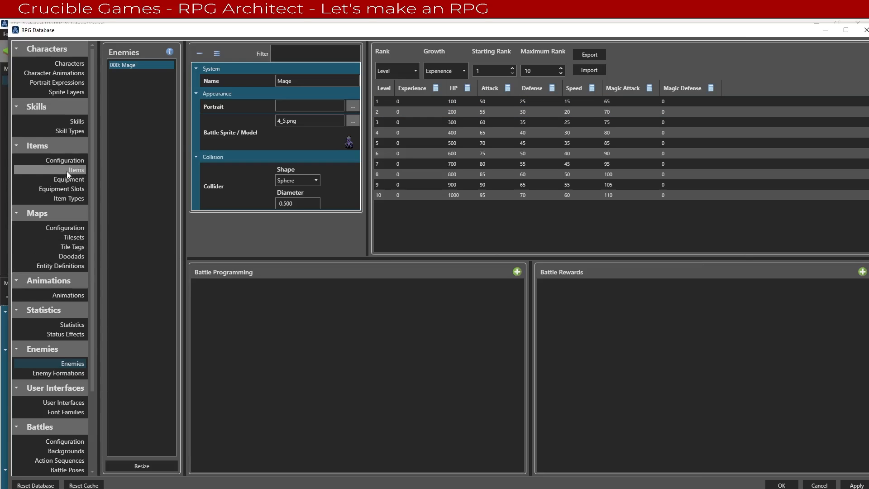
{"action": "left_click", "coordinate": [781, 485]}
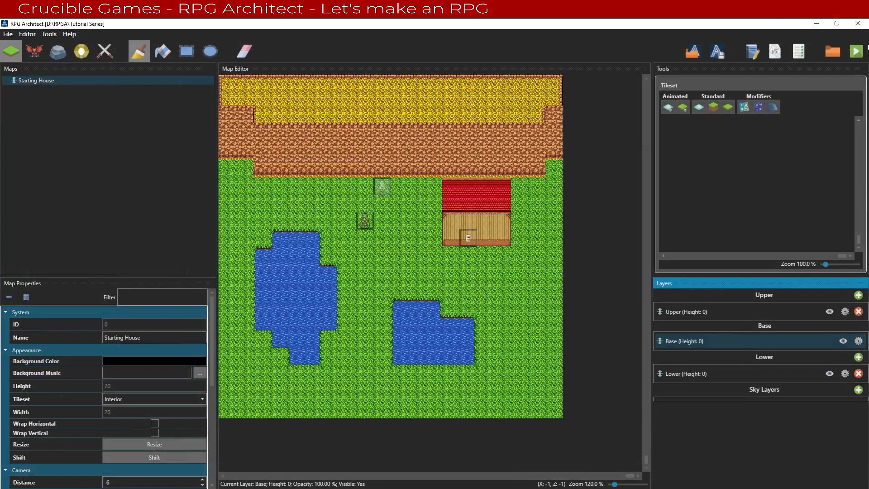
Step: Run a second playtest, fight the Traveler's battle with Attack, and walk the hero around the map after it ends
{"action": "key", "text": "F5"}
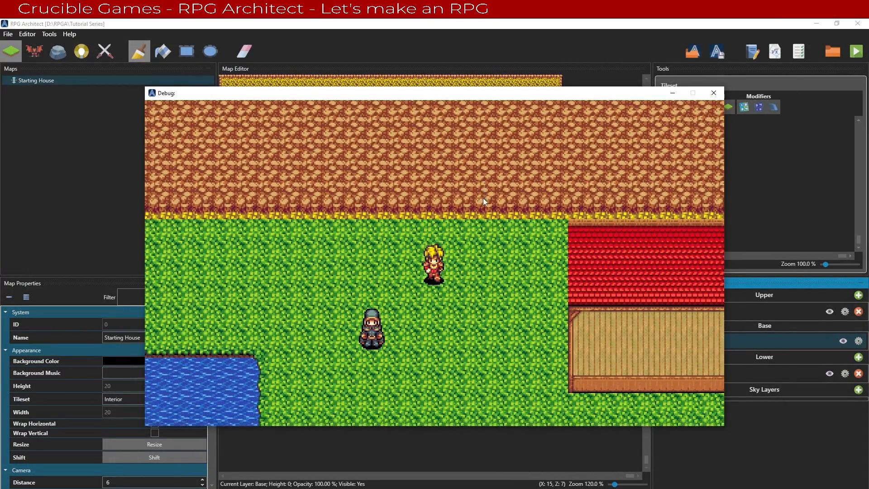
{"action": "key", "text": "Left"}
{"action": "key", "text": "Down"}
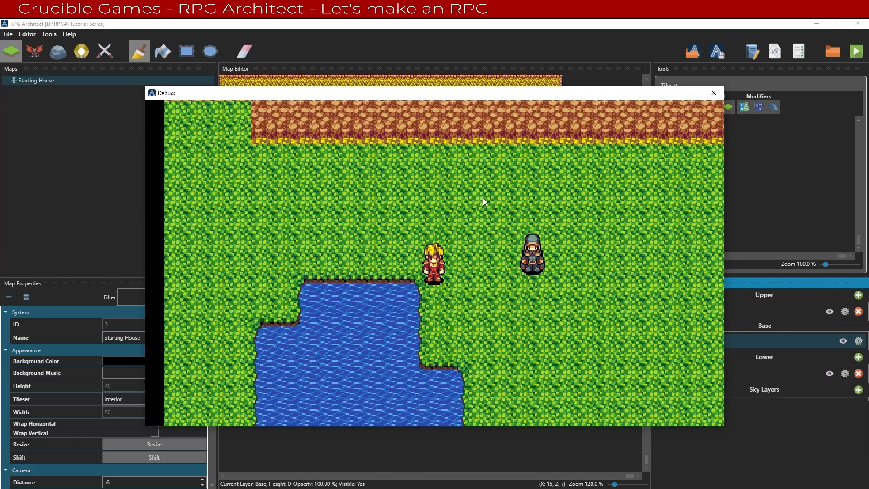
{"action": "key", "text": "Right"}
{"action": "key", "text": "Right"}
{"action": "key", "text": "Down"}
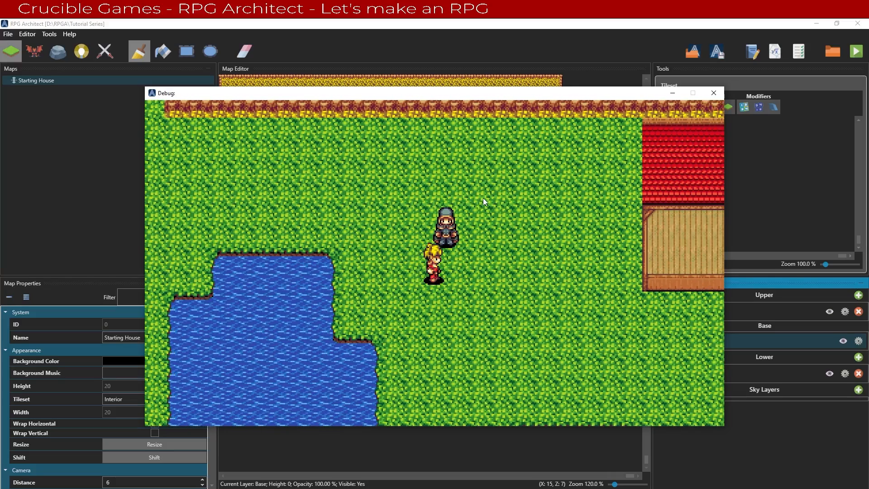
{"action": "key", "text": "Up"}
{"action": "key", "text": "Return"}
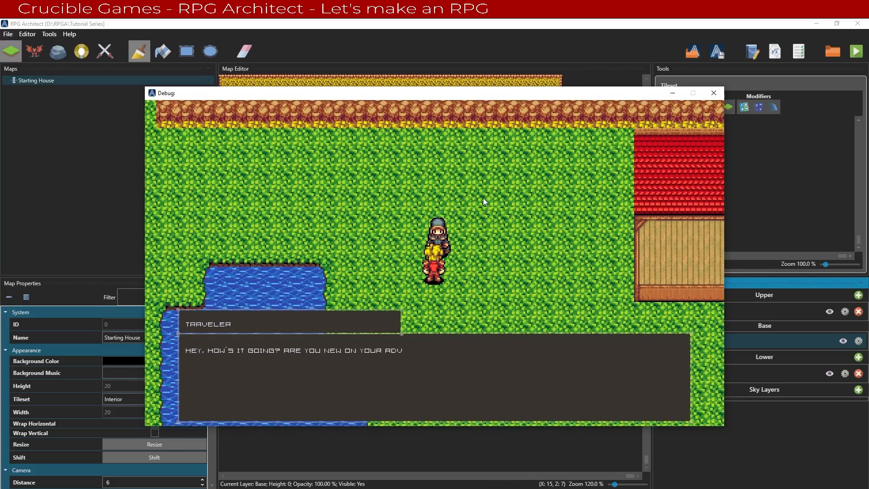
{"action": "key", "text": "Return"}
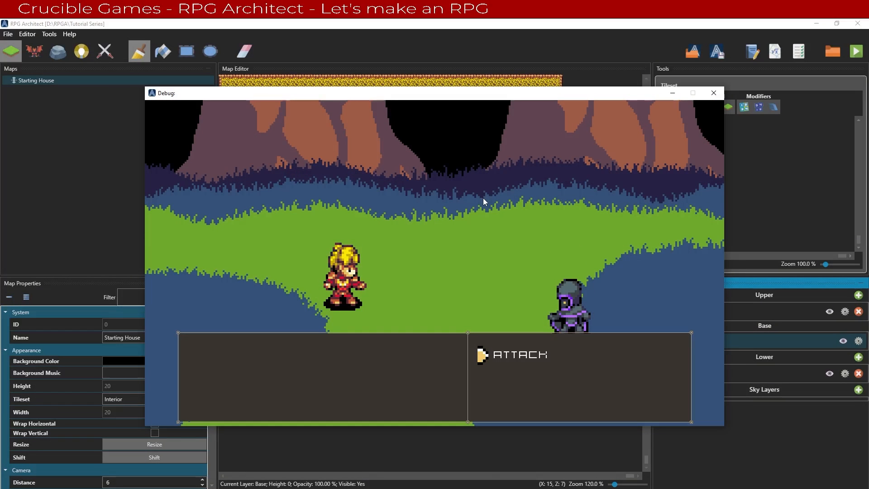
{"action": "key", "text": "Return"}
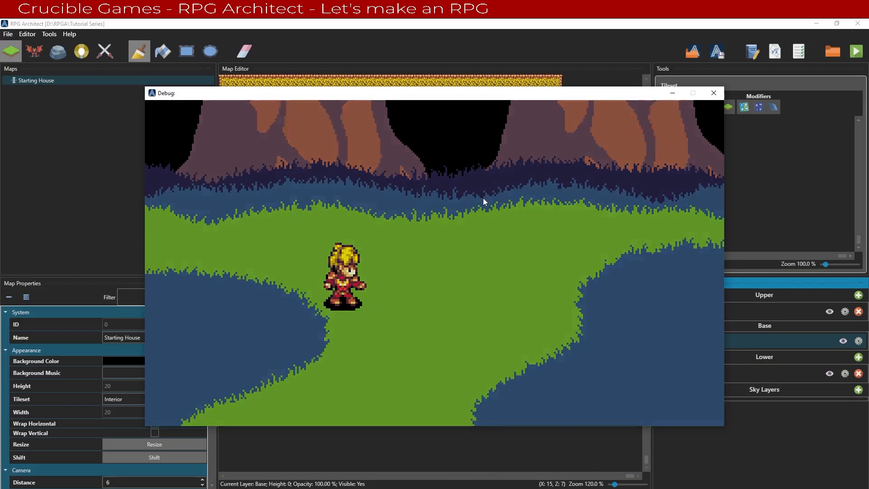
{"action": "key", "text": "Right"}
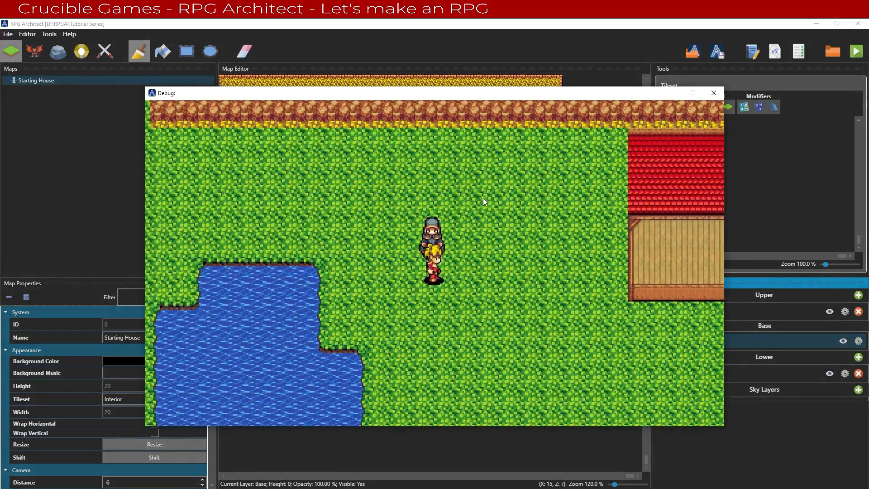
{"action": "key", "text": "Down"}
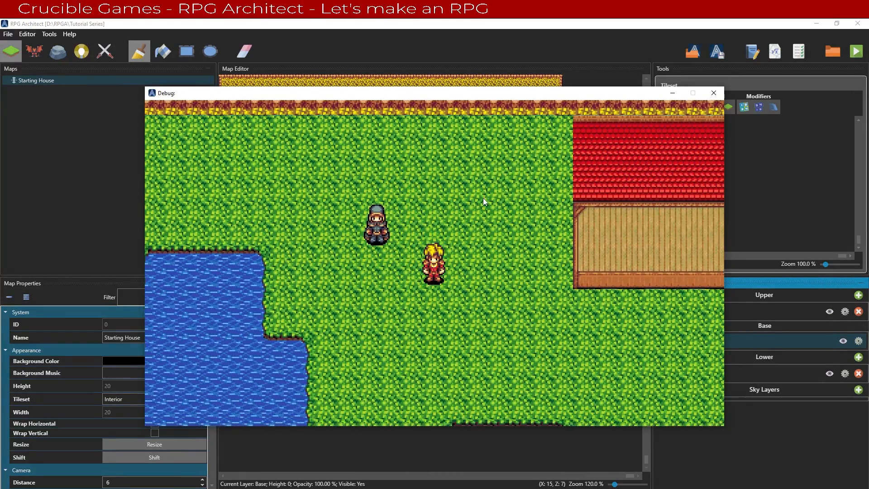